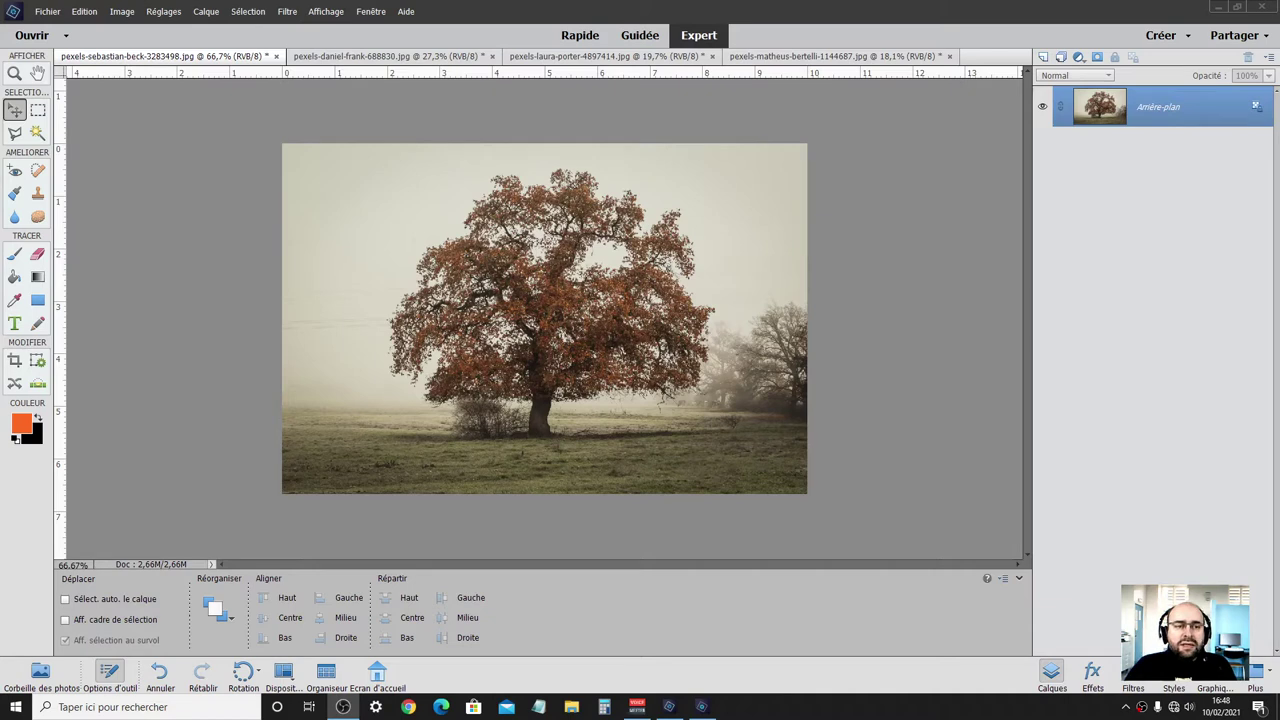
- Create a blank International Paper A4 document at 300 ppi named PELE-MELE
{"action": "left_click", "coordinate": [47, 11]}
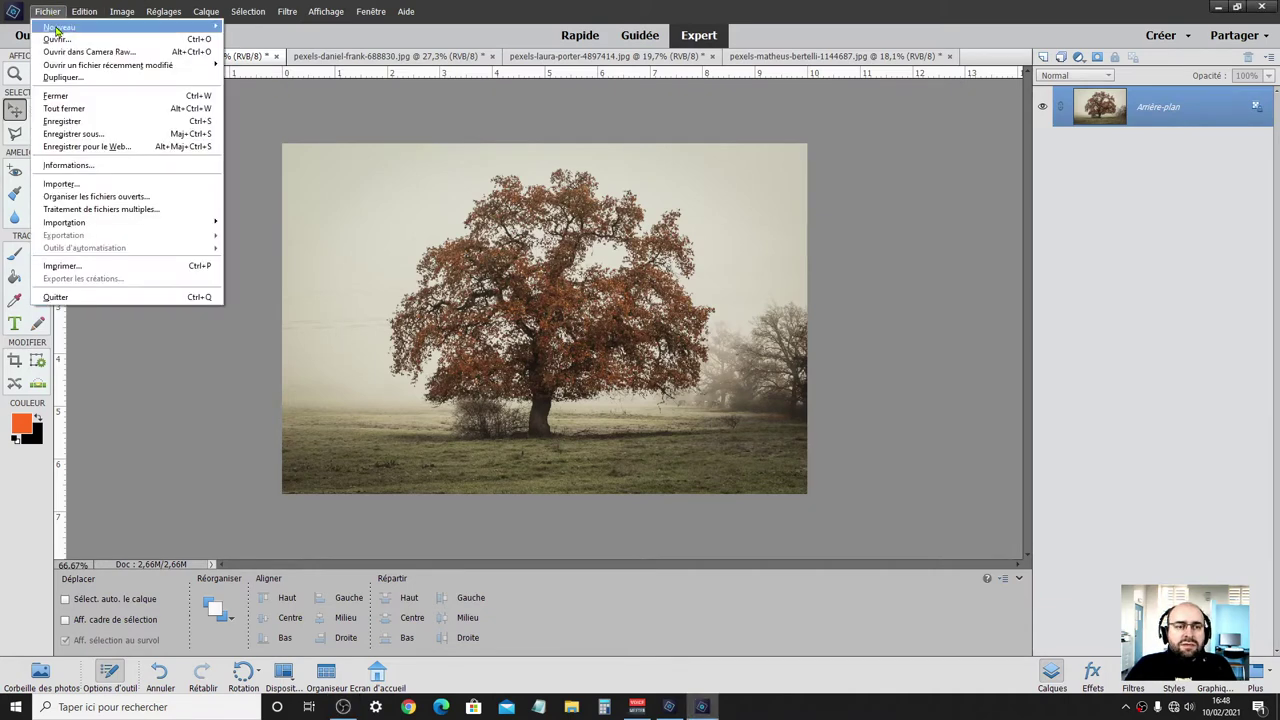
{"action": "left_click", "coordinate": [262, 27]}
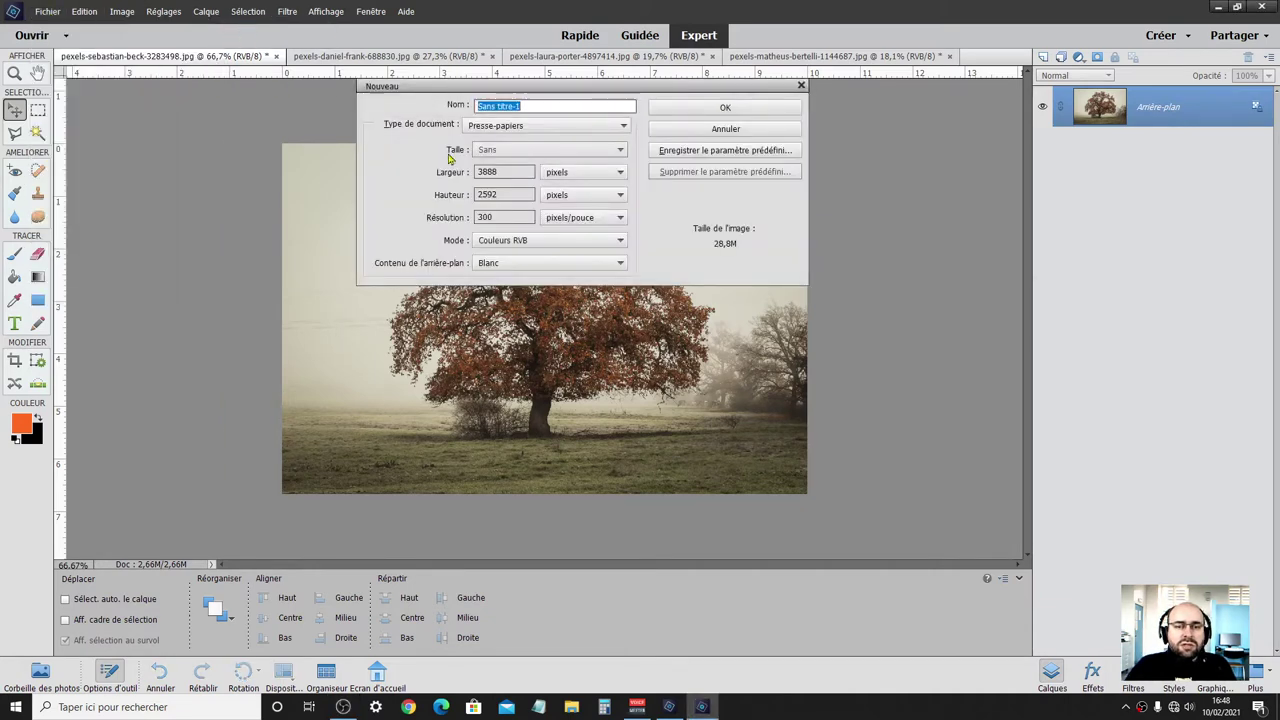
{"action": "type", "text": "PELE"}
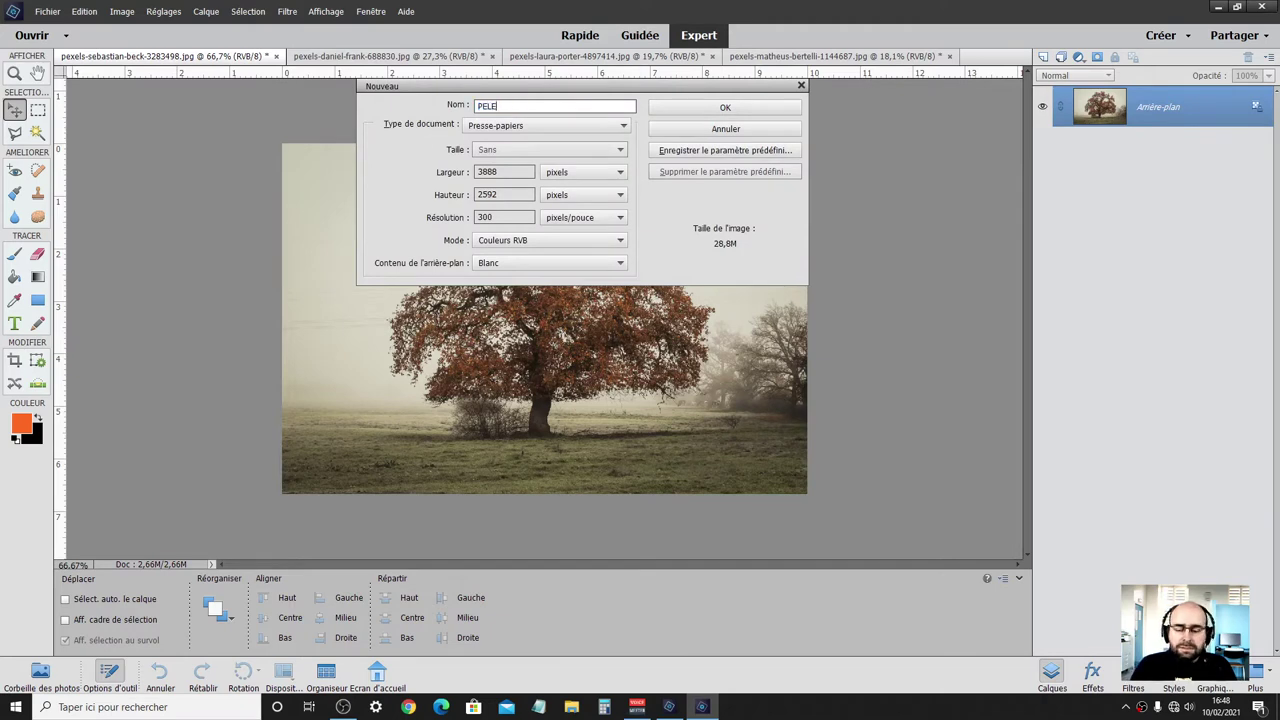
{"action": "type", "text": "-MEM"}
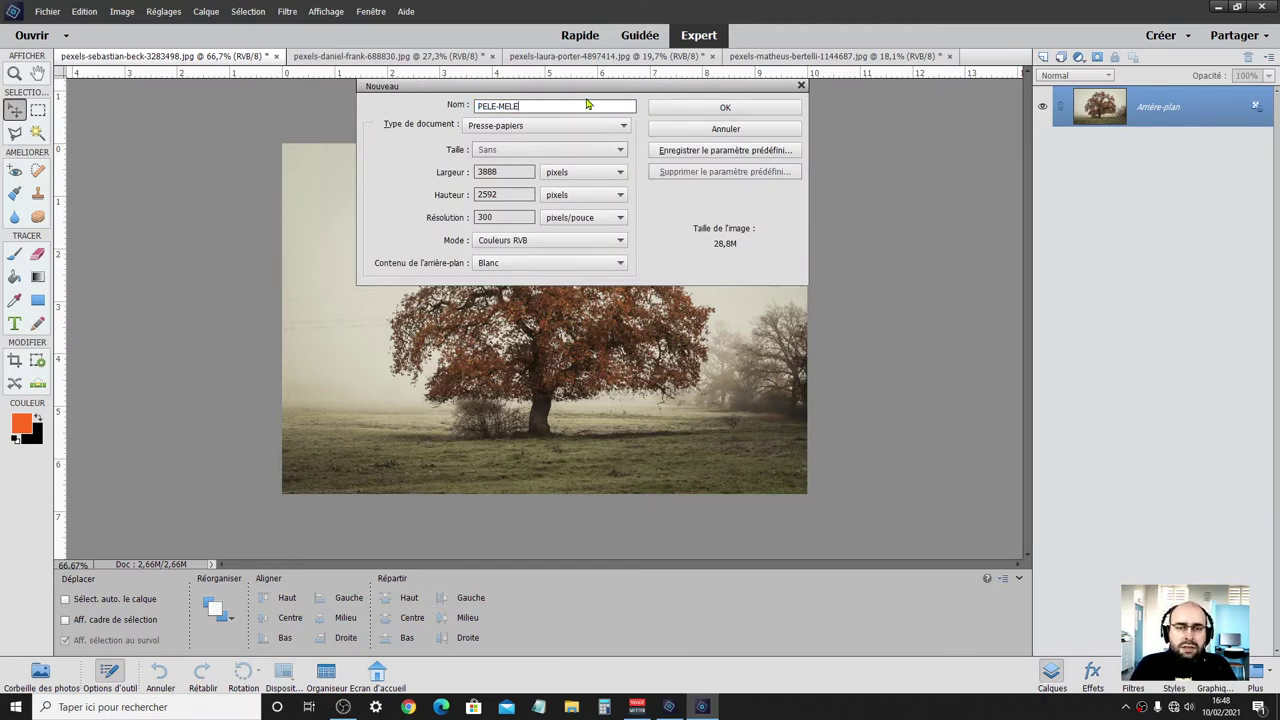
{"action": "left_click", "coordinate": [550, 125]}
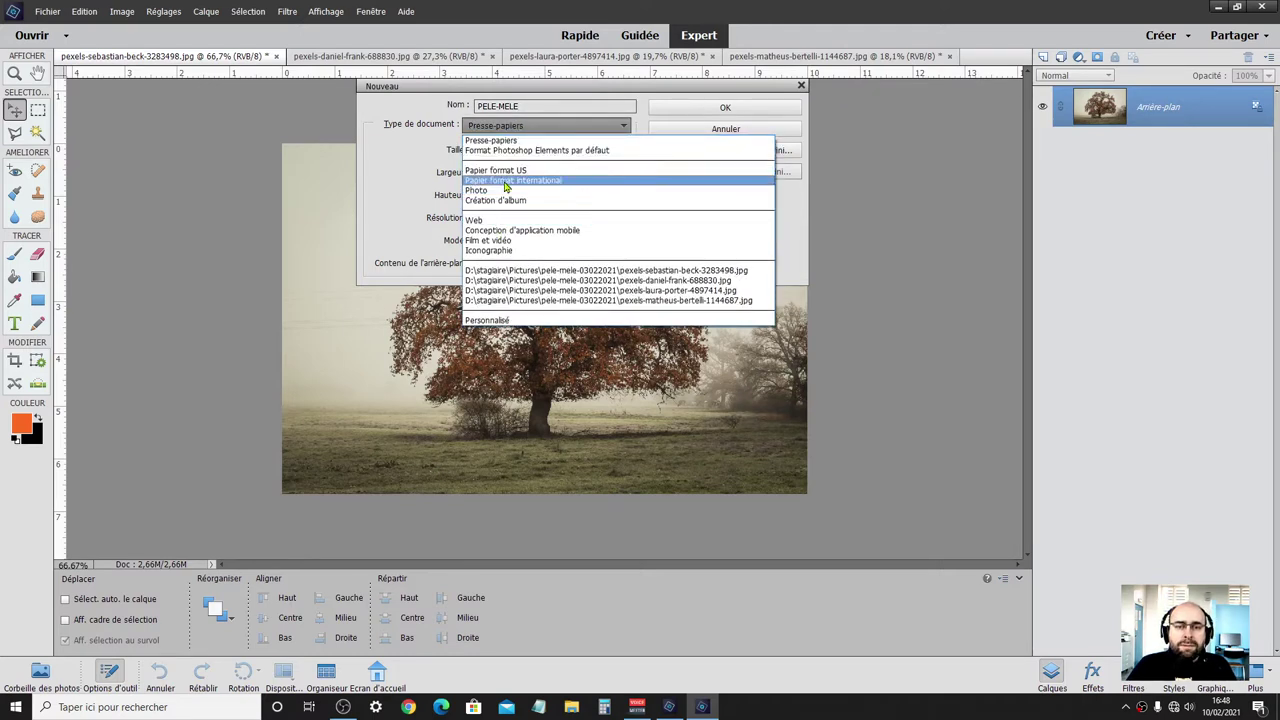
{"action": "left_click", "coordinate": [505, 181]}
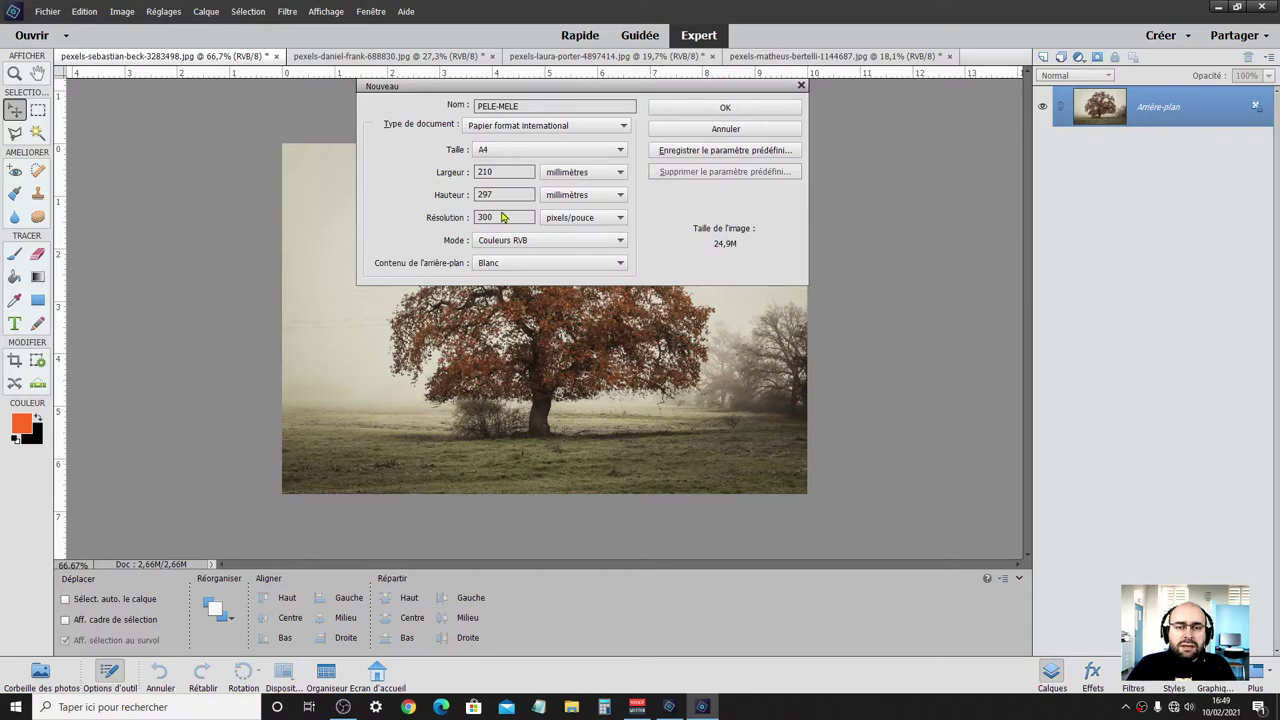
{"action": "left_click", "coordinate": [702, 108]}
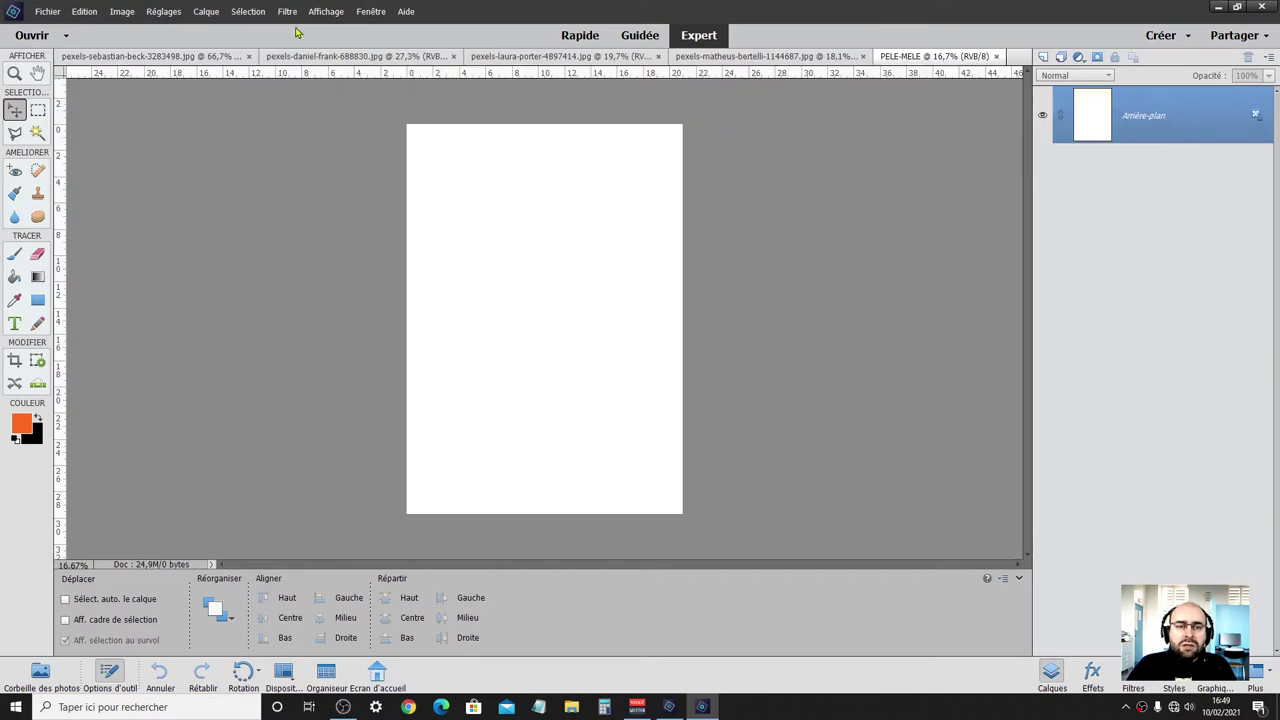
- Rotate the page 90° to the left so it is landscape
{"action": "left_click", "coordinate": [122, 11]}
{"action": "mouse_move", "coordinate": [133, 26]}
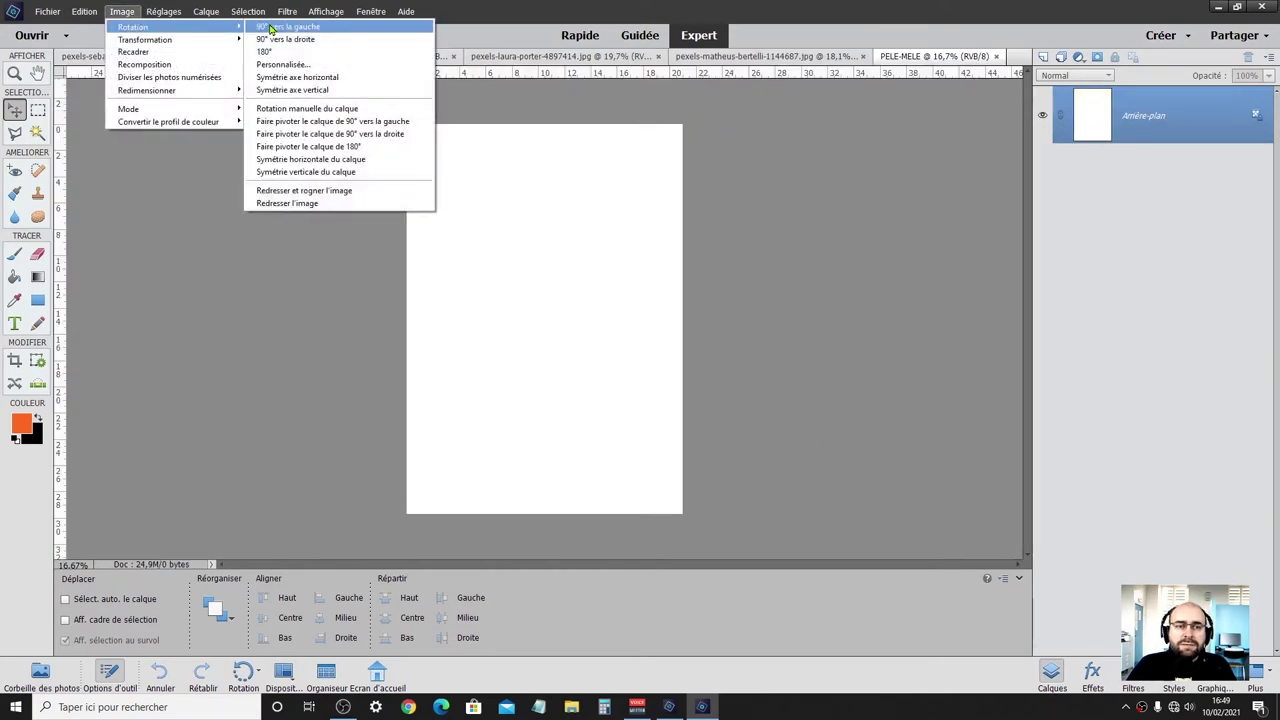
{"action": "left_click", "coordinate": [270, 28]}
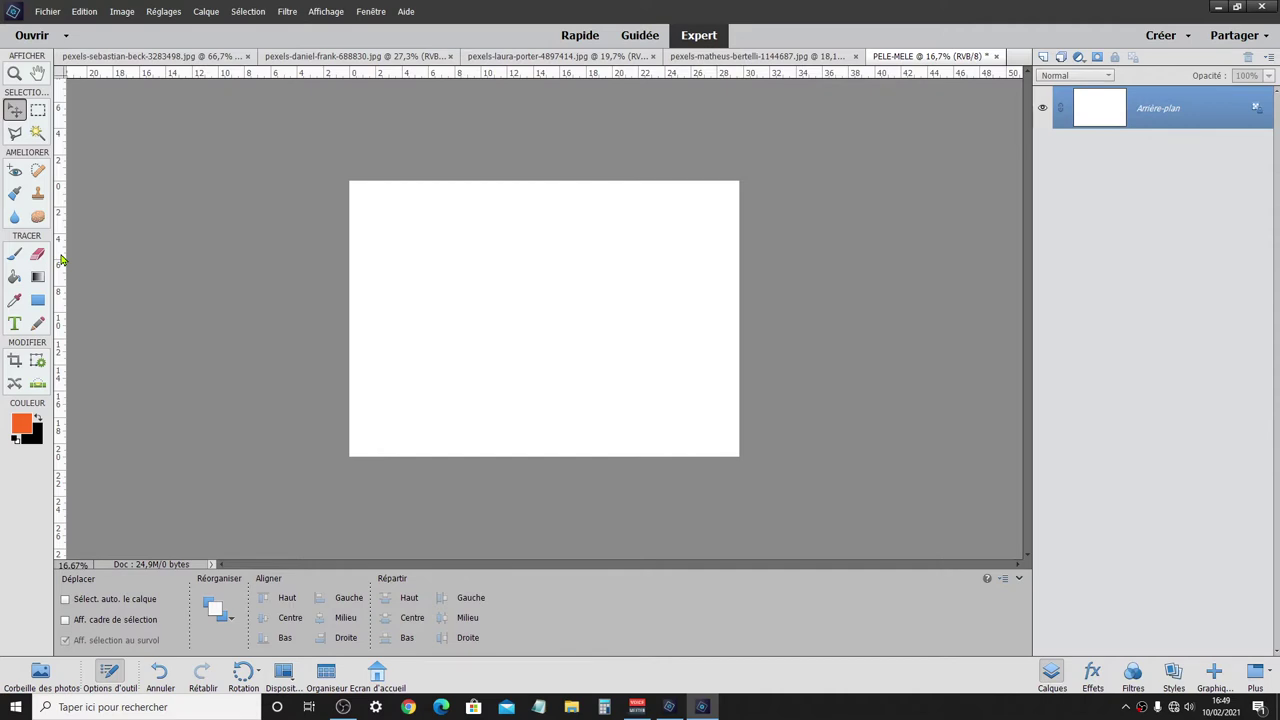
- Try out a vertical guide, remove it, and toggle the rulers off and back on
{"action": "mouse_move", "coordinate": [61, 260]}
{"action": "left_mouse_down"}
{"action": "mouse_move", "coordinate": [128, 255]}
{"action": "mouse_move", "coordinate": [62, 262]}
{"action": "left_mouse_up"}
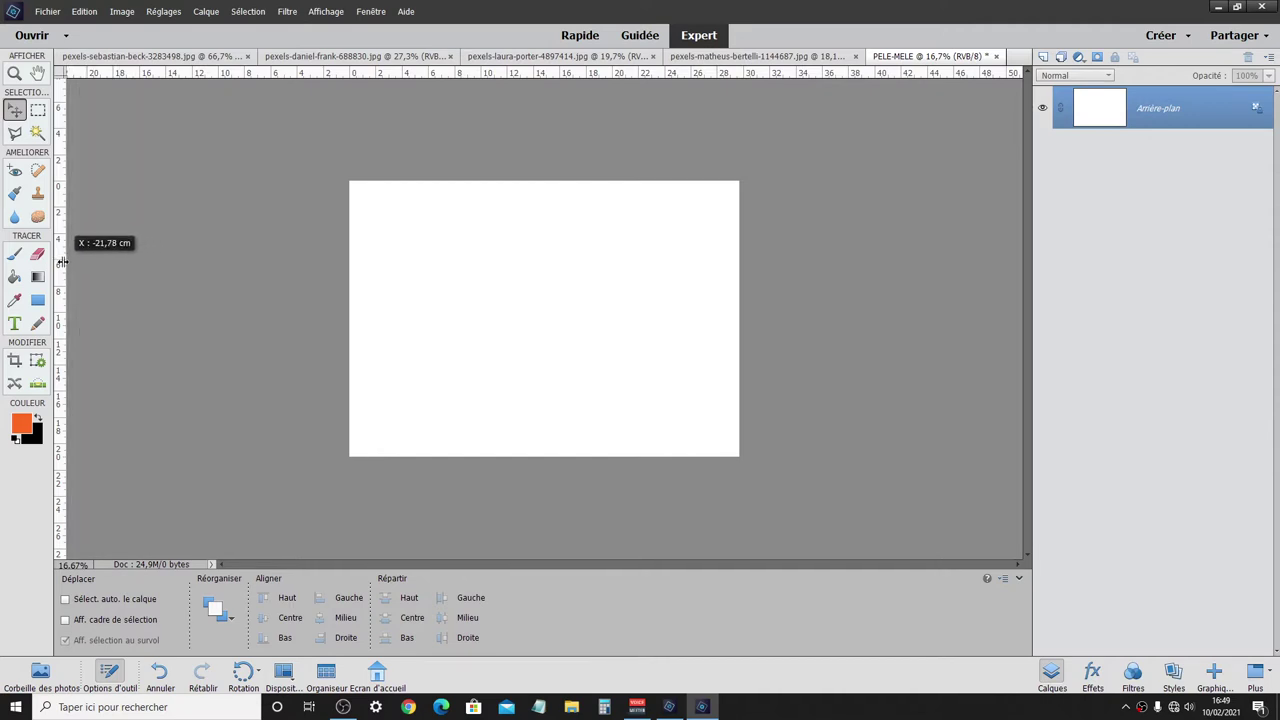
{"action": "left_click_drag", "start_coordinate": [62, 262], "coordinate": [371, 271]}
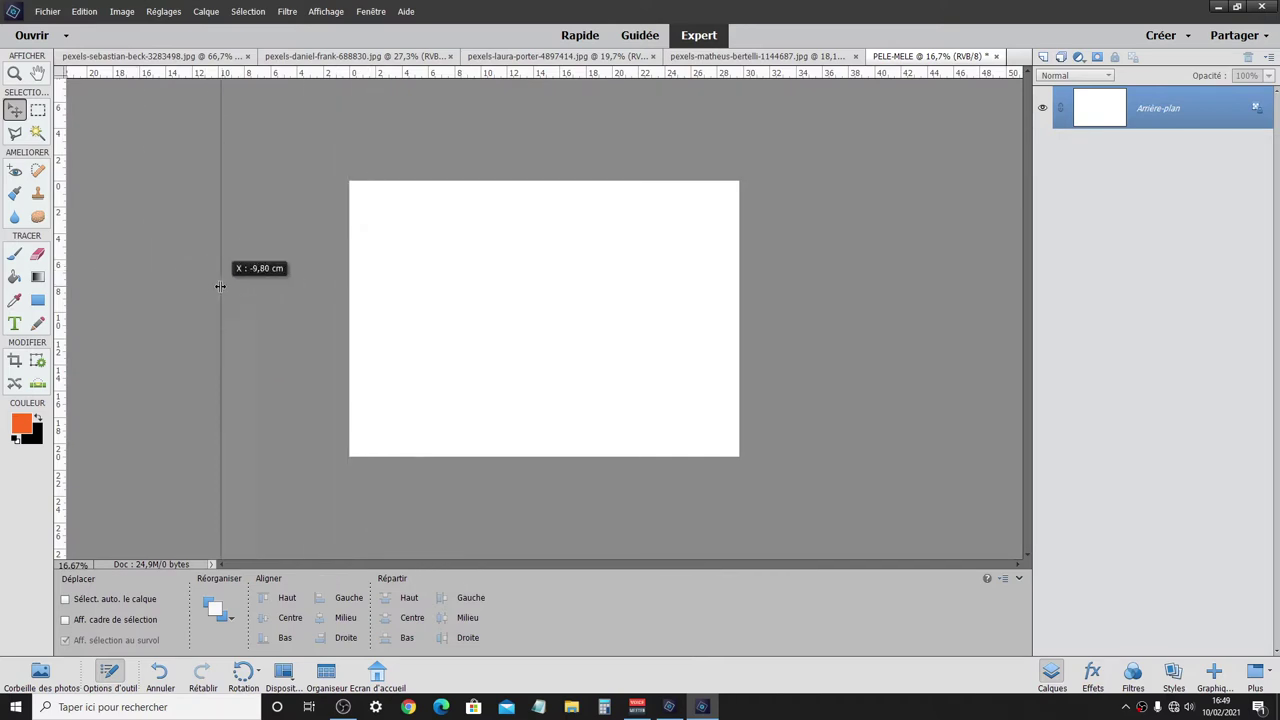
{"action": "left_click_drag", "start_coordinate": [371, 271], "coordinate": [64, 285]}
{"action": "left_click", "coordinate": [326, 11]}
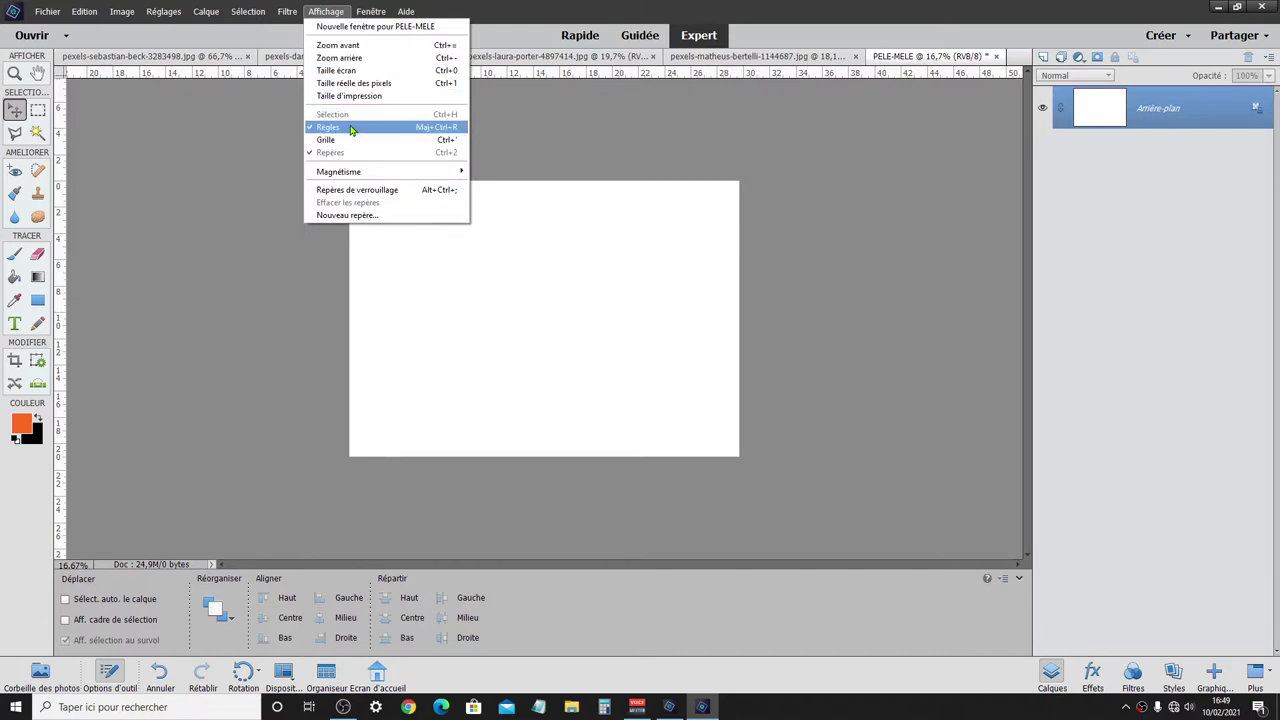
{"action": "left_click", "coordinate": [351, 128]}
{"action": "left_click", "coordinate": [326, 11]}
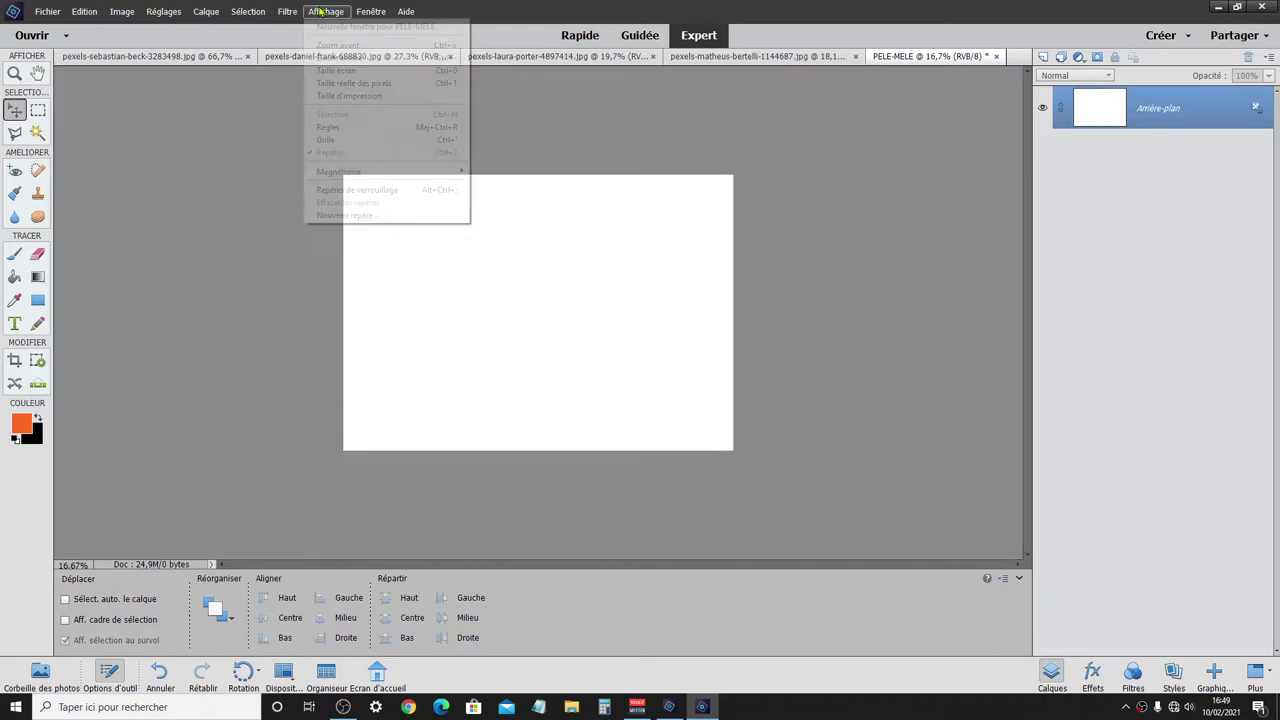
{"action": "left_click", "coordinate": [350, 127]}
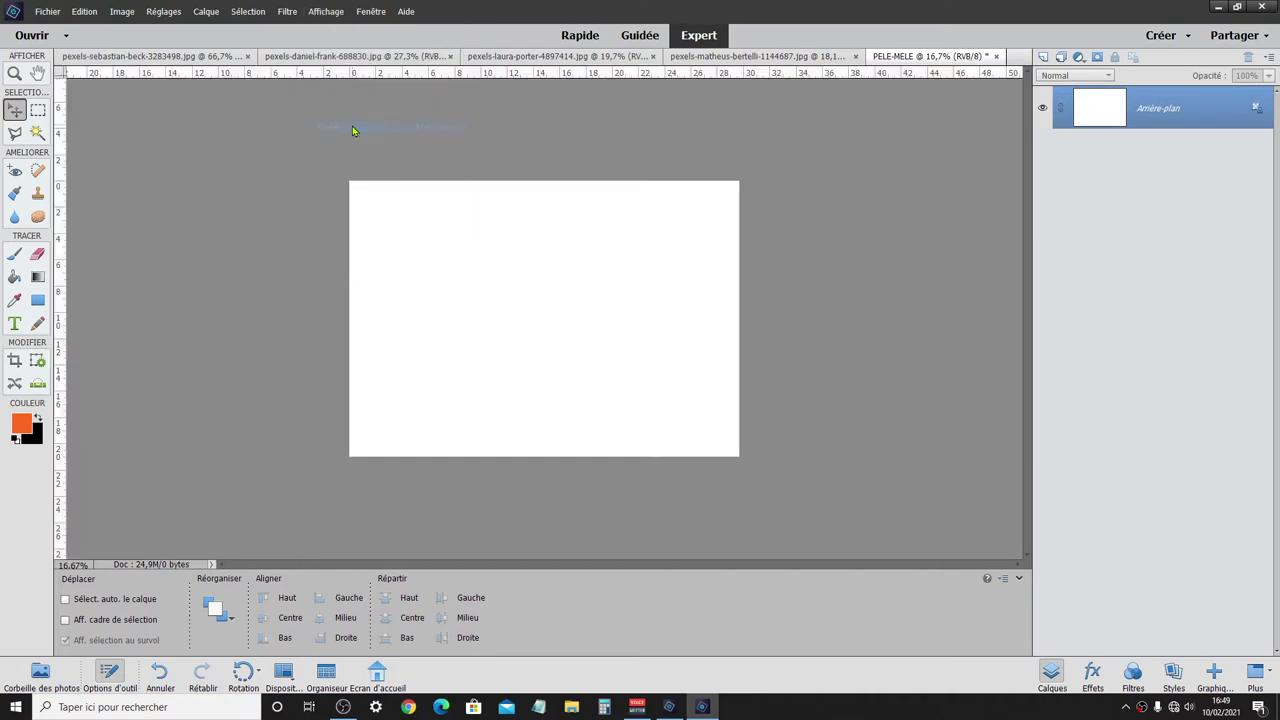
- Drag a vertical guide to about 1 cm inside the page's left edge
{"action": "left_click_drag", "start_coordinate": [61, 258], "coordinate": [106, 268]}
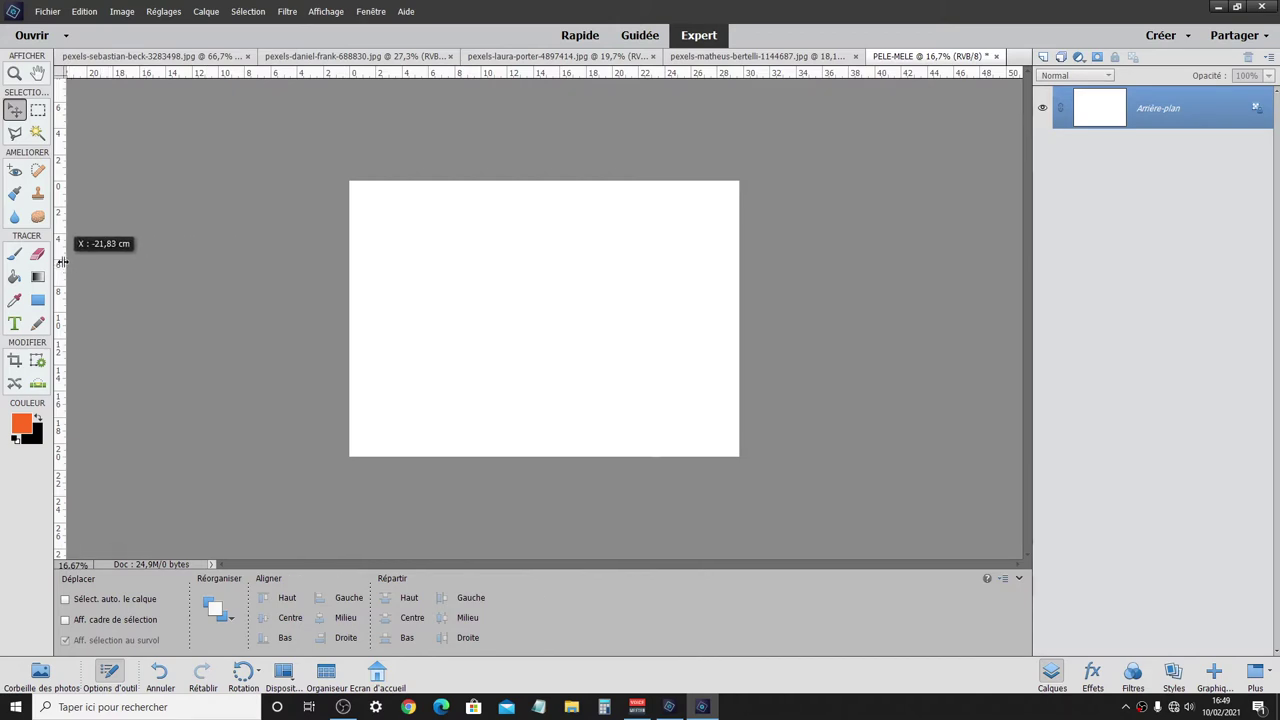
{"action": "mouse_move", "coordinate": [106, 268]}
{"action": "left_mouse_down"}
{"action": "mouse_move", "coordinate": [59, 260]}
{"action": "mouse_move", "coordinate": [347, 256]}
{"action": "left_mouse_up"}
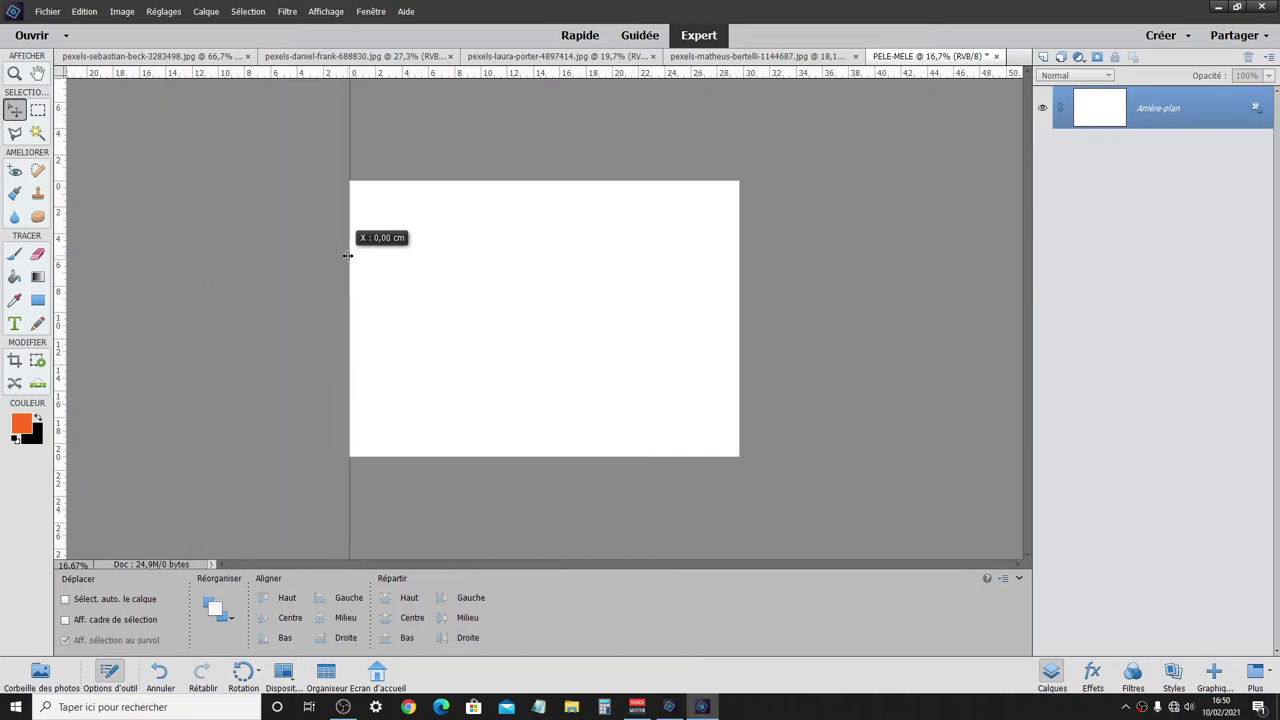
{"action": "left_click_drag", "start_coordinate": [347, 256], "coordinate": [363, 257]}
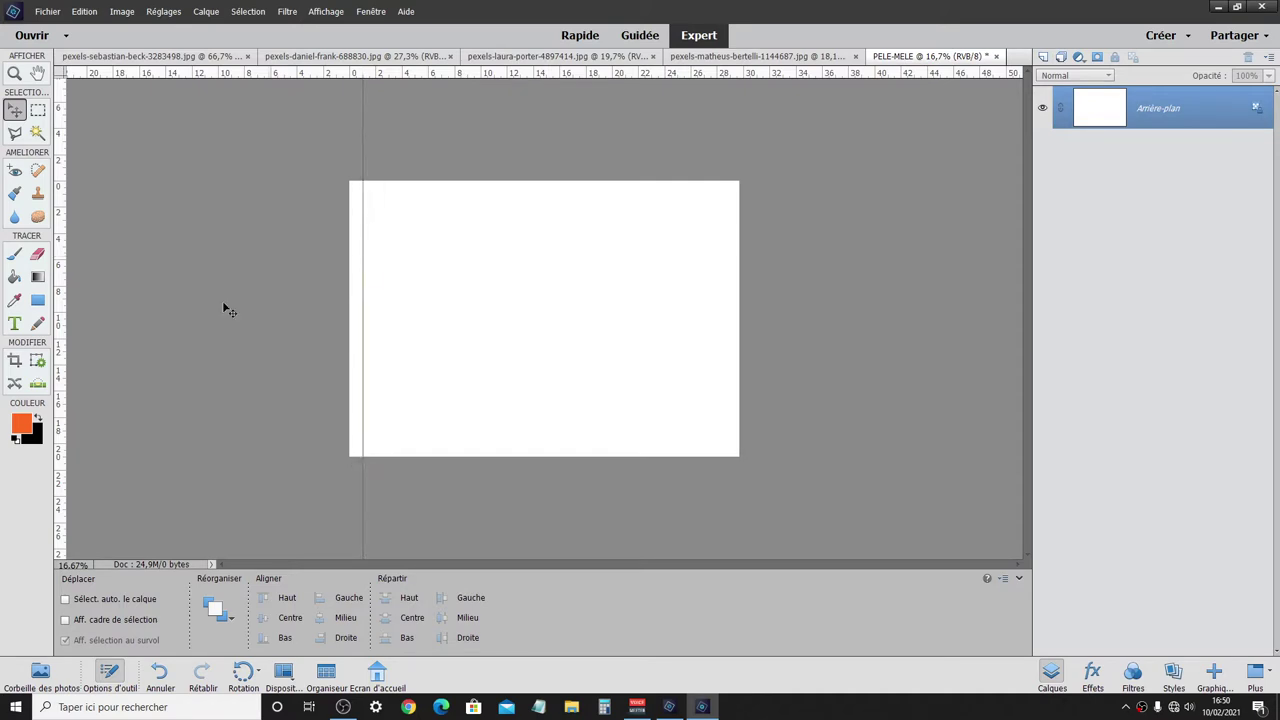
- Open the Guides & Grid preferences and set a purple guide colour
{"action": "double_click", "coordinate": [362, 127]}
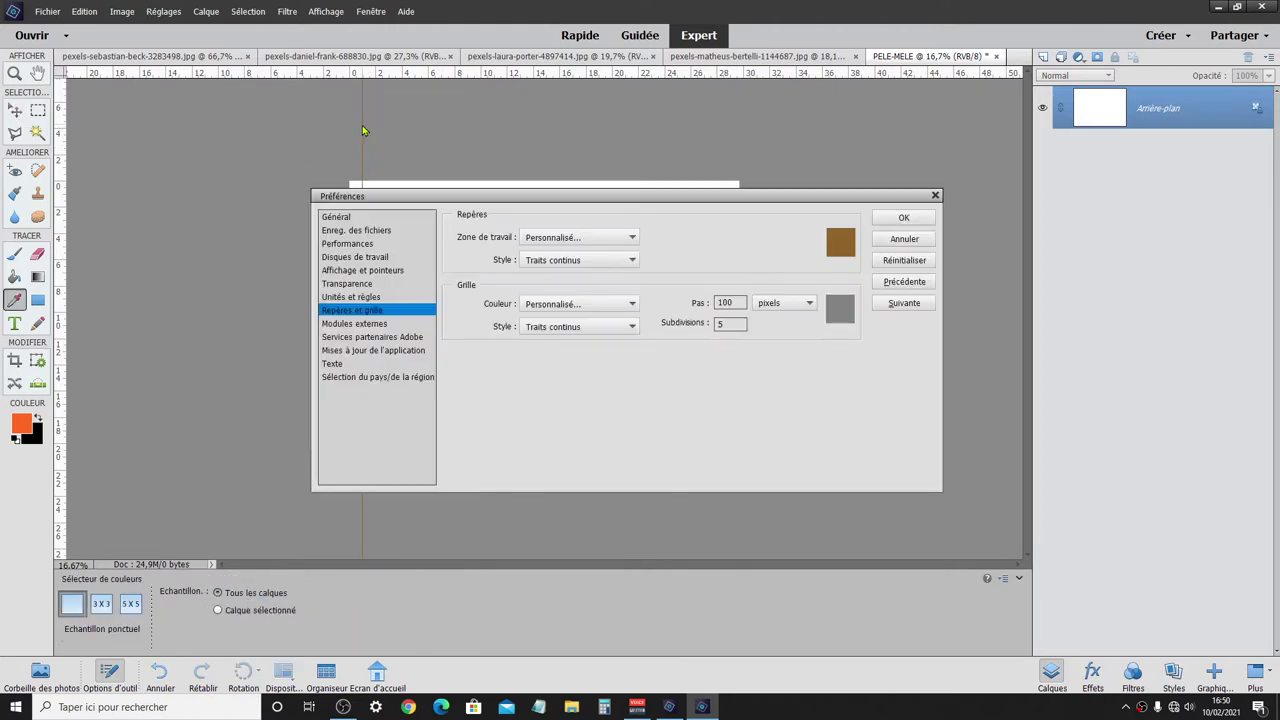
{"action": "left_click", "coordinate": [840, 240]}
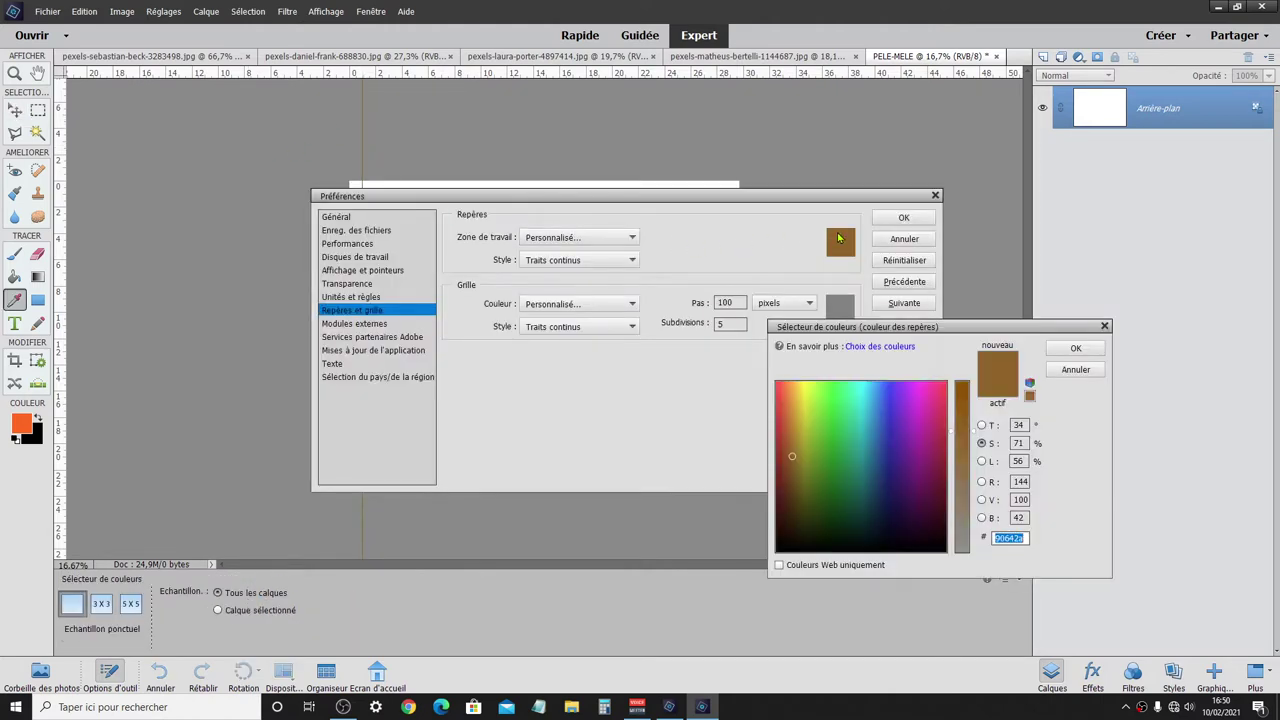
{"action": "left_click", "coordinate": [904, 396]}
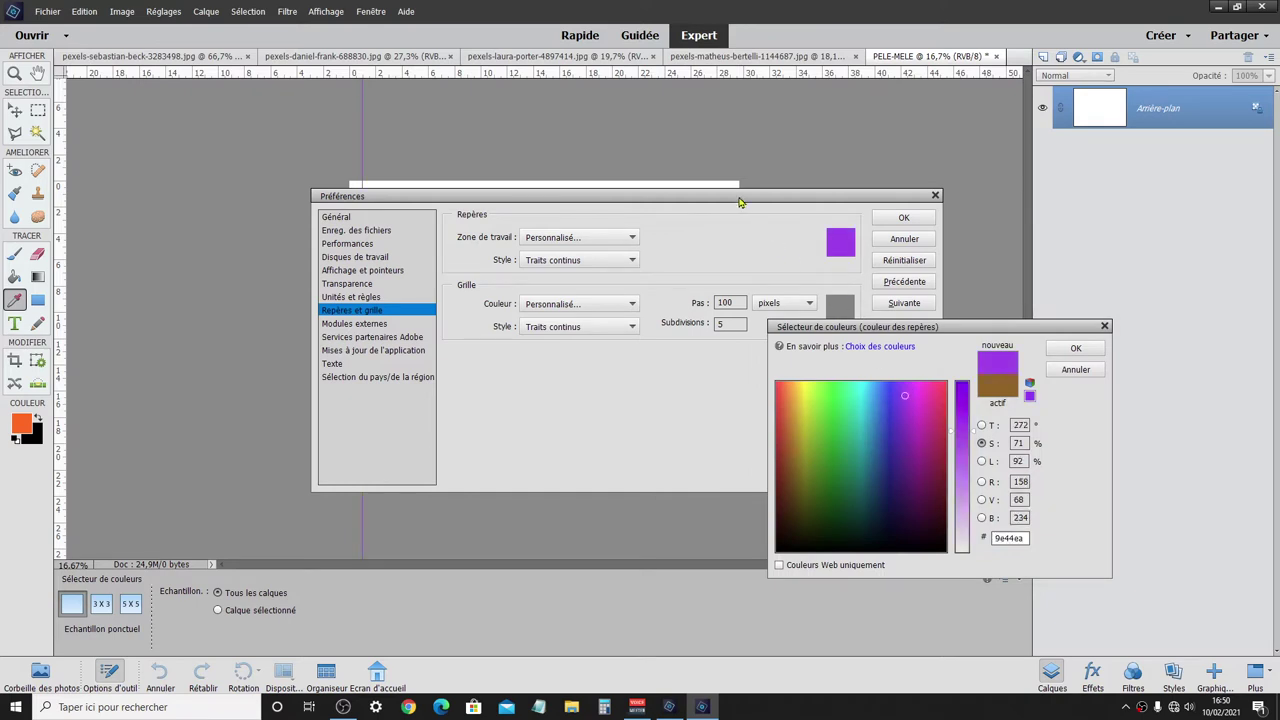
{"action": "left_click", "coordinate": [1075, 348]}
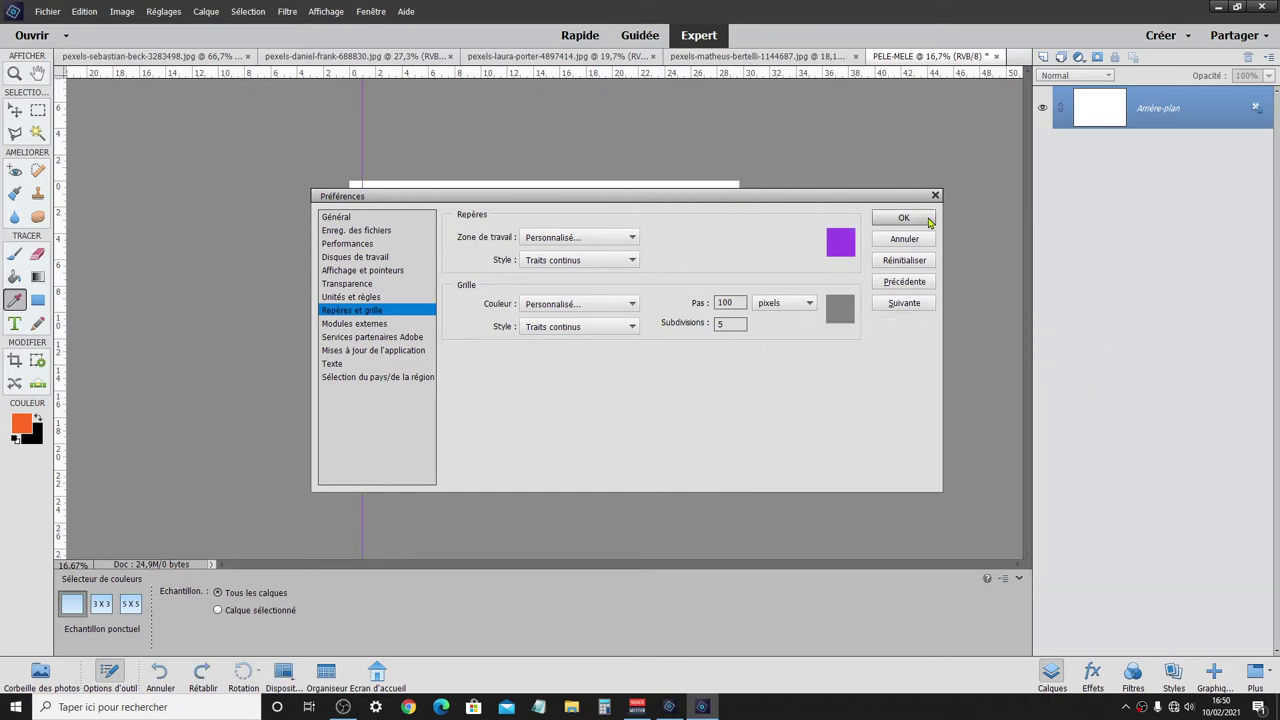
{"action": "mouse_move", "coordinate": [889, 201]}
{"action": "left_mouse_down"}
{"action": "mouse_move", "coordinate": [874, 334]}
{"action": "mouse_move", "coordinate": [1072, 160]}
{"action": "left_mouse_up"}
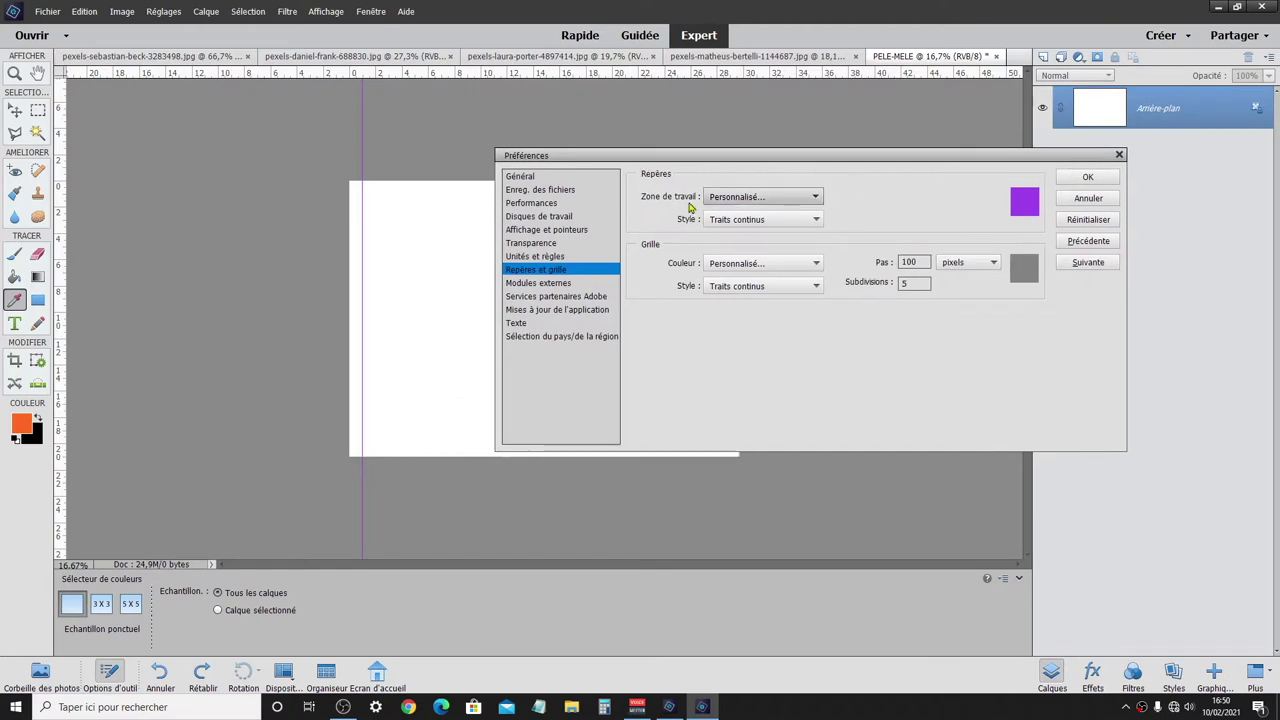
- Try several guide colours, settle on solid magenta, and confirm the preferences
{"action": "left_click", "coordinate": [1022, 207]}
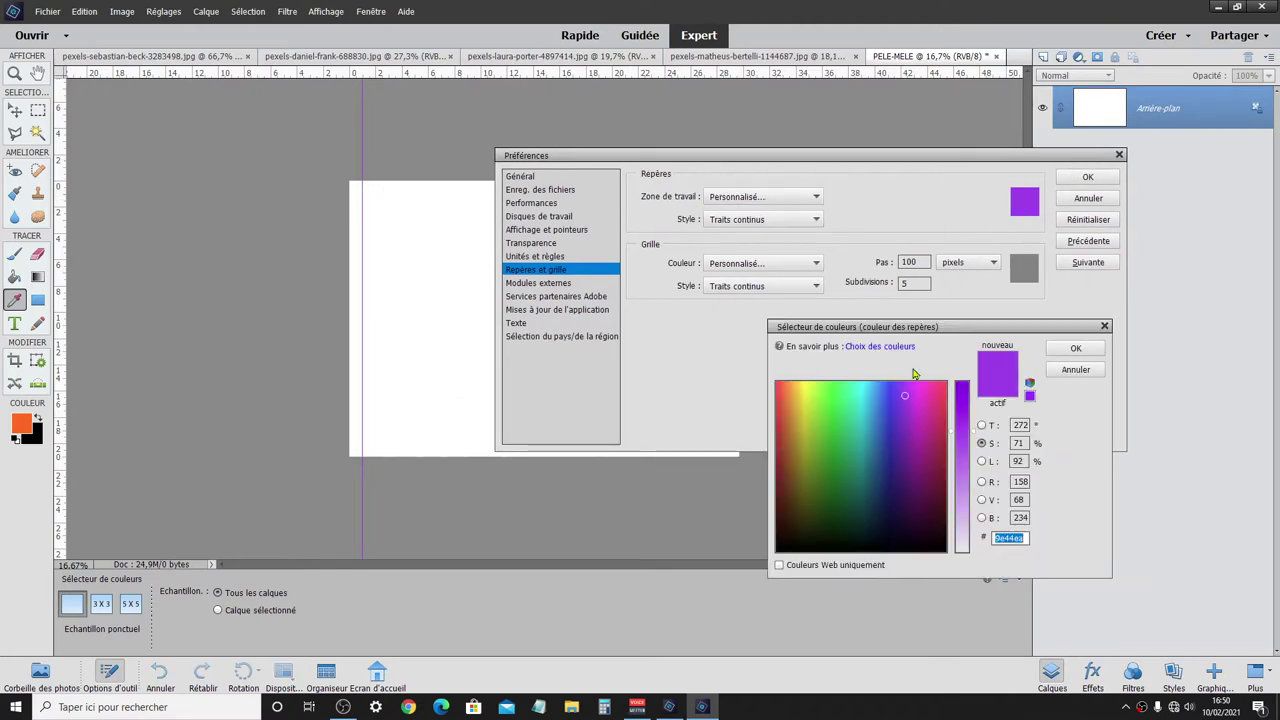
{"action": "left_click", "coordinate": [792, 397]}
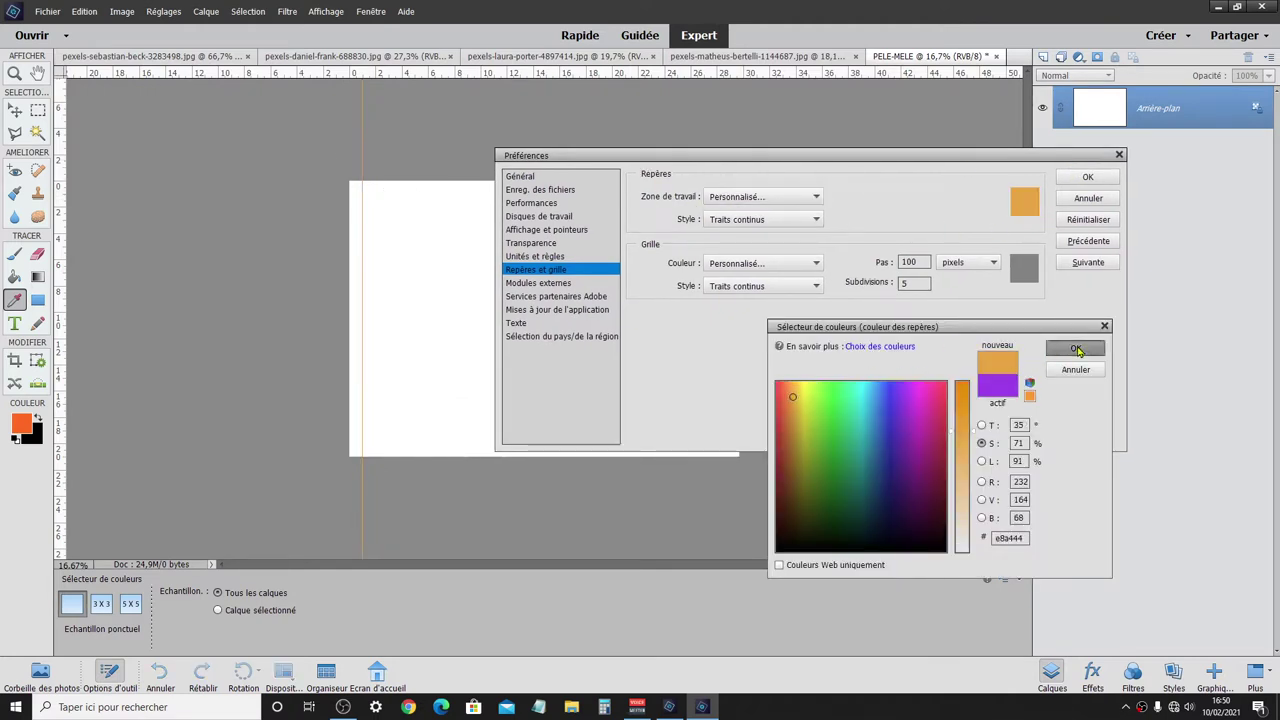
{"action": "left_click", "coordinate": [839, 445]}
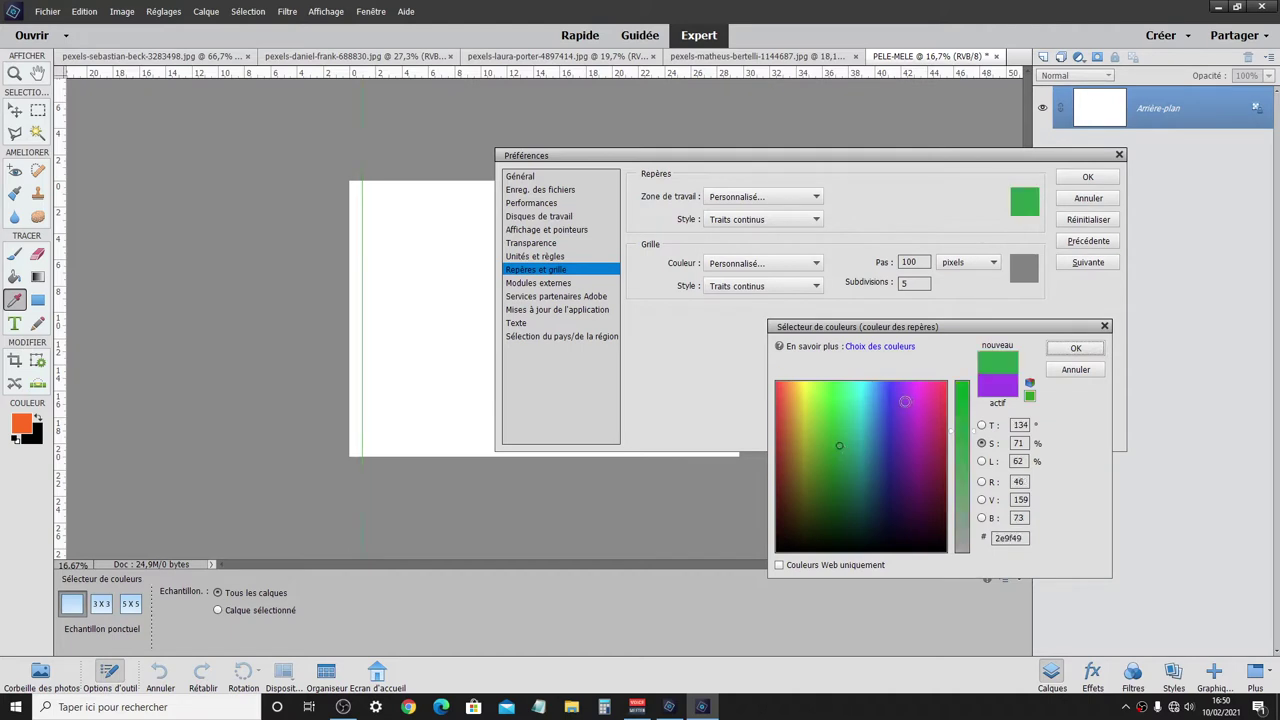
{"action": "left_click", "coordinate": [905, 400]}
{"action": "left_click", "coordinate": [861, 483]}
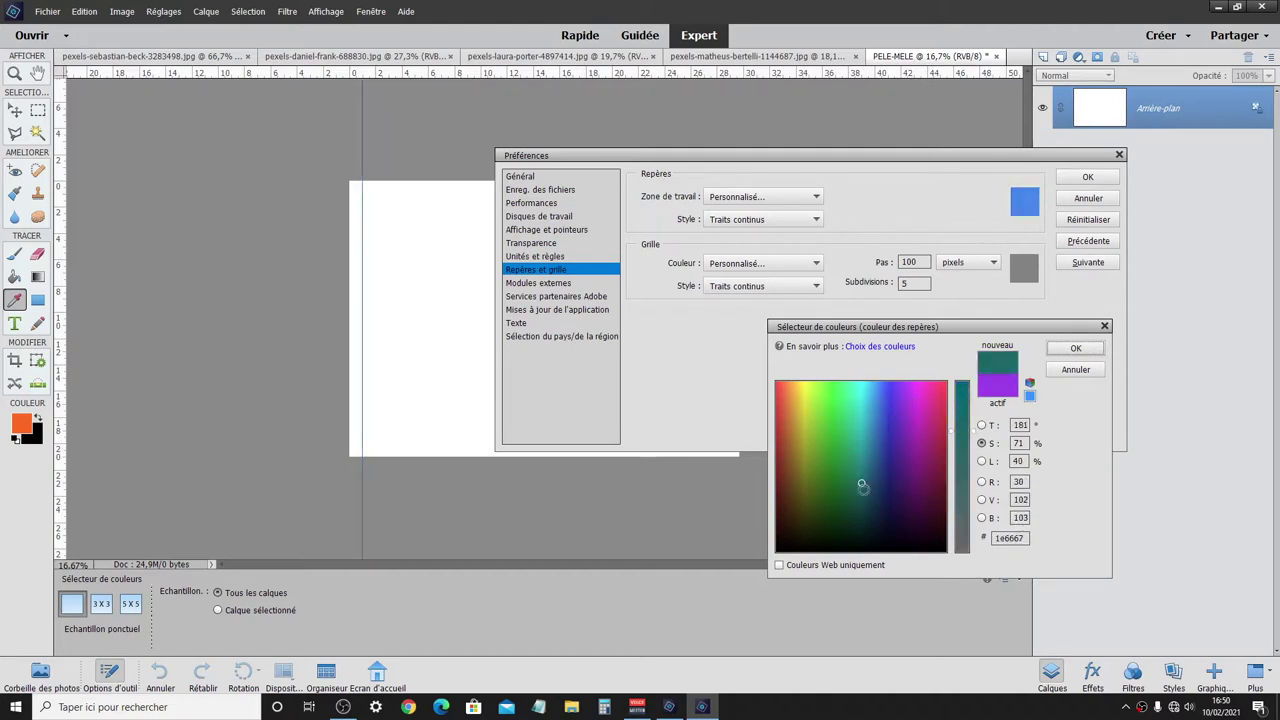
{"action": "left_click", "coordinate": [811, 394]}
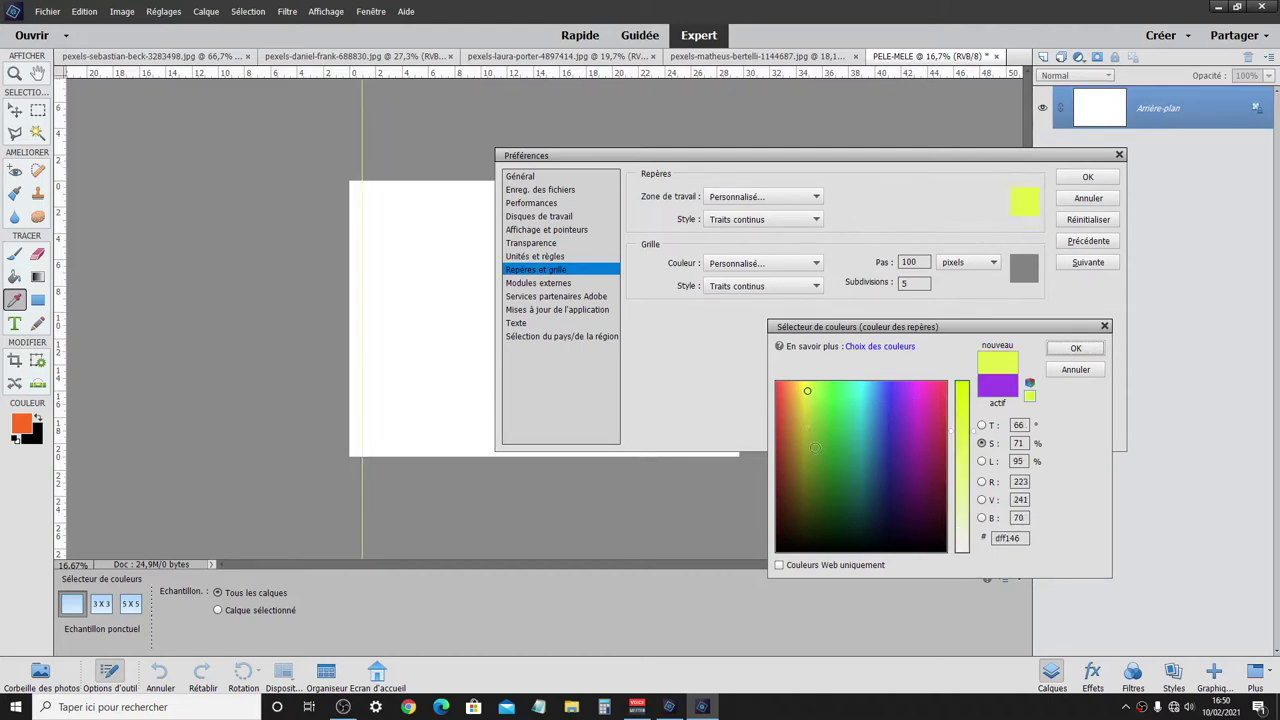
{"action": "left_click", "coordinate": [833, 491]}
{"action": "left_click", "coordinate": [837, 456]}
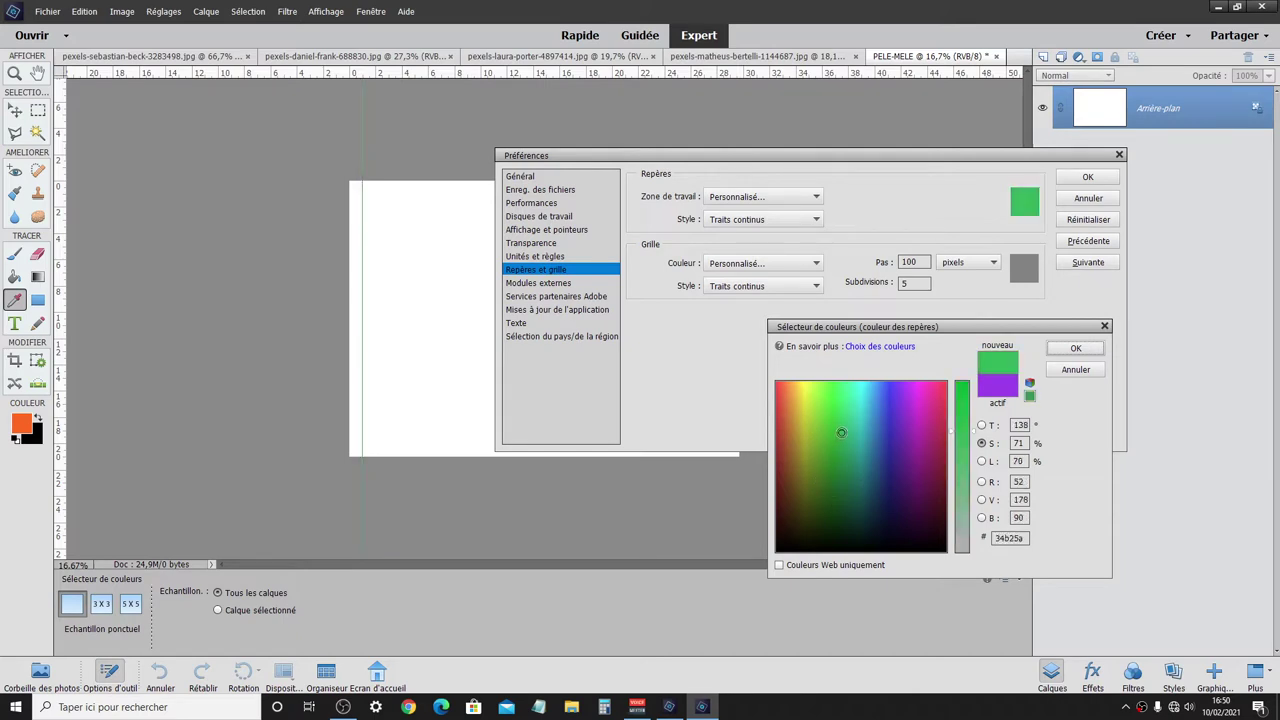
{"action": "left_click", "coordinate": [894, 398]}
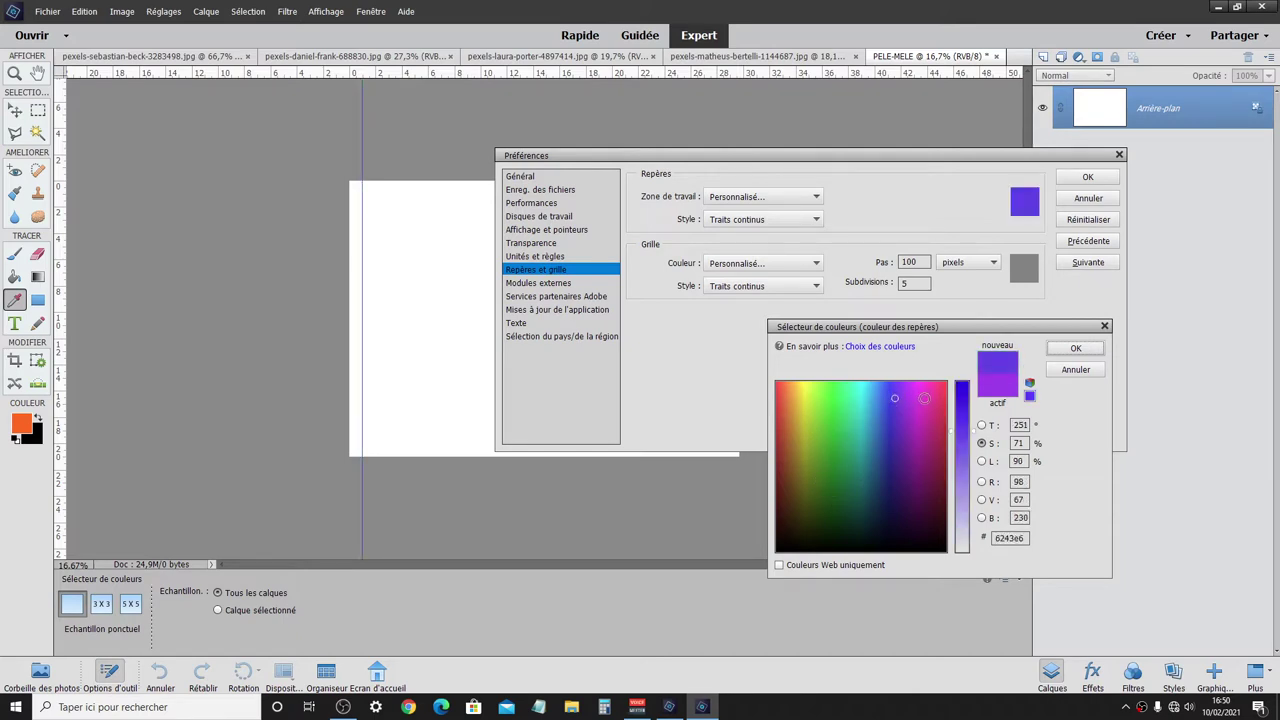
{"action": "left_click", "coordinate": [924, 398]}
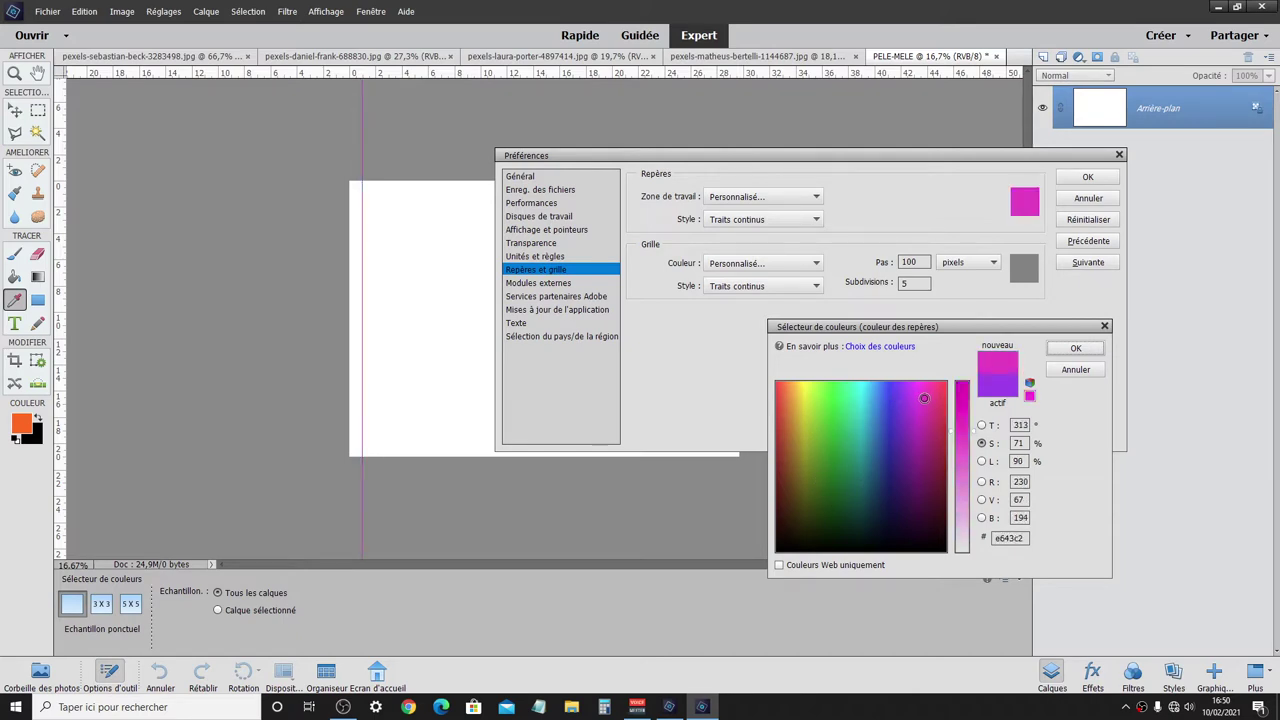
{"action": "left_click", "coordinate": [1076, 349]}
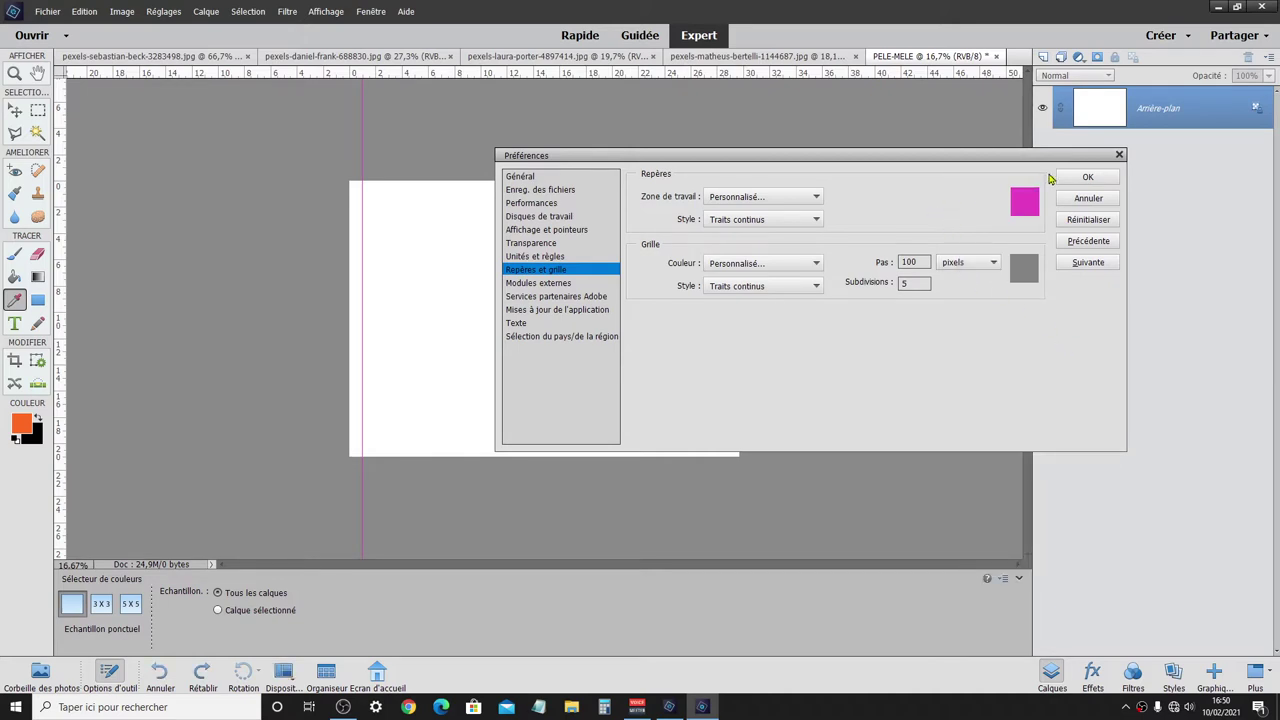
{"action": "left_click", "coordinate": [1070, 177]}
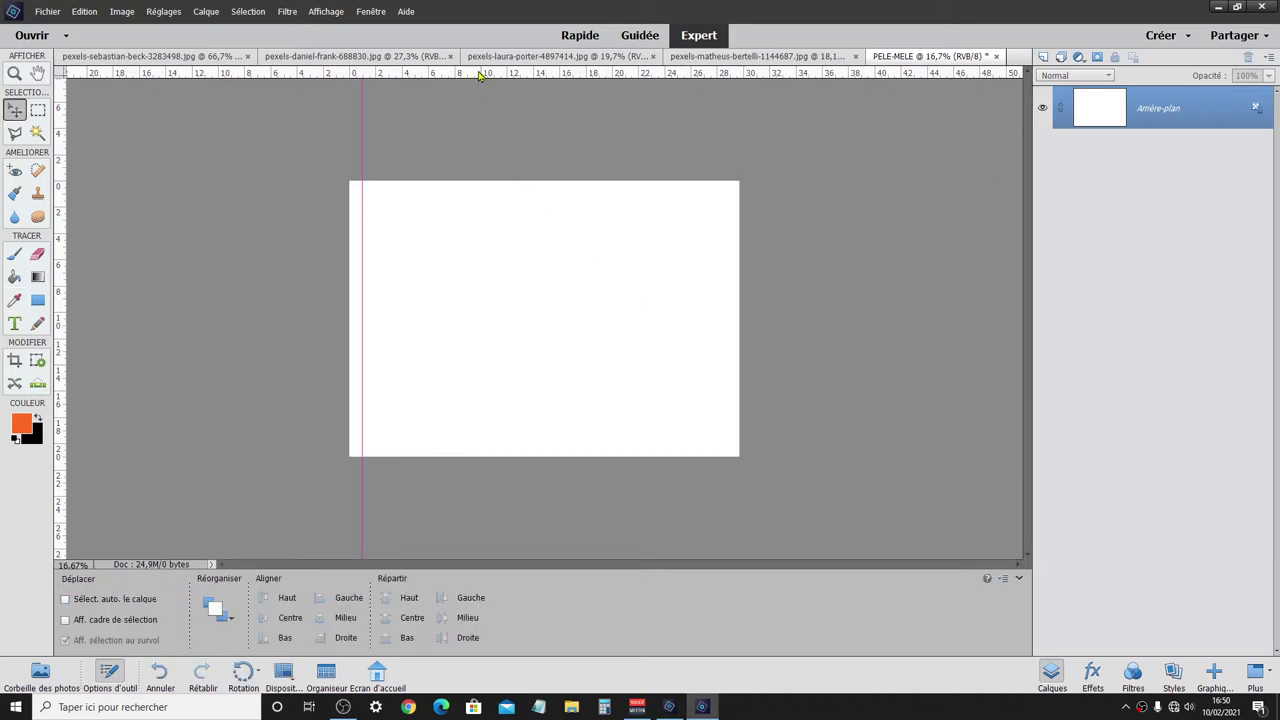
- Delete the trial horizontal guide and the vertical guide, declining the locked-background conversion
{"action": "left_click_drag", "start_coordinate": [479, 76], "coordinate": [473, 193]}
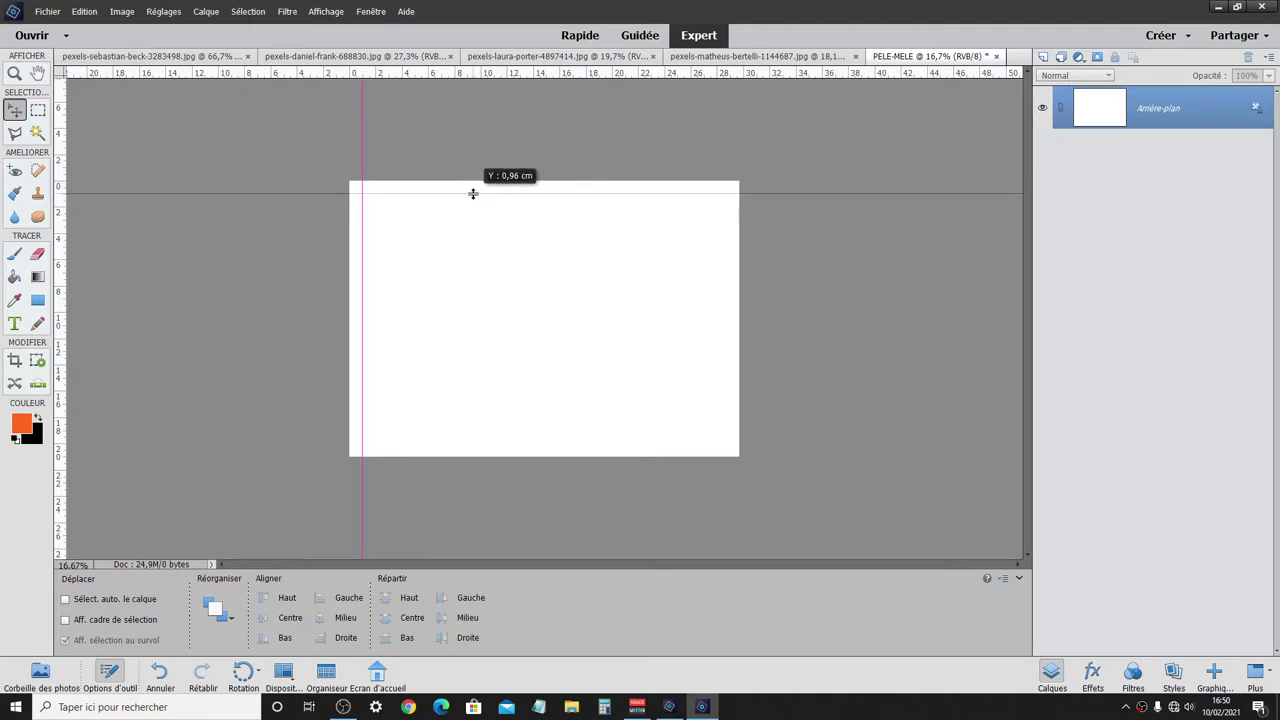
{"action": "left_click_drag", "start_coordinate": [473, 193], "coordinate": [489, 80]}
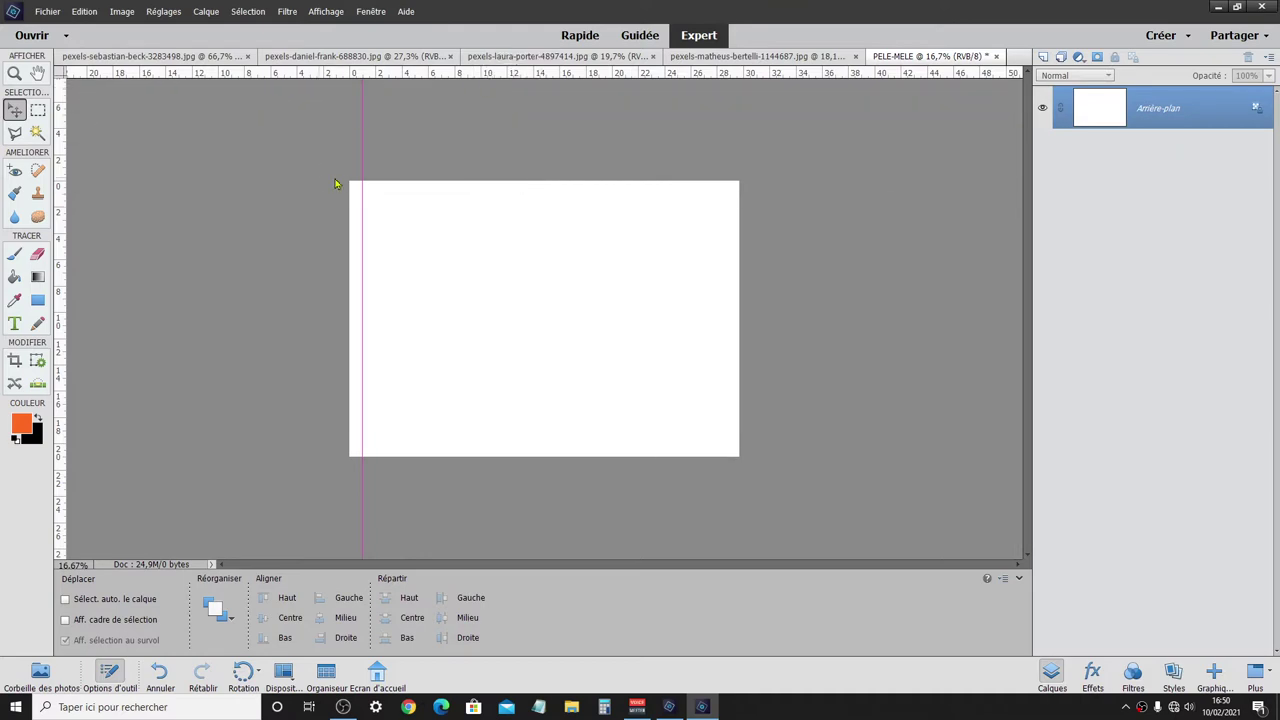
{"action": "left_click_drag", "start_coordinate": [362, 175], "coordinate": [385, 175]}
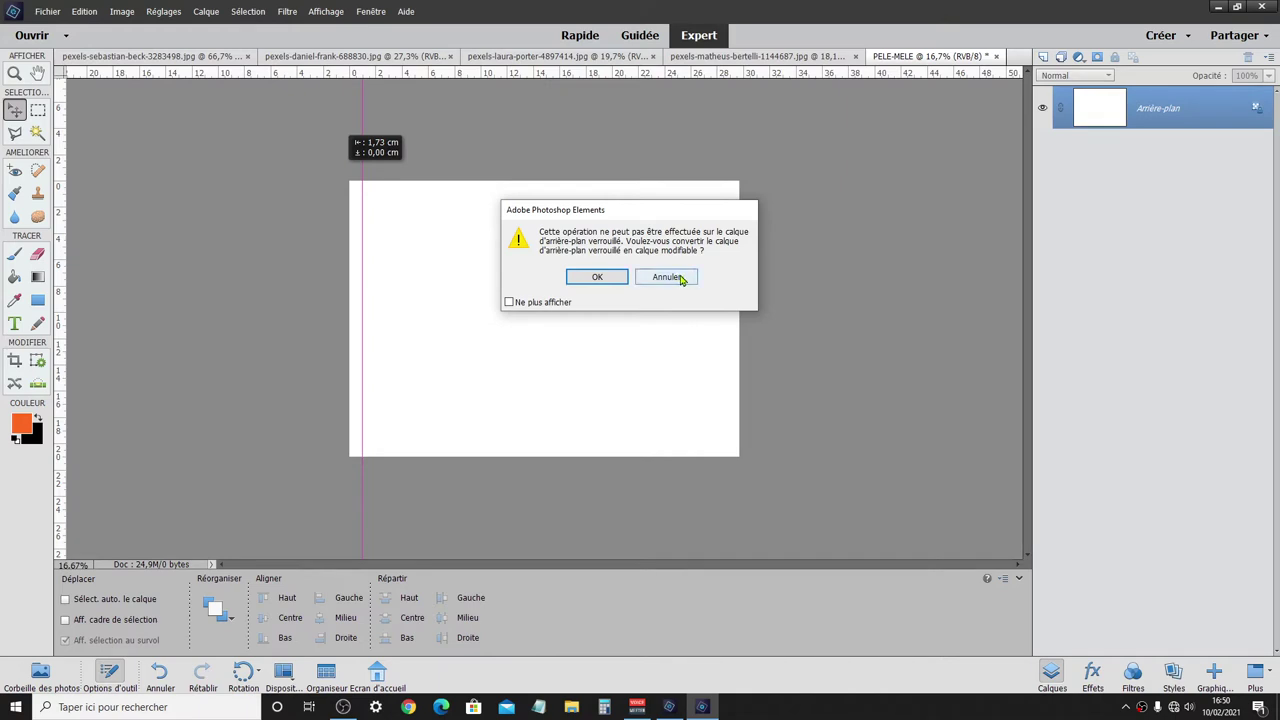
{"action": "left_click", "coordinate": [668, 277]}
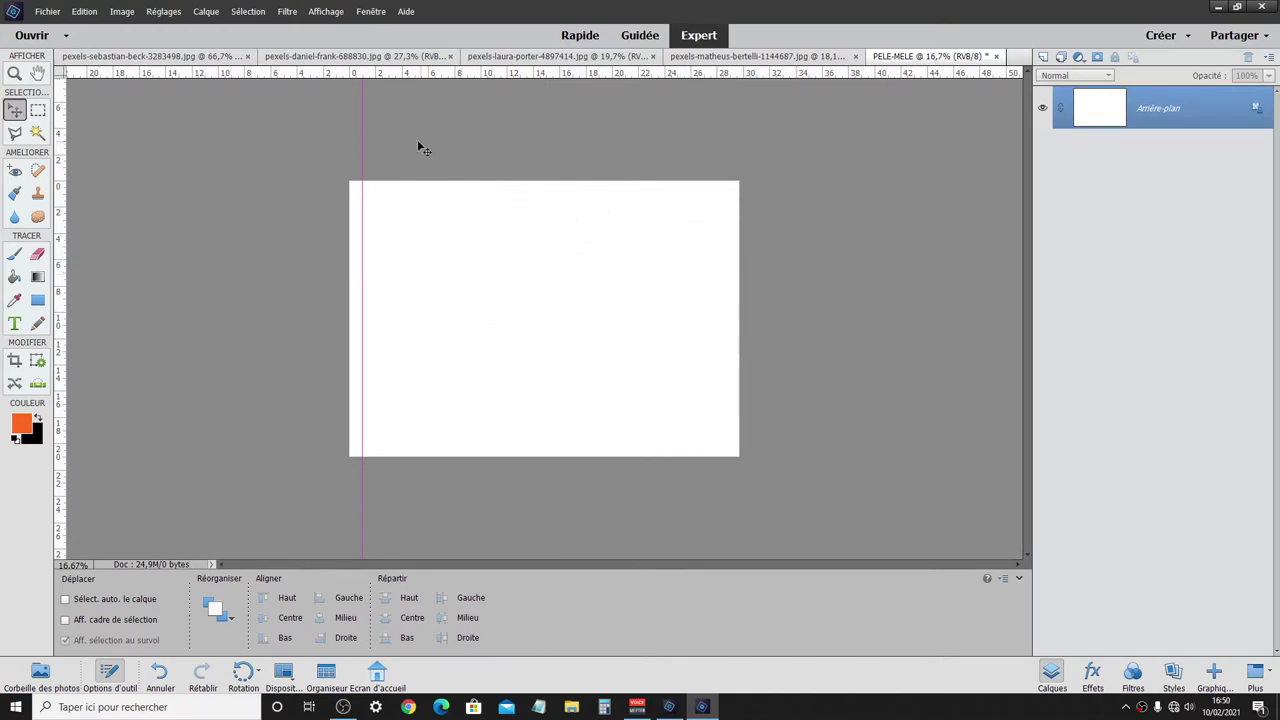
{"action": "left_click_drag", "start_coordinate": [362, 155], "coordinate": [60, 190]}
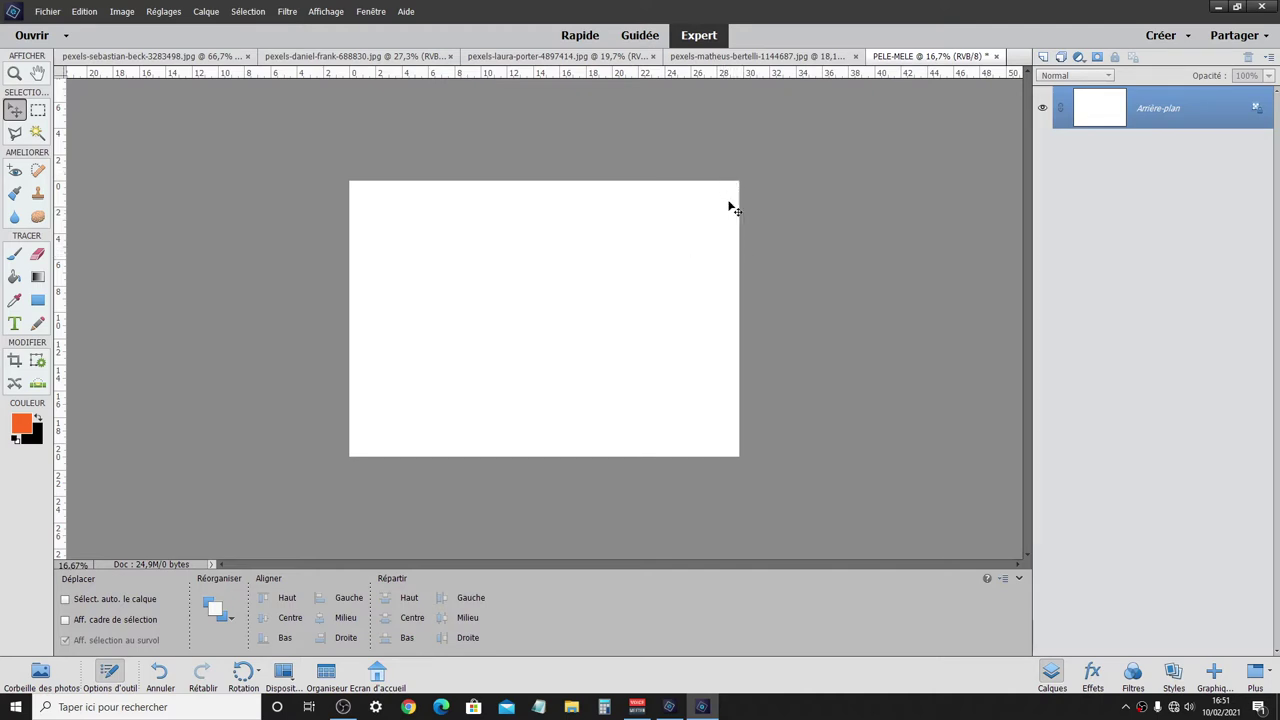
- Check in Image Size that the page measures 29,7 × 21 cm, changing nothing
{"action": "left_click", "coordinate": [124, 11]}
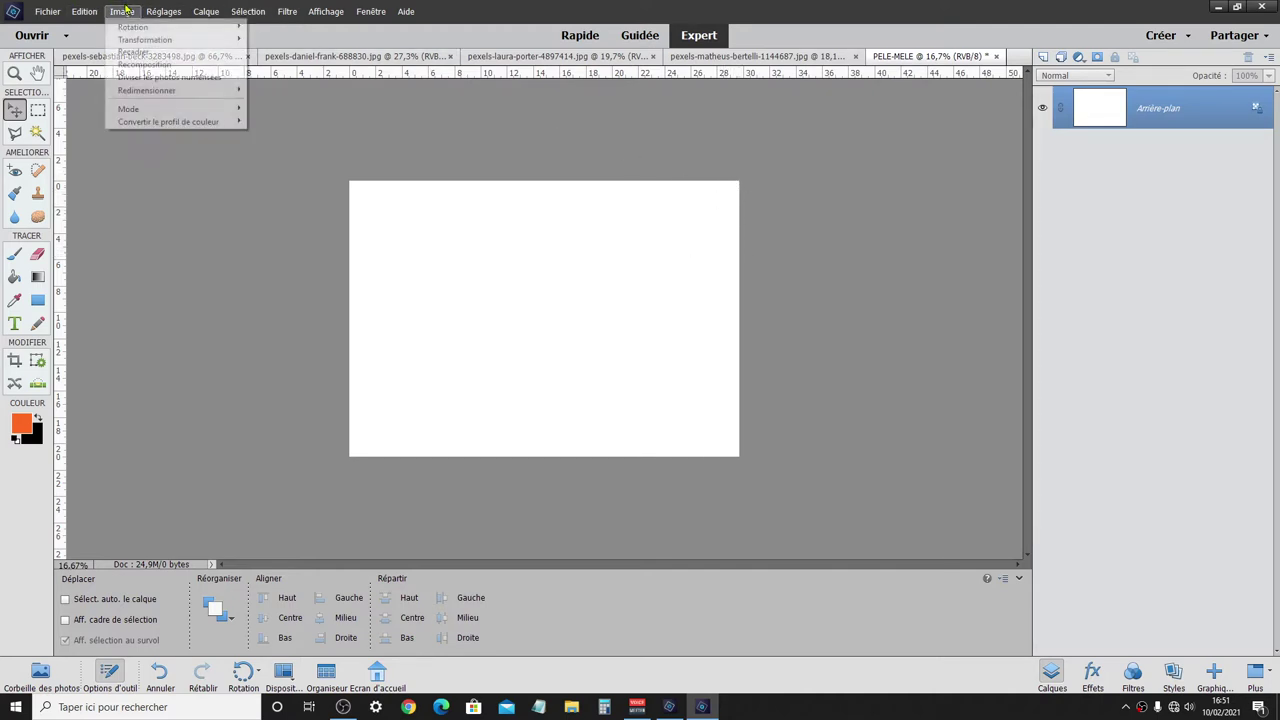
{"action": "left_click", "coordinate": [288, 92]}
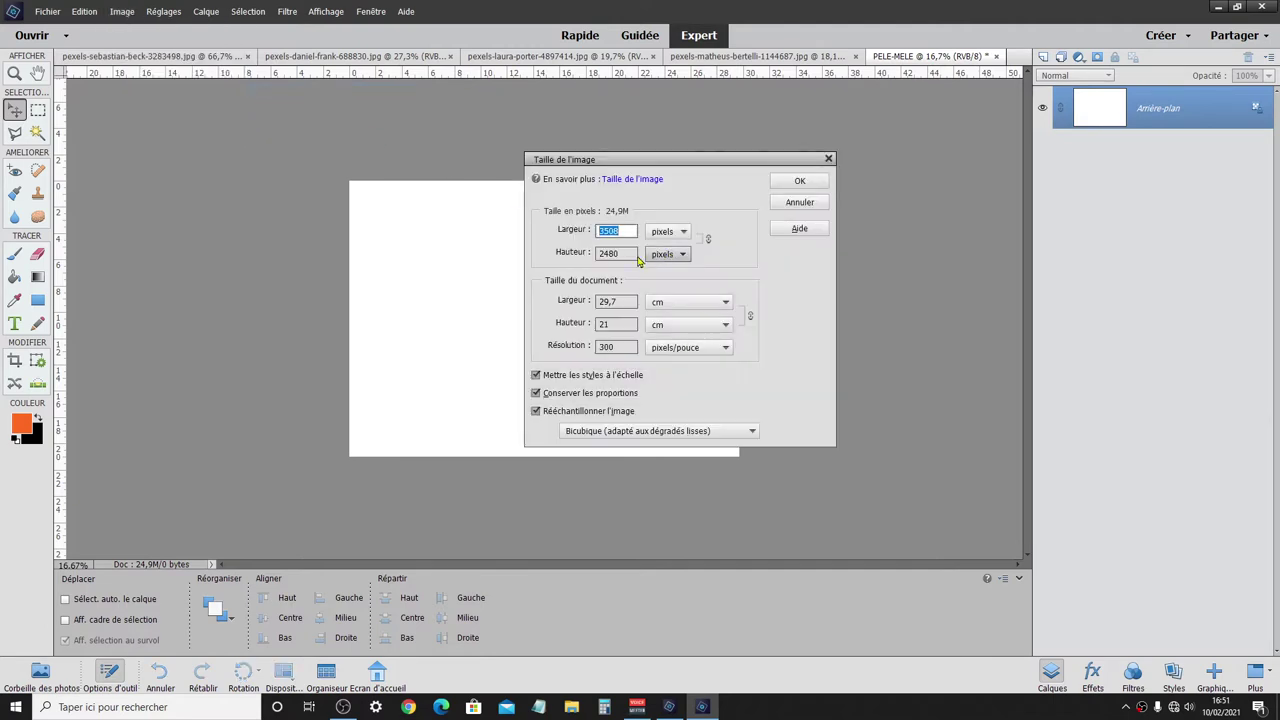
{"action": "left_click_drag", "start_coordinate": [626, 303], "coordinate": [580, 303]}
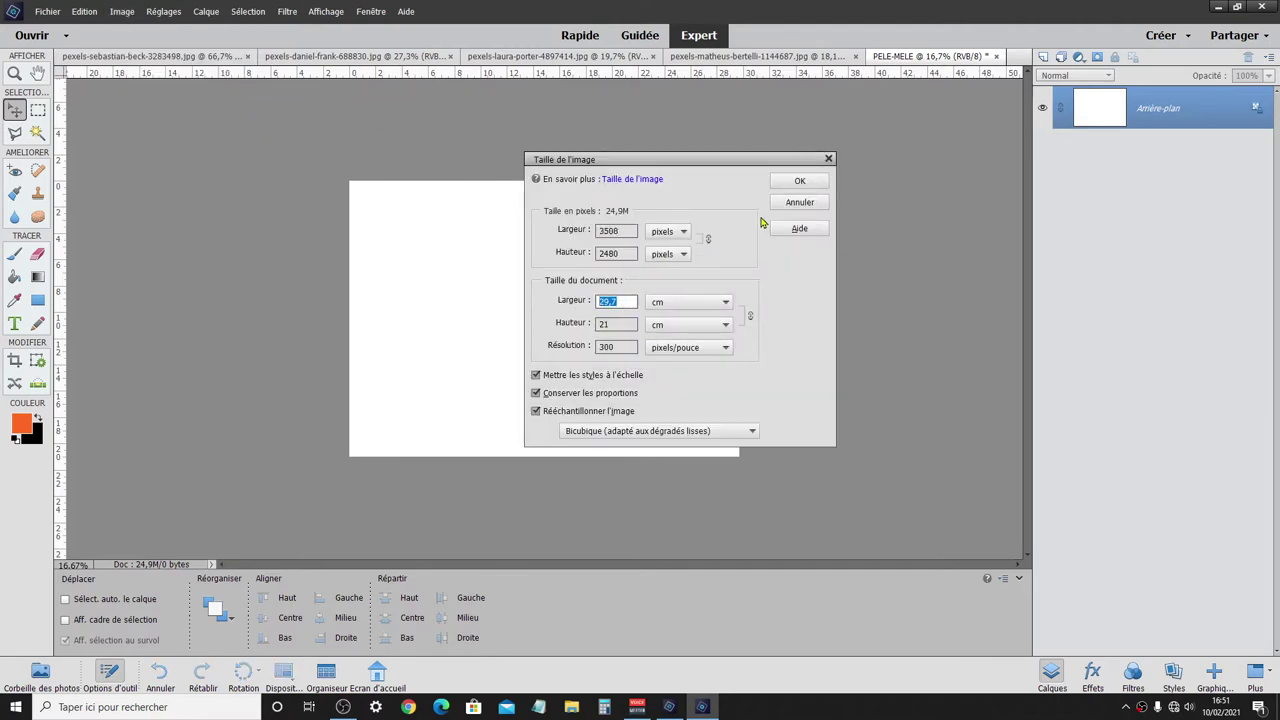
{"action": "left_click", "coordinate": [797, 203]}
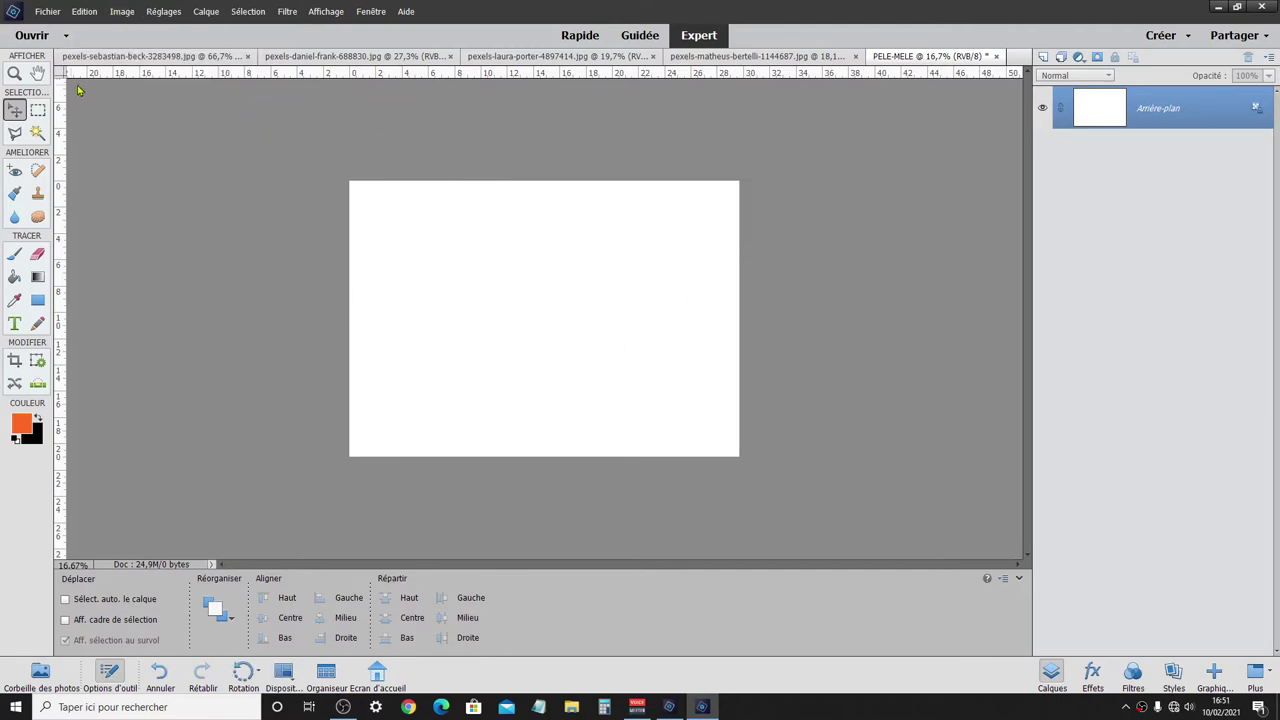
- Add exact vertical guides at 28,7 cm and 1 cm with New Guide
{"action": "left_click", "coordinate": [322, 12]}
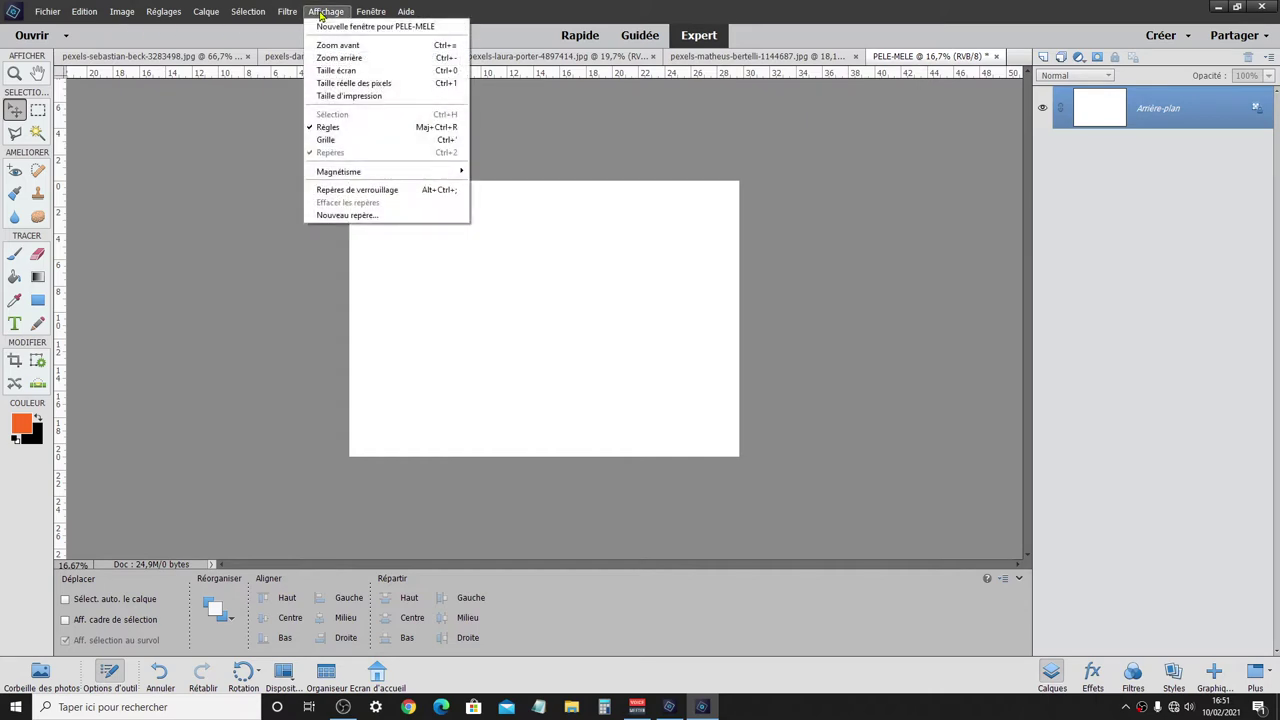
{"action": "left_click", "coordinate": [346, 216]}
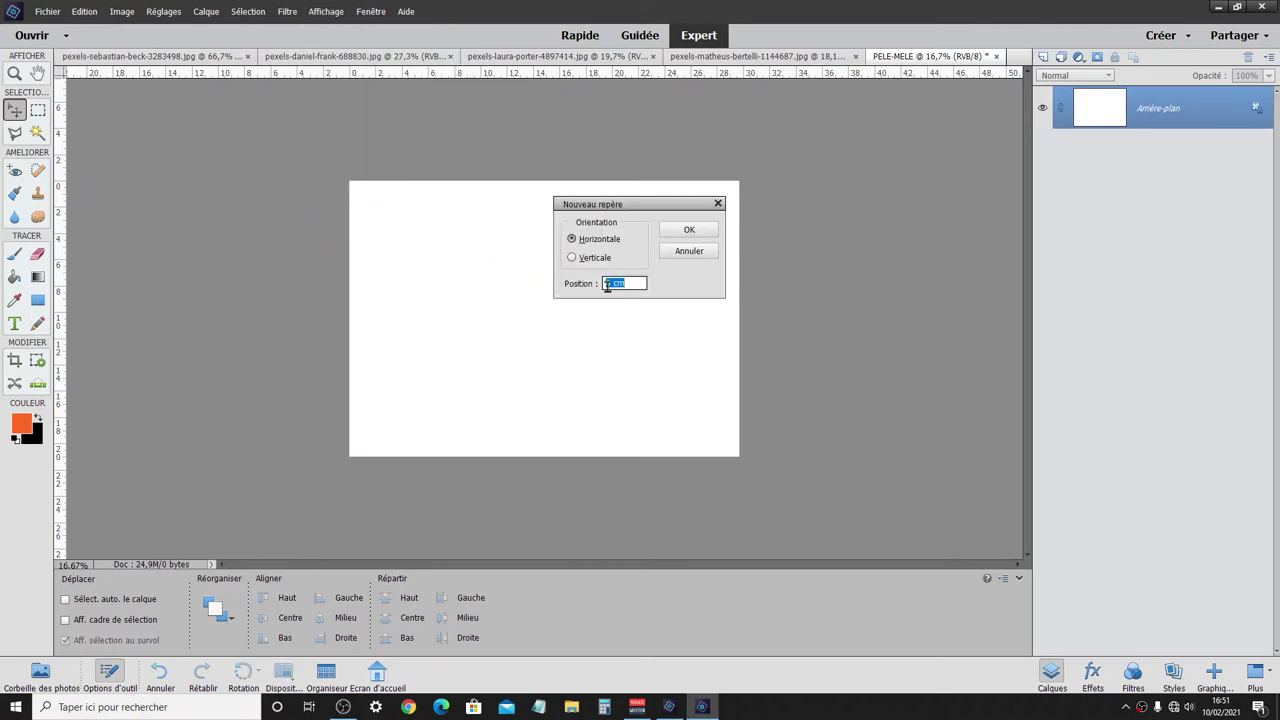
{"action": "left_click", "coordinate": [607, 285]}
{"action": "type", "text": "28,"}
{"action": "type", "text": "7"}
{"action": "left_click", "coordinate": [591, 258]}
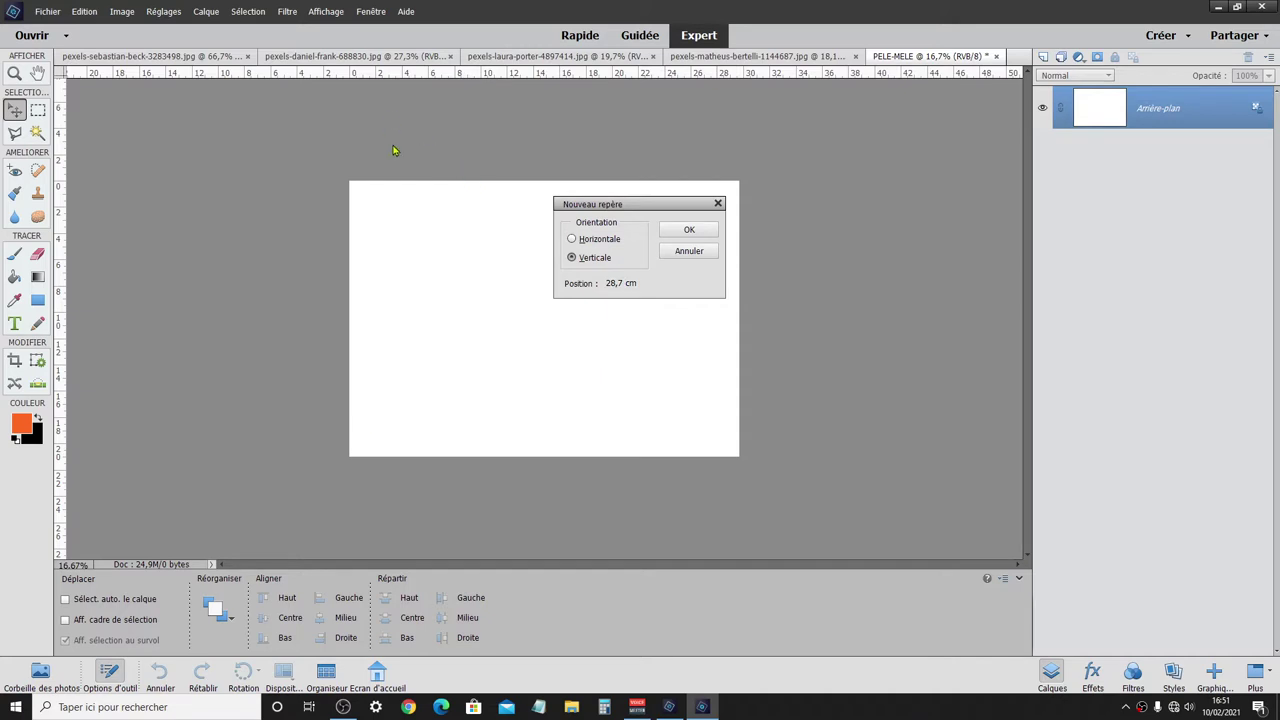
{"action": "left_click", "coordinate": [689, 230]}
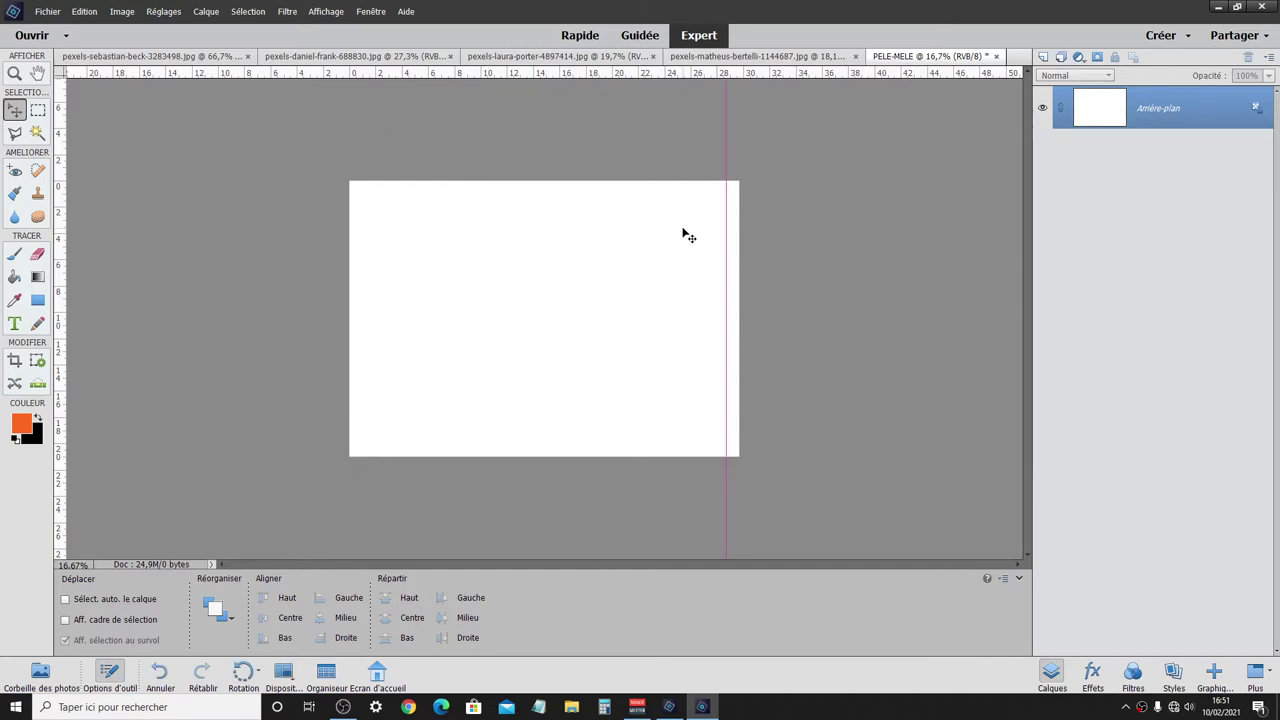
{"action": "left_click", "coordinate": [326, 11]}
{"action": "left_click", "coordinate": [347, 215]}
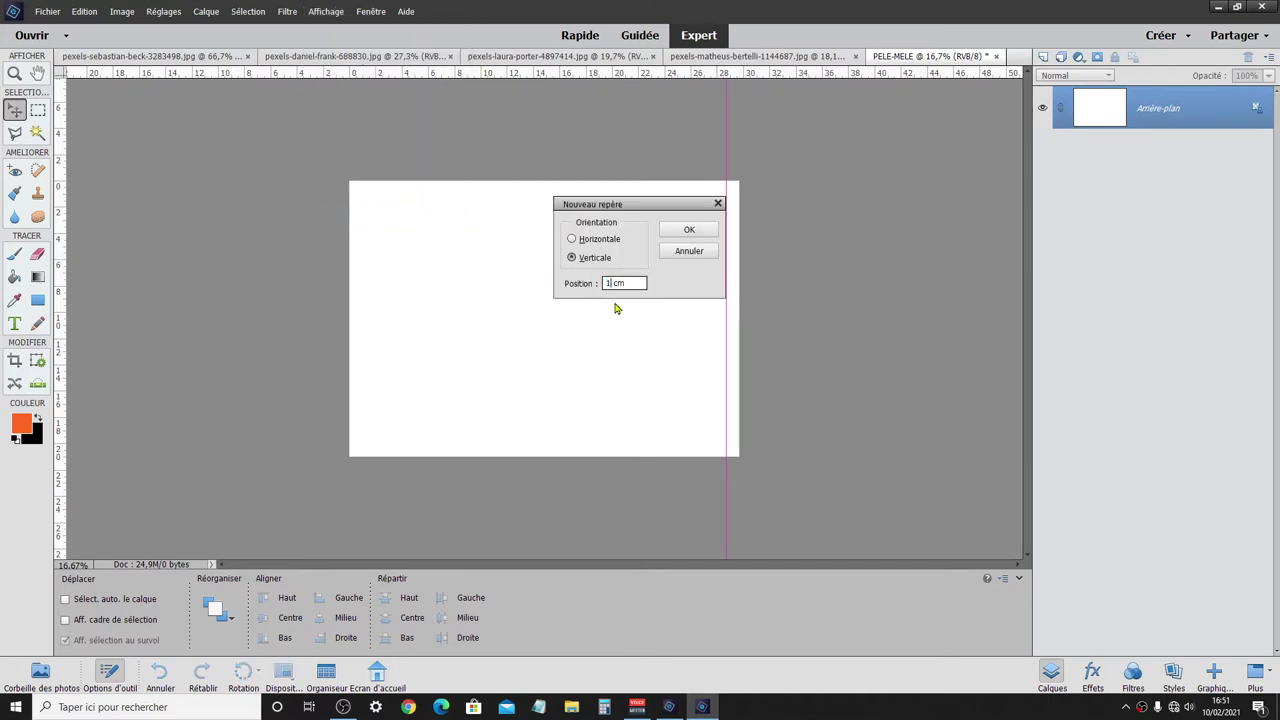
{"action": "left_click", "coordinate": [700, 233]}
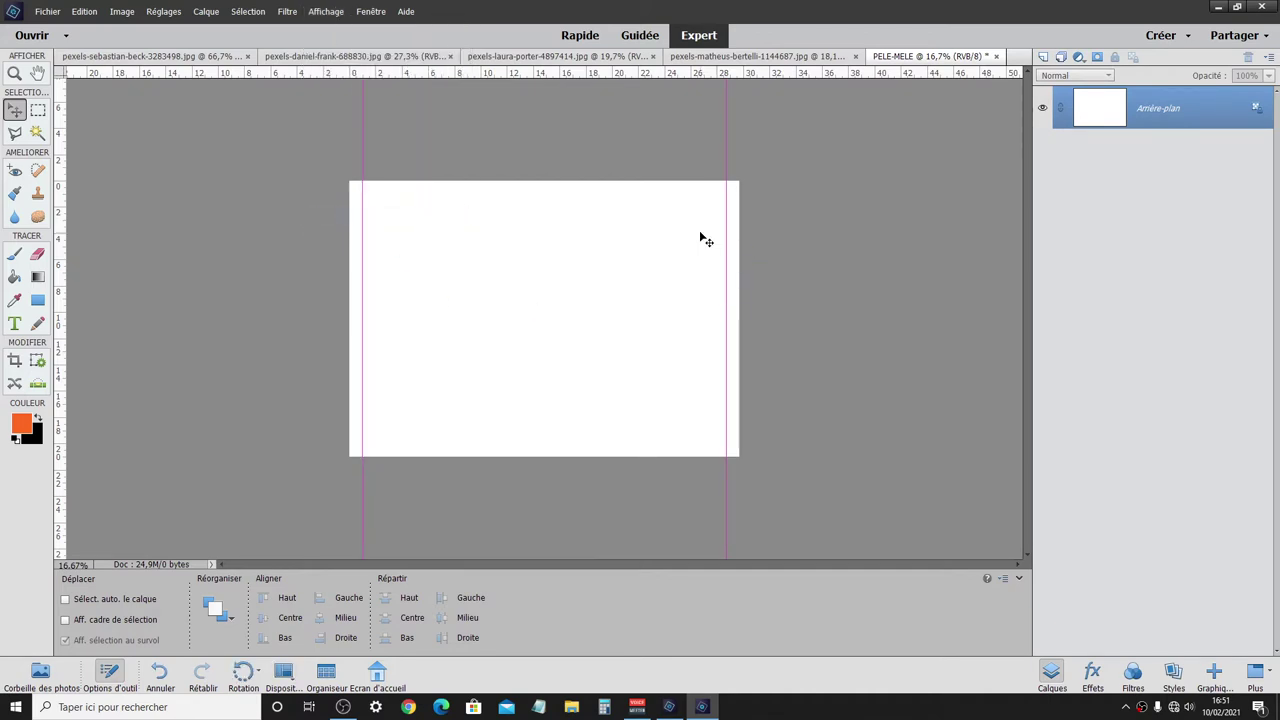
- Add an exact horizontal guide at 2 cm
{"action": "left_click", "coordinate": [336, 12]}
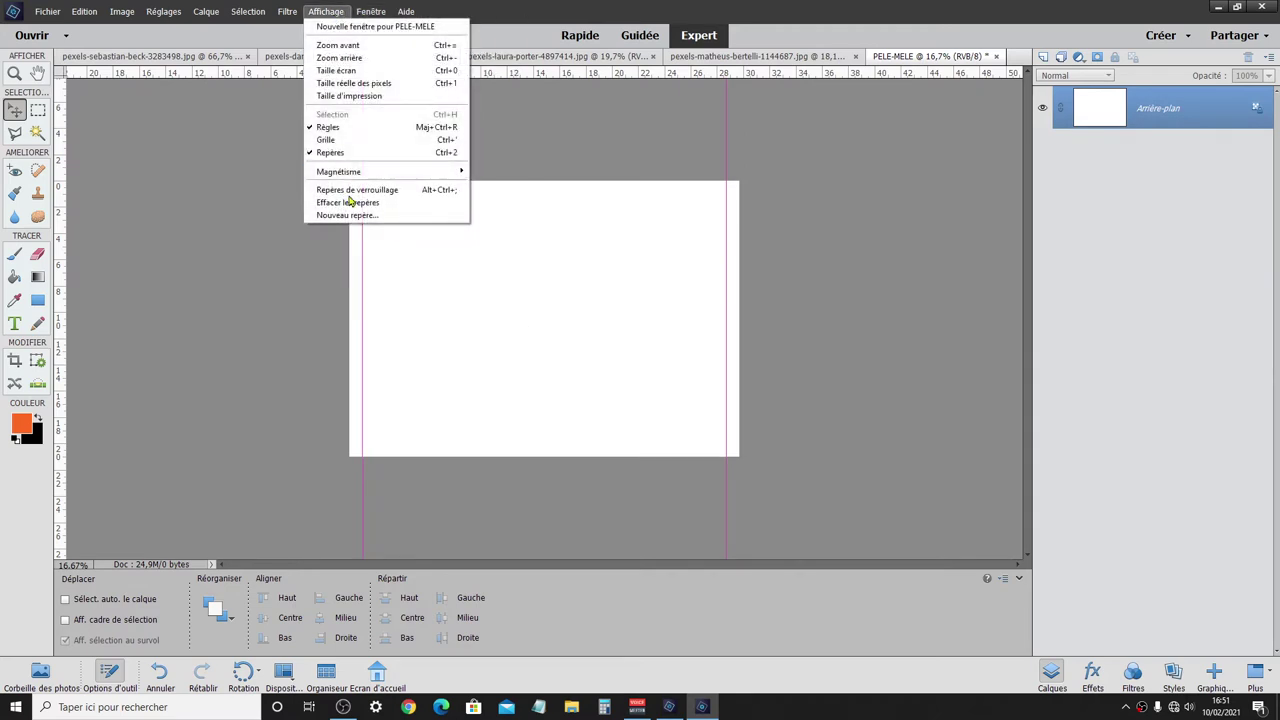
{"action": "left_click", "coordinate": [352, 216]}
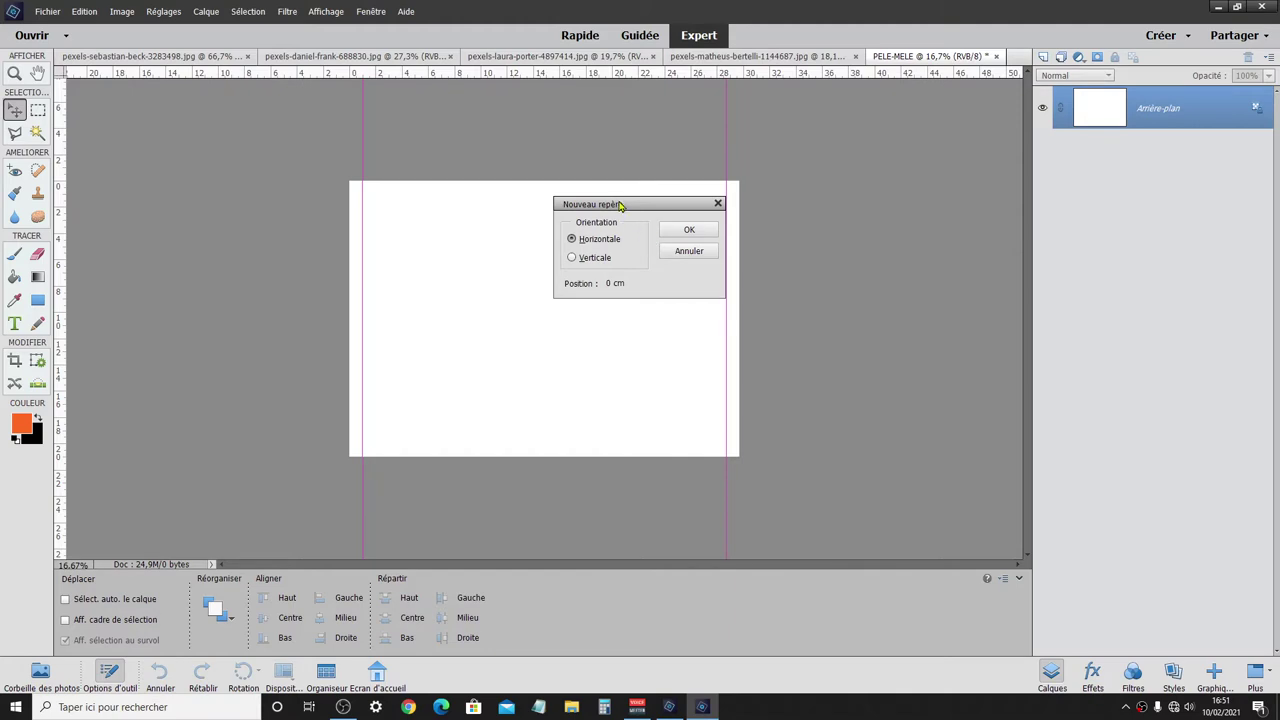
{"action": "left_click_drag", "start_coordinate": [620, 205], "coordinate": [579, 201]}
{"action": "left_click", "coordinate": [570, 280]}
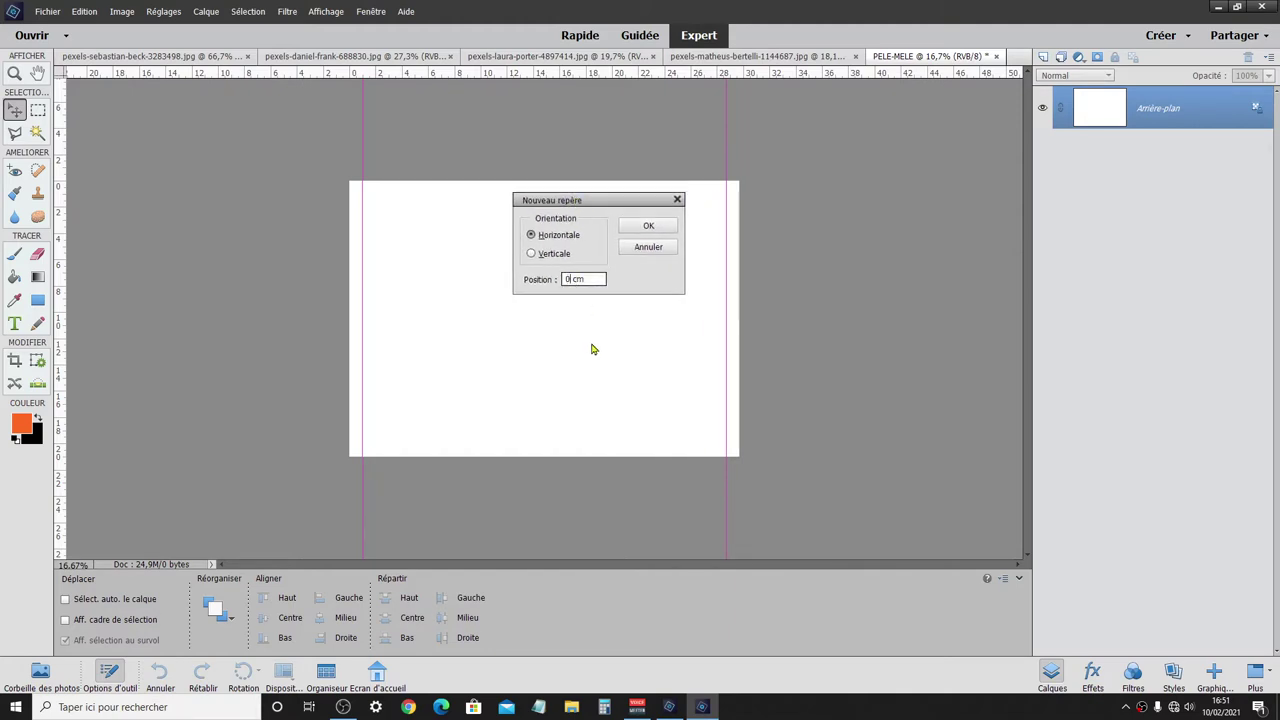
{"action": "type", "text": "2"}
{"action": "left_click", "coordinate": [646, 229]}
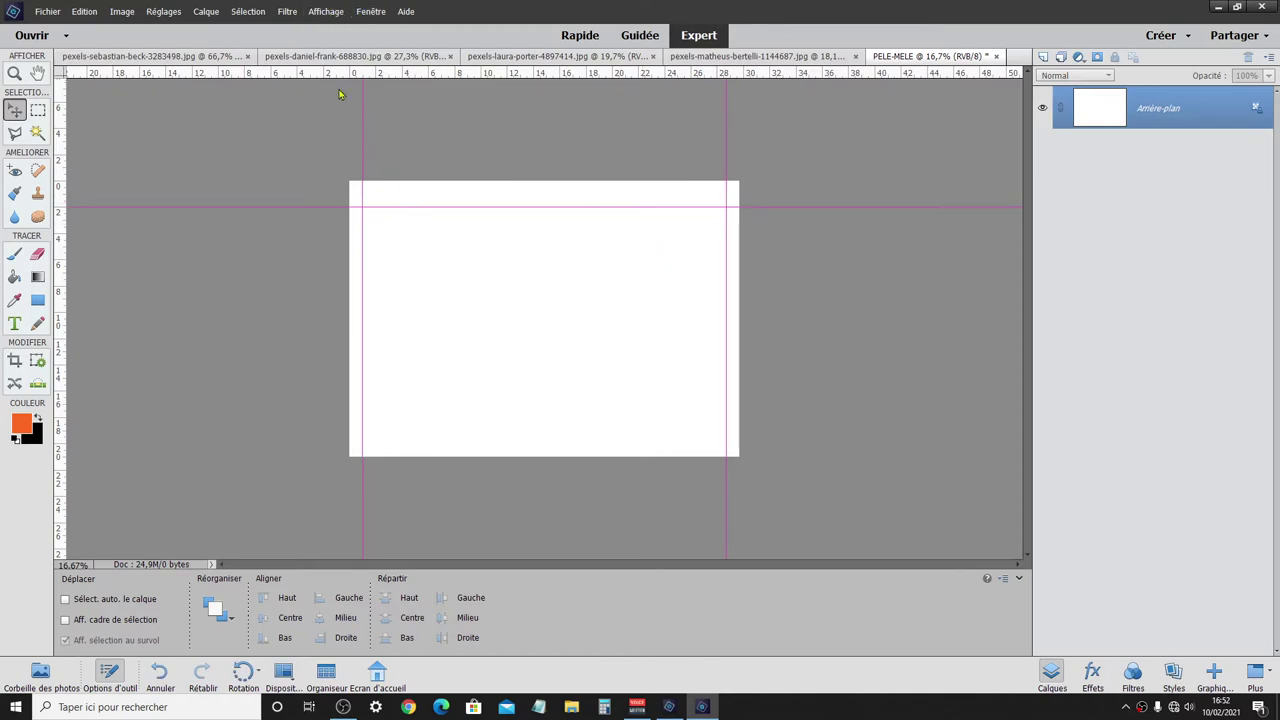
{"action": "left_click", "coordinate": [326, 11]}
{"action": "mouse_move", "coordinate": [370, 11]}
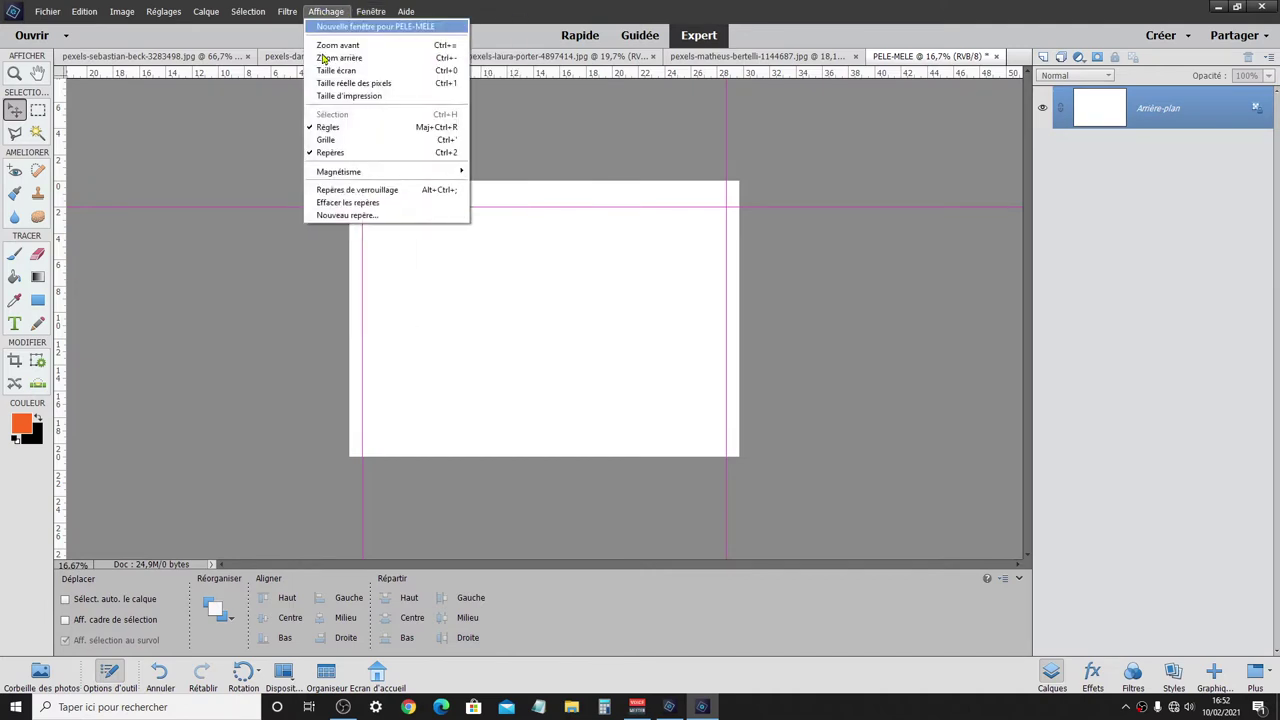
{"action": "mouse_move", "coordinate": [348, 202]}
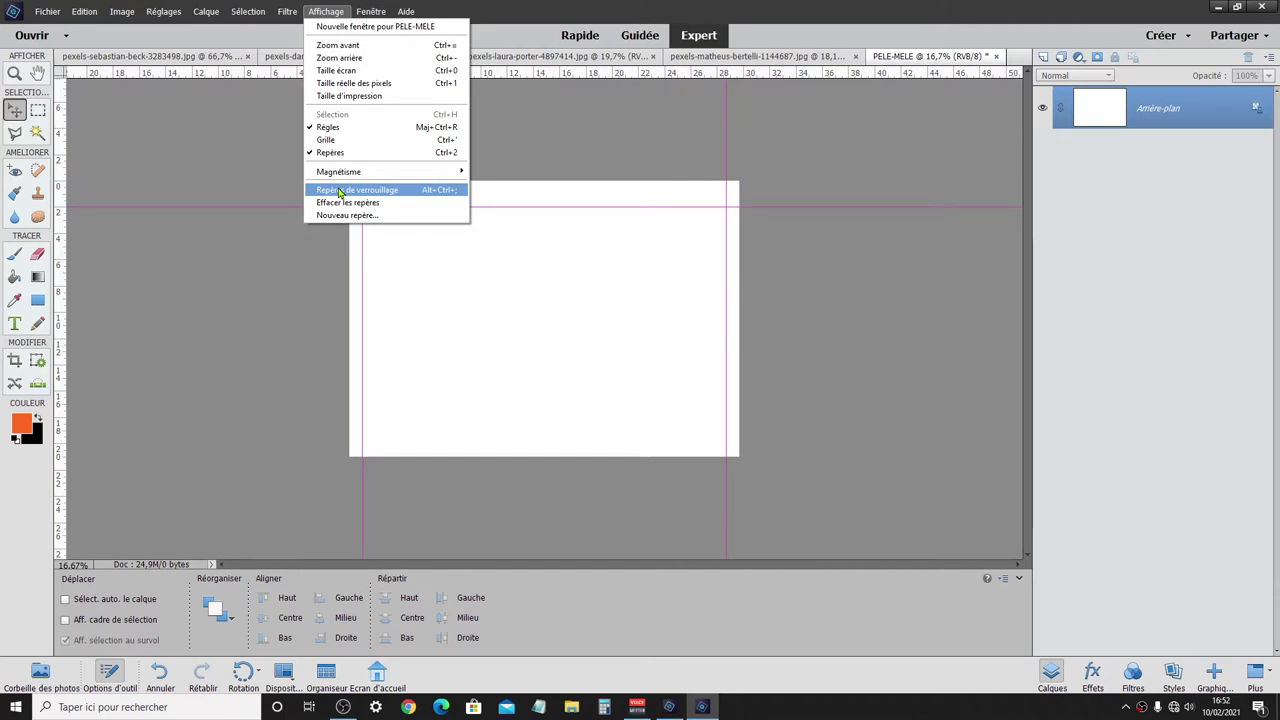
- Lock the guides and confirm they no longer move, declining the background-layer conversion
{"action": "left_click", "coordinate": [359, 191]}
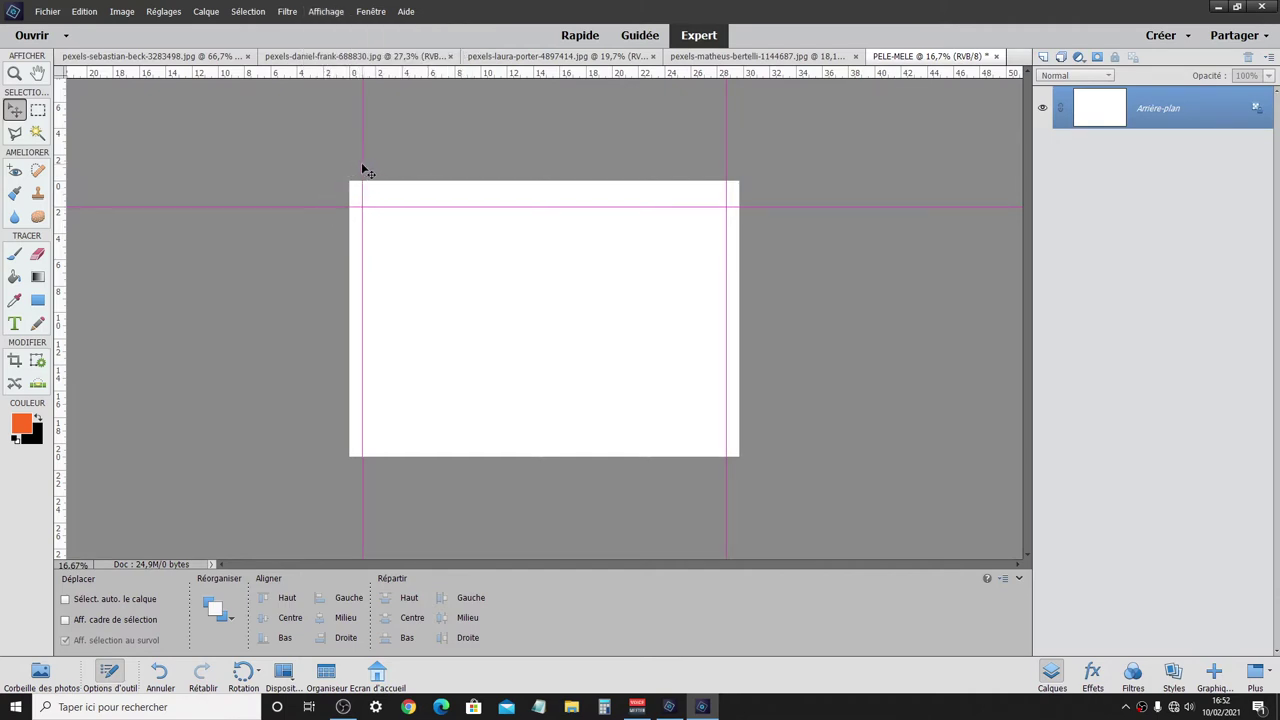
{"action": "mouse_move", "coordinate": [365, 164]}
{"action": "left_mouse_down"}
{"action": "mouse_move", "coordinate": [297, 163]}
{"action": "mouse_move", "coordinate": [272, 204]}
{"action": "left_mouse_up"}
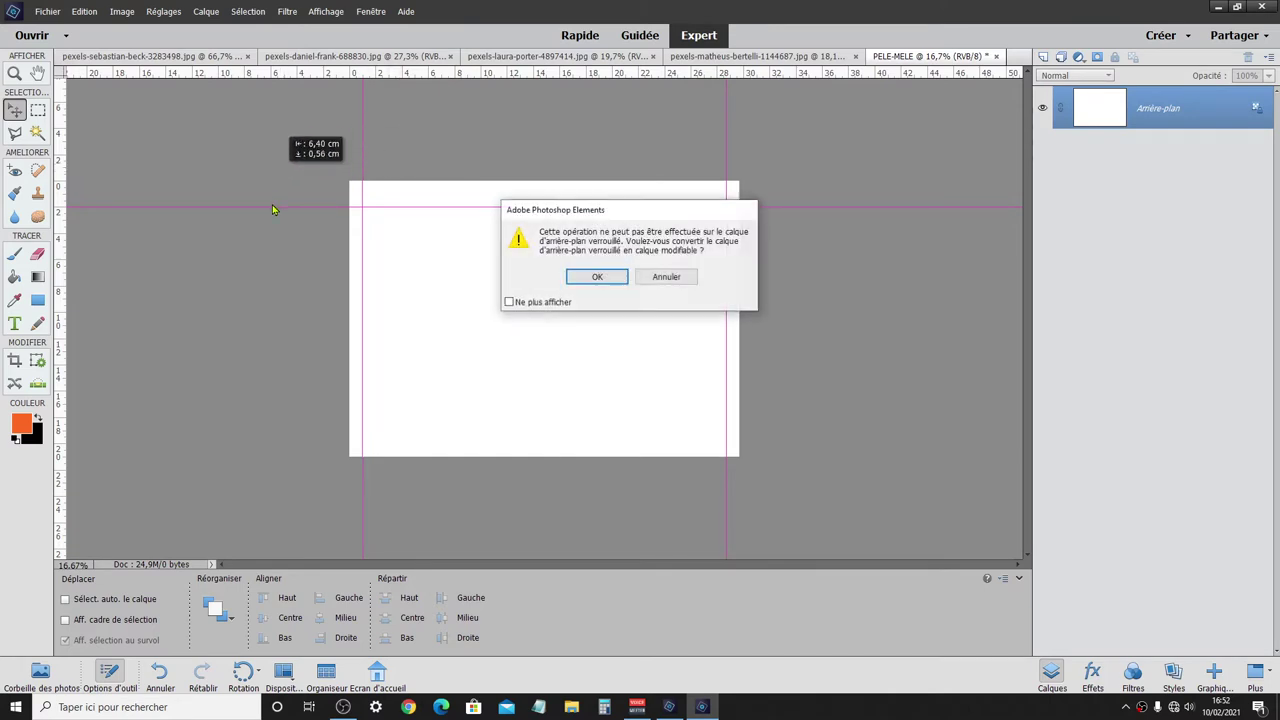
{"action": "left_click", "coordinate": [667, 277]}
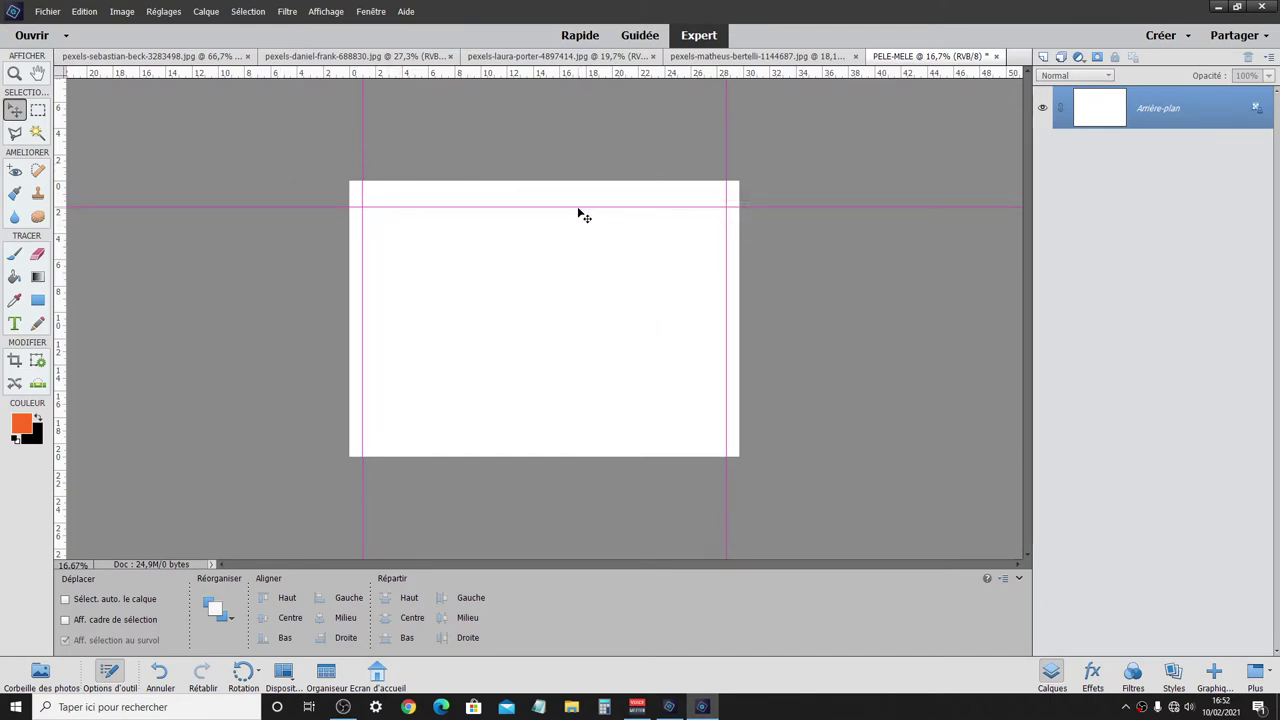
{"action": "left_click", "coordinate": [326, 11]}
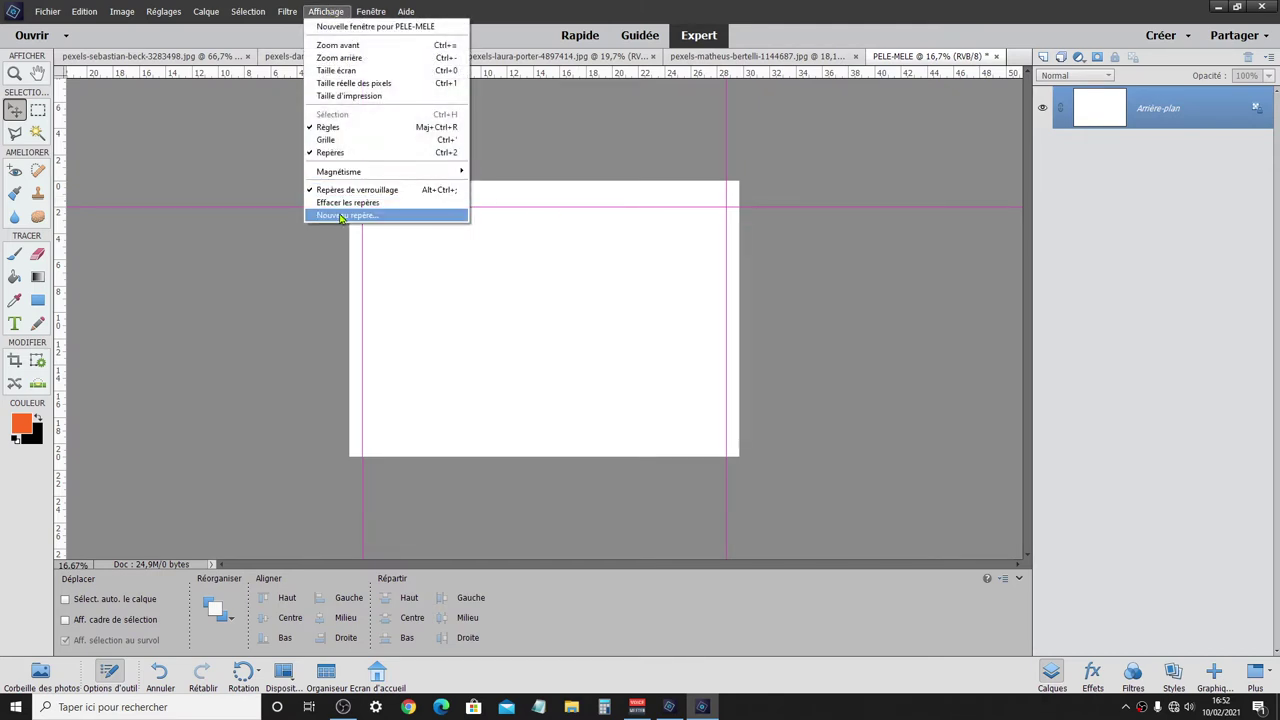
{"action": "left_click", "coordinate": [341, 216]}
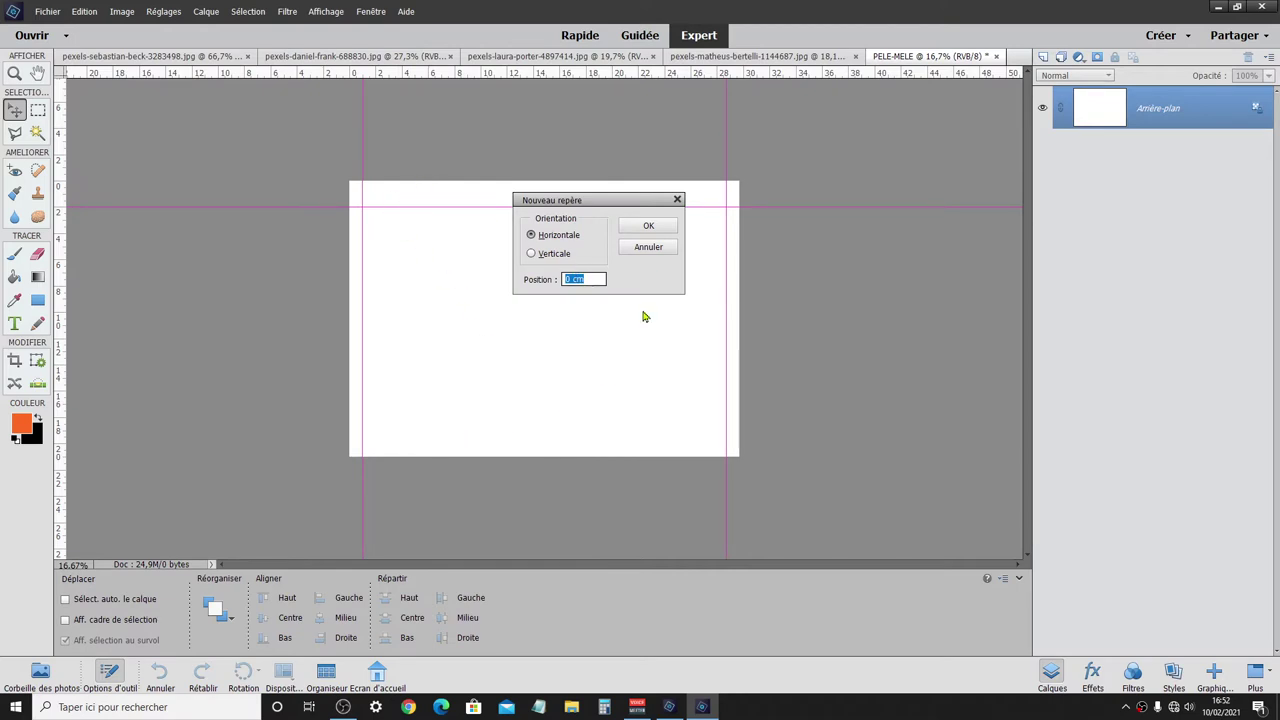
{"action": "left_click", "coordinate": [648, 247]}
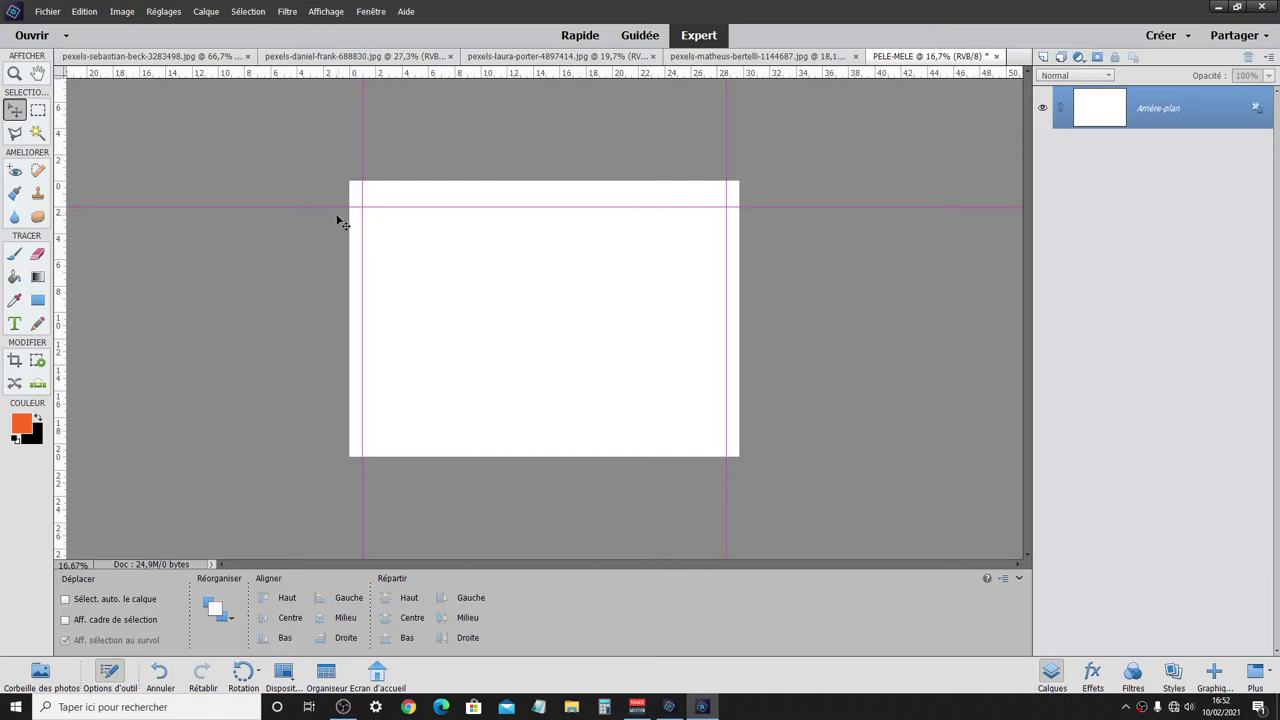
- Unlock the guides and drag the 2 cm horizontal guide off the page
{"action": "left_click_drag", "start_coordinate": [325, 212], "coordinate": [312, 60]}
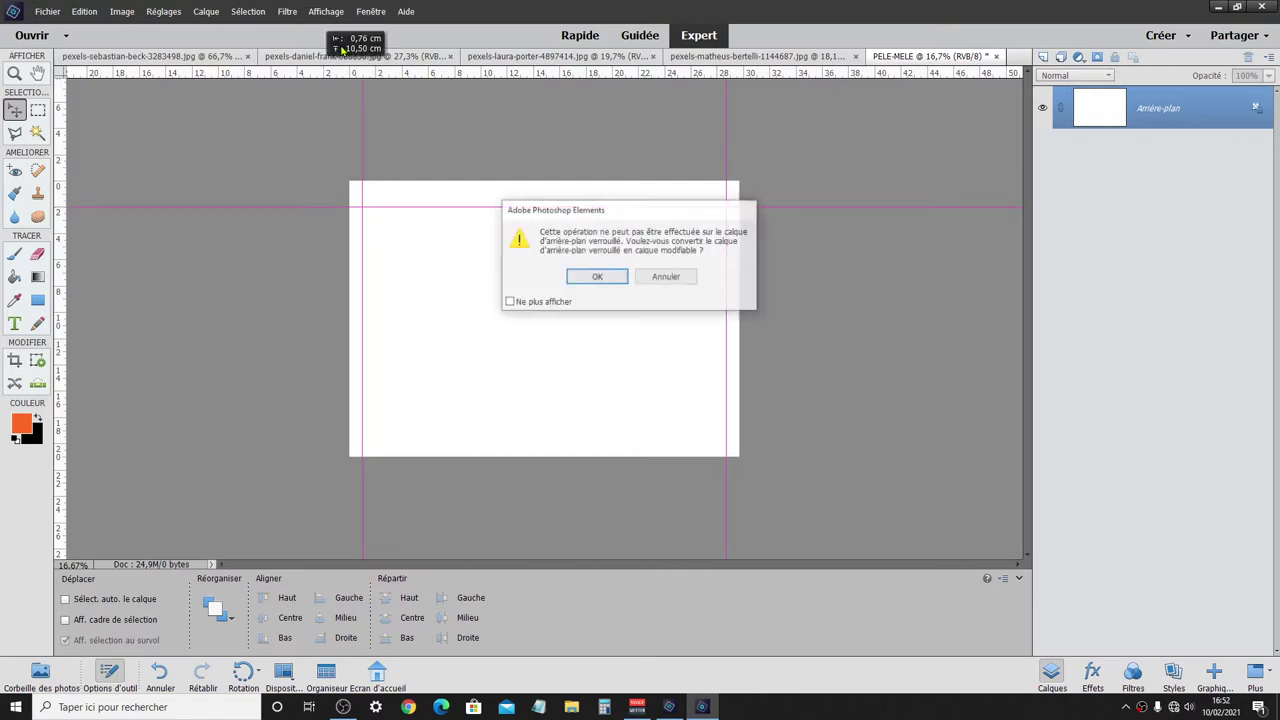
{"action": "left_click", "coordinate": [665, 277]}
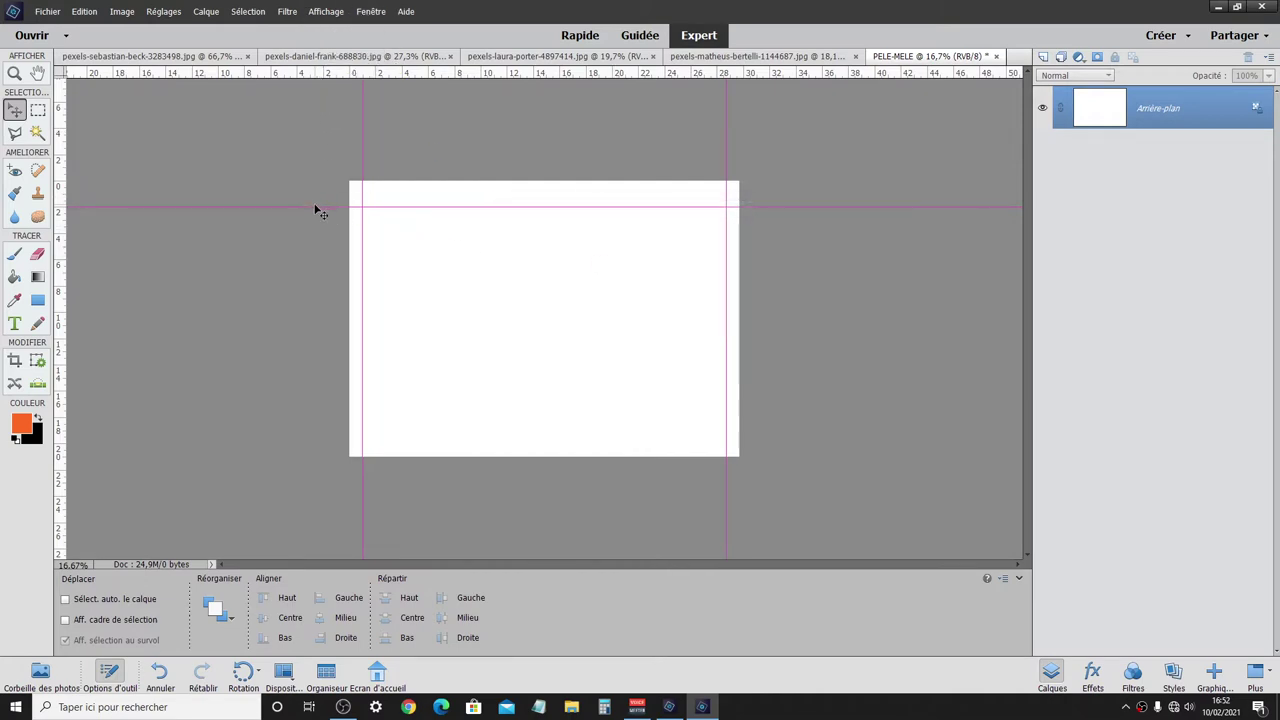
{"action": "left_click", "coordinate": [326, 11]}
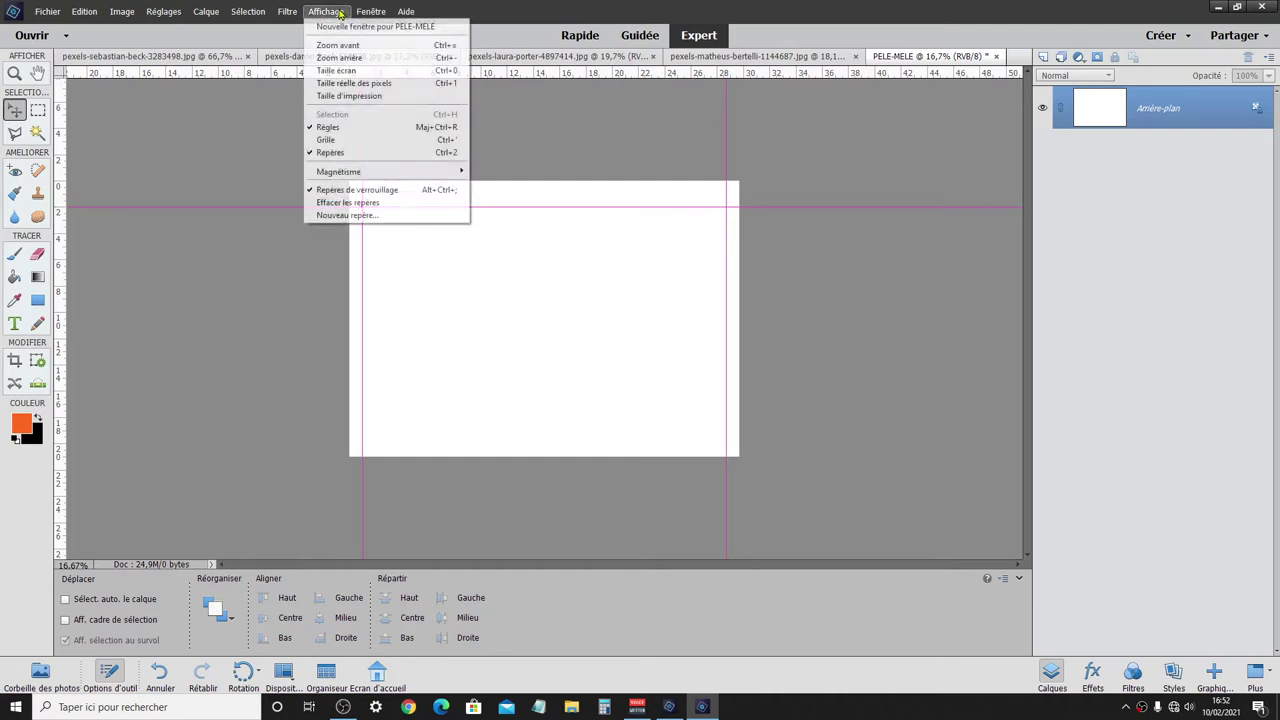
{"action": "left_click", "coordinate": [363, 191]}
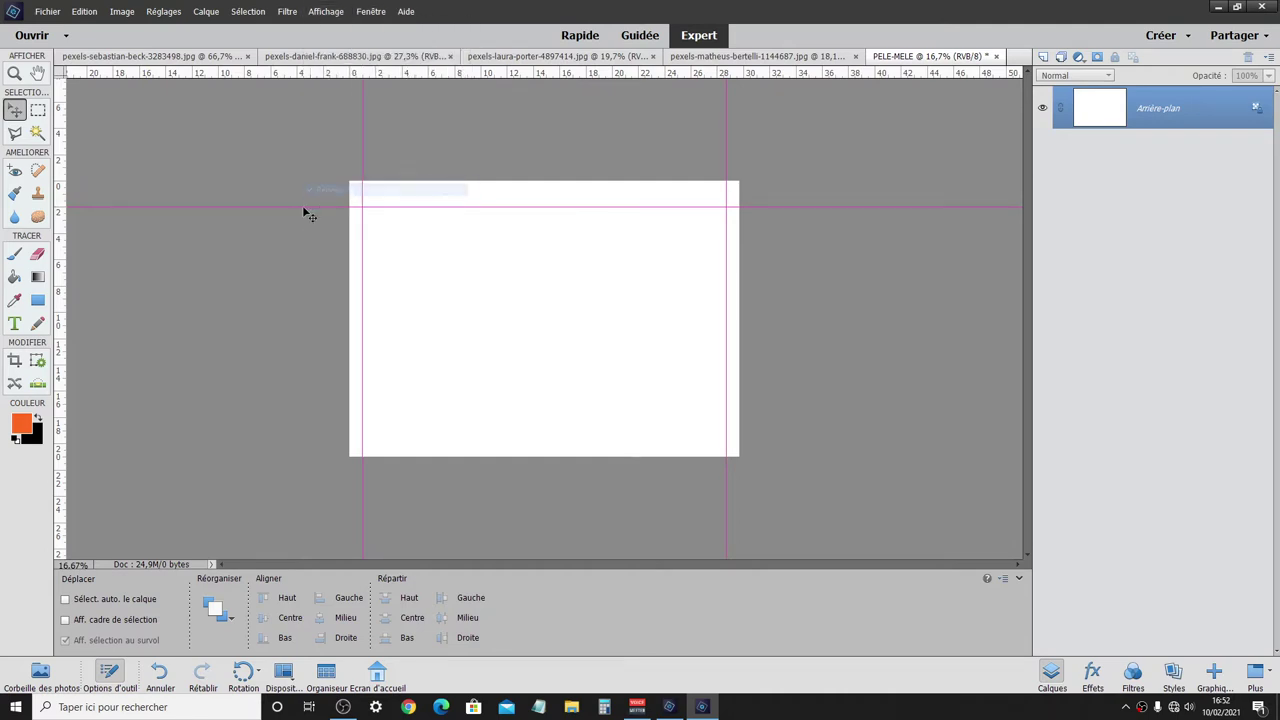
{"action": "left_click_drag", "start_coordinate": [290, 213], "coordinate": [289, 76]}
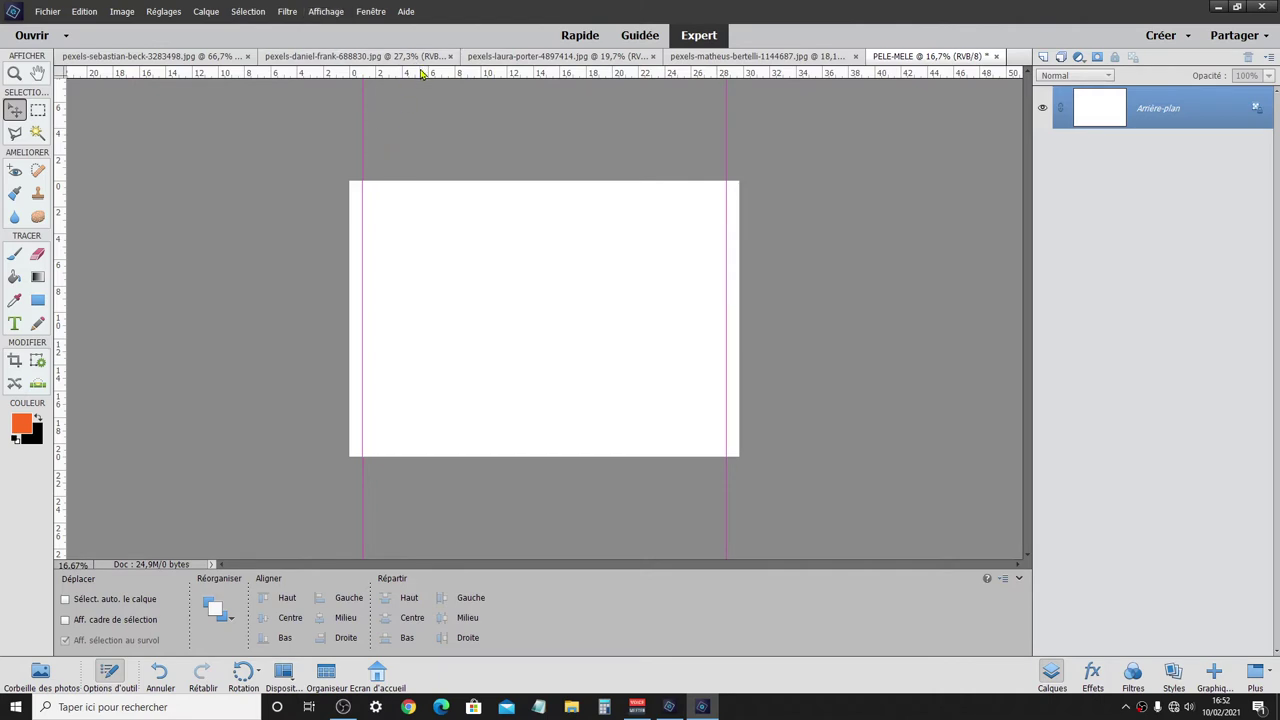
- Drag a horizontal guide to about 1,52 cm and a vertical guide to about 8,07 cm
{"action": "left_click_drag", "start_coordinate": [419, 81], "coordinate": [422, 197]}
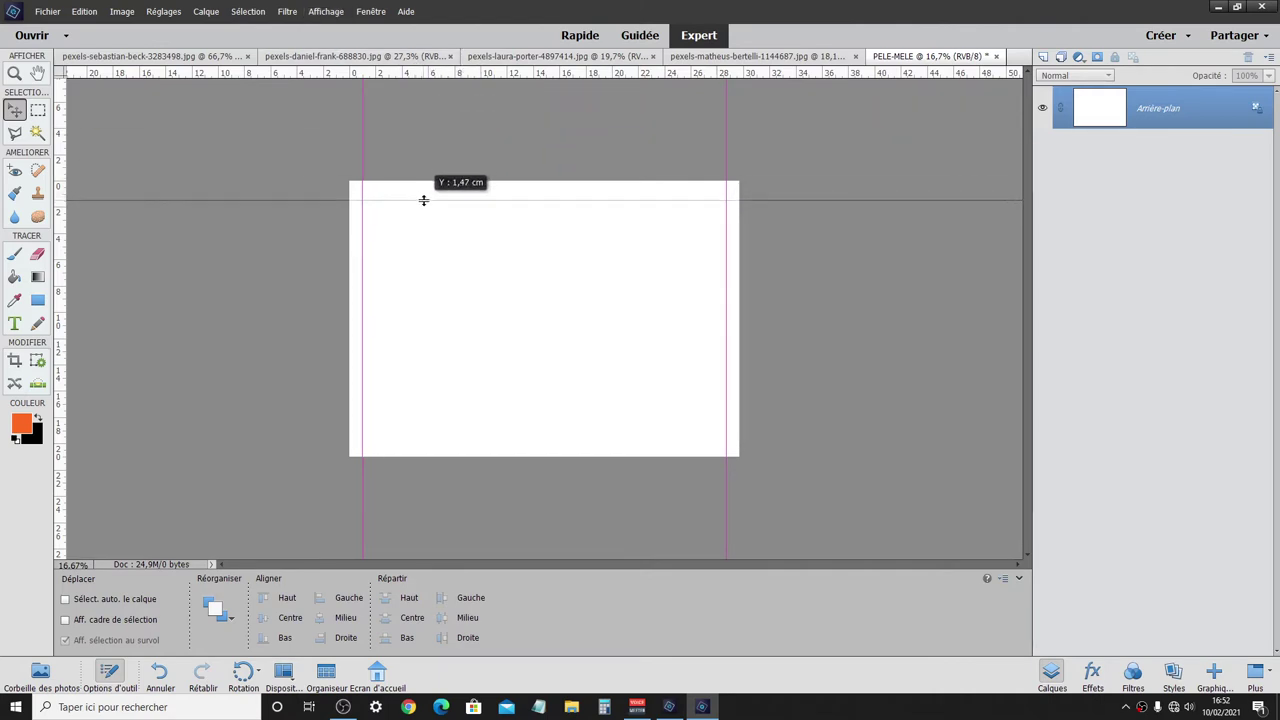
{"action": "left_click_drag", "start_coordinate": [422, 197], "coordinate": [423, 202]}
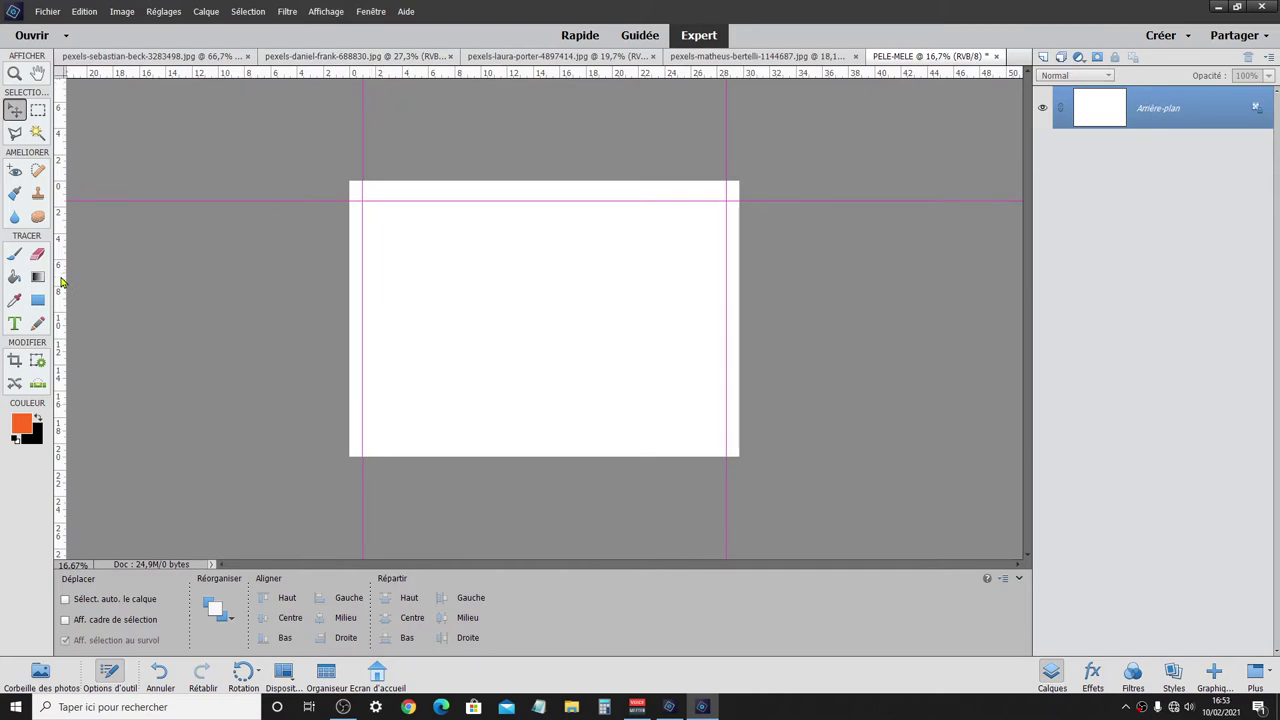
{"action": "left_click_drag", "start_coordinate": [60, 282], "coordinate": [455, 285]}
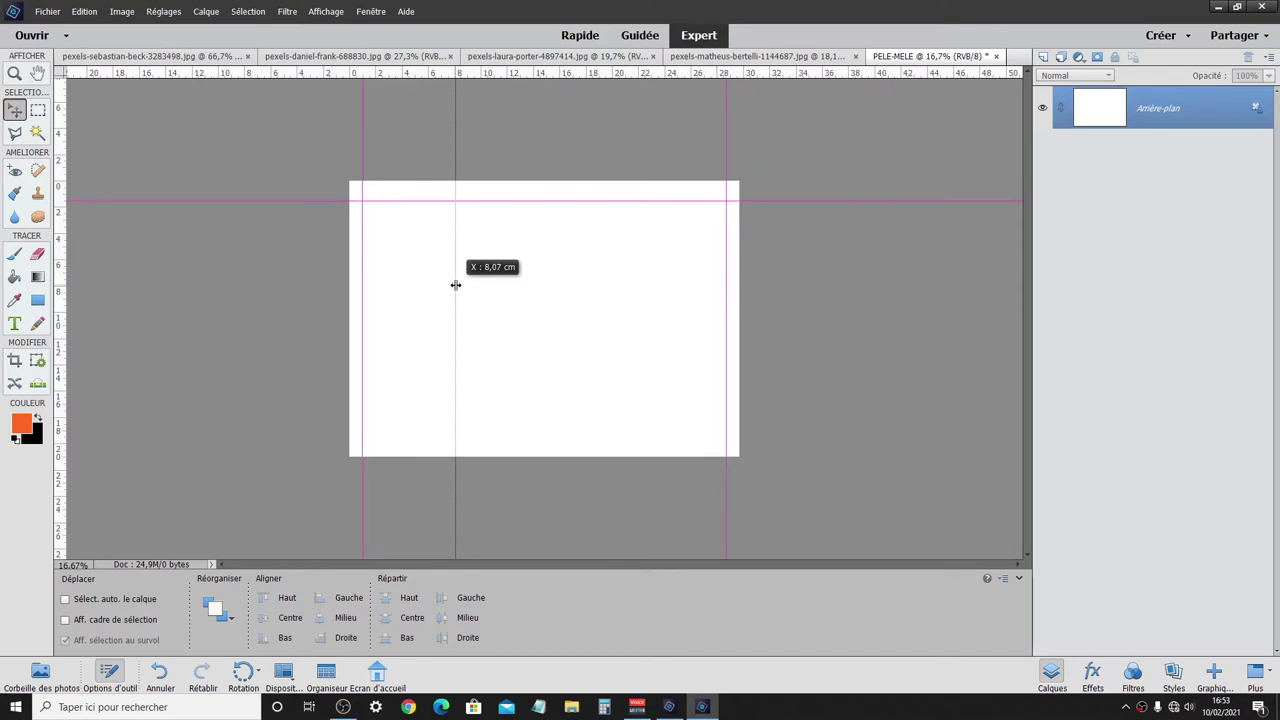
{"action": "left_click_drag", "start_coordinate": [455, 285], "coordinate": [455, 285]}
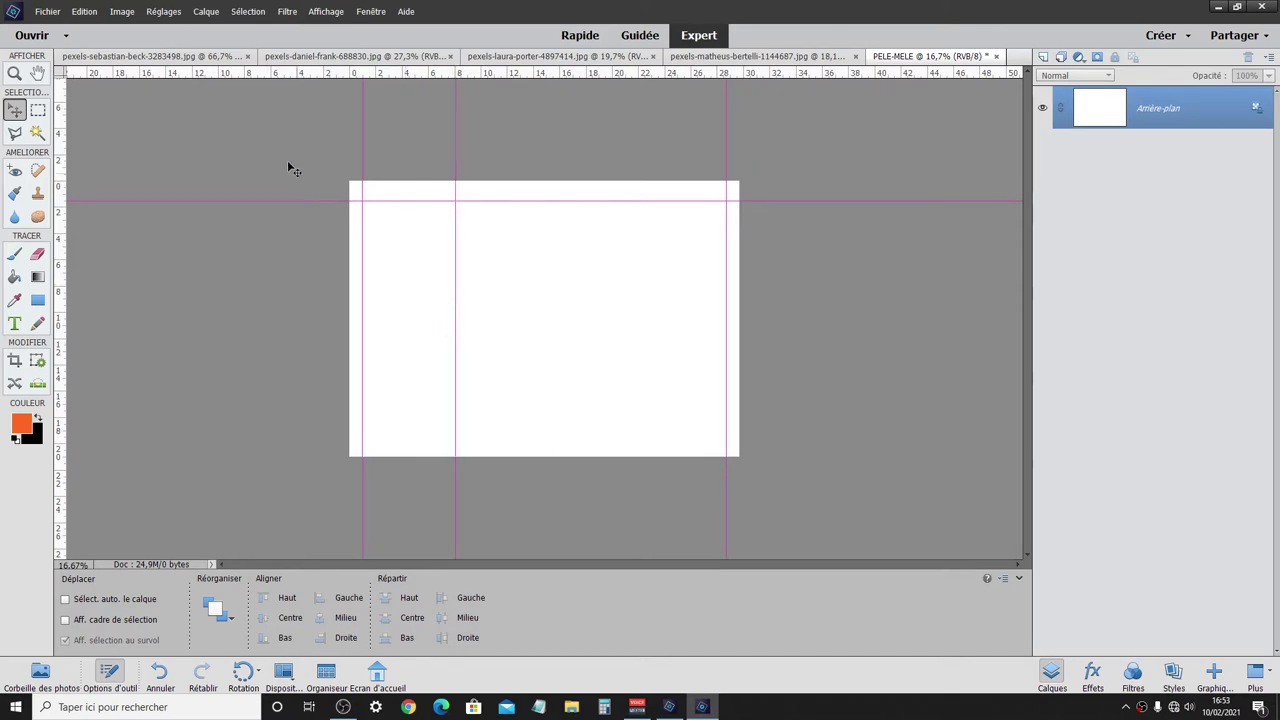
- Show the grid and set it to a gridline every 1 cm with 5 subdivisions
{"action": "left_click", "coordinate": [326, 11]}
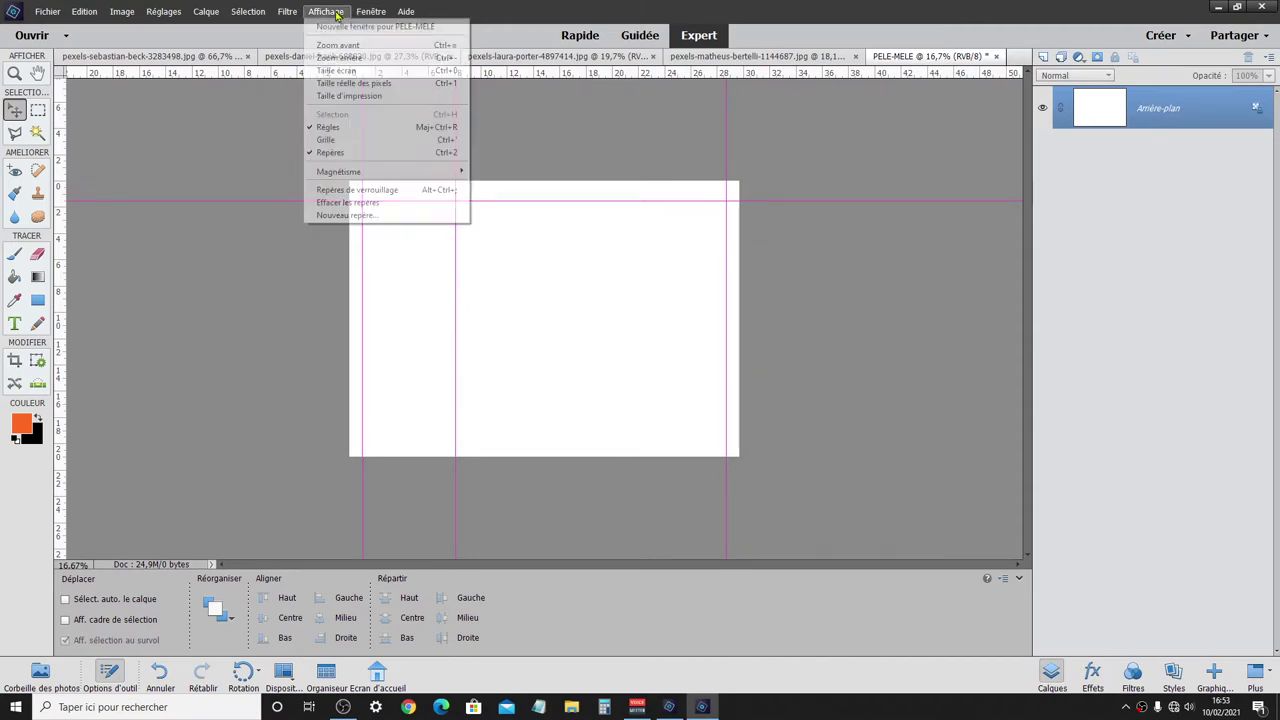
{"action": "left_click", "coordinate": [327, 140]}
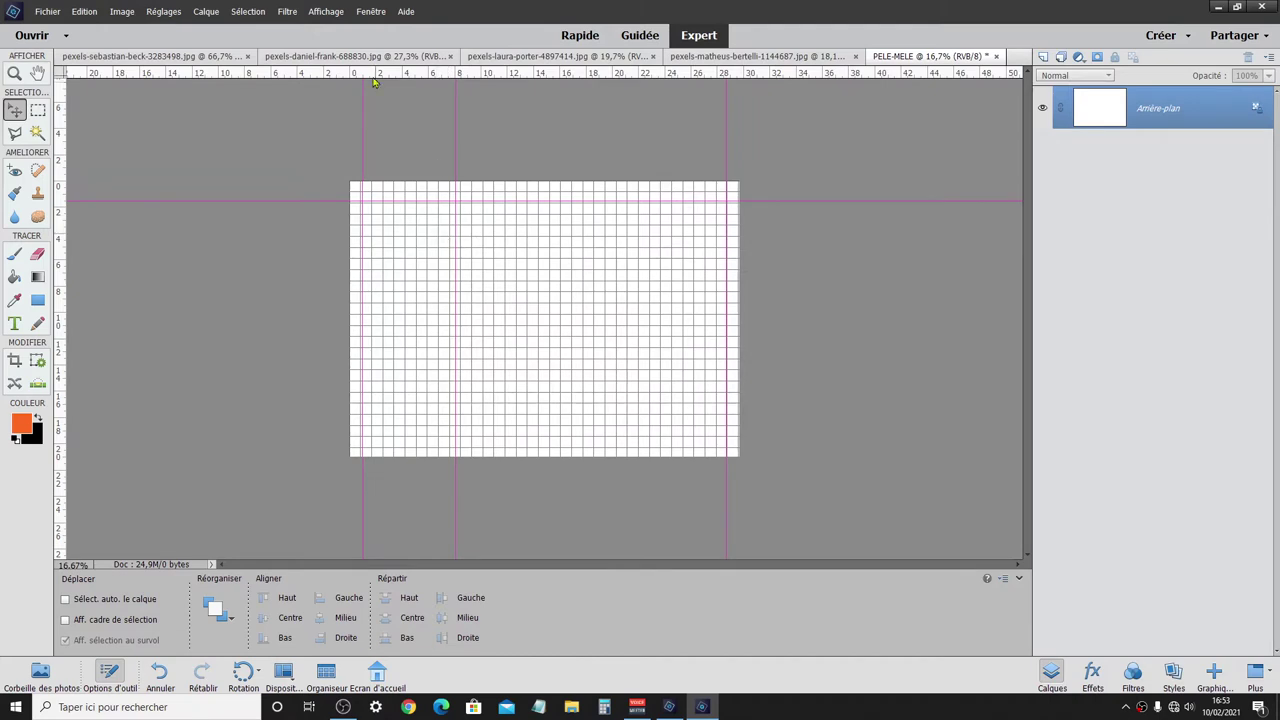
{"action": "double_click", "coordinate": [455, 126]}
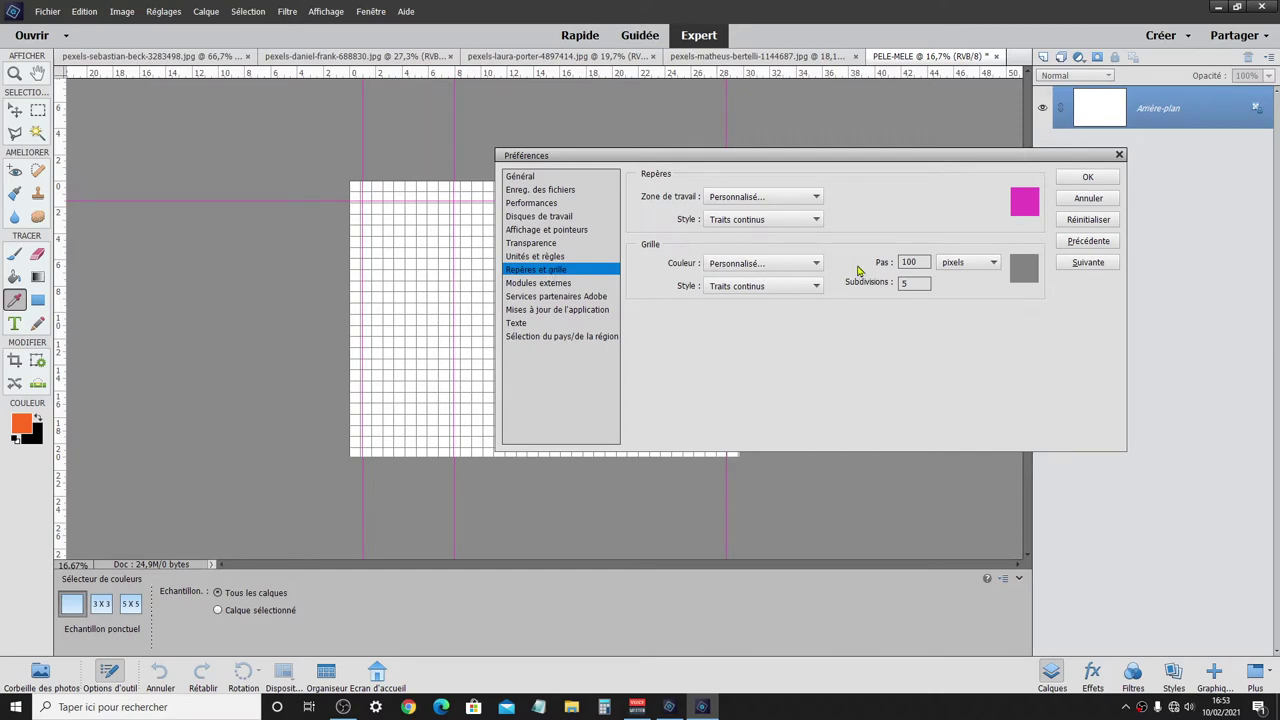
{"action": "left_click", "coordinate": [963, 263]}
{"action": "left_click", "coordinate": [968, 296]}
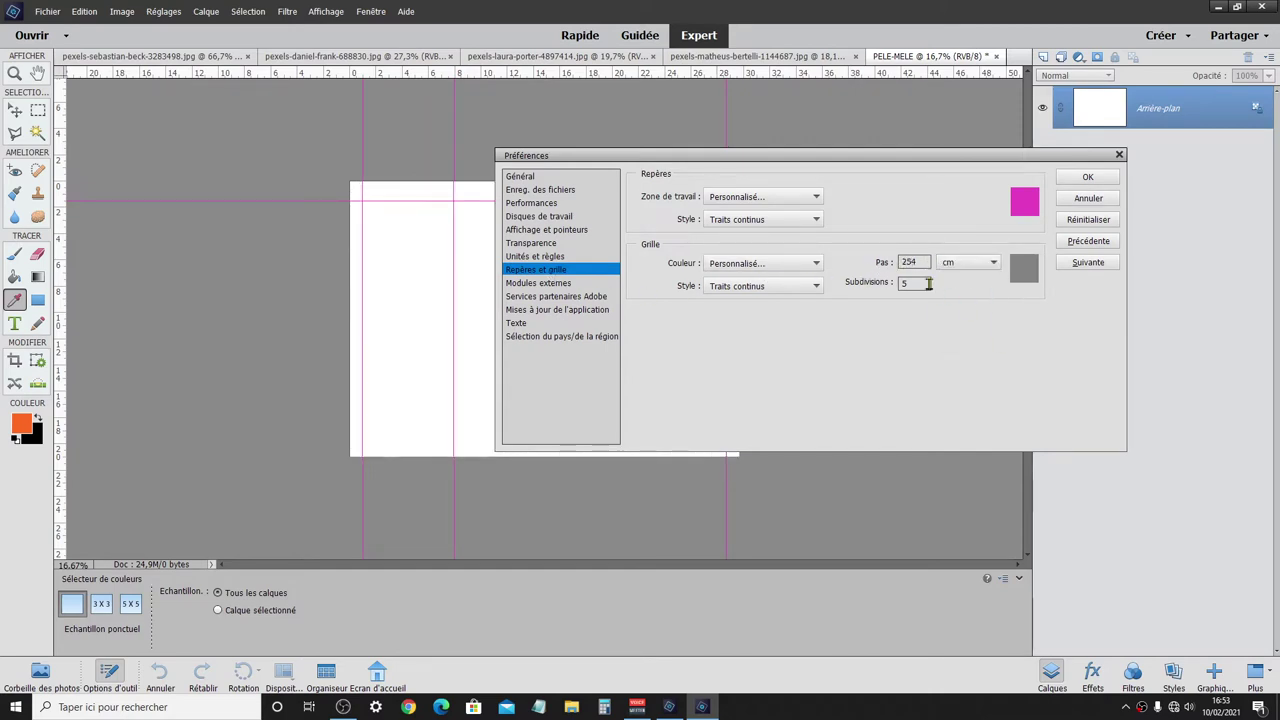
{"action": "left_click_drag", "start_coordinate": [926, 262], "coordinate": [882, 262]}
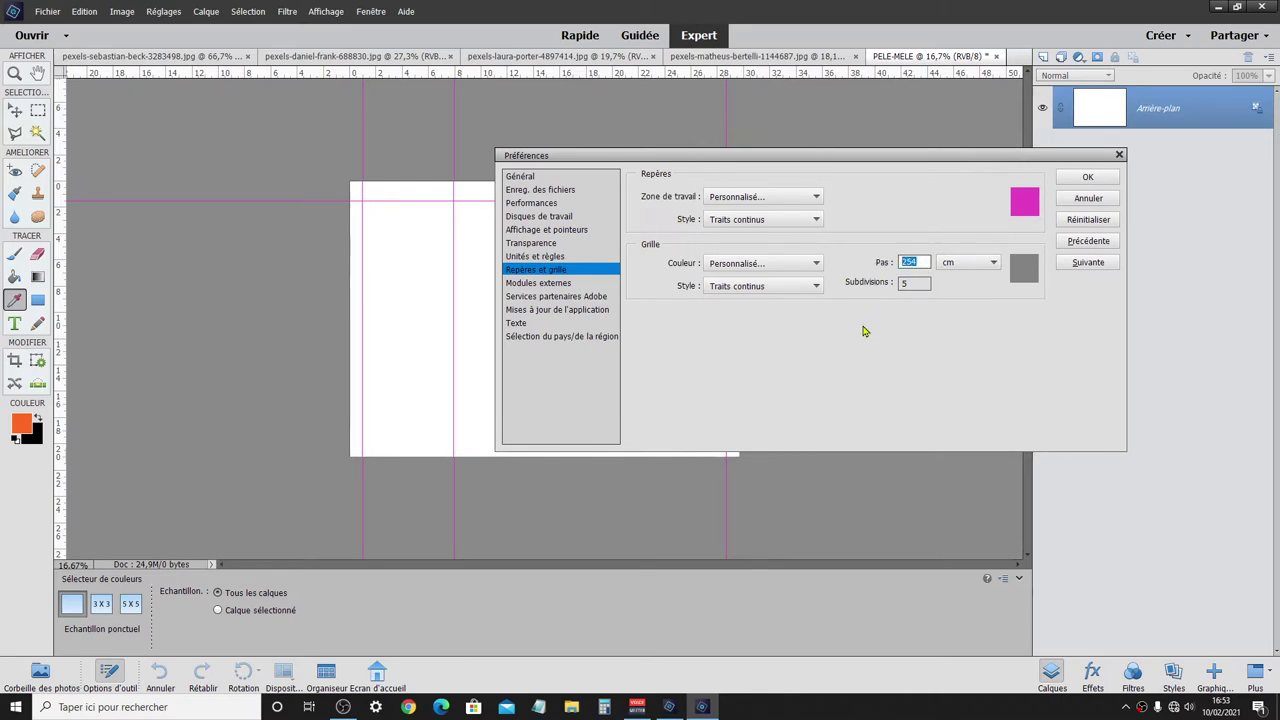
{"action": "type", "text": "1"}
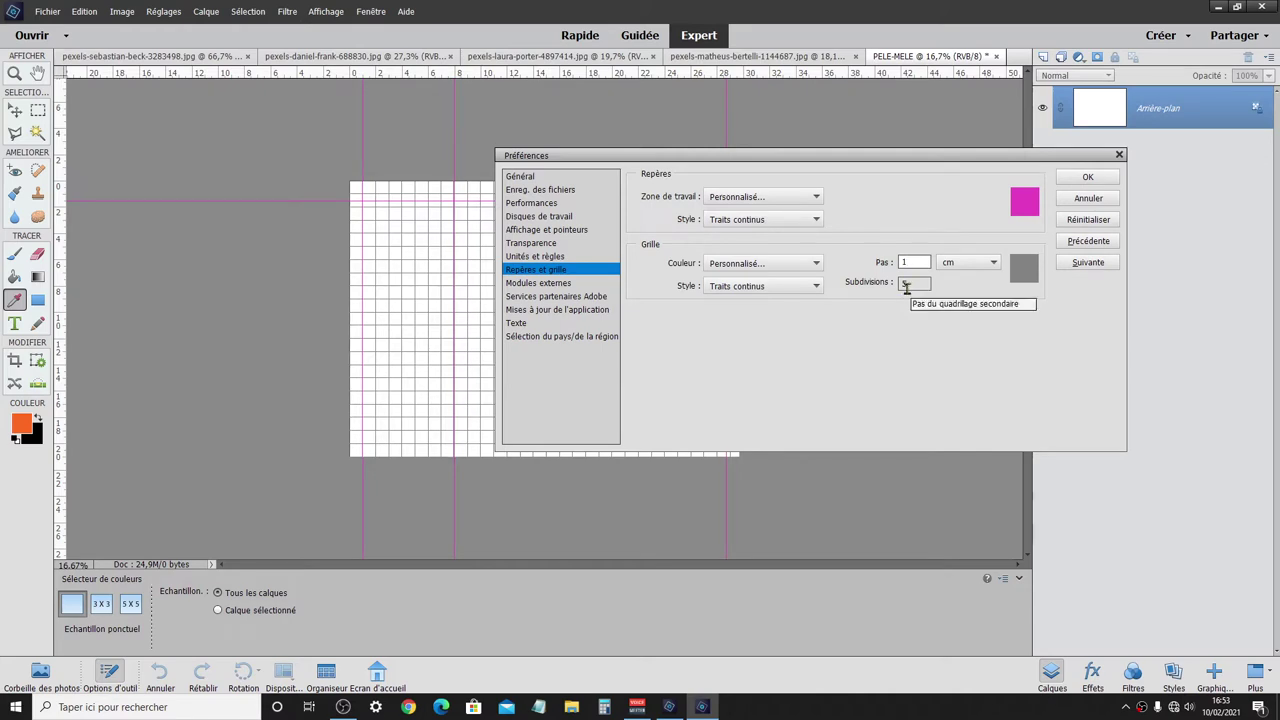
{"action": "left_click", "coordinate": [906, 285]}
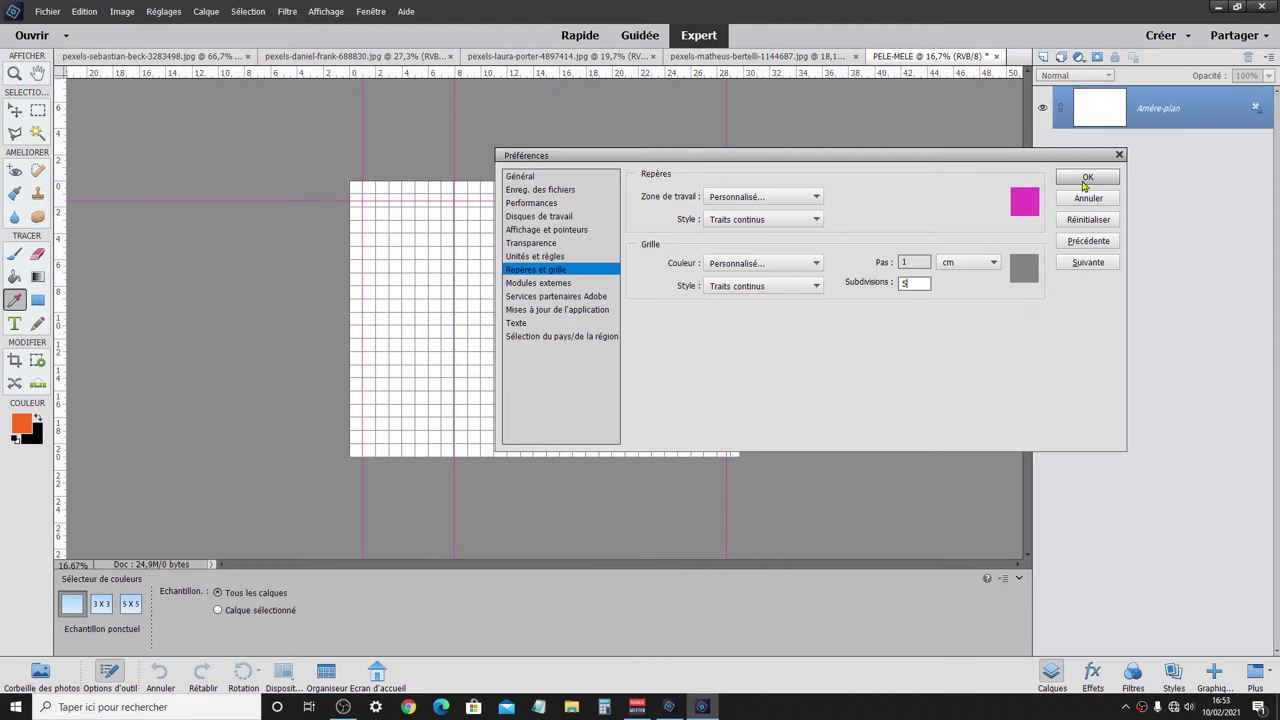
{"action": "left_click", "coordinate": [1085, 180]}
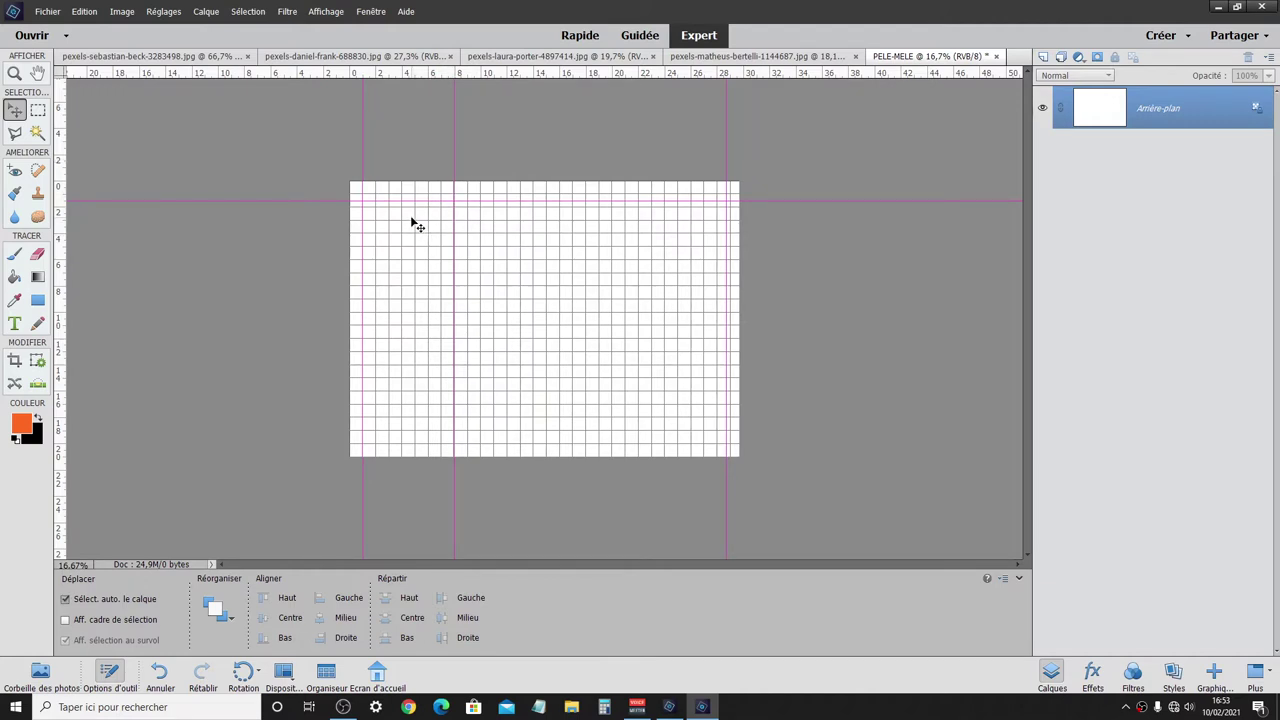
- Zoom in and snap the third vertical guide exactly onto the 8,00 cm grid line
{"action": "key", "text": "ctrl+plus"}
{"action": "key", "text": "ctrl+plus"}
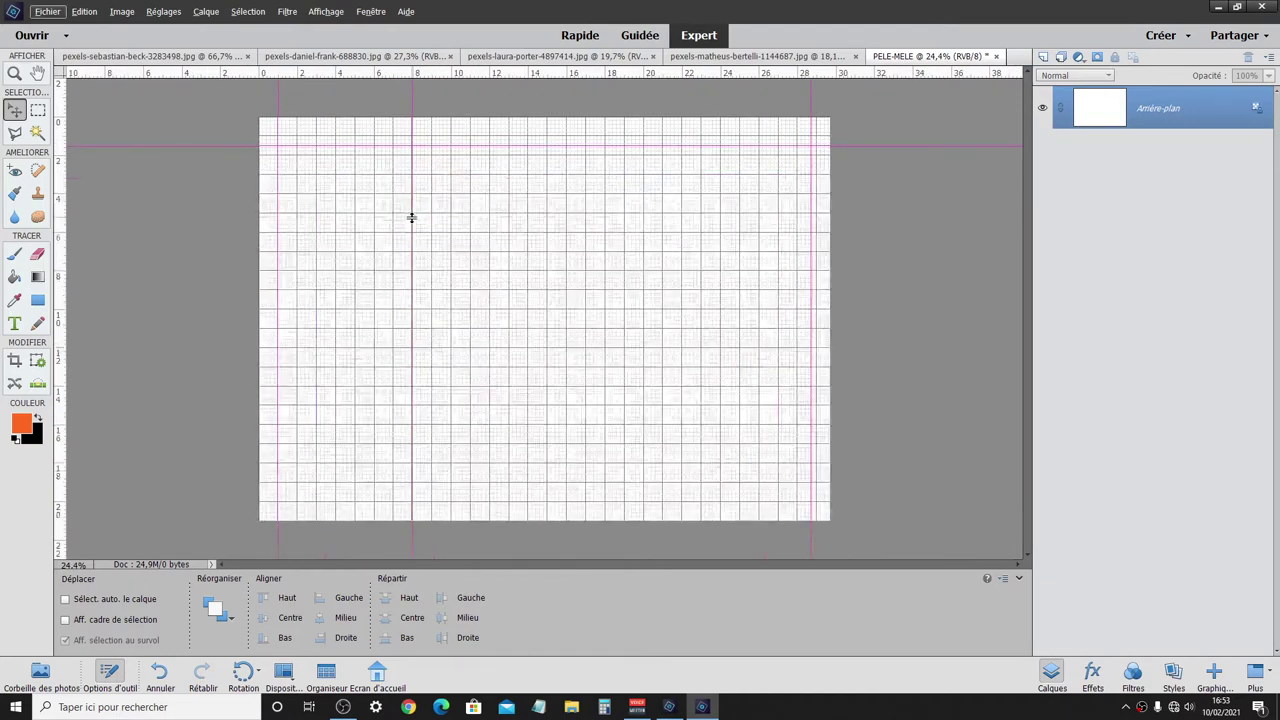
{"action": "scroll", "coordinate": [397, 217], "scroll_direction": "up", "scroll_amount": 1}
{"action": "scroll", "coordinate": [397, 217], "scroll_direction": "up", "scroll_amount": 1}
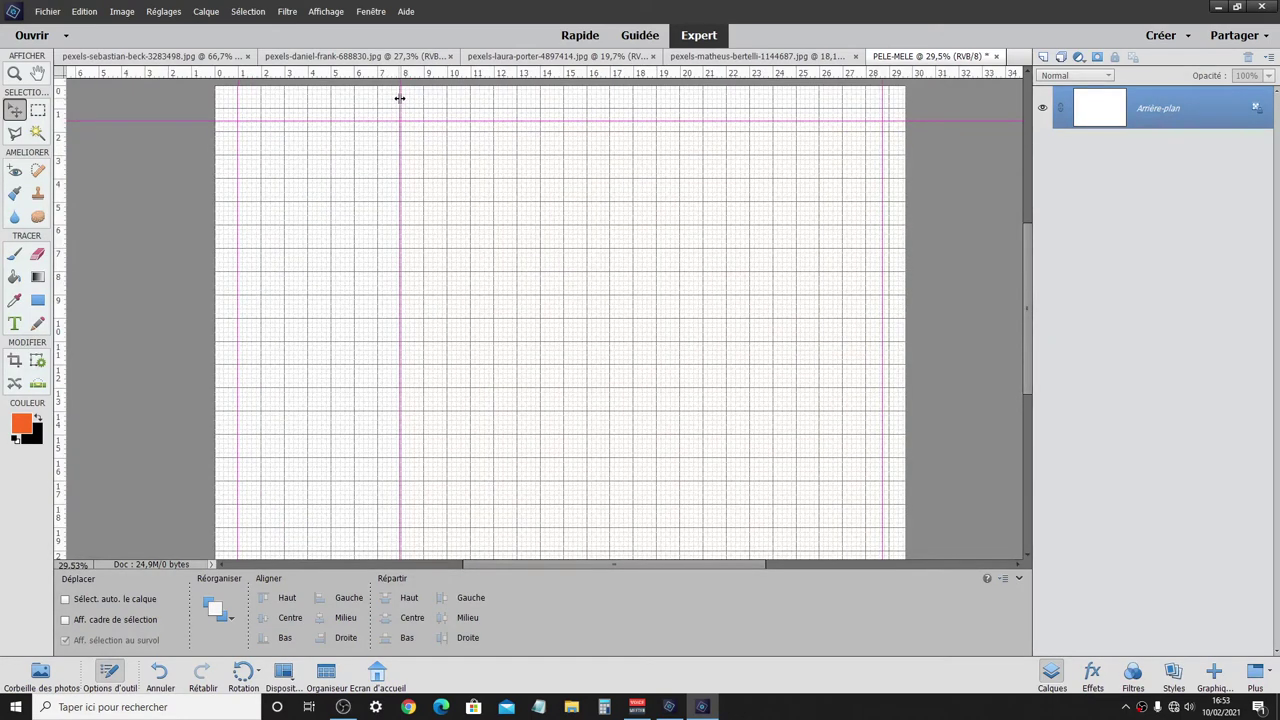
{"action": "left_click_drag", "start_coordinate": [399, 98], "coordinate": [399, 104]}
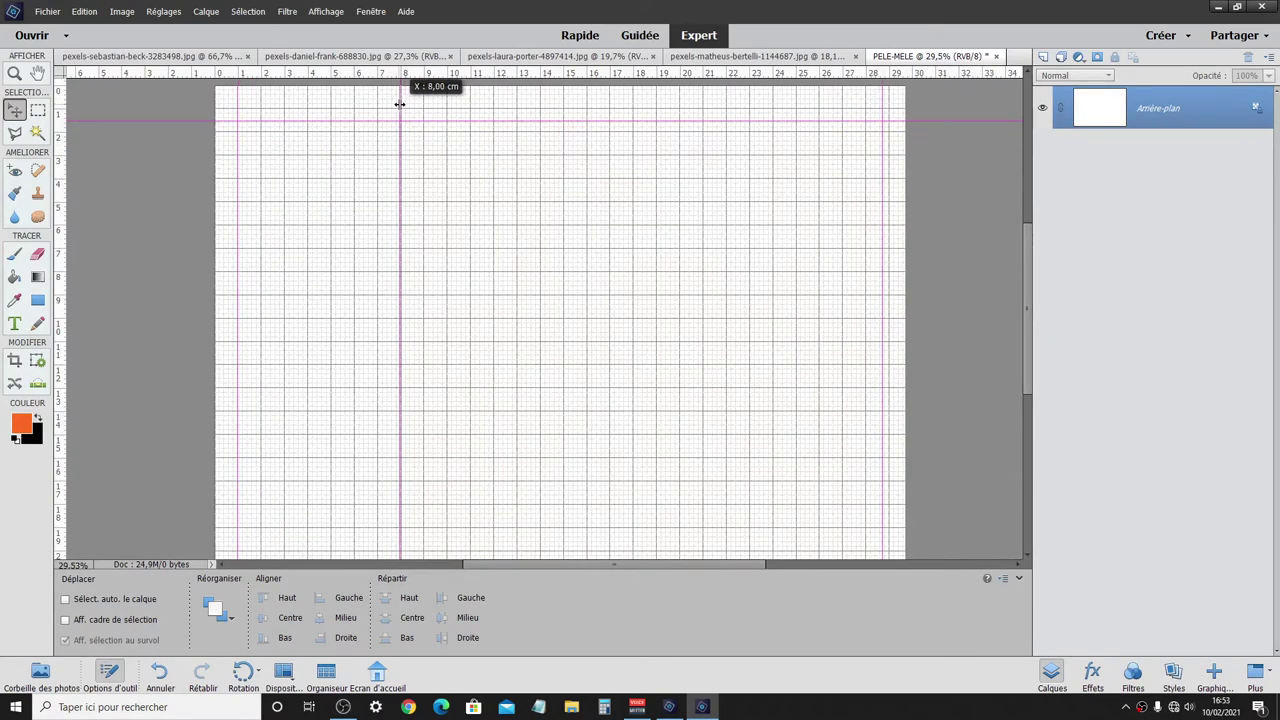
{"action": "left_click_drag", "start_coordinate": [401, 104], "coordinate": [400, 106]}
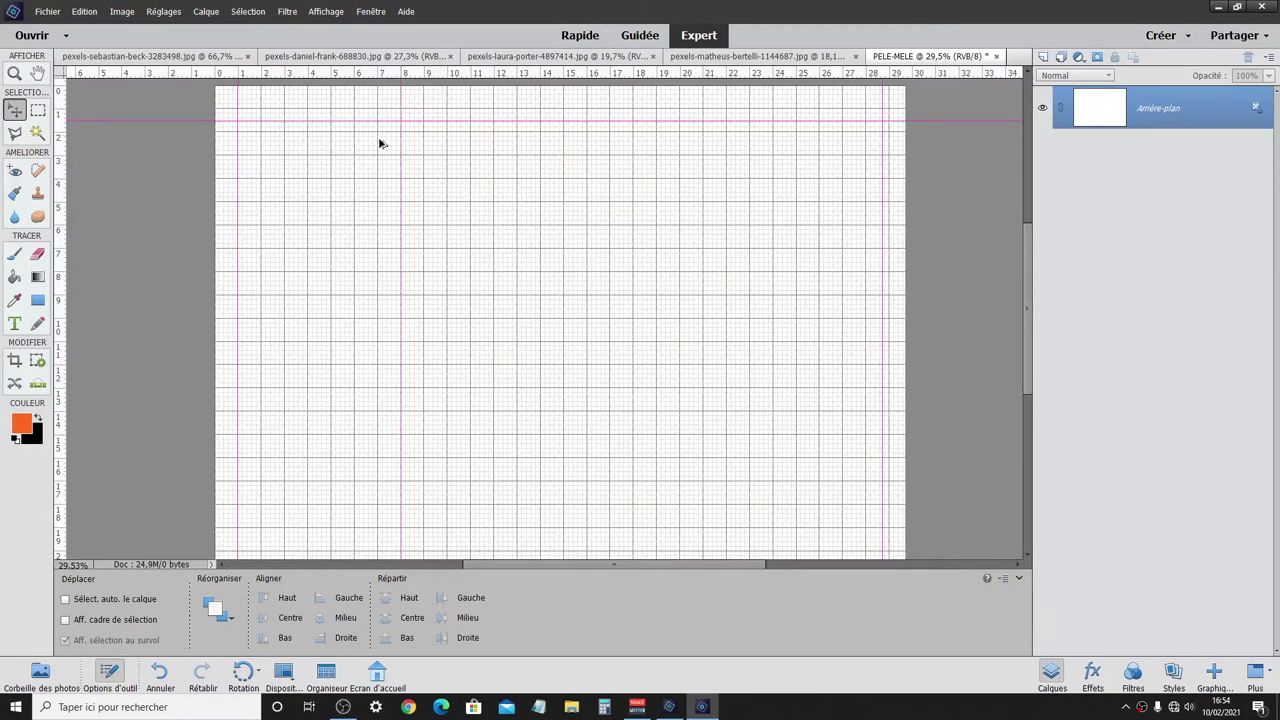
{"action": "scroll", "coordinate": [380, 145], "scroll_direction": "up", "scroll_amount": 2}
{"action": "scroll", "coordinate": [419, 190], "scroll_direction": "up", "scroll_amount": 1}
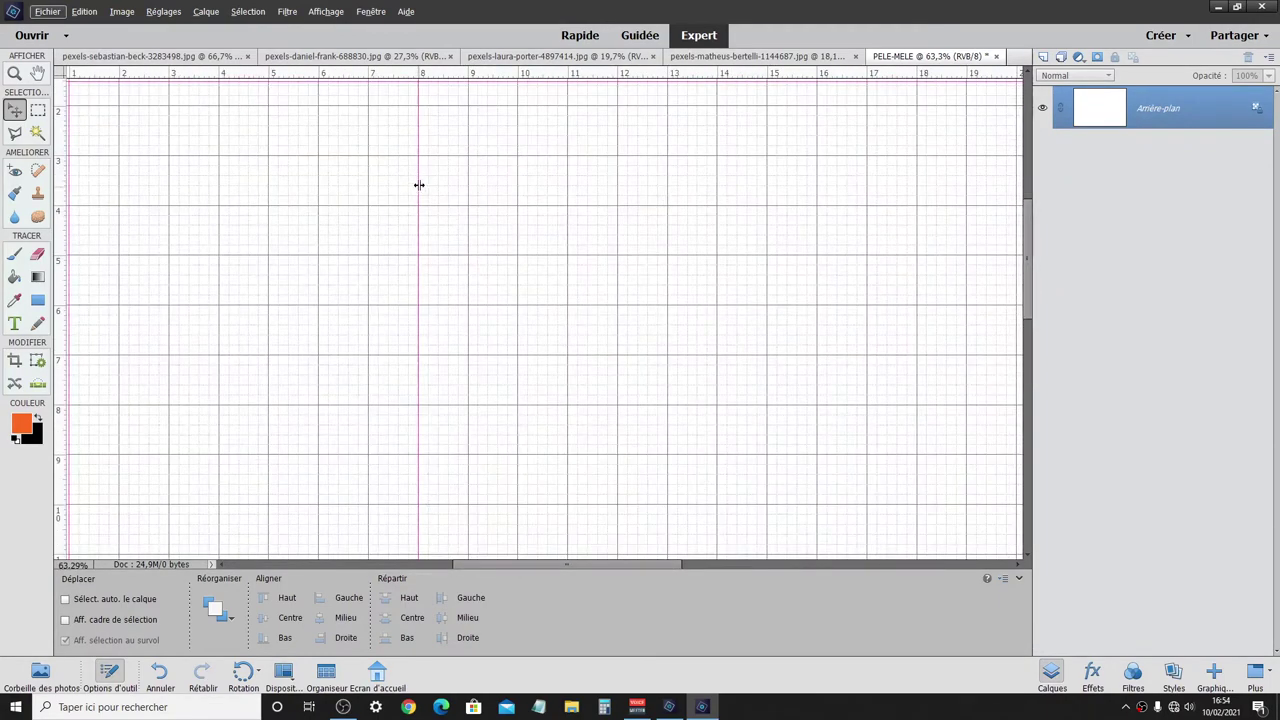
{"action": "left_click_drag", "start_coordinate": [419, 185], "coordinate": [416, 184]}
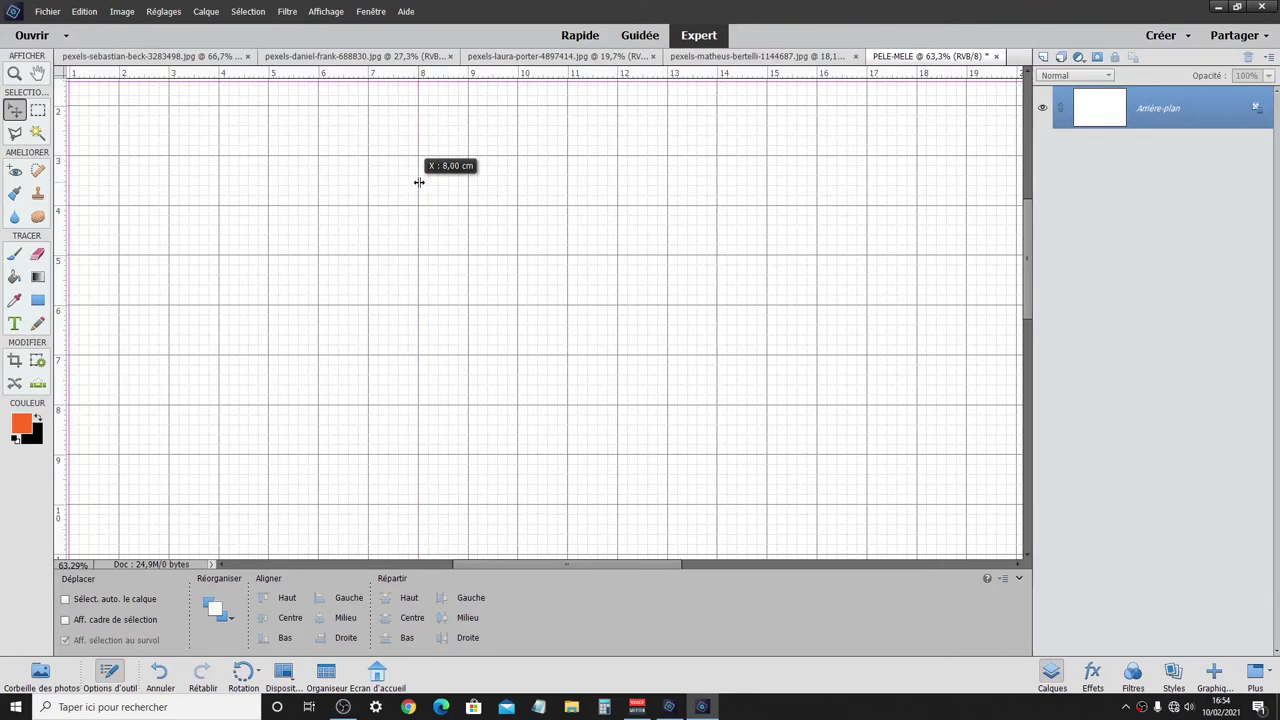
{"action": "left_click_drag", "start_coordinate": [418, 182], "coordinate": [416, 185]}
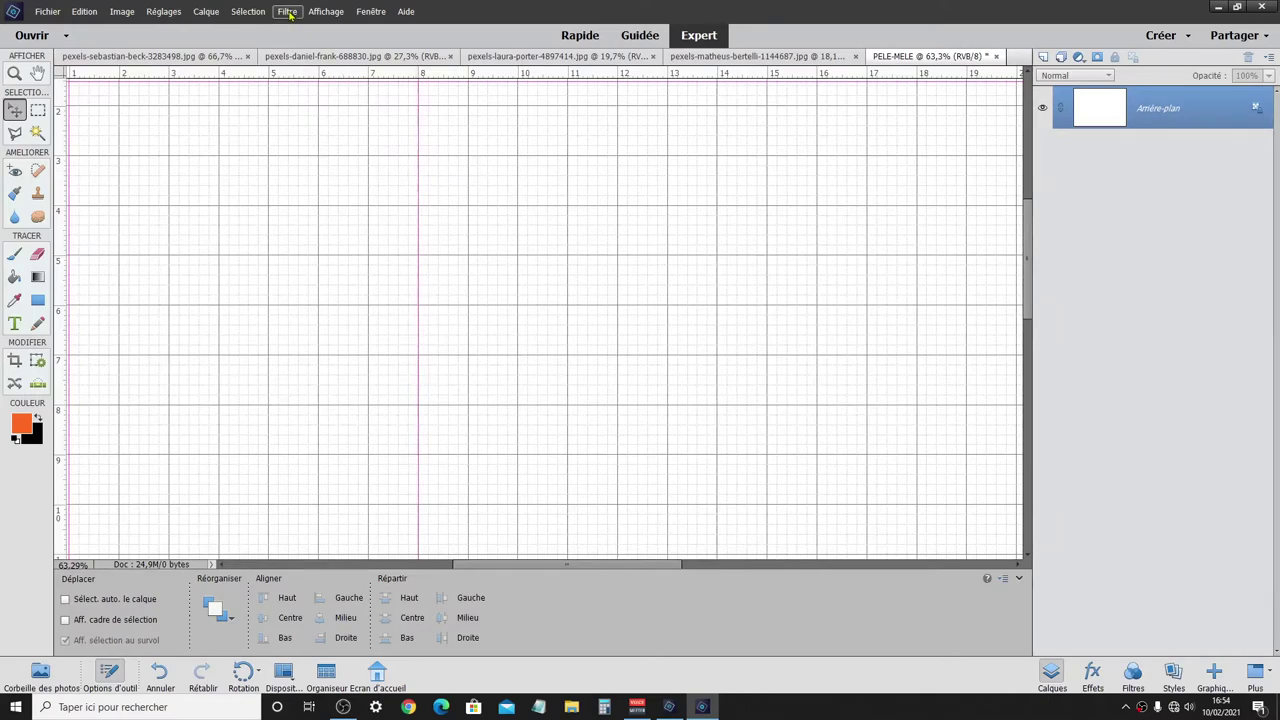
{"action": "left_click", "coordinate": [326, 11]}
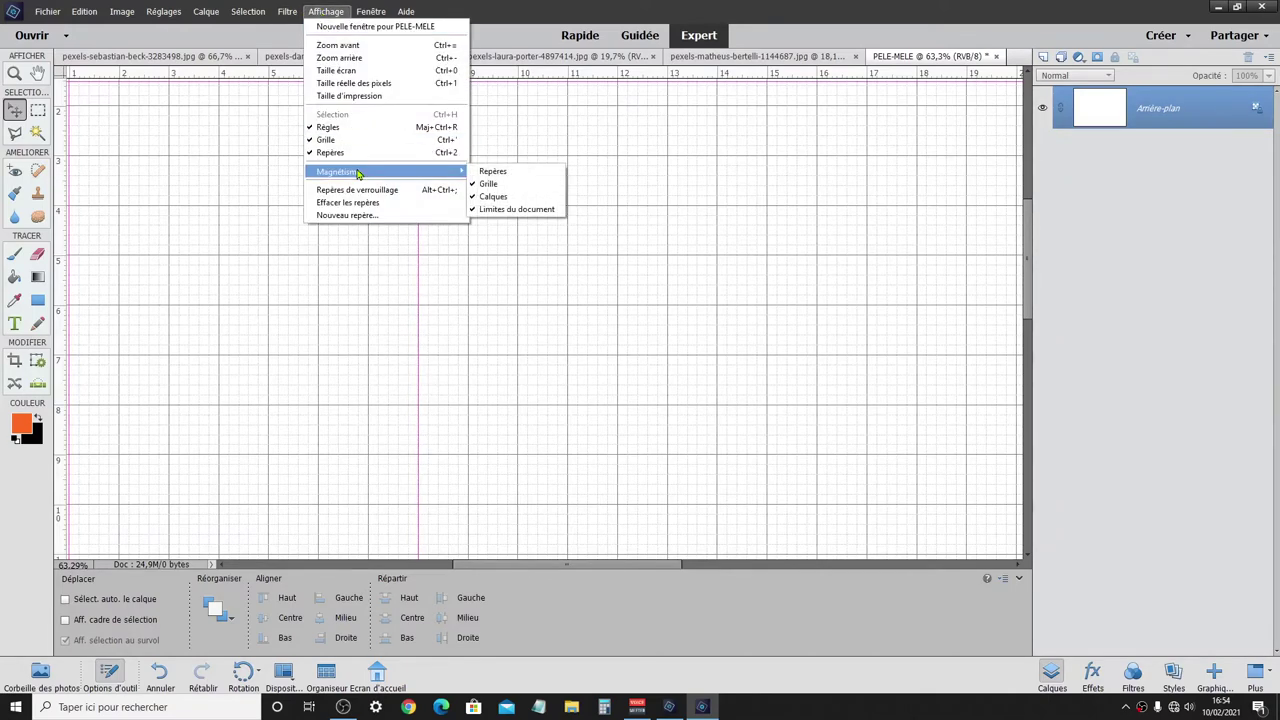
- Close the snapping options and place the horizontal guide exactly at 1 cm
{"action": "mouse_move", "coordinate": [340, 172]}
{"action": "left_click", "coordinate": [509, 40]}
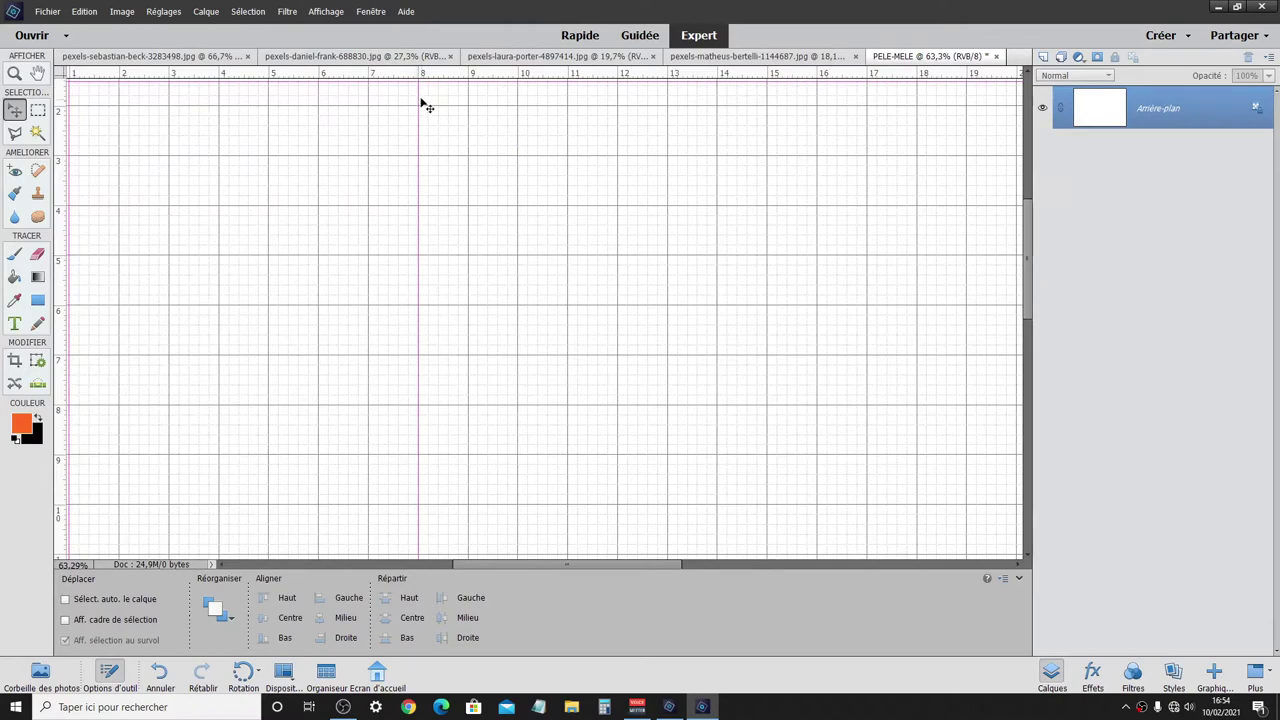
{"action": "scroll", "coordinate": [443, 150], "scroll_direction": "up", "scroll_amount": 2}
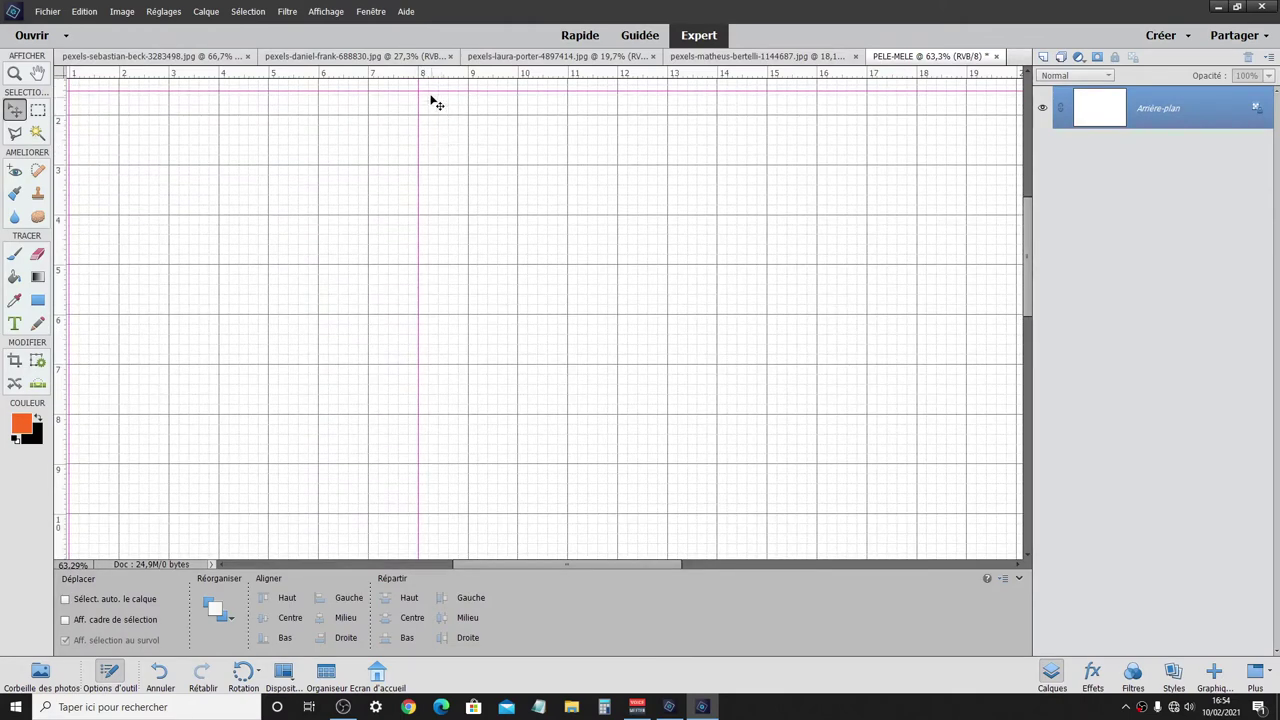
{"action": "scroll", "coordinate": [431, 140], "scroll_direction": "up", "scroll_amount": 3}
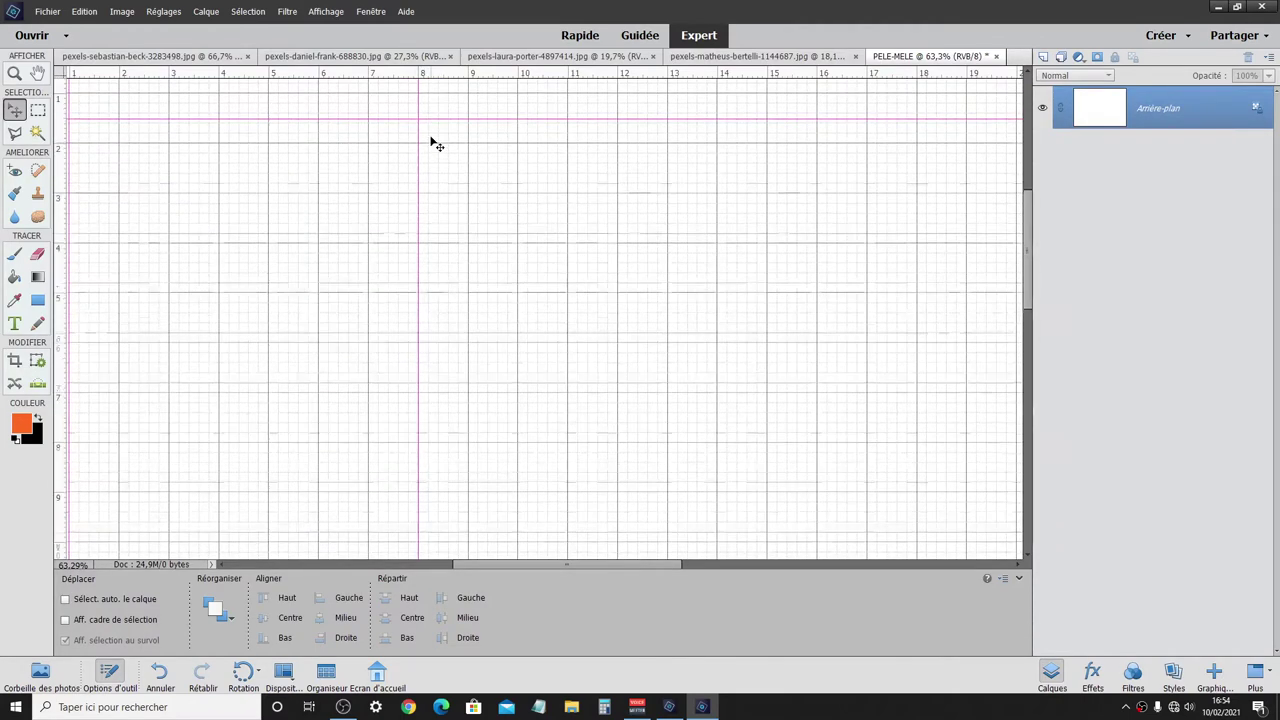
{"action": "scroll", "coordinate": [429, 148], "scroll_direction": "up", "scroll_amount": 2}
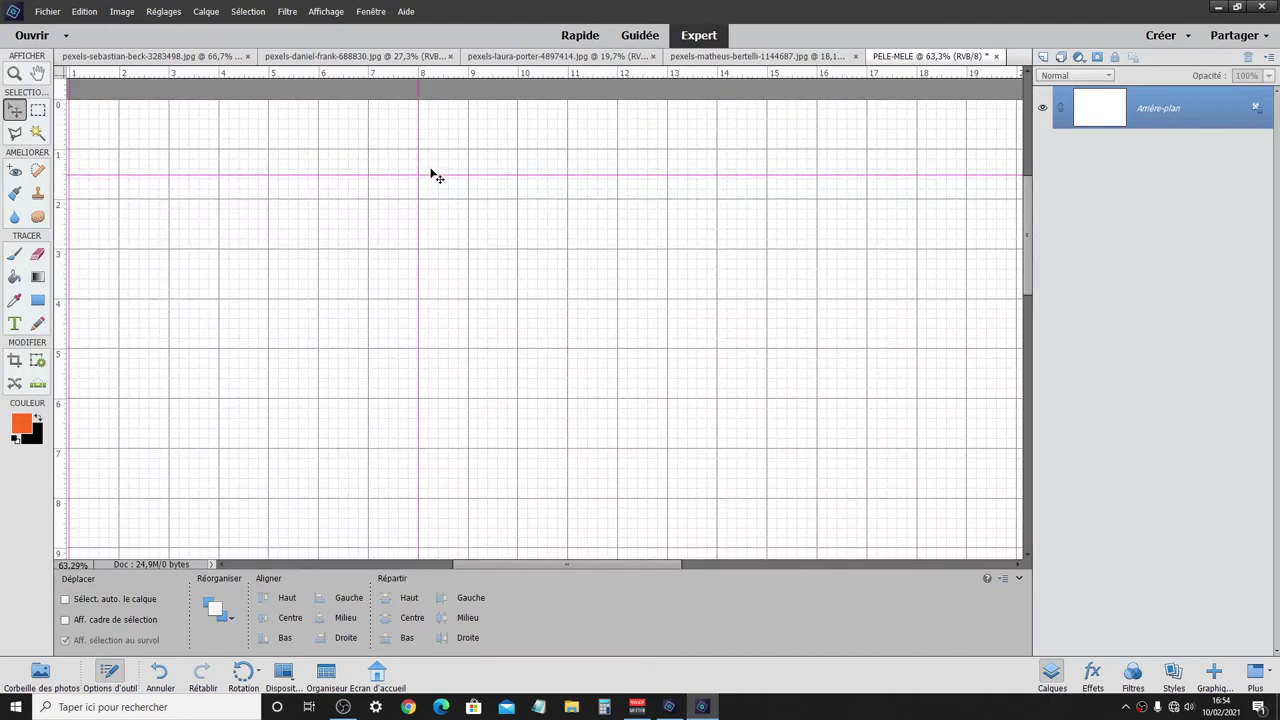
{"action": "mouse_move", "coordinate": [435, 175]}
{"action": "left_mouse_down"}
{"action": "mouse_move", "coordinate": [440, 197]}
{"action": "mouse_move", "coordinate": [443, 152]}
{"action": "left_mouse_up"}
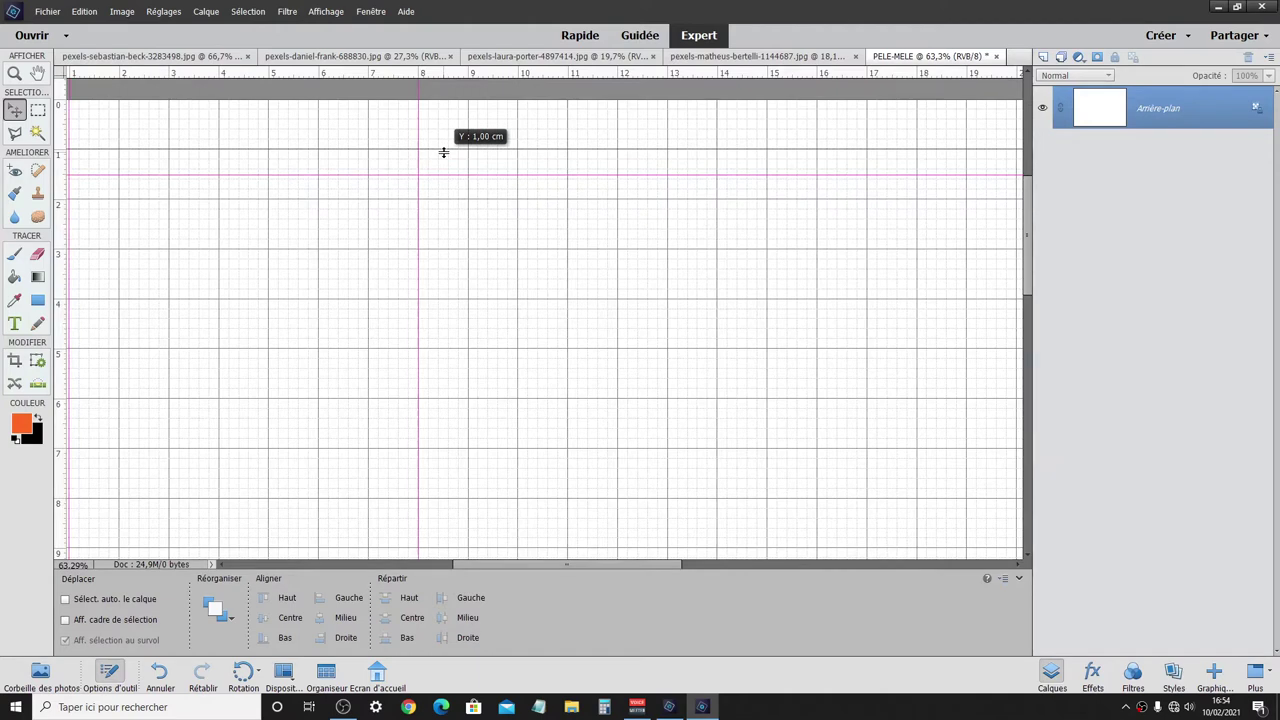
{"action": "left_click_drag", "start_coordinate": [443, 152], "coordinate": [443, 150]}
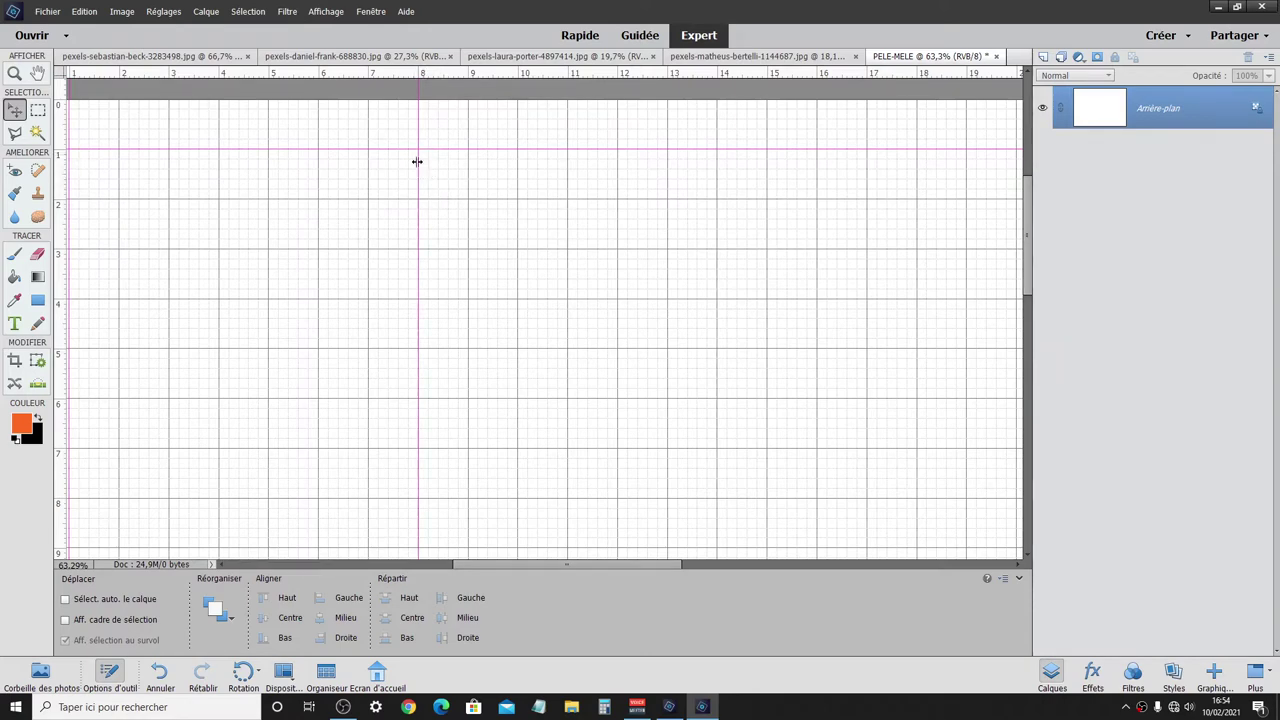
- Display the grid over the page with Ctrl+'
{"action": "scroll", "coordinate": [425, 200], "scroll_direction": "down", "scroll_amount": 2}
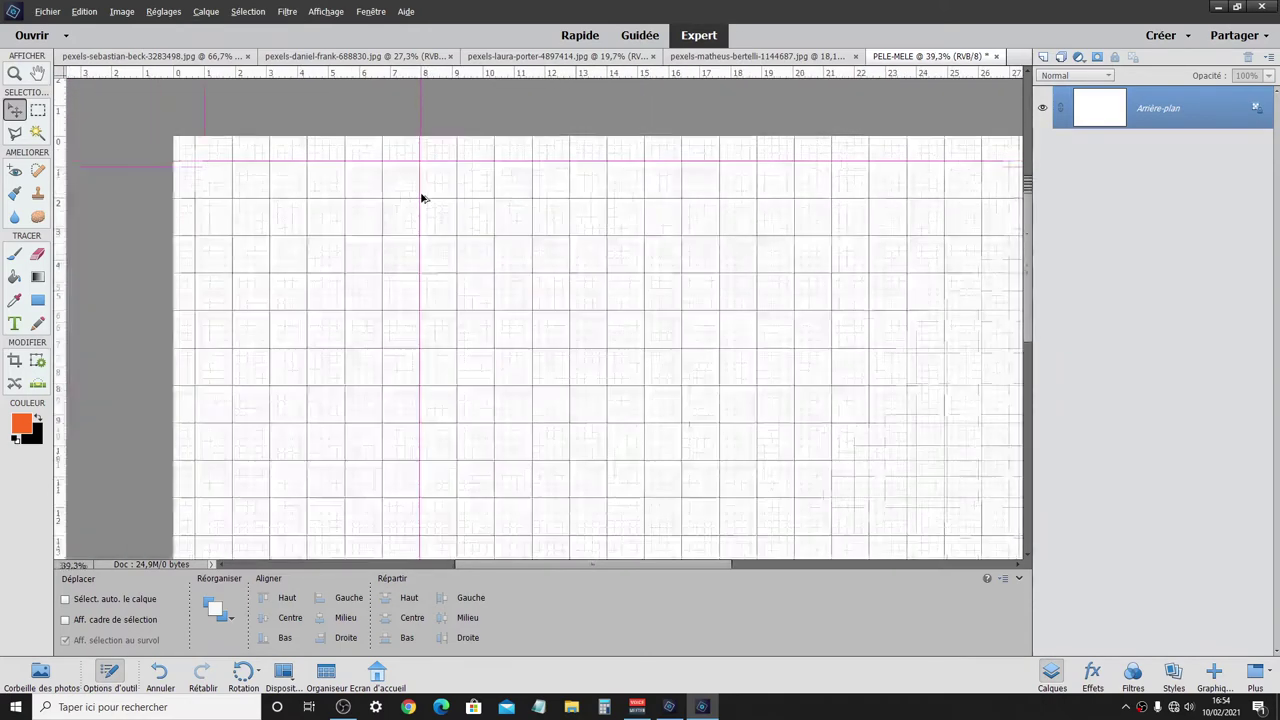
{"action": "scroll", "coordinate": [423, 197], "scroll_direction": "down", "scroll_amount": 1}
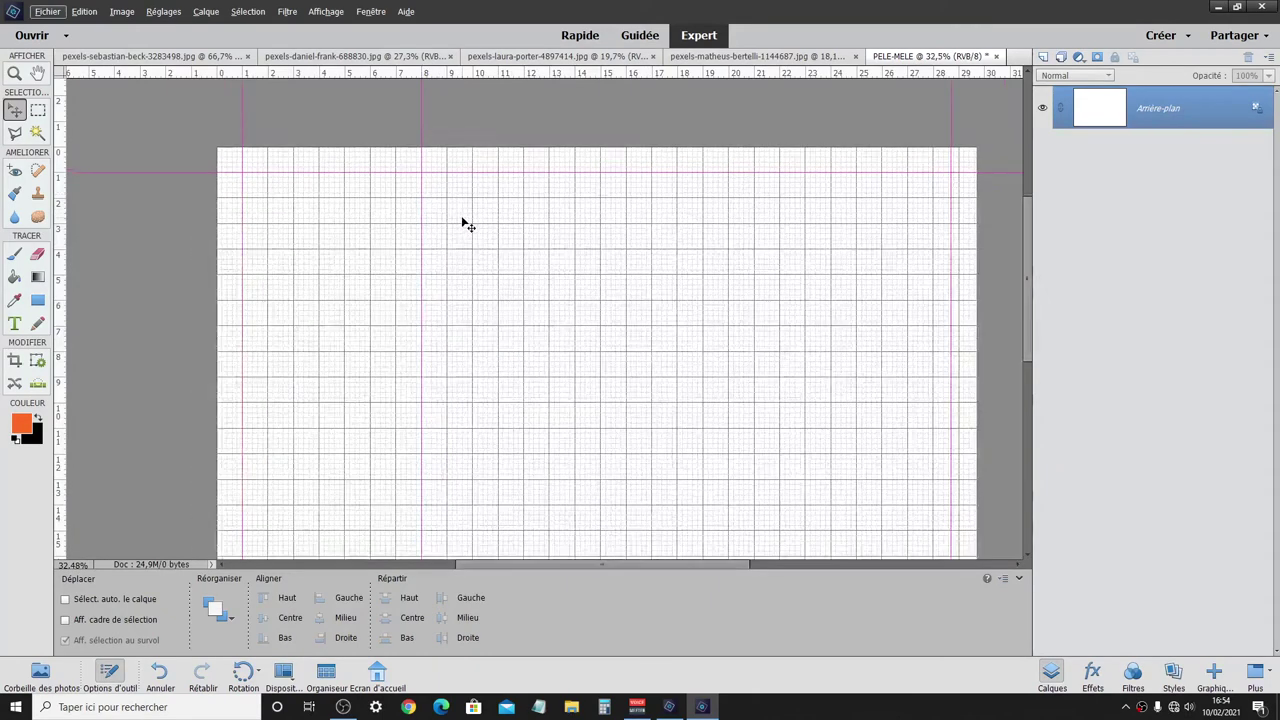
{"action": "left_click", "coordinate": [326, 11]}
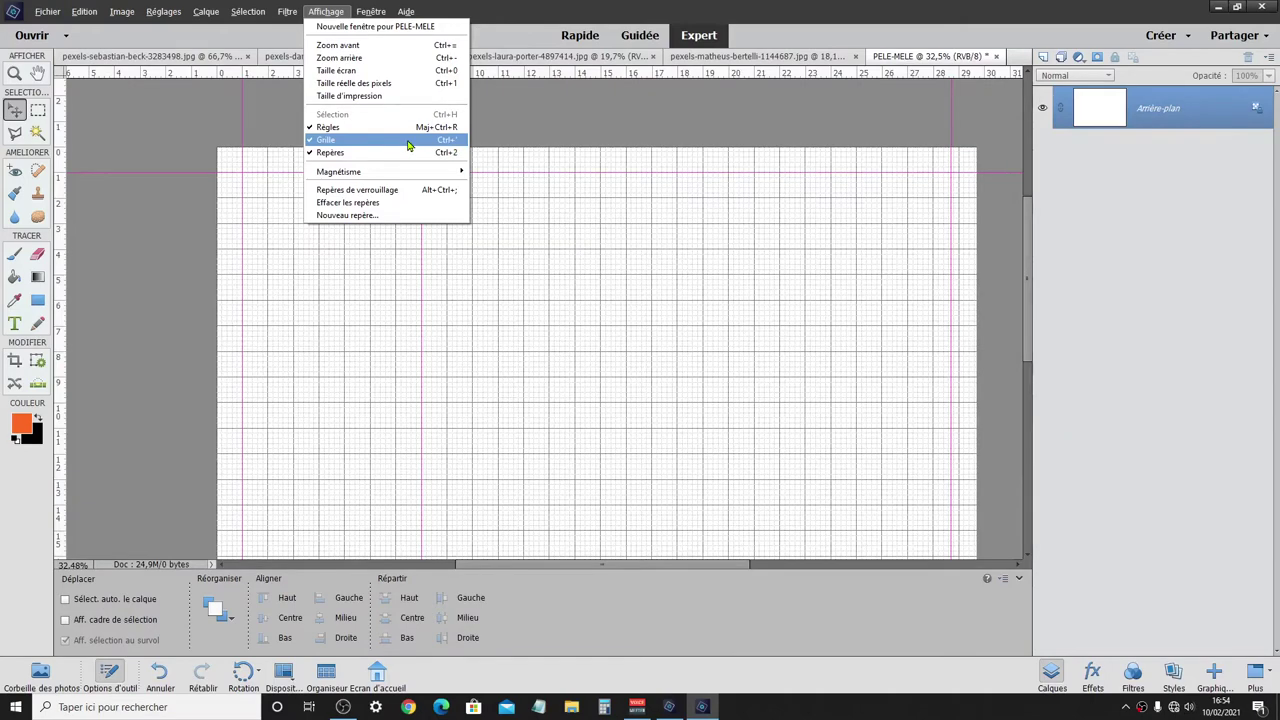
{"action": "left_click", "coordinate": [408, 146]}
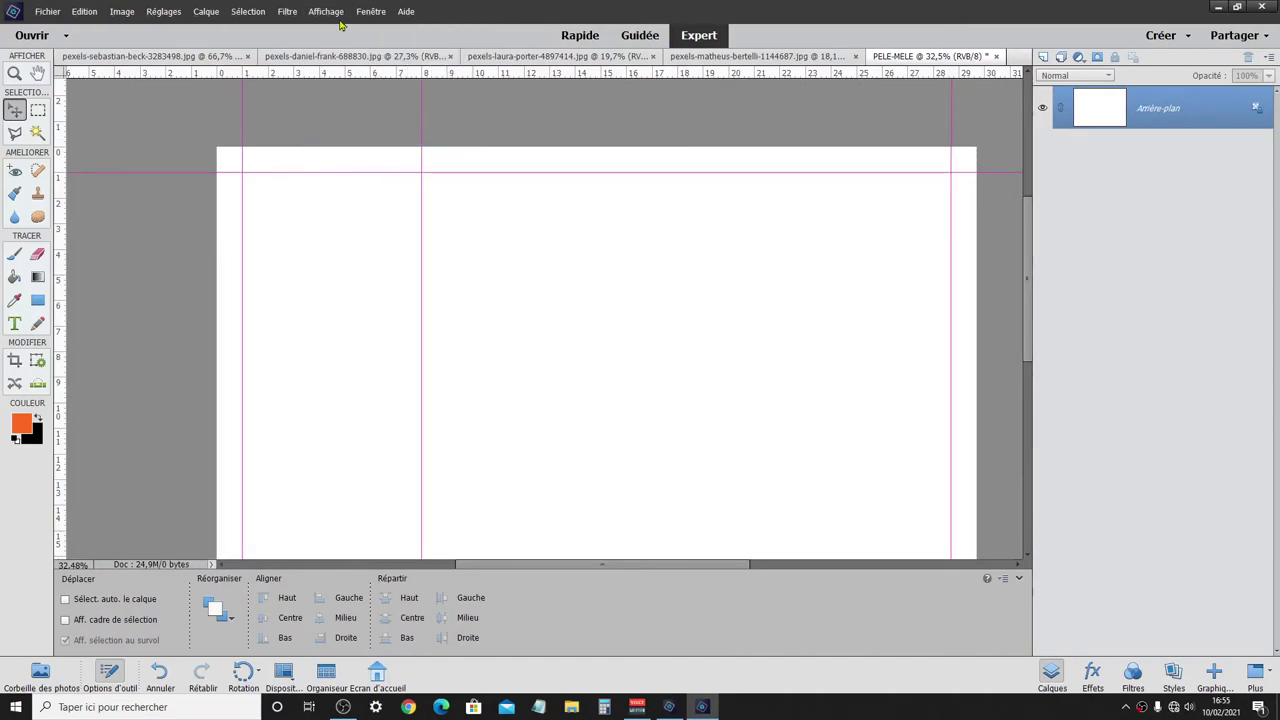
{"action": "key", "text": "ctrl+apostrophe"}
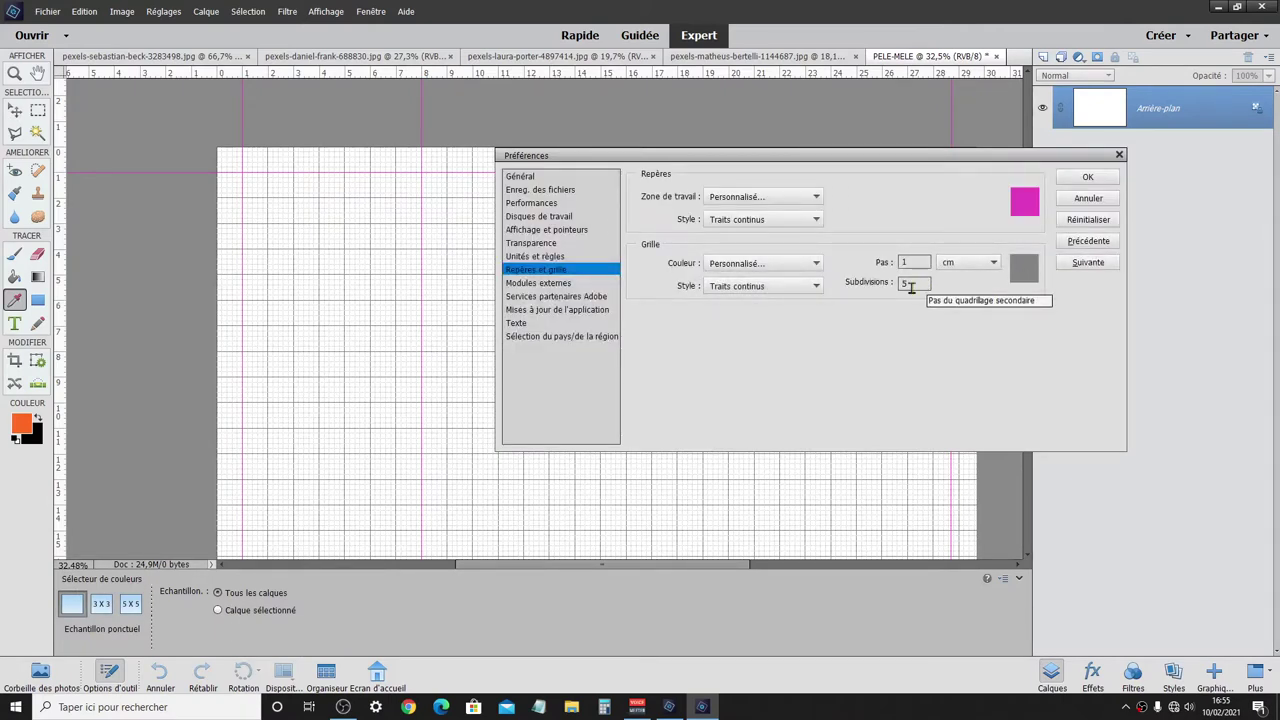
- Try out grid colours, settling on yellow for now
{"action": "left_click", "coordinate": [1024, 271]}
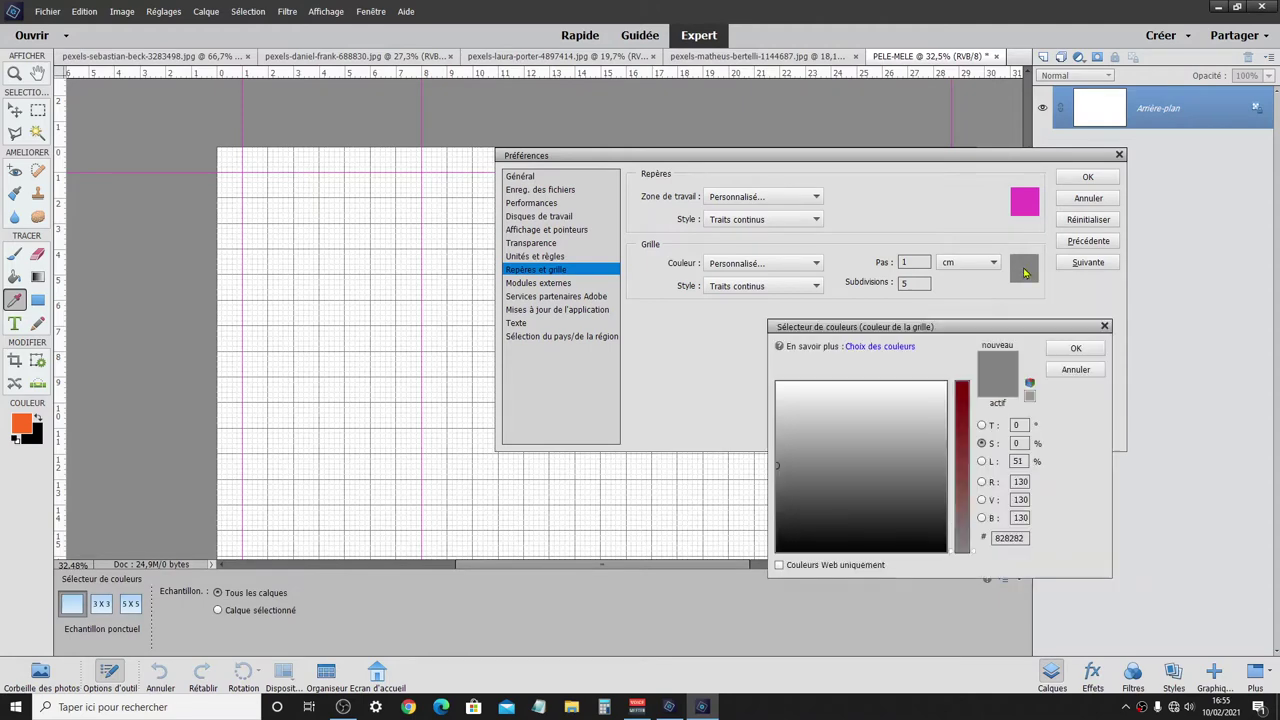
{"action": "left_click", "coordinate": [908, 407]}
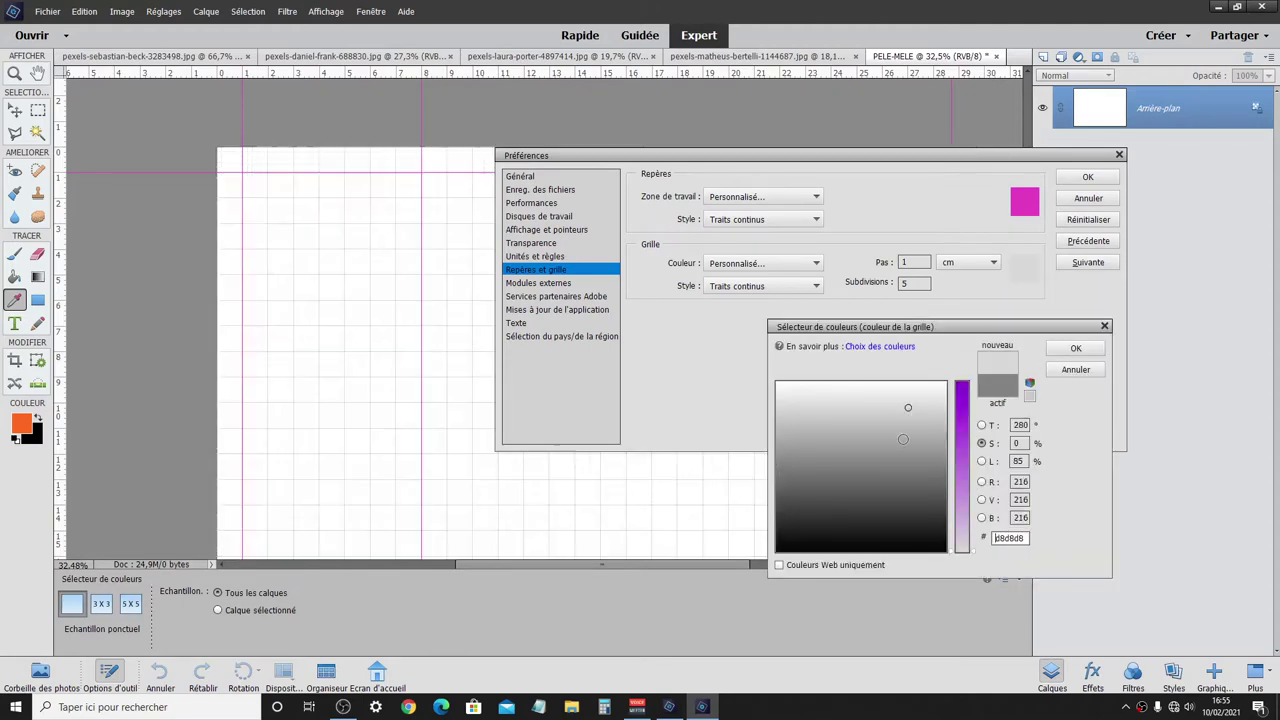
{"action": "left_click", "coordinate": [966, 414]}
{"action": "left_click", "coordinate": [803, 397]}
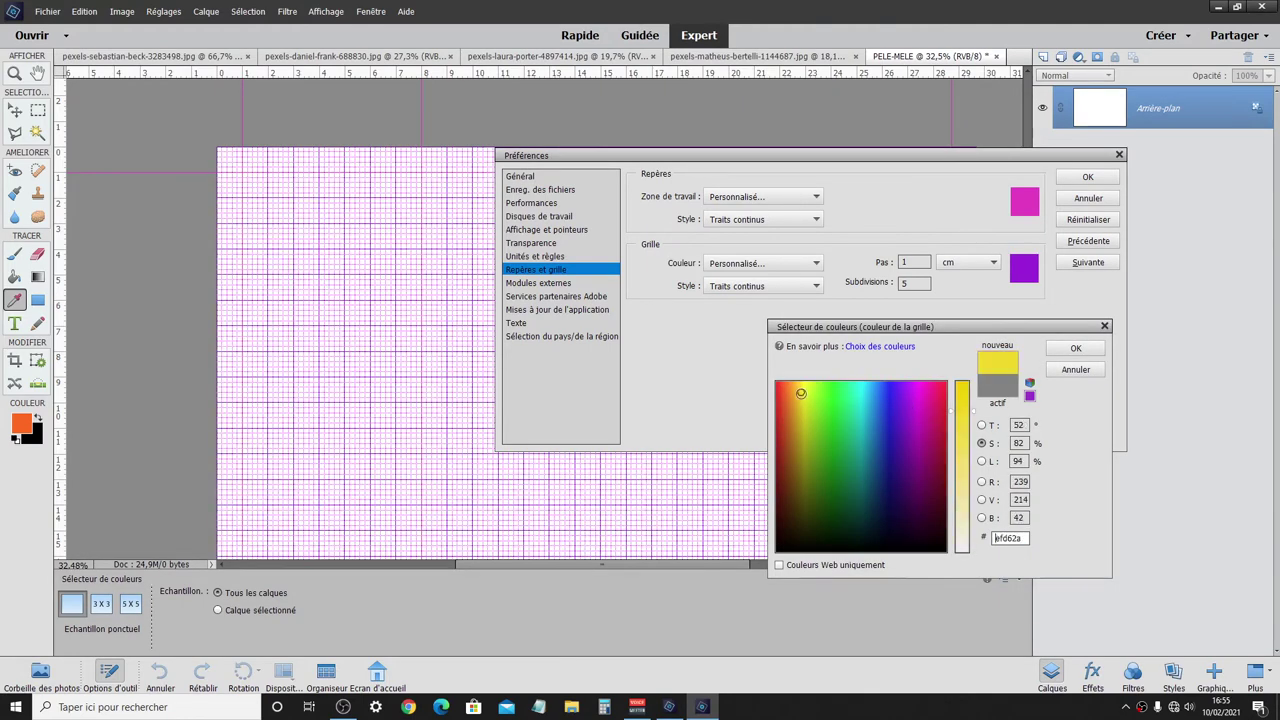
{"action": "left_click", "coordinate": [1075, 348]}
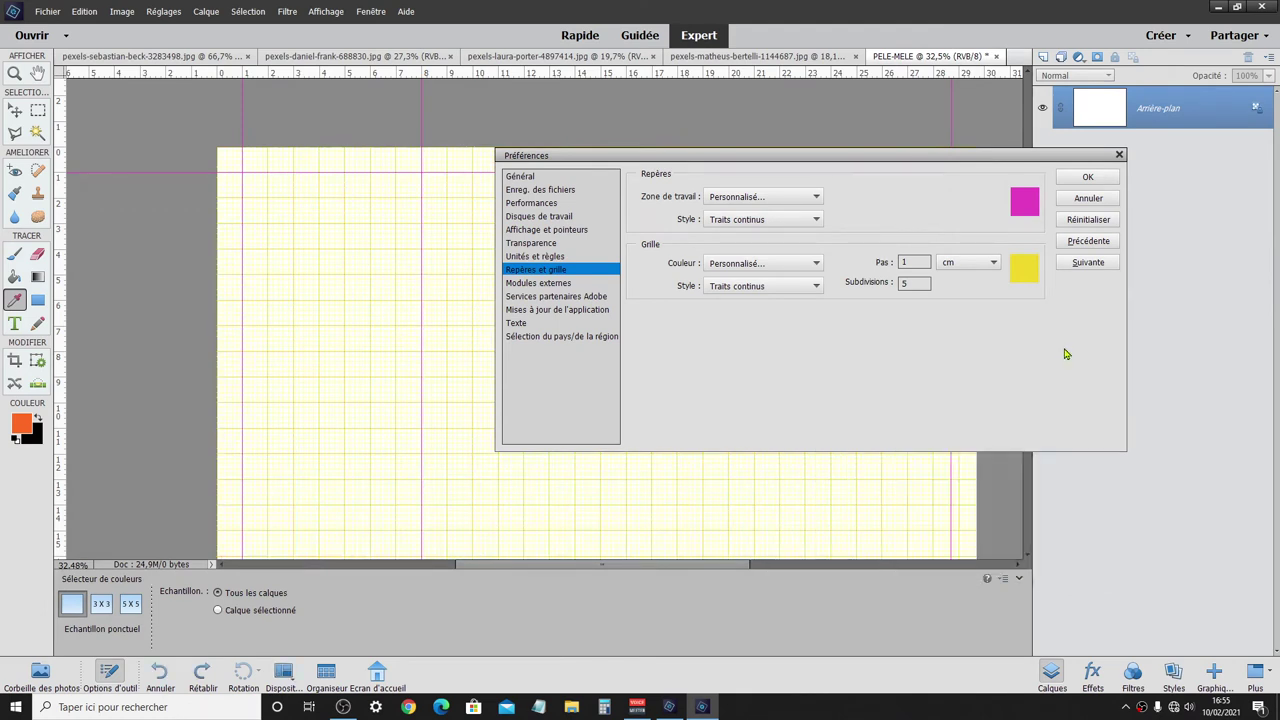
- Set the grid style back to solid lines and subdivisions to 2, then apply
{"action": "left_click", "coordinate": [757, 288]}
{"action": "left_click", "coordinate": [758, 314]}
{"action": "left_click", "coordinate": [757, 286]}
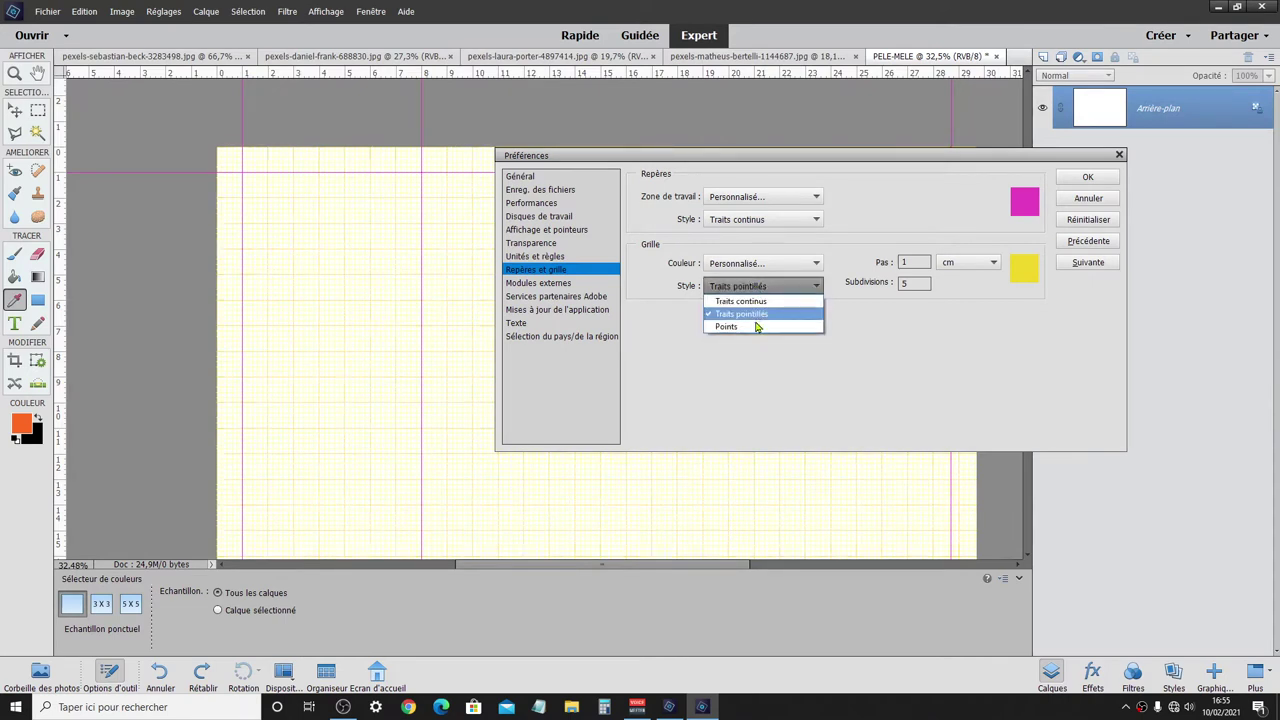
{"action": "left_click", "coordinate": [756, 327]}
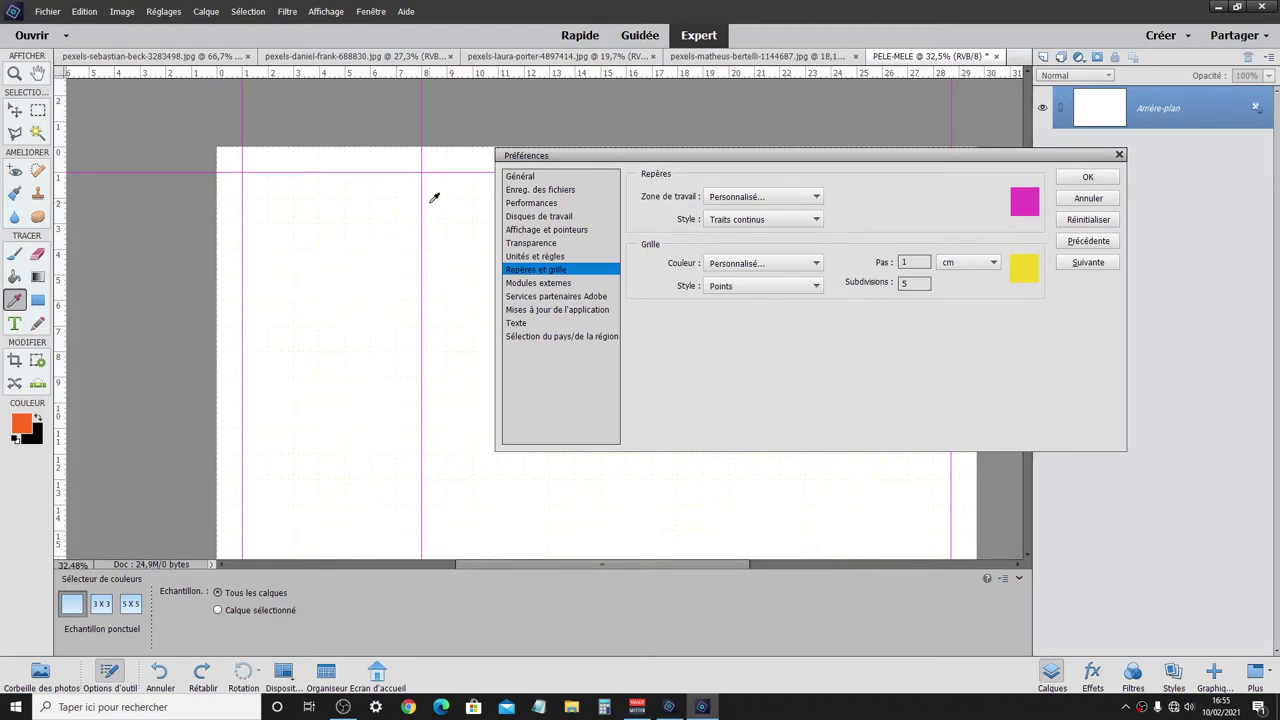
{"action": "left_click", "coordinate": [790, 287]}
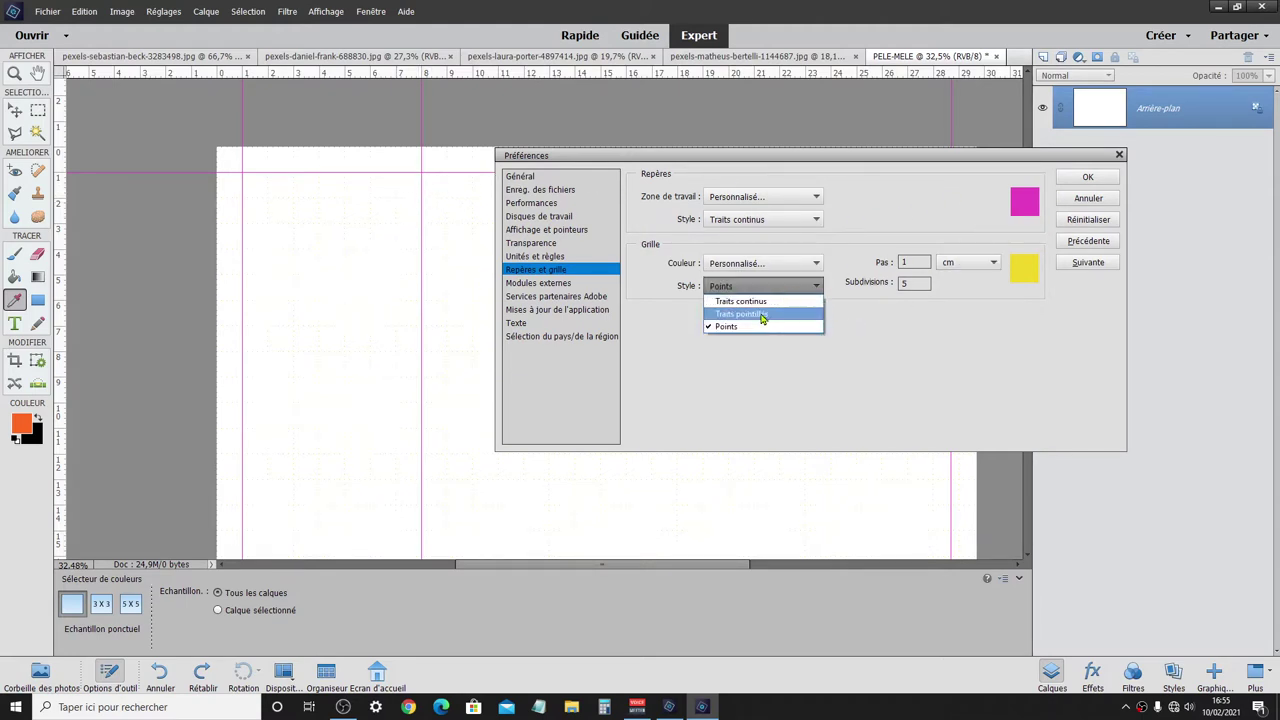
{"action": "left_click", "coordinate": [759, 309]}
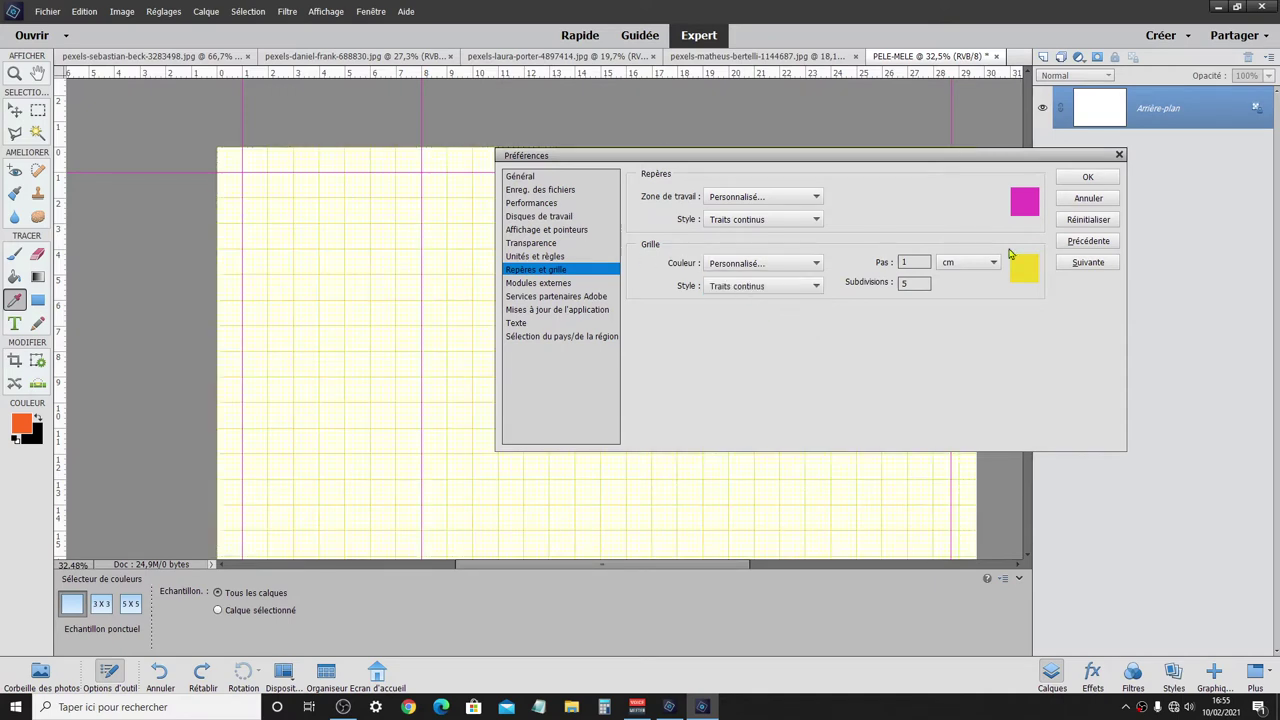
{"action": "left_click_drag", "start_coordinate": [911, 285], "coordinate": [879, 284]}
{"action": "left_click", "coordinate": [1088, 177]}
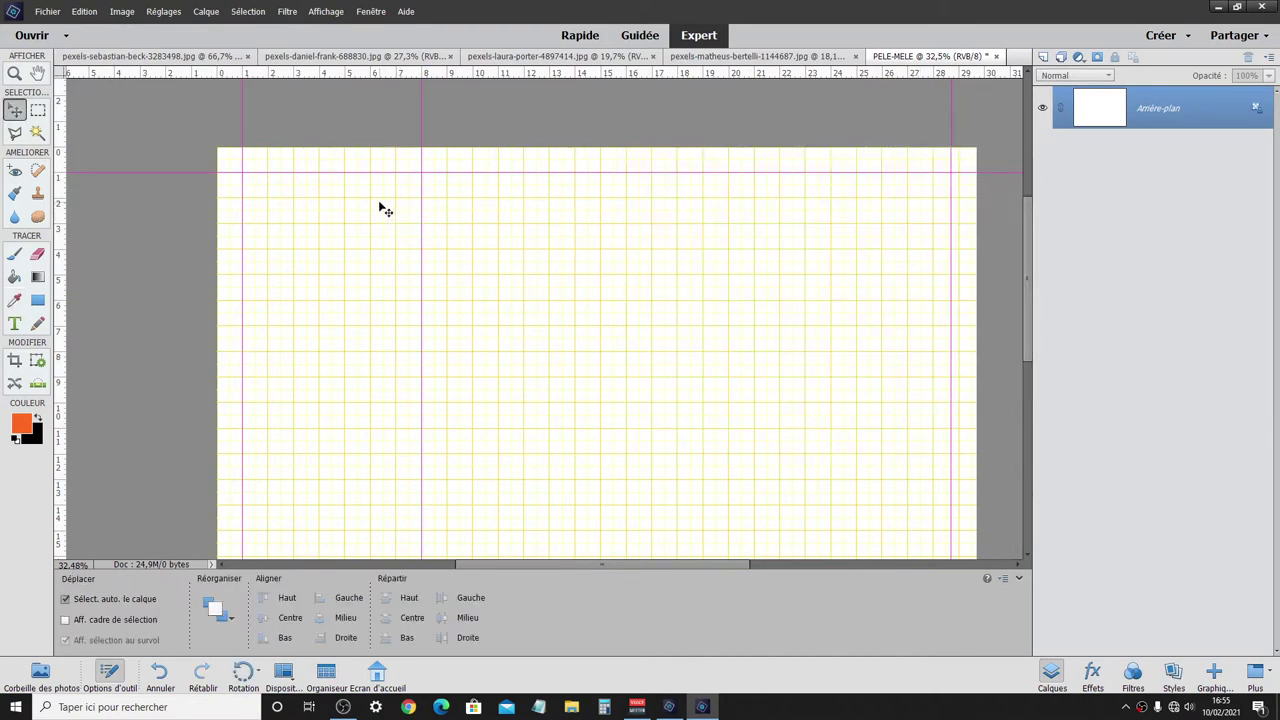
- Reopen Guides & Grid preferences and change the grid colour to blue
{"action": "scroll", "coordinate": [380, 208], "scroll_direction": "up", "scroll_amount": 3}
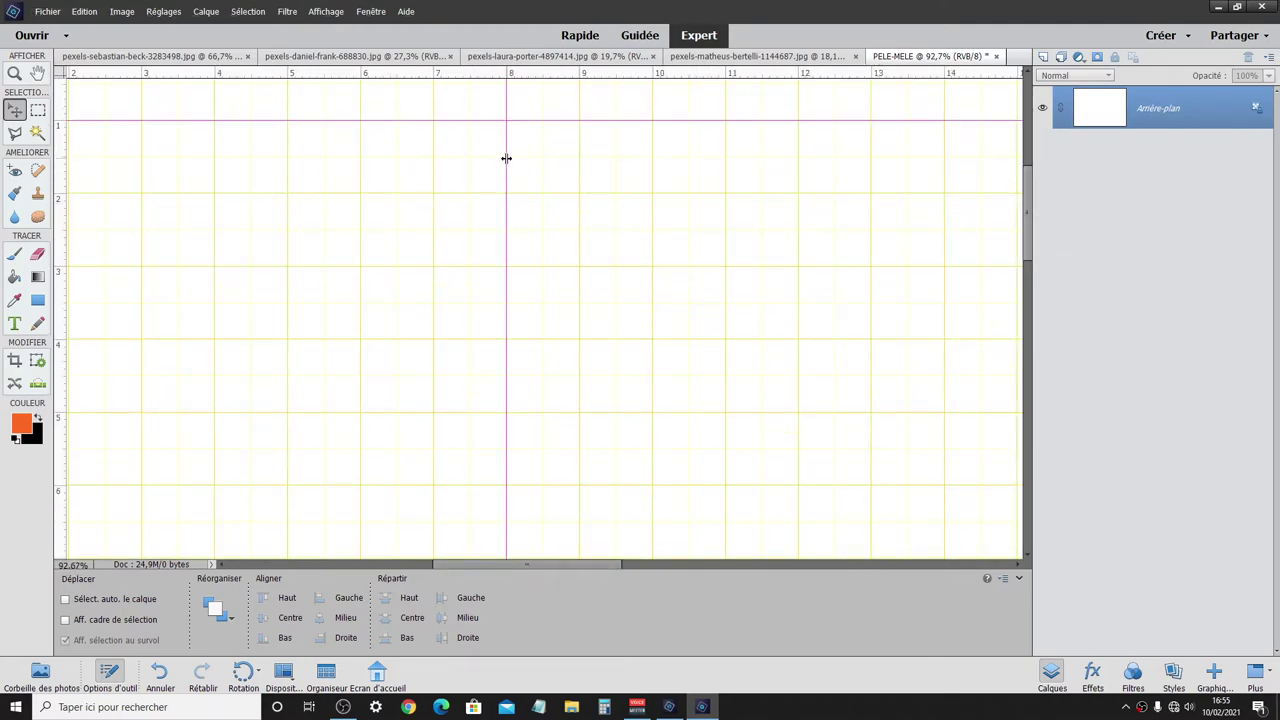
{"action": "double_click", "coordinate": [506, 158]}
{"action": "left_click", "coordinate": [1022, 267]}
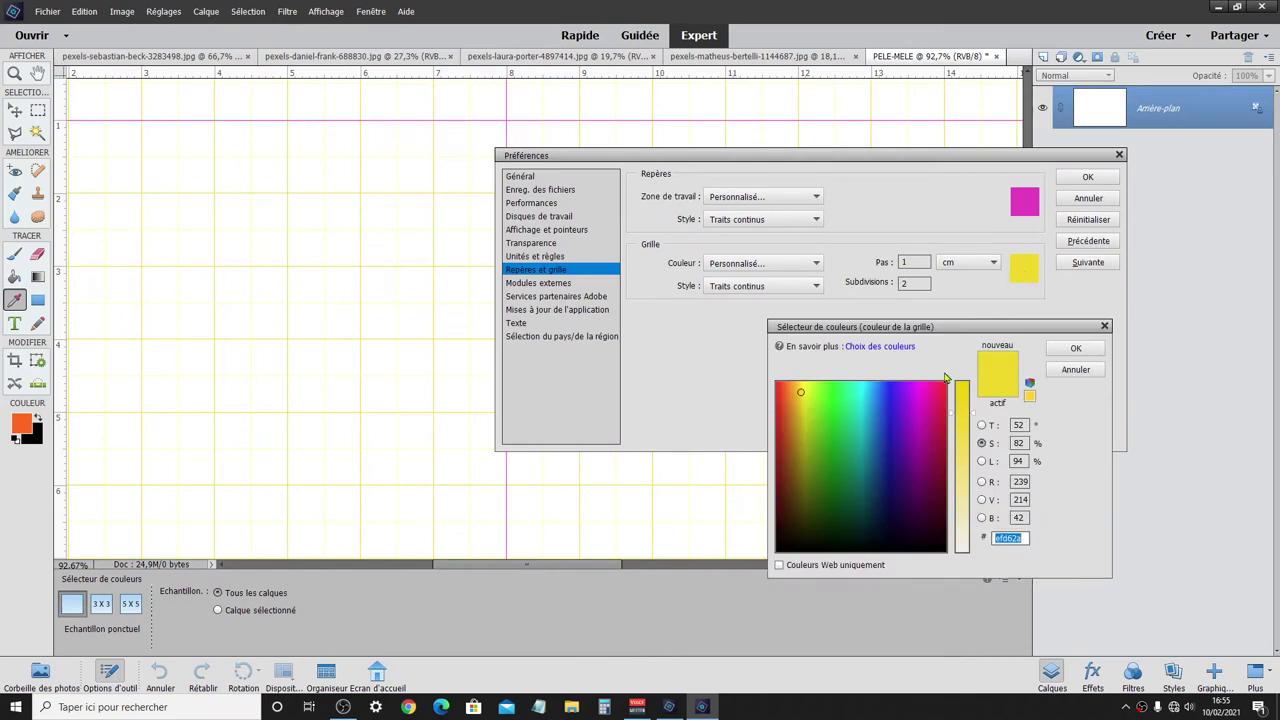
{"action": "left_click", "coordinate": [880, 413]}
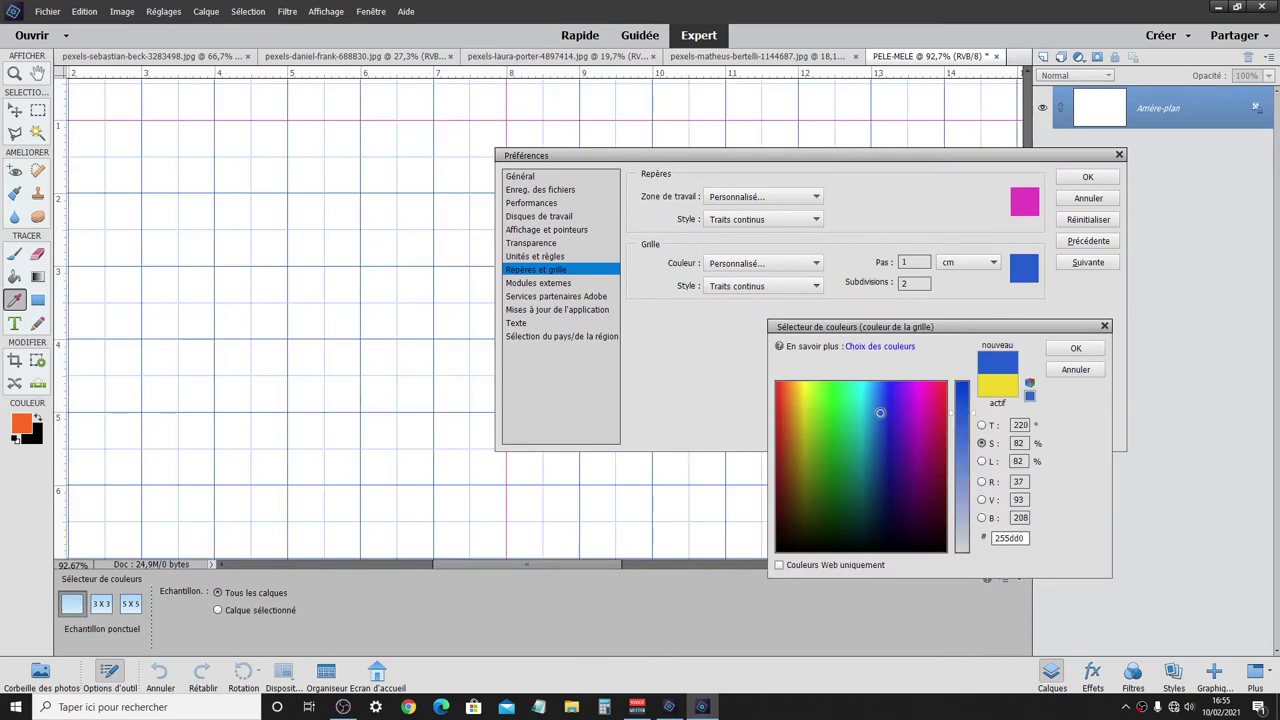
{"action": "left_click", "coordinate": [1066, 351]}
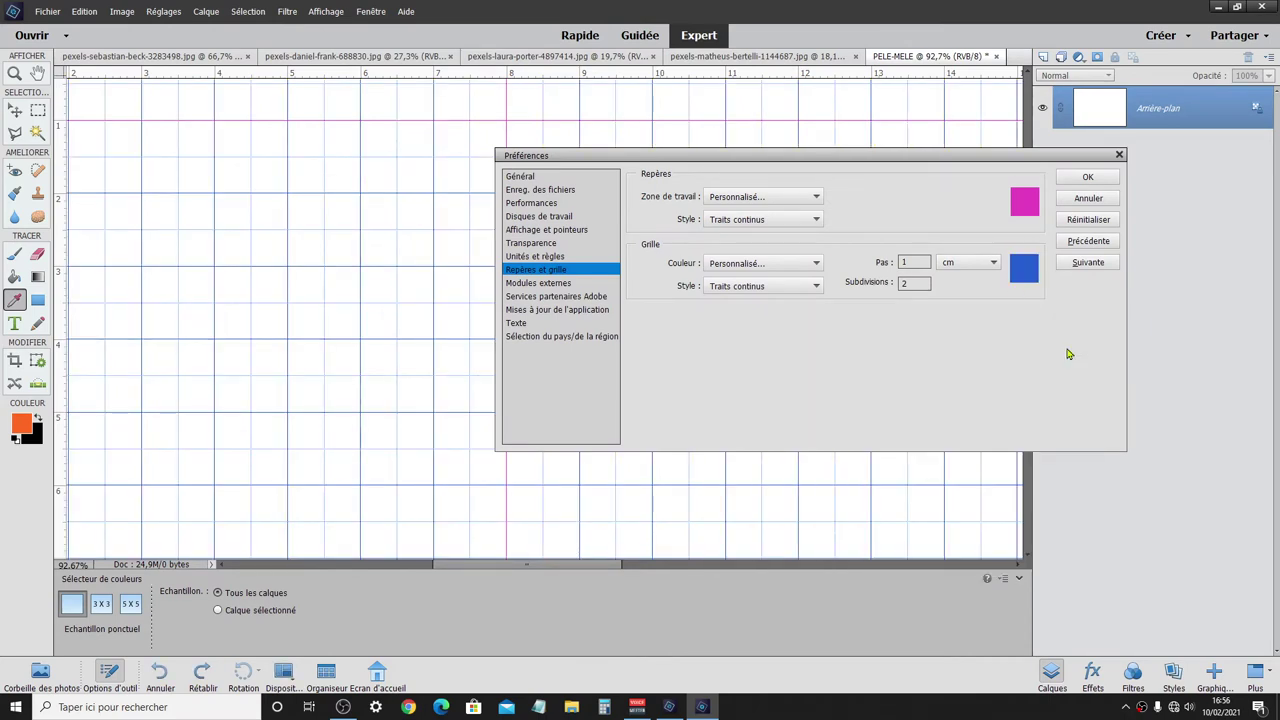
{"action": "left_click", "coordinate": [1088, 178]}
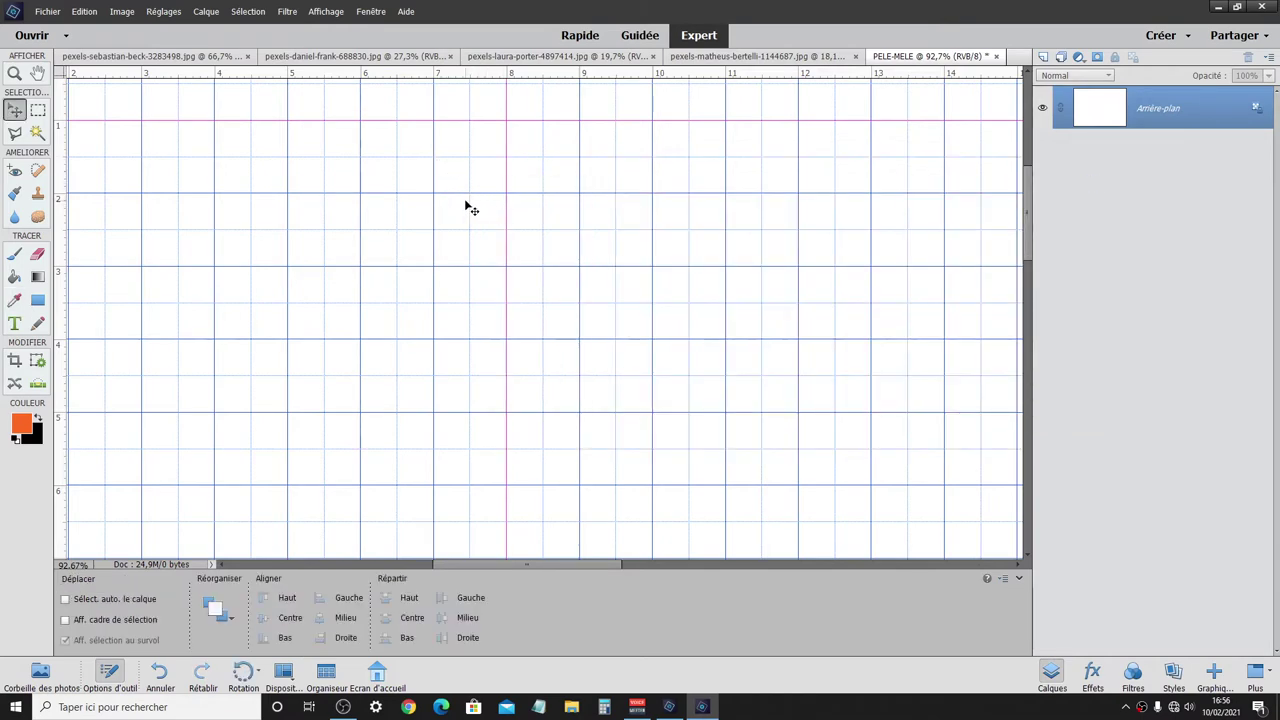
- Drag a second horizontal guide to 4 cm, checking against the grid, then hide it
{"action": "scroll", "coordinate": [468, 207], "scroll_direction": "down", "scroll_amount": 3}
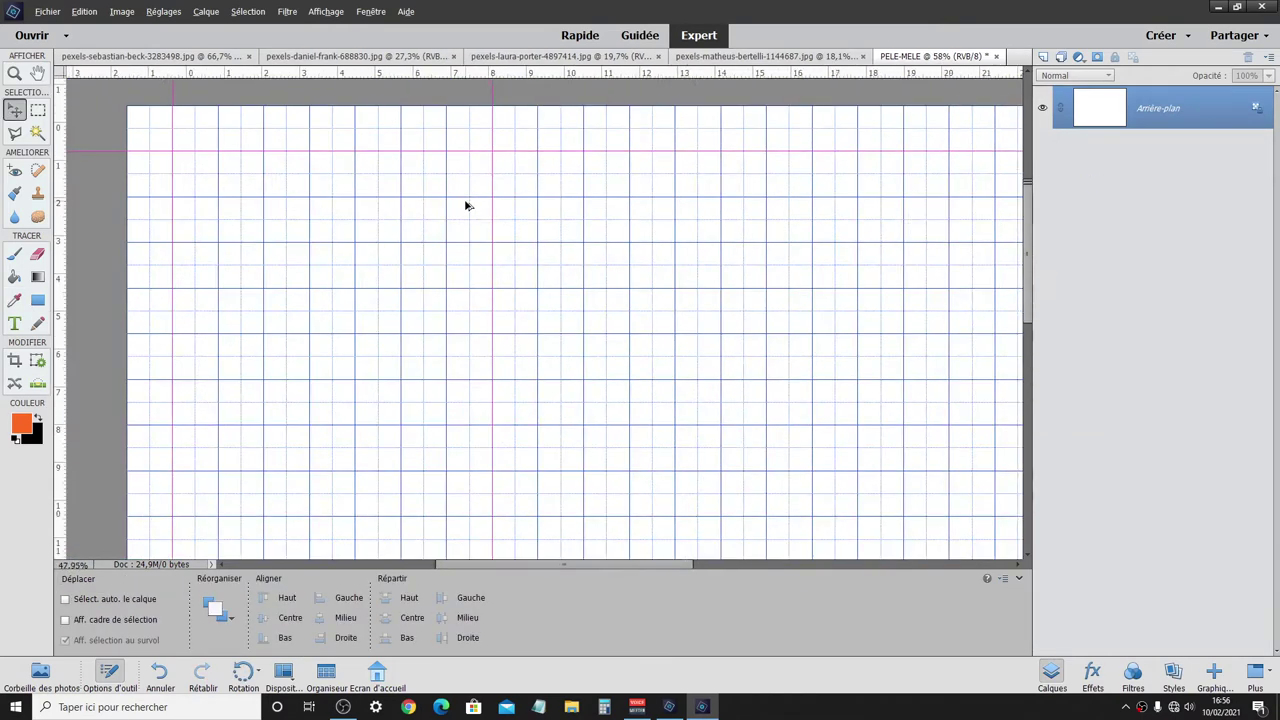
{"action": "scroll", "coordinate": [466, 205], "scroll_direction": "down", "scroll_amount": 1}
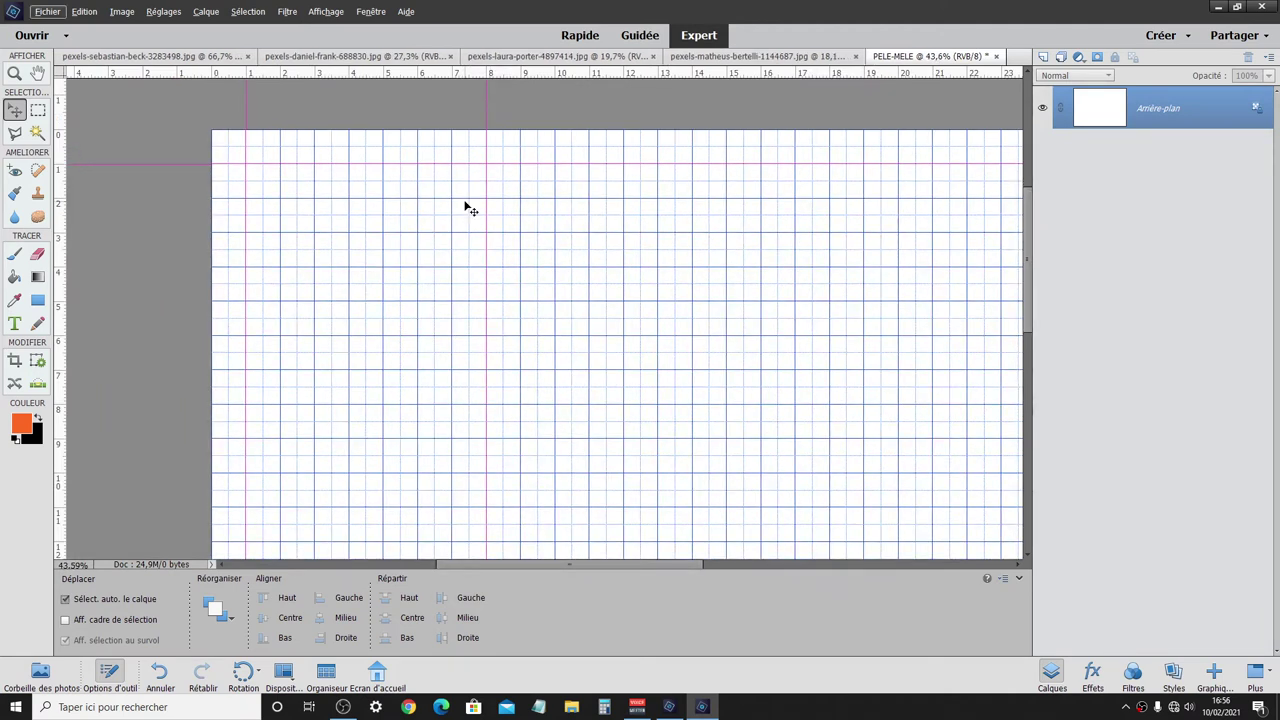
{"action": "key", "text": "ctrl+apostrophe"}
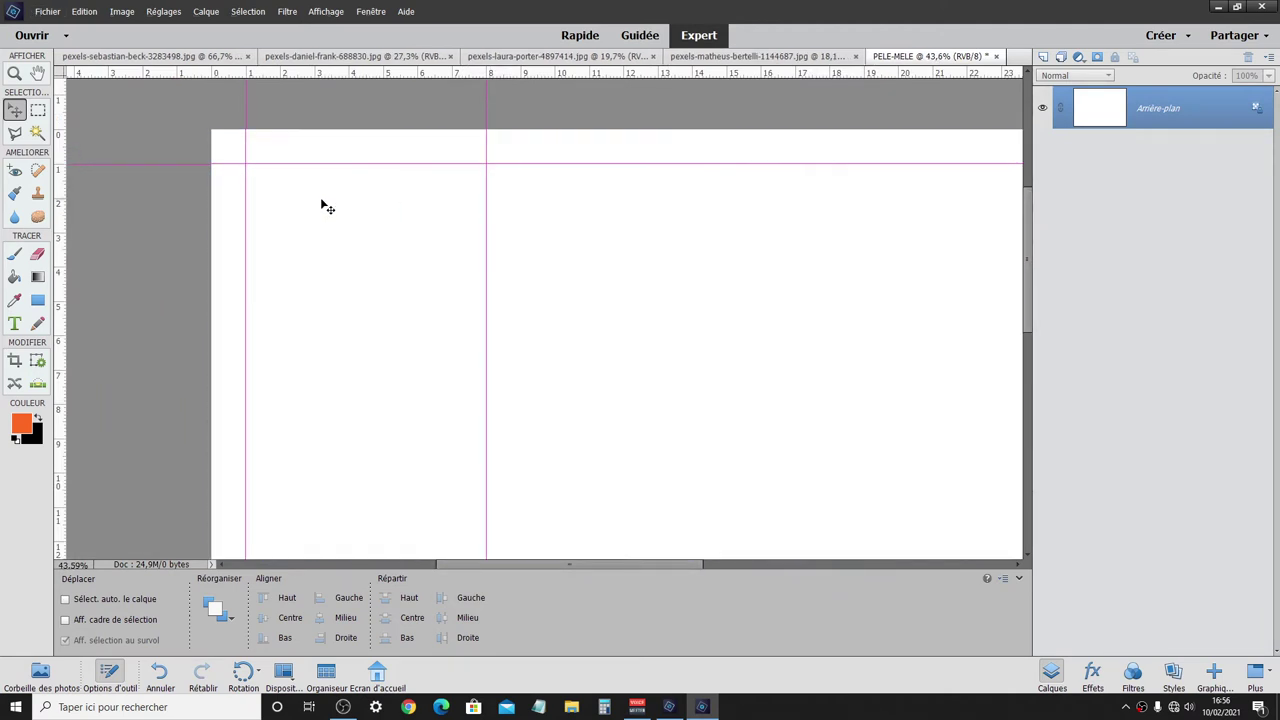
{"action": "left_click_drag", "start_coordinate": [341, 76], "coordinate": [341, 256]}
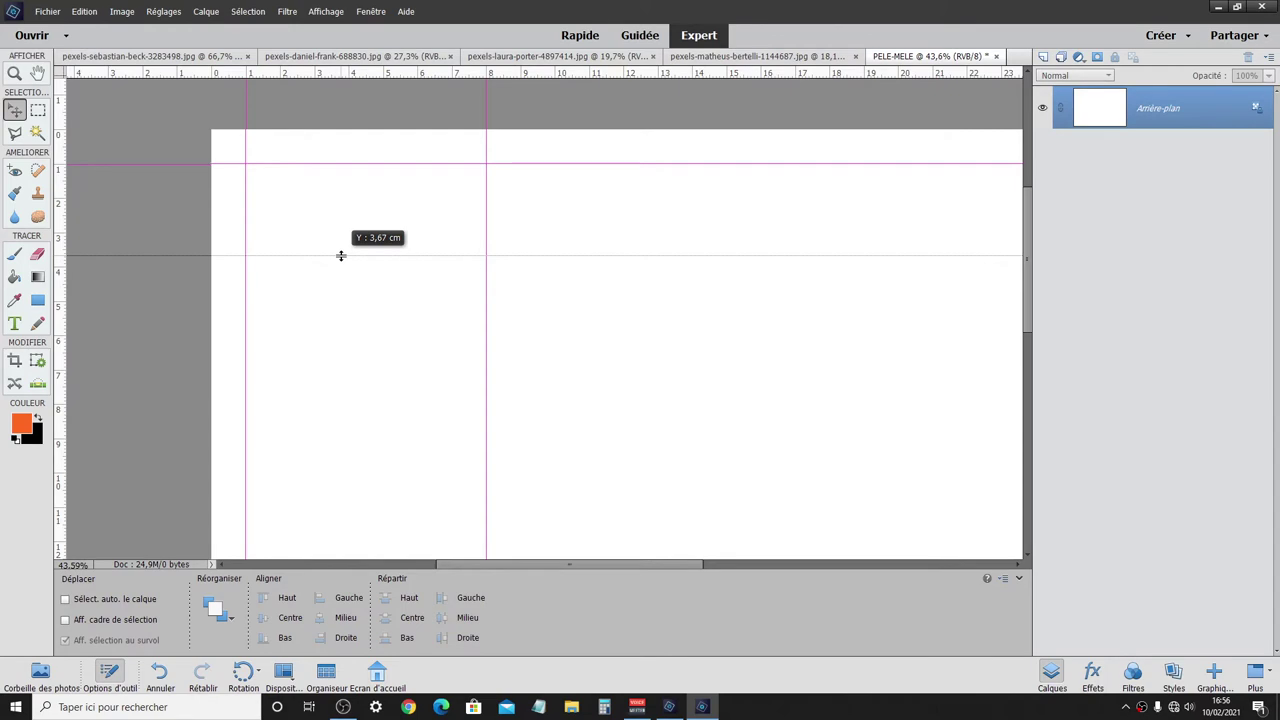
{"action": "left_click_drag", "start_coordinate": [341, 256], "coordinate": [343, 266]}
{"action": "key", "text": "ctrl+apostrophe"}
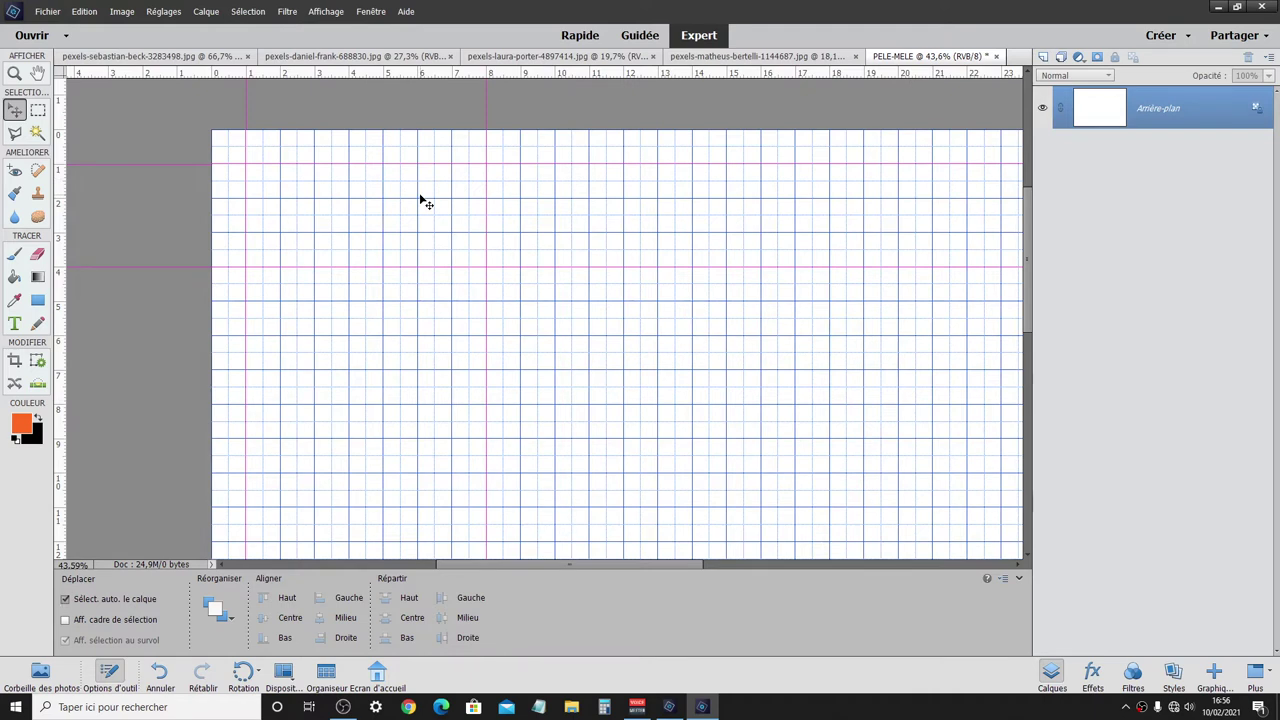
{"action": "key", "text": "ctrl+apostrophe"}
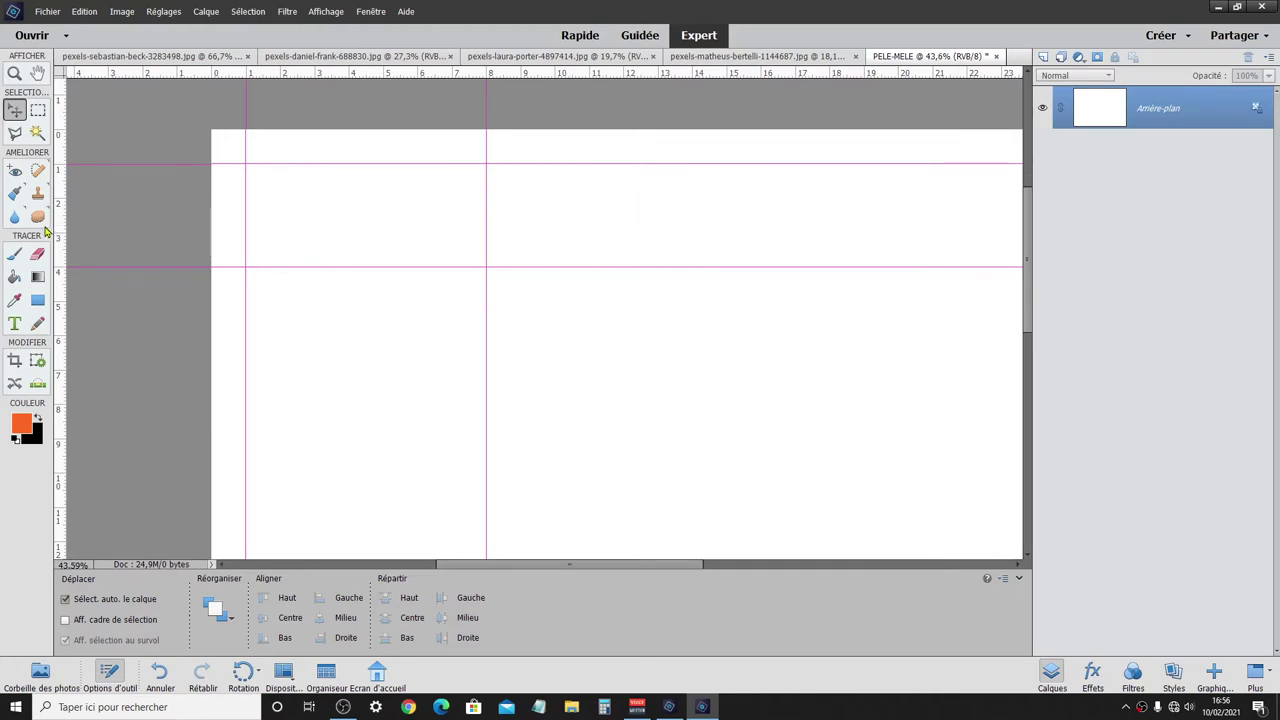
- Add vertical guides at 9, 12 and 12.5 cm with the grid showing
{"action": "key", "text": "ctrl+apostrophe"}
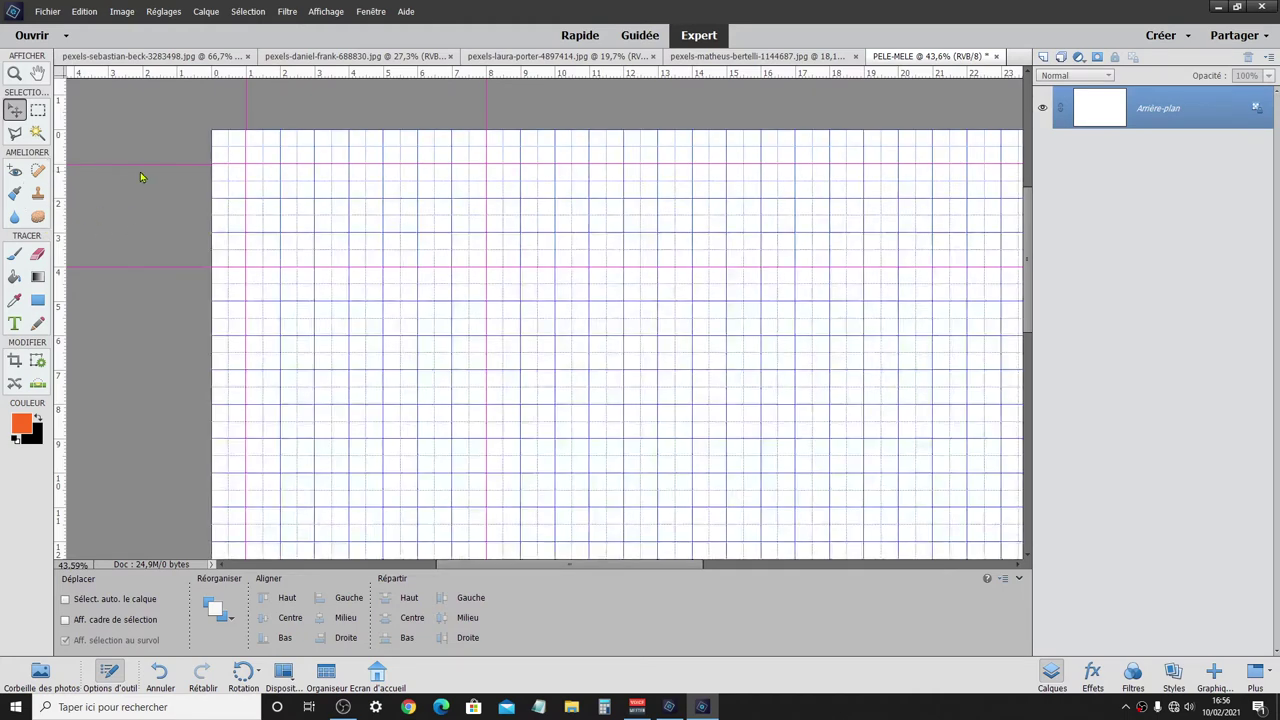
{"action": "left_click_drag", "start_coordinate": [62, 210], "coordinate": [518, 222]}
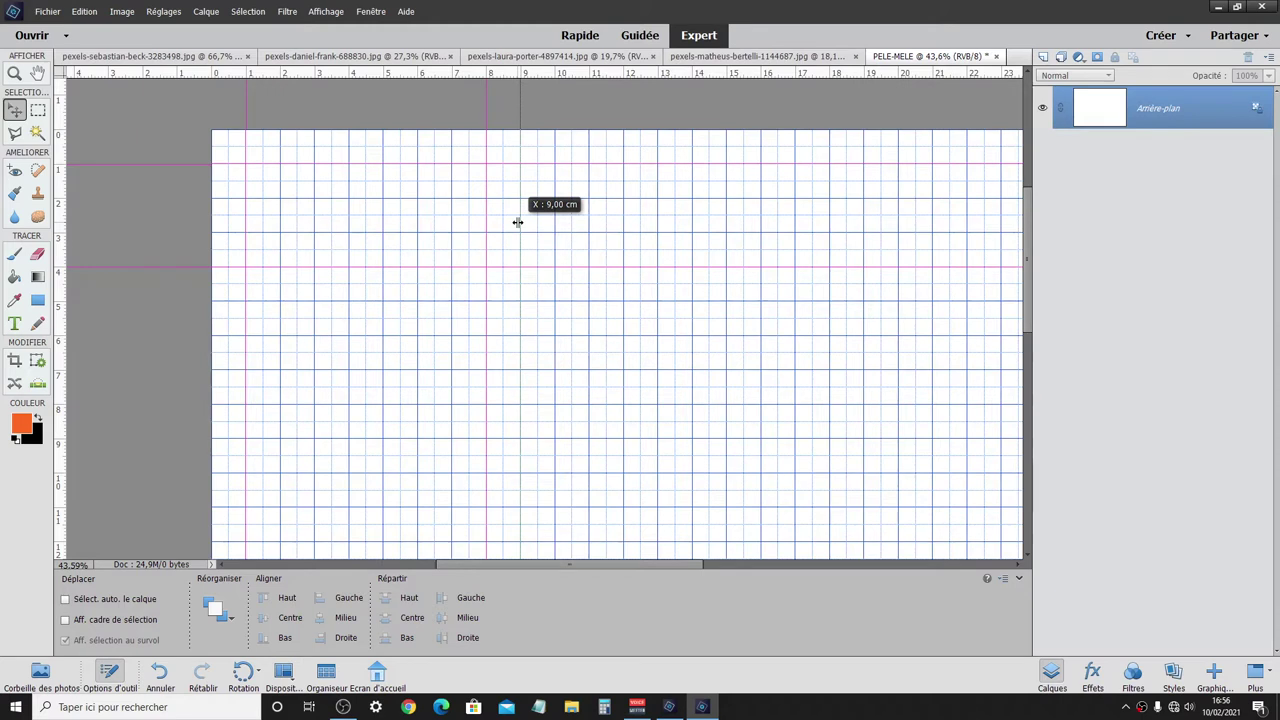
{"action": "left_click_drag", "start_coordinate": [518, 222], "coordinate": [518, 223]}
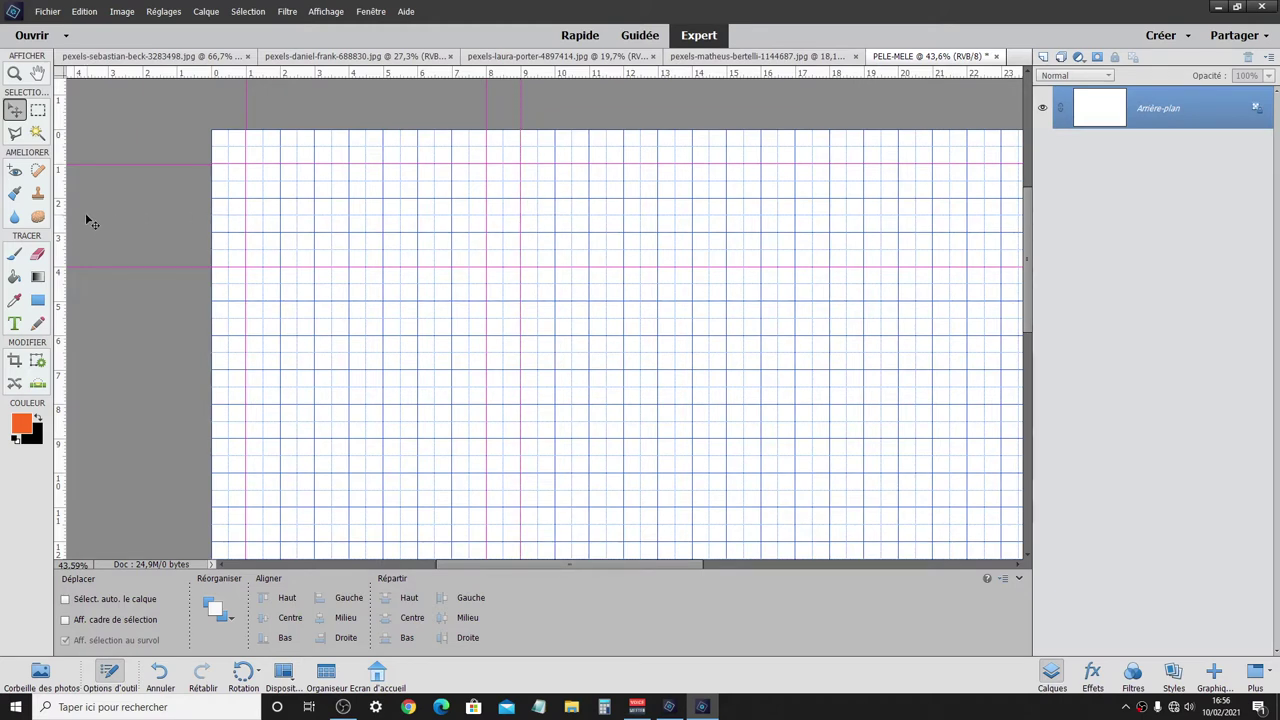
{"action": "left_click_drag", "start_coordinate": [60, 221], "coordinate": [622, 221]}
{"action": "left_click_drag", "start_coordinate": [60, 224], "coordinate": [640, 244]}
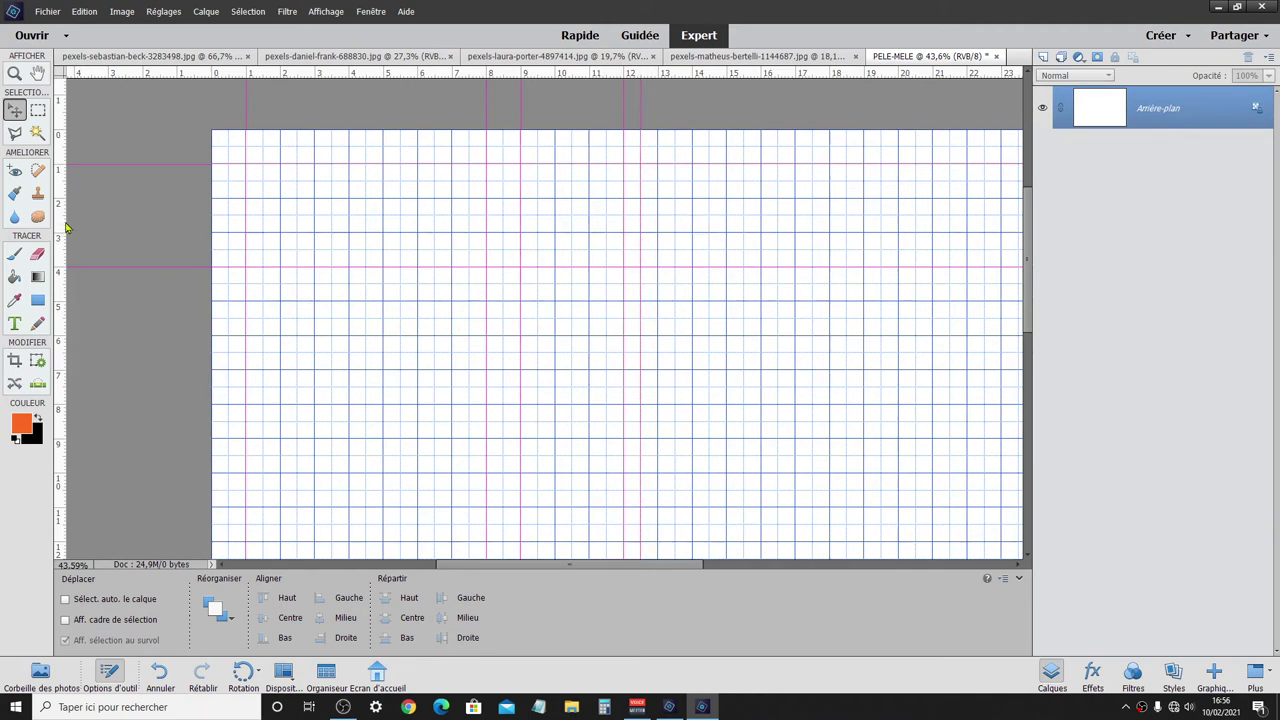
- Add further vertical guides at about 15.5, 16 and 19 cm
{"action": "left_click_drag", "start_coordinate": [64, 227], "coordinate": [743, 235]}
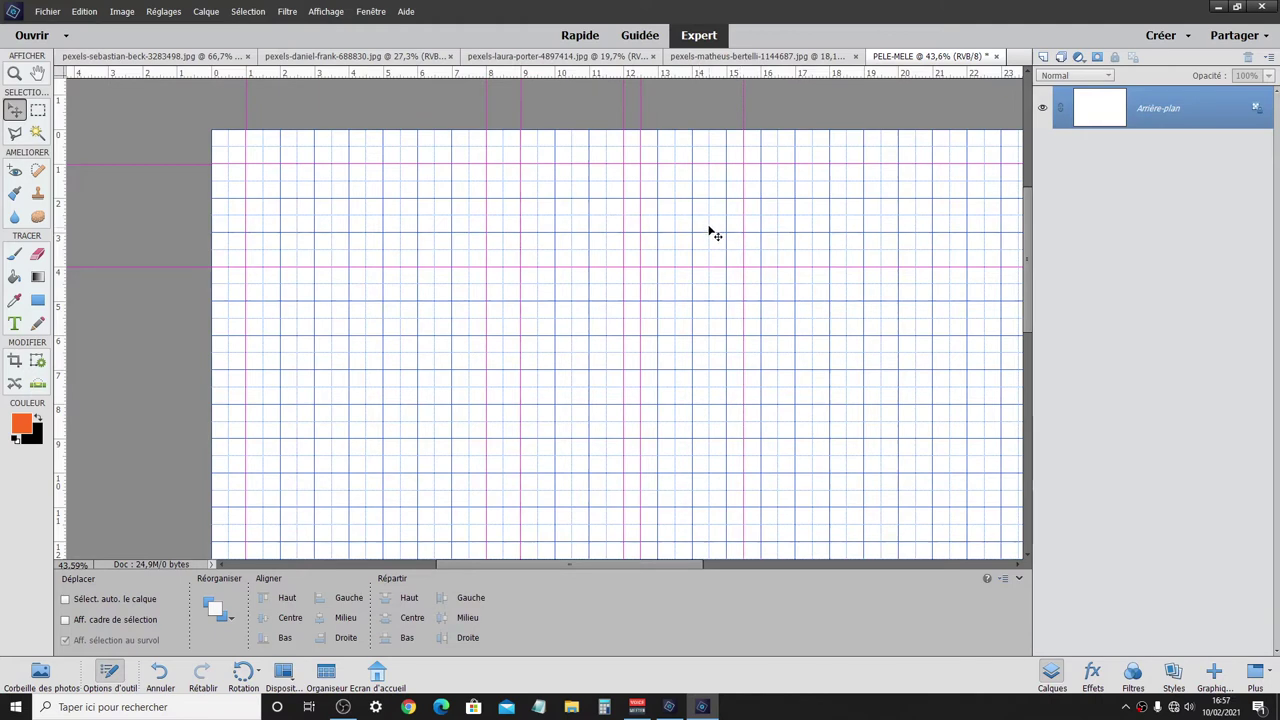
{"action": "key", "text": "ctrl"}
{"action": "key", "text": "ctrl+apostrophe"}
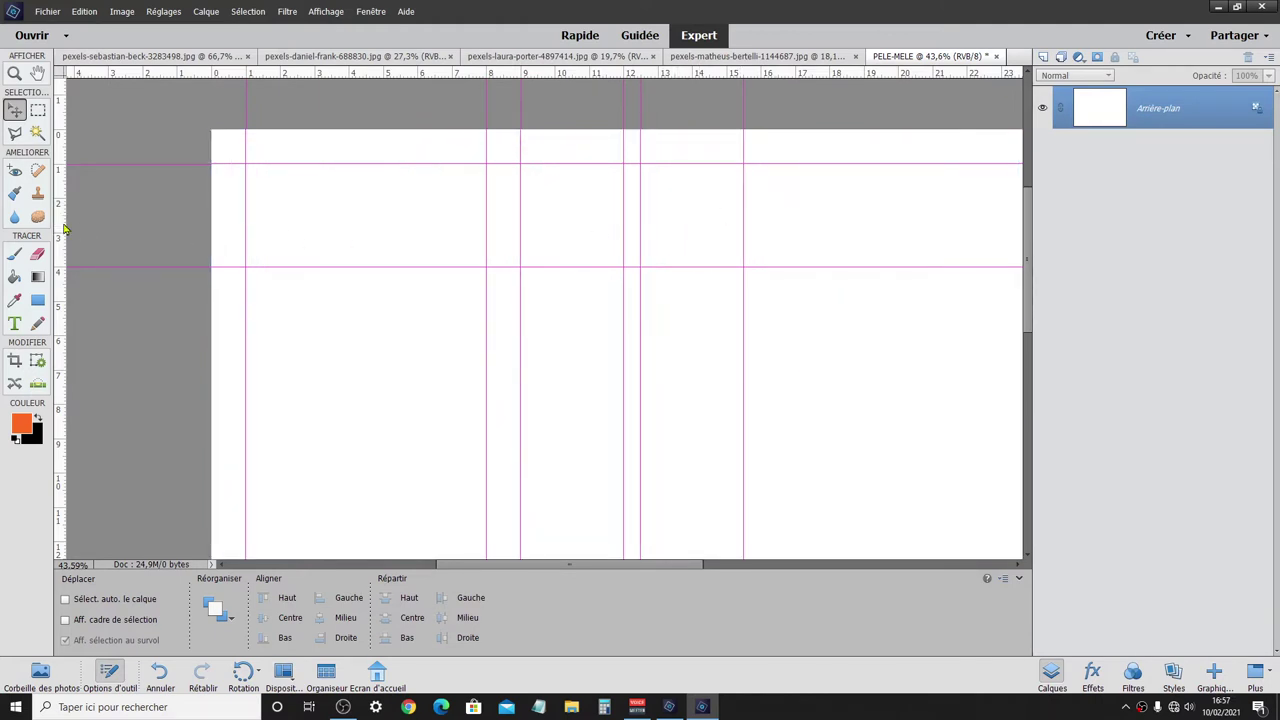
{"action": "left_click_drag", "start_coordinate": [63, 232], "coordinate": [757, 261]}
{"action": "key", "text": "ctrl+apostrophe"}
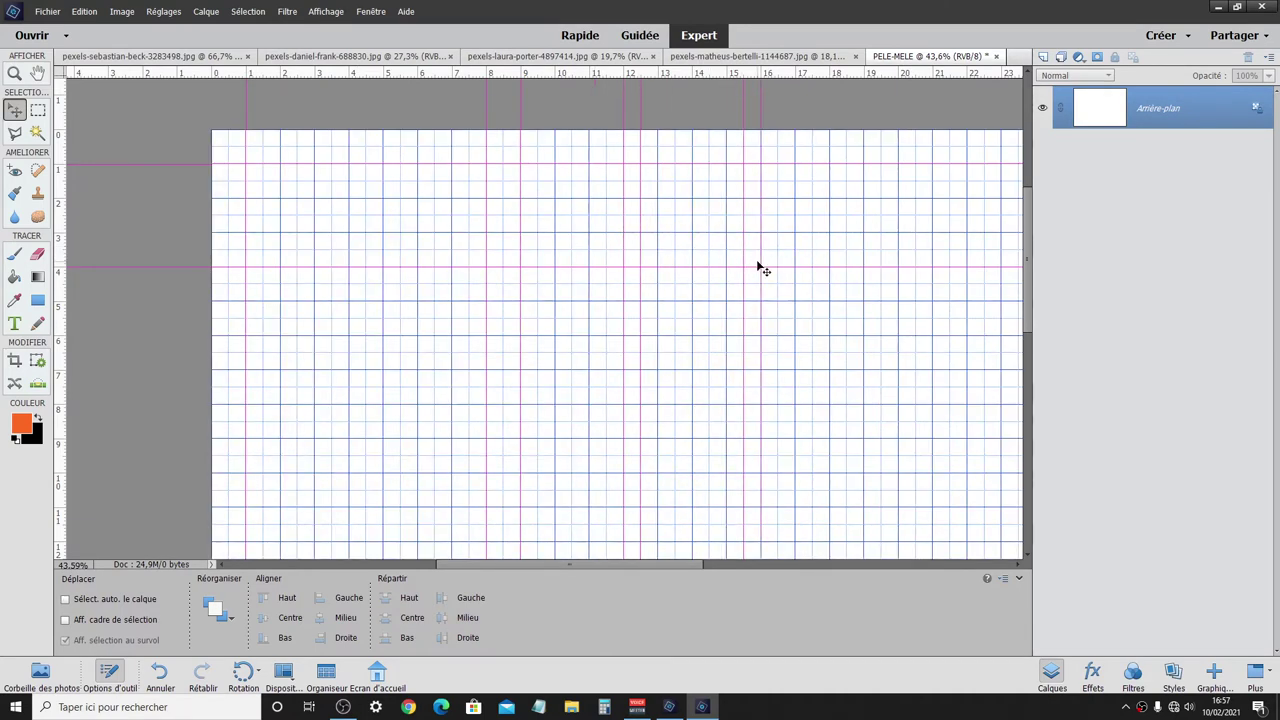
{"action": "left_click_drag", "start_coordinate": [62, 228], "coordinate": [862, 261]}
{"action": "key", "text": "ctrl+apostrophe"}
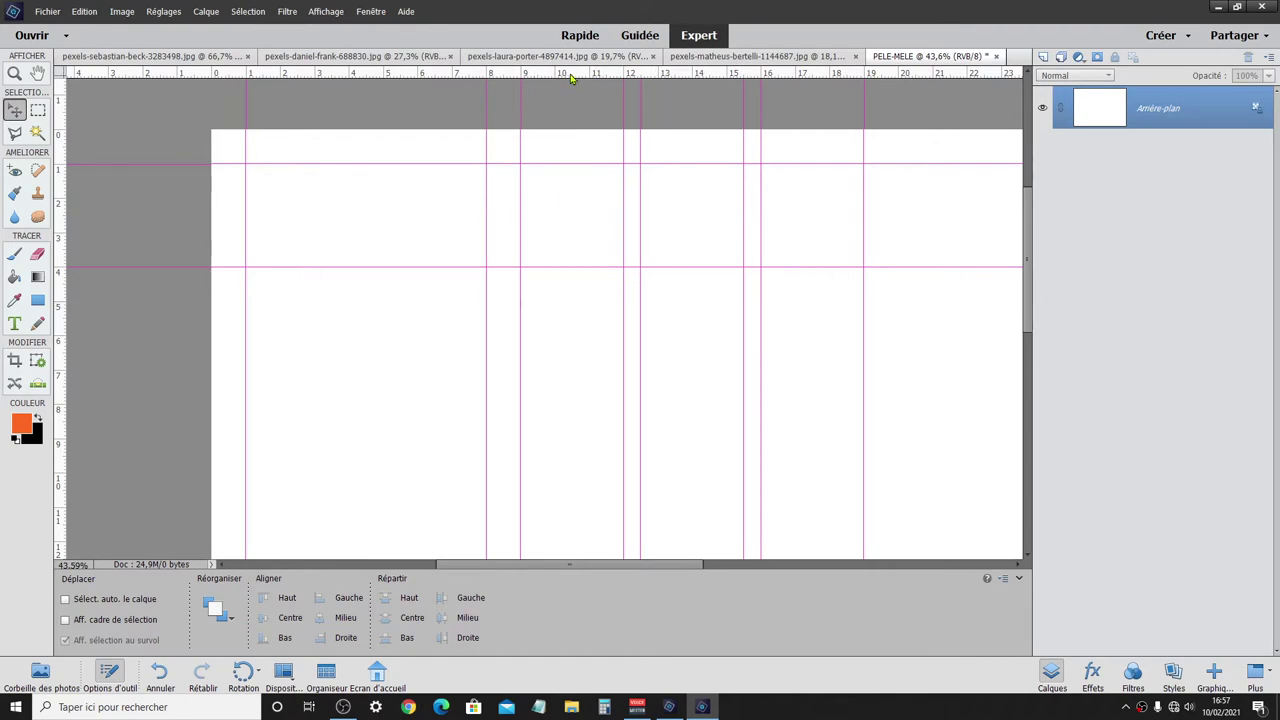
{"action": "key", "text": "ctrl+apostrophe"}
- Add horizontal guides at 5, about 9.8 and 10.5 cm, hiding the grid
{"action": "mouse_move", "coordinate": [575, 80]}
{"action": "left_mouse_down"}
{"action": "mouse_move", "coordinate": [578, 297]}
{"action": "mouse_move", "coordinate": [579, 284]}
{"action": "left_mouse_up"}
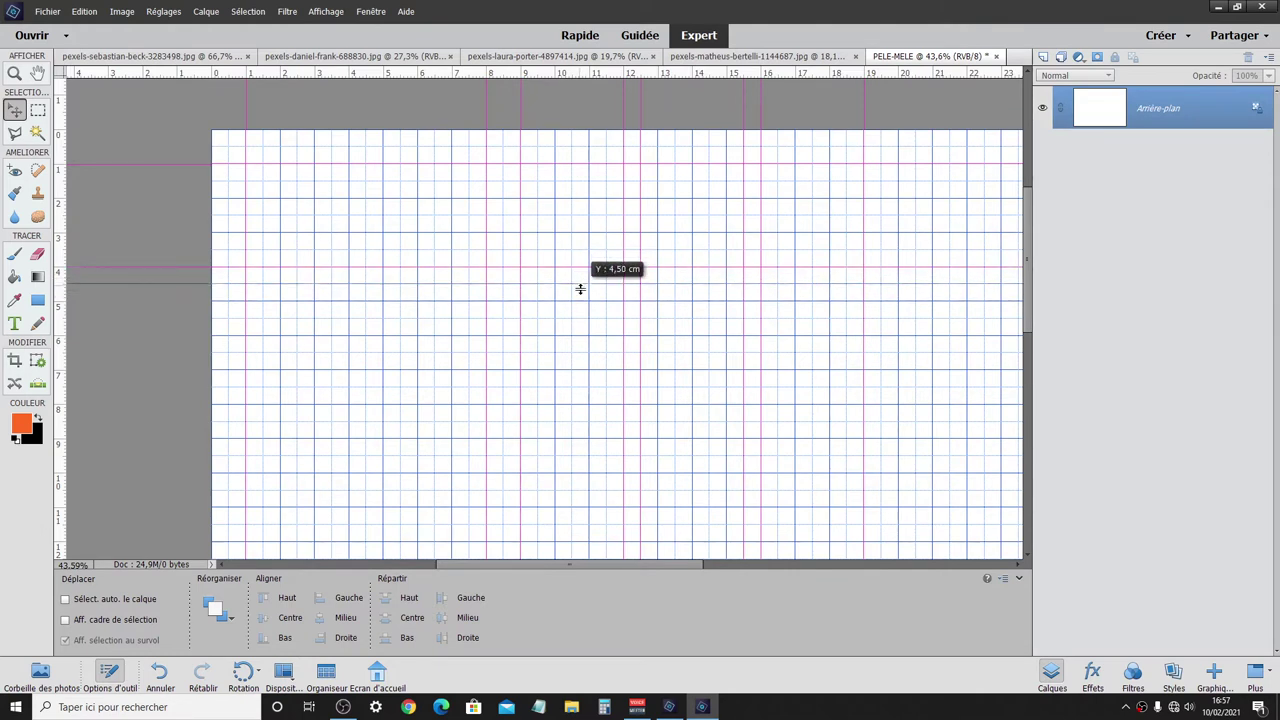
{"action": "left_click_drag", "start_coordinate": [579, 286], "coordinate": [581, 299]}
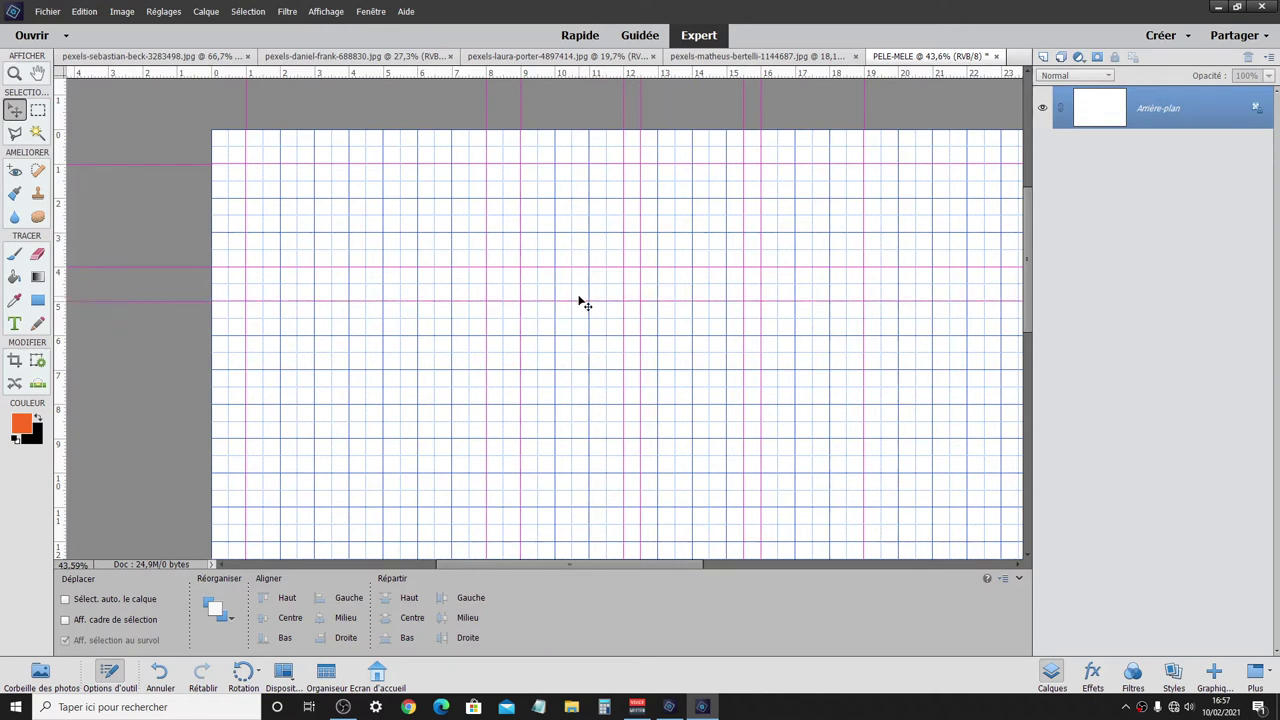
{"action": "left_click_drag", "start_coordinate": [577, 81], "coordinate": [584, 433]}
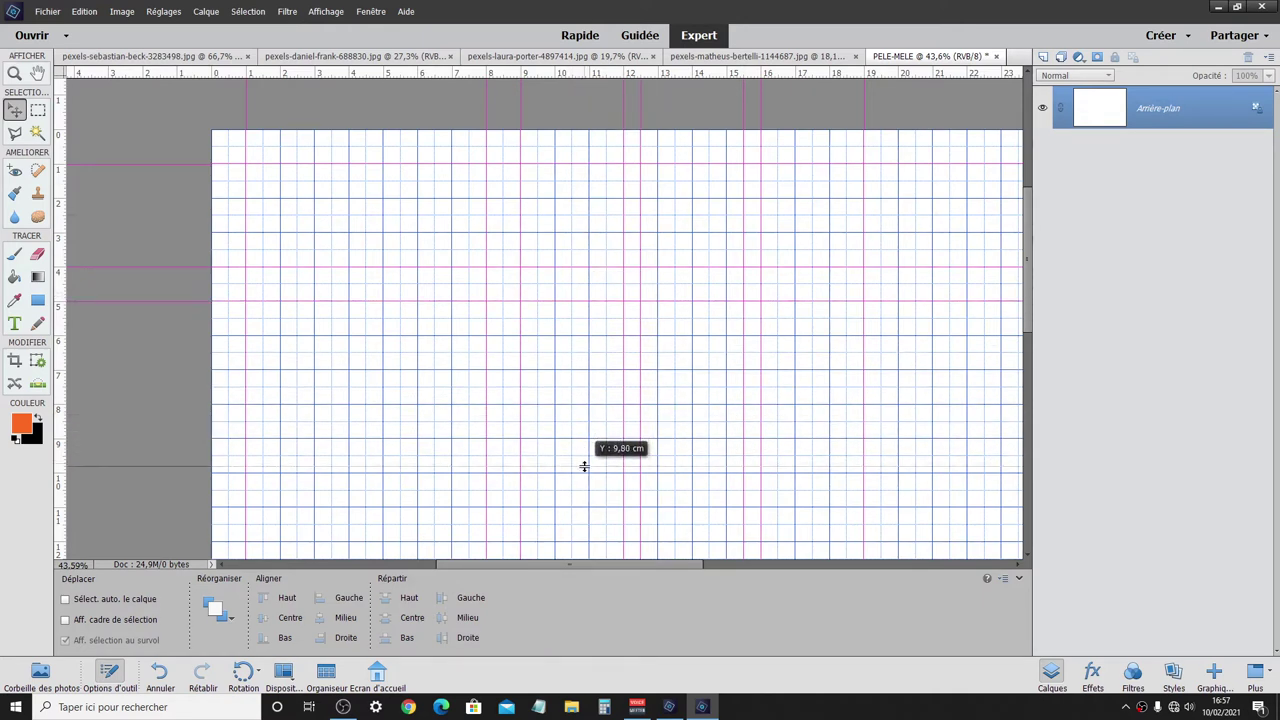
{"action": "left_click_drag", "start_coordinate": [584, 433], "coordinate": [581, 471]}
{"action": "key", "text": "ctrl+apostrophe"}
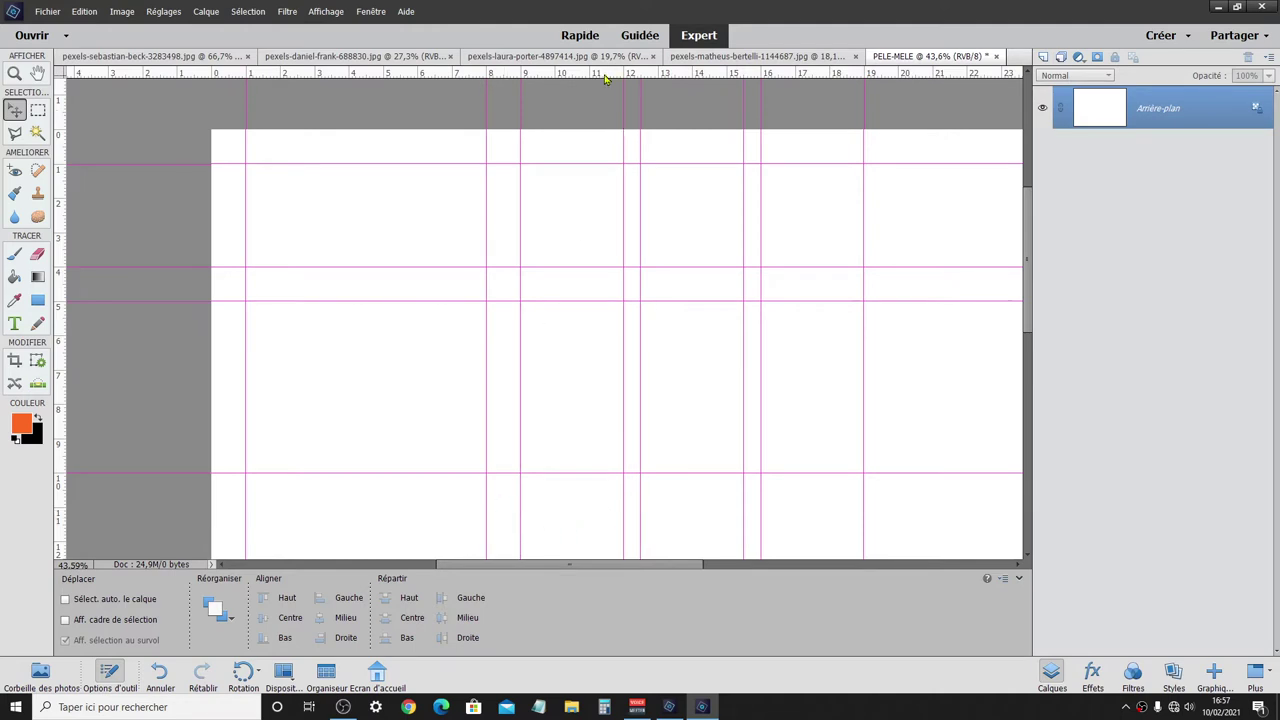
{"action": "left_click_drag", "start_coordinate": [604, 78], "coordinate": [628, 519]}
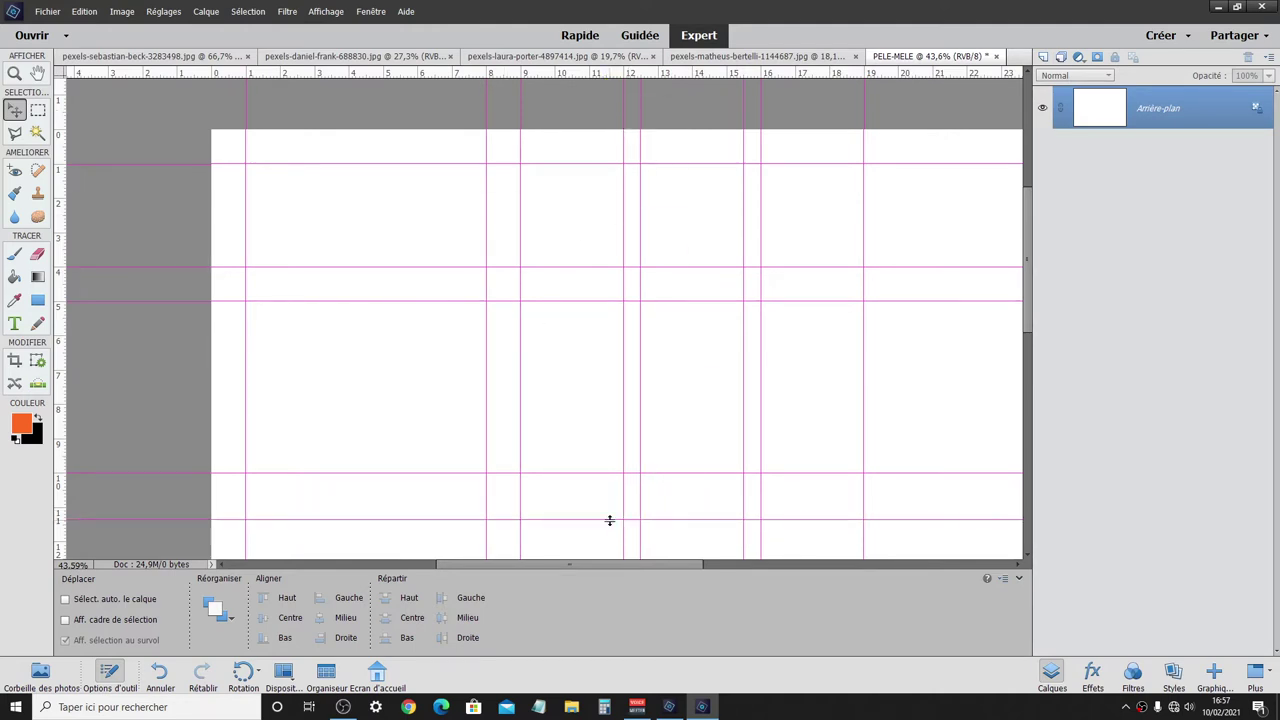
{"action": "left_click_drag", "start_coordinate": [608, 519], "coordinate": [608, 488]}
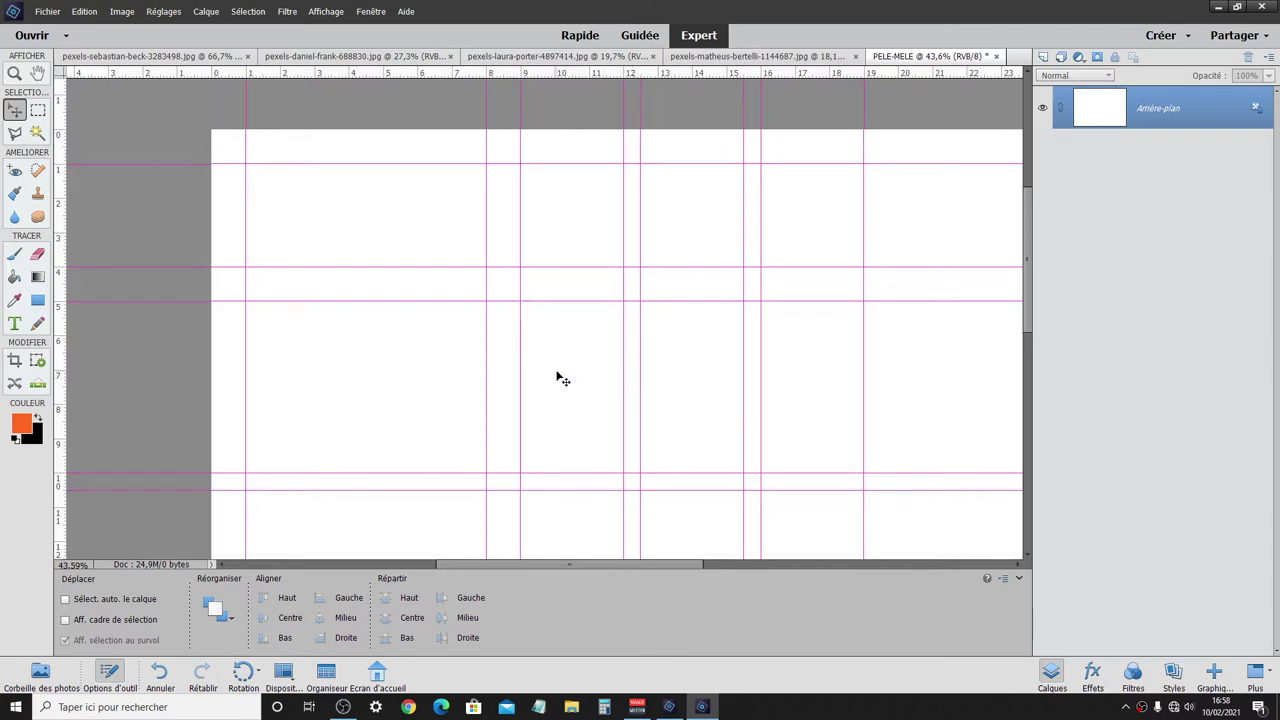
- Save As a PSD named pele-mele-structure, replacing the old file name
{"action": "left_click", "coordinate": [47, 11]}
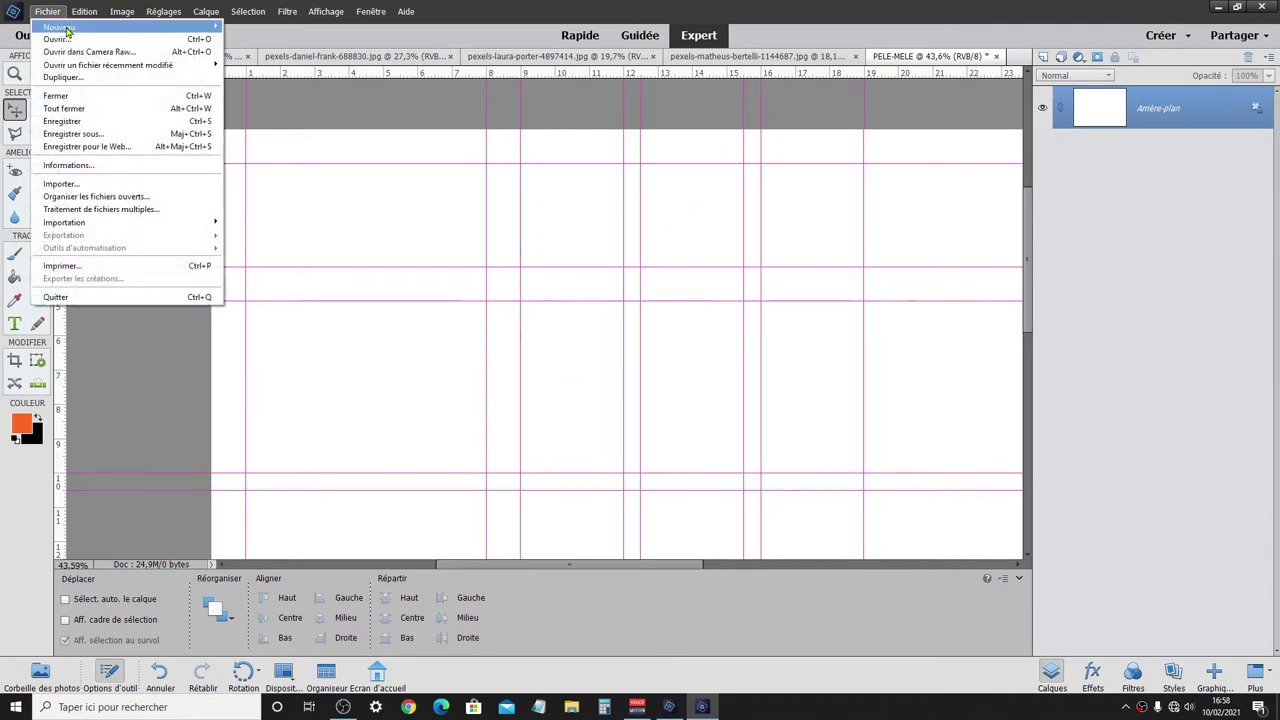
{"action": "left_click", "coordinate": [75, 133]}
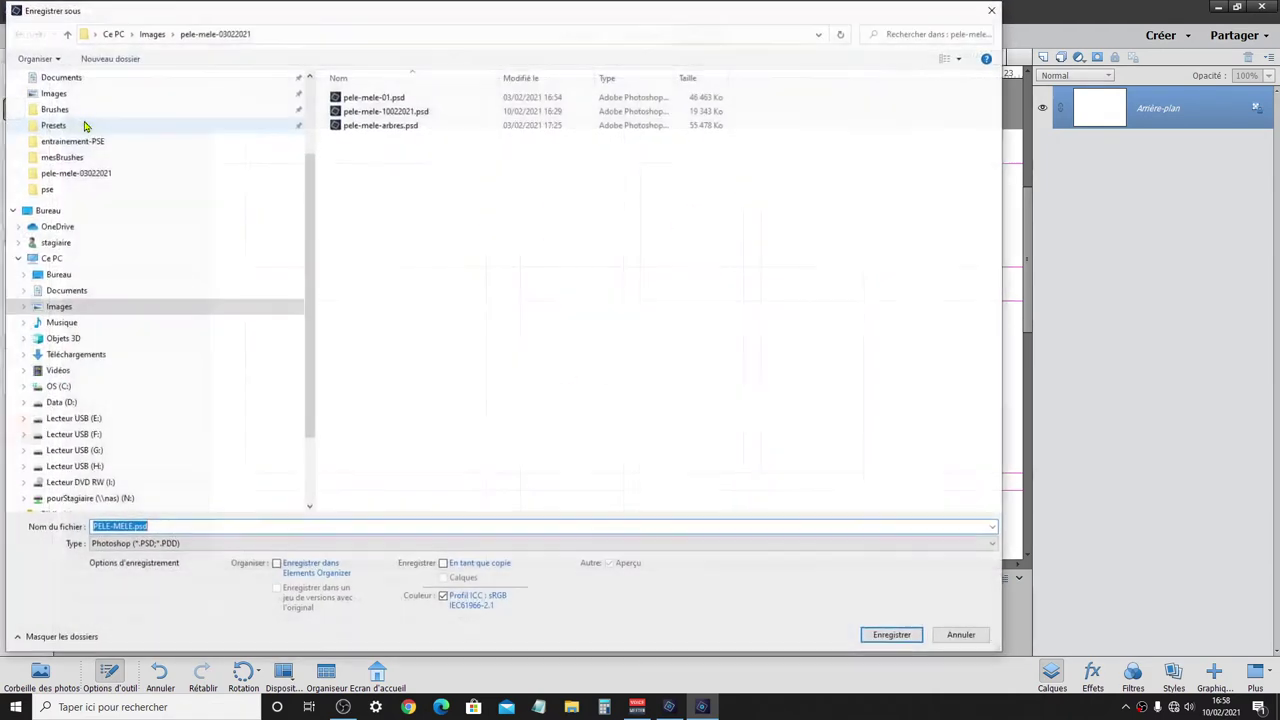
{"action": "left_click", "coordinate": [208, 527]}
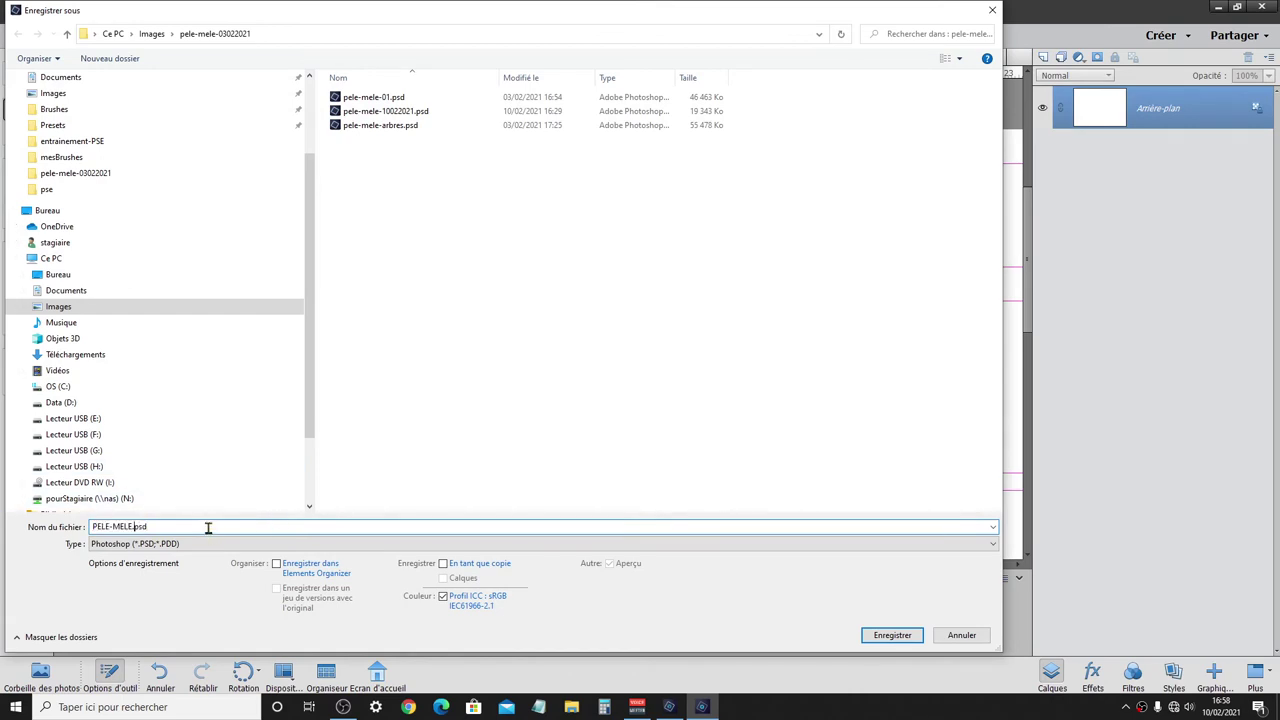
{"action": "key", "text": "shift+Home"}
{"action": "key", "text": "BackSpace"}
{"action": "type", "text": "pele-"}
{"action": "type", "text": "mele-s"}
{"action": "type", "text": "t"}
{"action": "key", "text": "Return"}
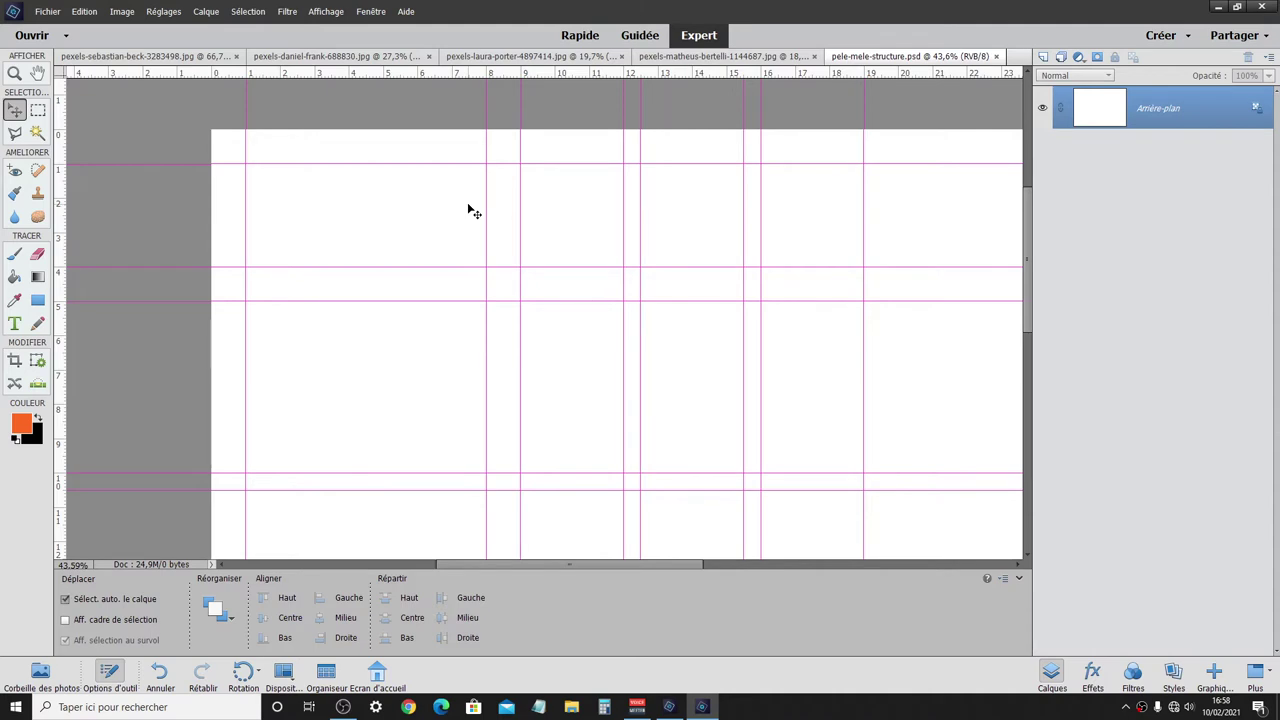
- Move the right vertical guide to 20 cm and hide the grid
{"action": "key", "text": "ctrl+apostrophe"}
{"action": "key", "text": "ctrl+apostrophe"}
{"action": "mouse_move", "coordinate": [862, 209]}
{"action": "left_mouse_down"}
{"action": "mouse_move", "coordinate": [899, 209]}
{"action": "mouse_move", "coordinate": [888, 210]}
{"action": "mouse_move", "coordinate": [898, 221]}
{"action": "mouse_move", "coordinate": [966, 201]}
{"action": "left_mouse_up"}
{"action": "key", "text": "ctrl+apostrophe"}
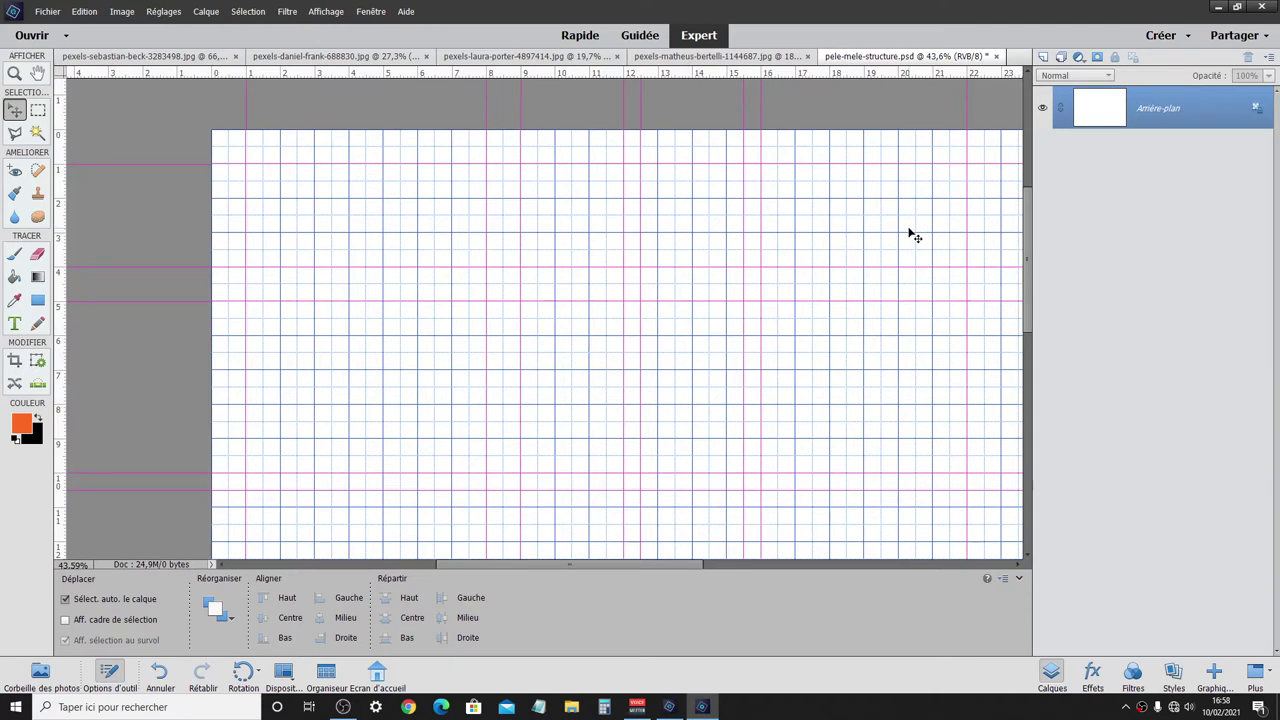
{"action": "key", "text": "ctrl+apostrophe"}
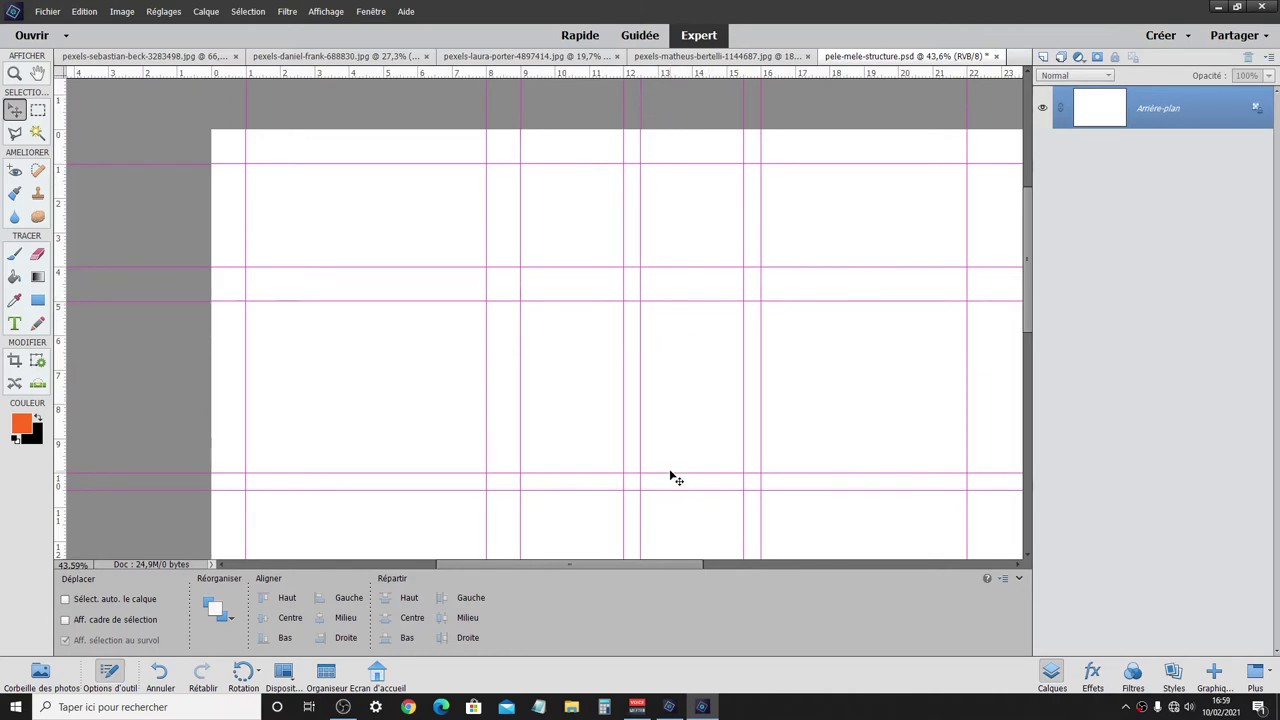
- Add a new horizontal guide at about 8 cm using the grid
{"action": "key", "text": "ctrl+apostrophe"}
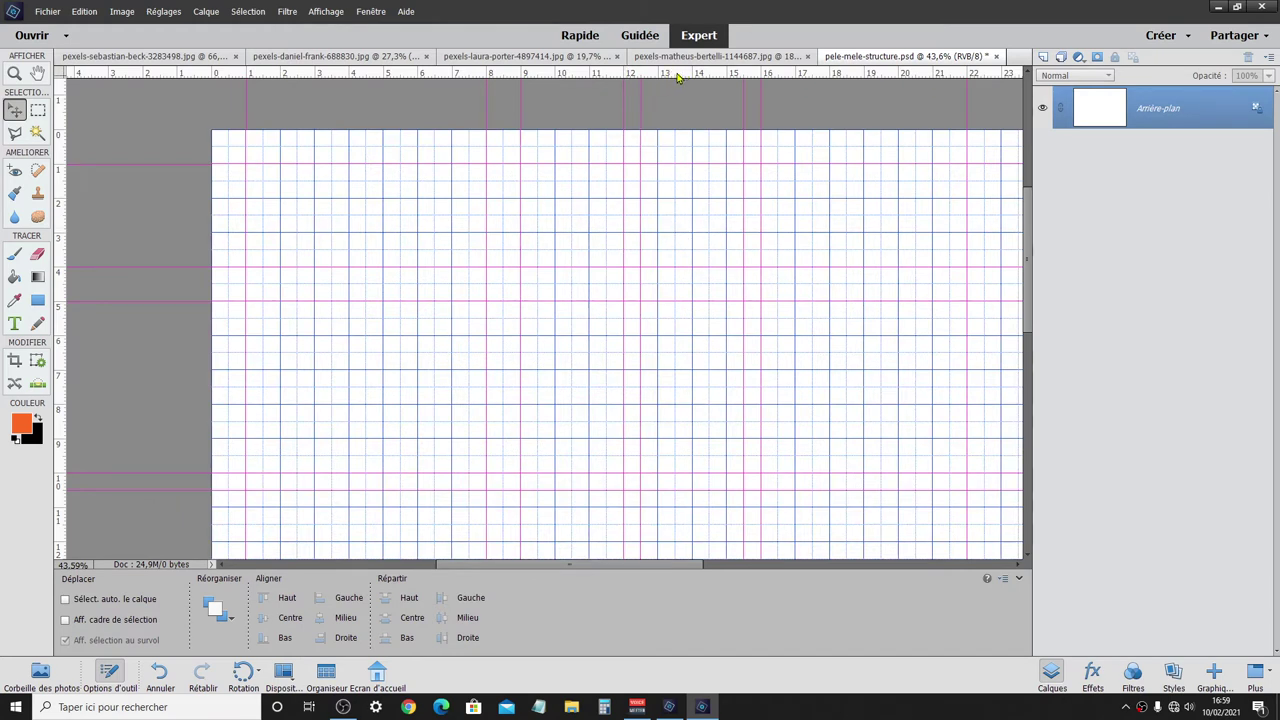
{"action": "left_click_drag", "start_coordinate": [676, 78], "coordinate": [682, 335]}
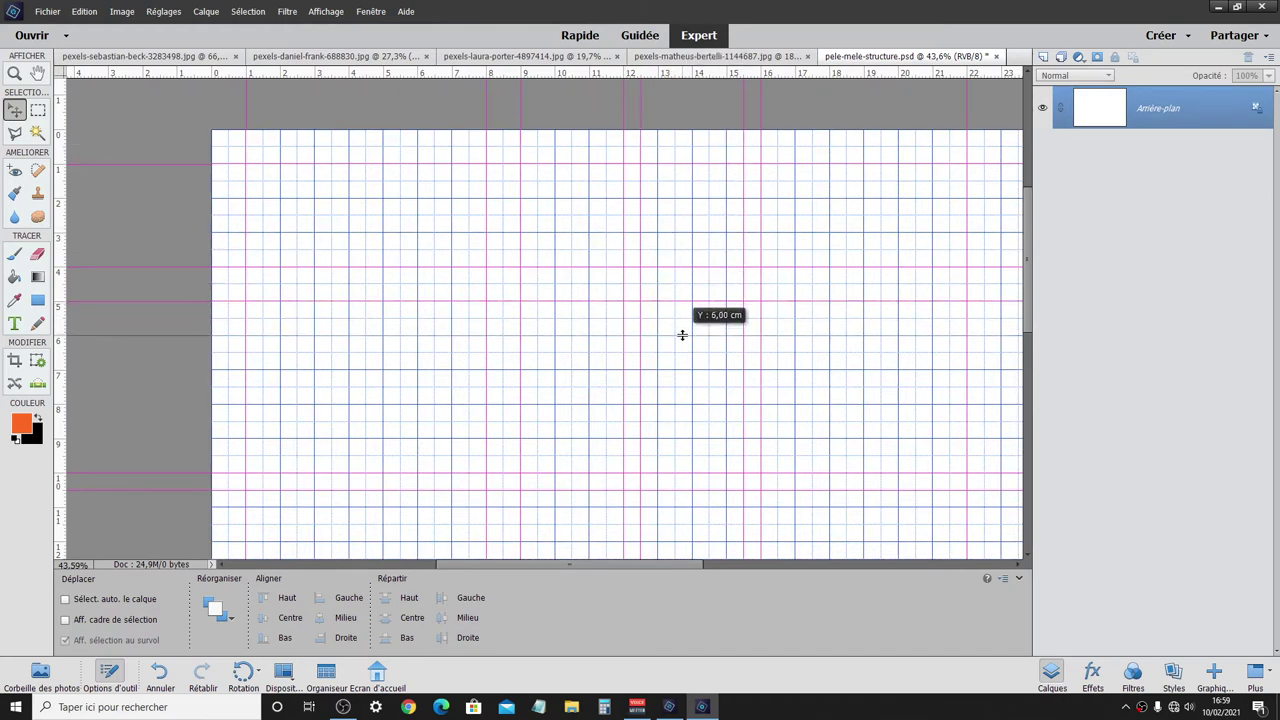
{"action": "left_click_drag", "start_coordinate": [682, 335], "coordinate": [679, 405]}
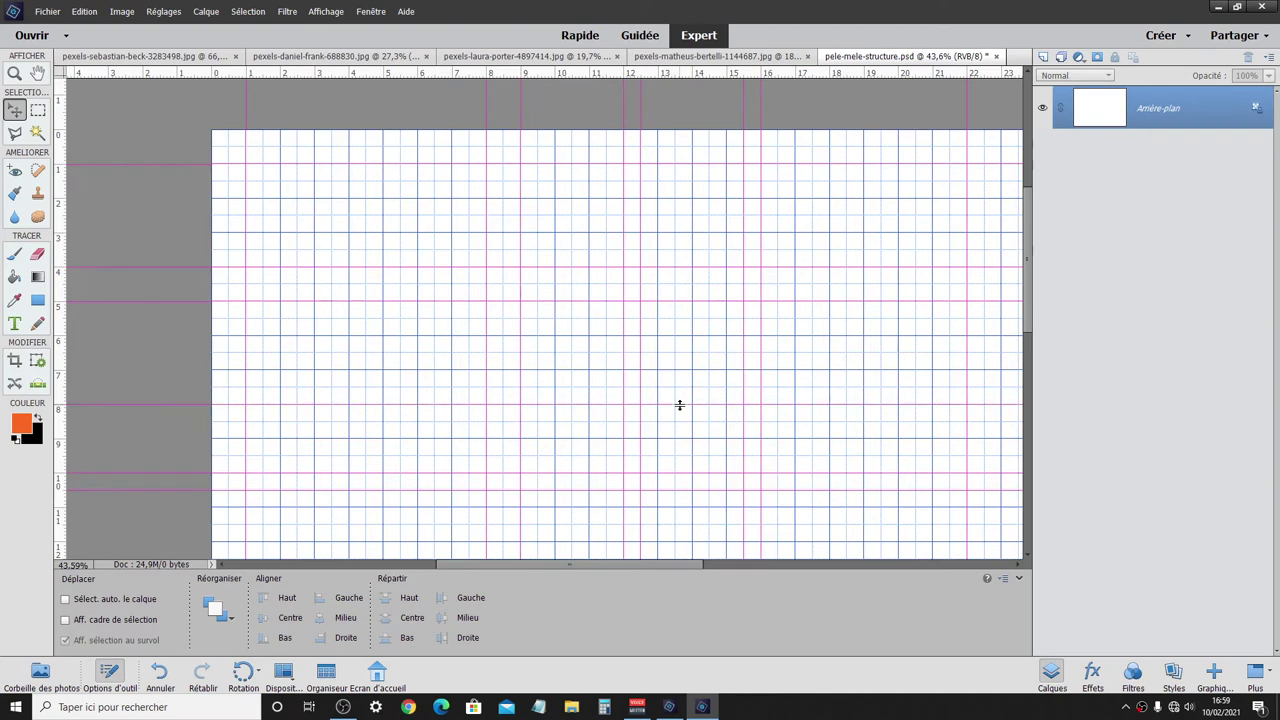
{"action": "key", "text": "ctrl+apostrophe"}
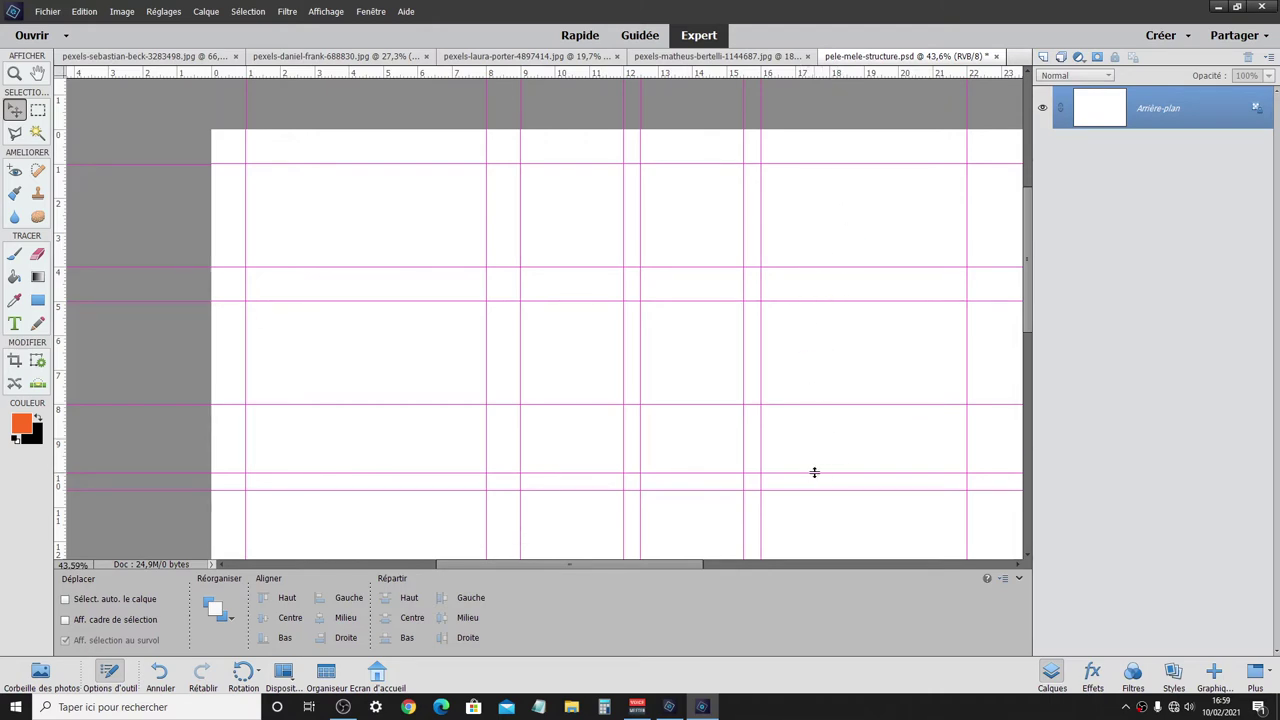
- Adjust horizontal guides to about 9 cm and 12 cm, then hide the grid
{"action": "left_click_drag", "start_coordinate": [814, 472], "coordinate": [814, 428]}
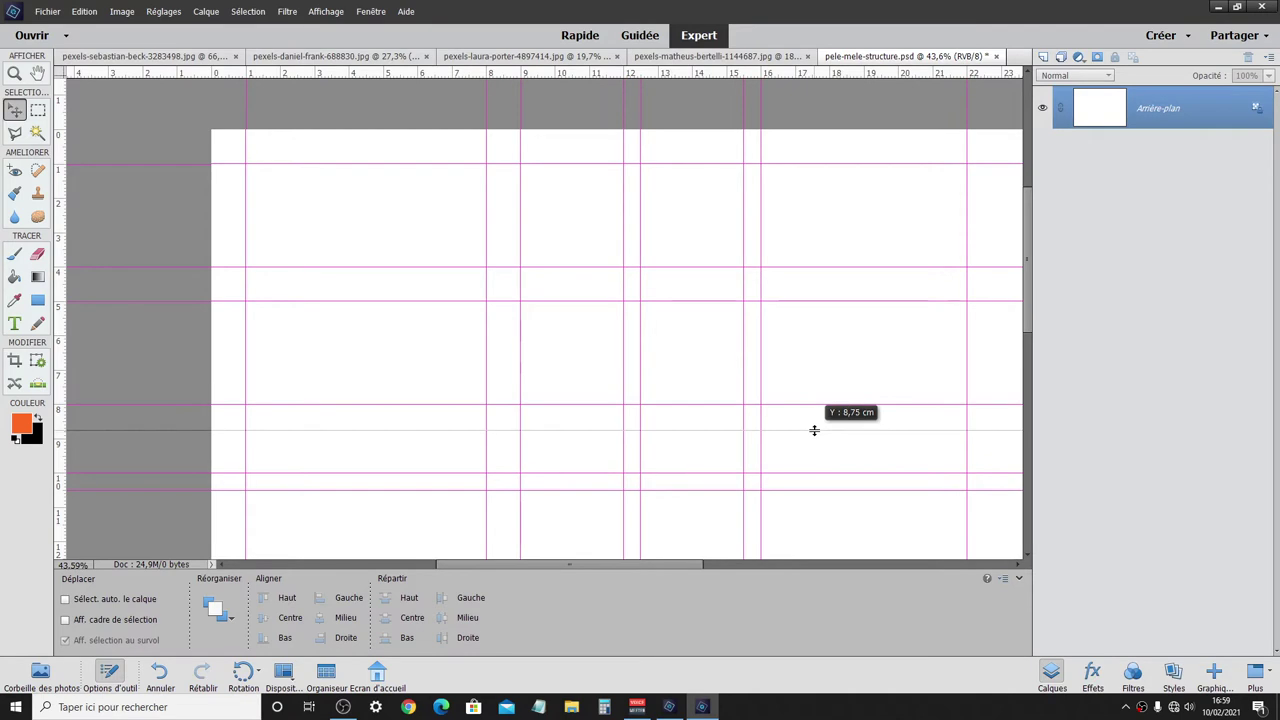
{"action": "key", "text": "ctrl+apostrophe"}
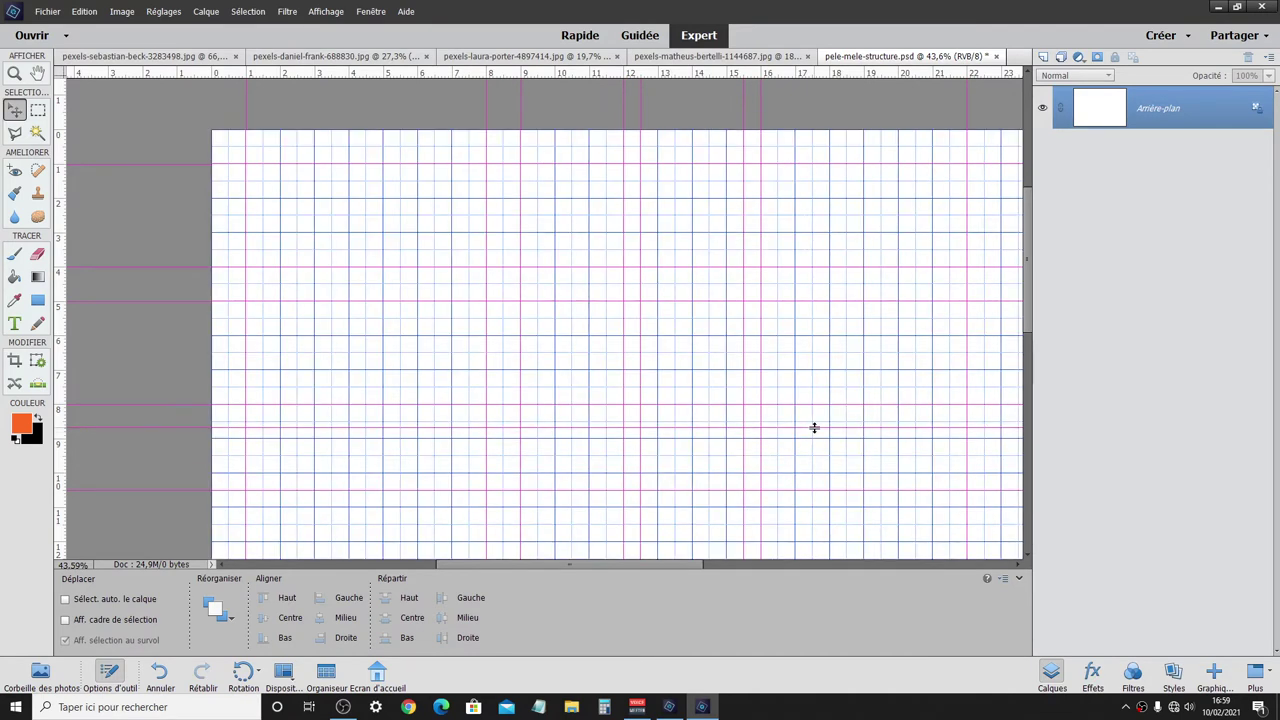
{"action": "left_click_drag", "start_coordinate": [814, 428], "coordinate": [814, 438]}
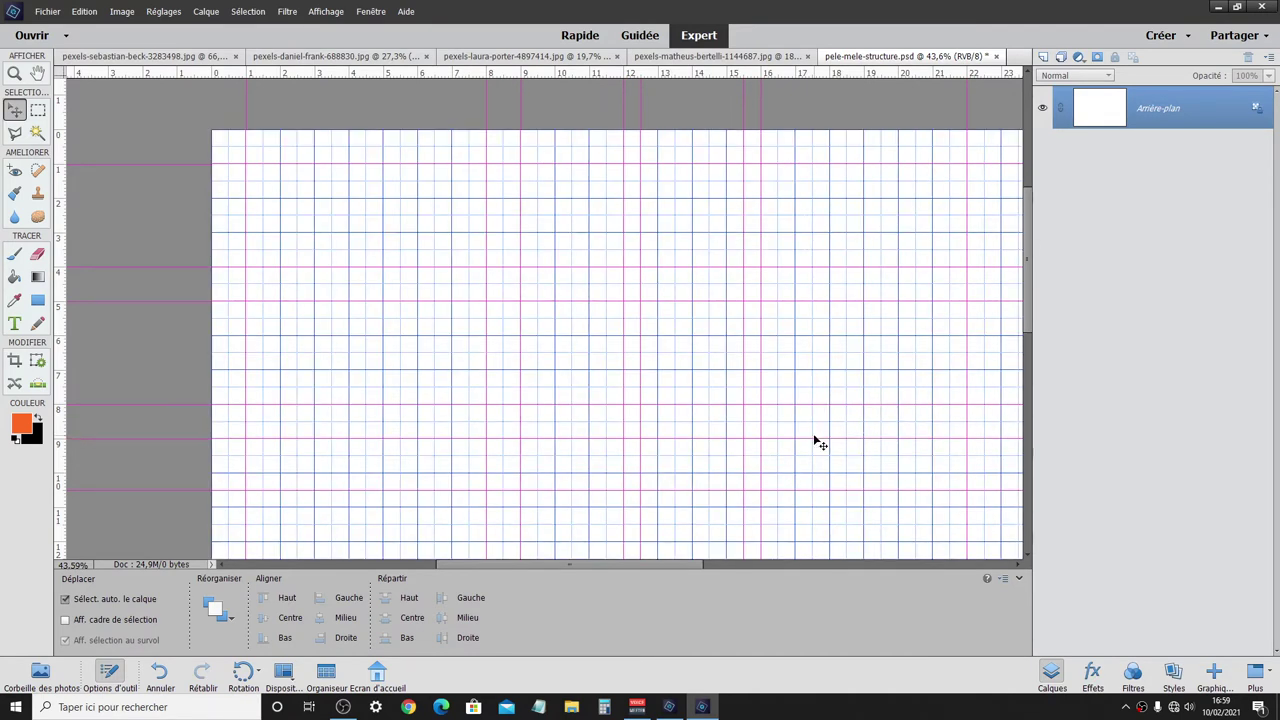
{"action": "key", "text": "ctrl+apostrophe"}
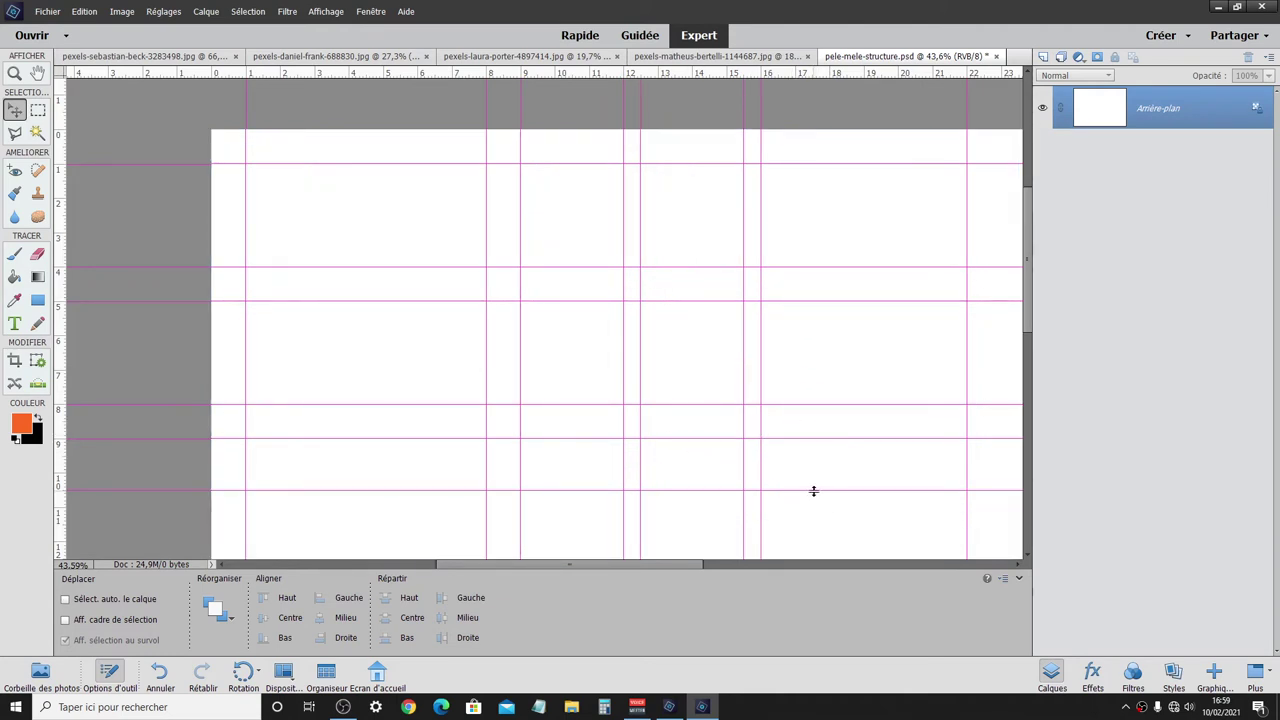
{"action": "key", "text": "ctrl+apostrophe"}
{"action": "left_click_drag", "start_coordinate": [813, 491], "coordinate": [821, 541]}
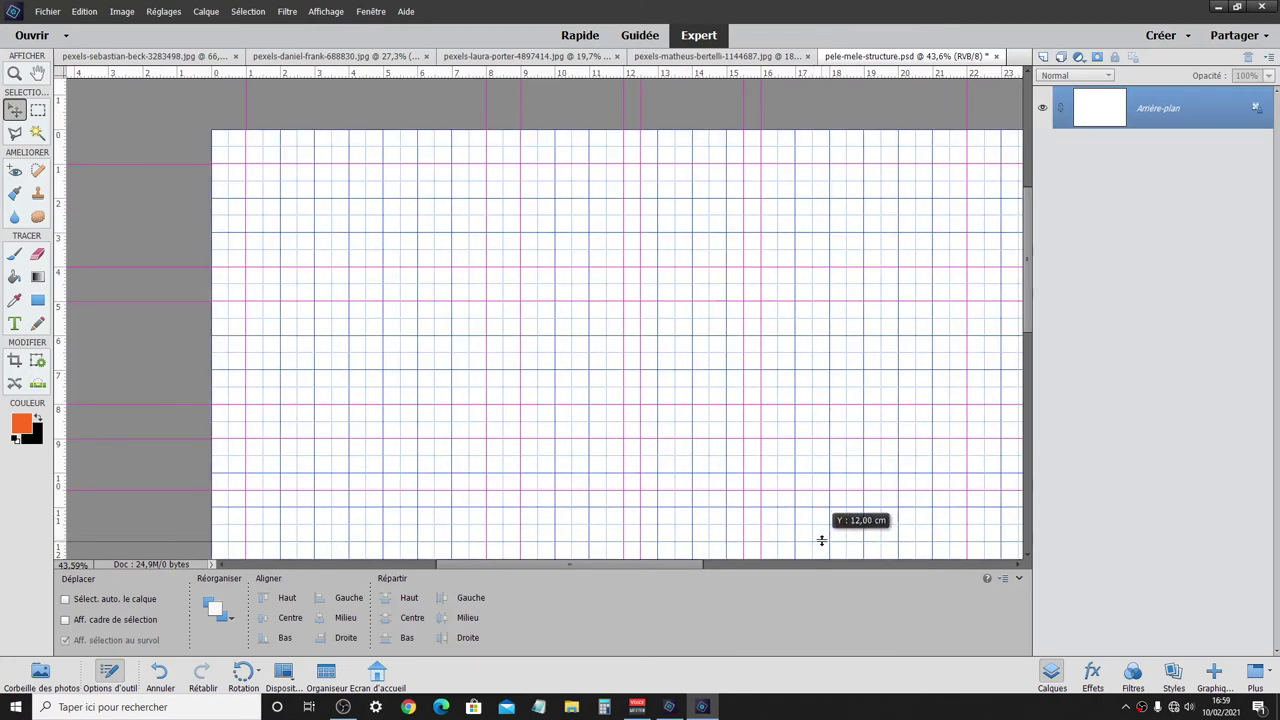
{"action": "key", "text": "ctrl+apostrophe"}
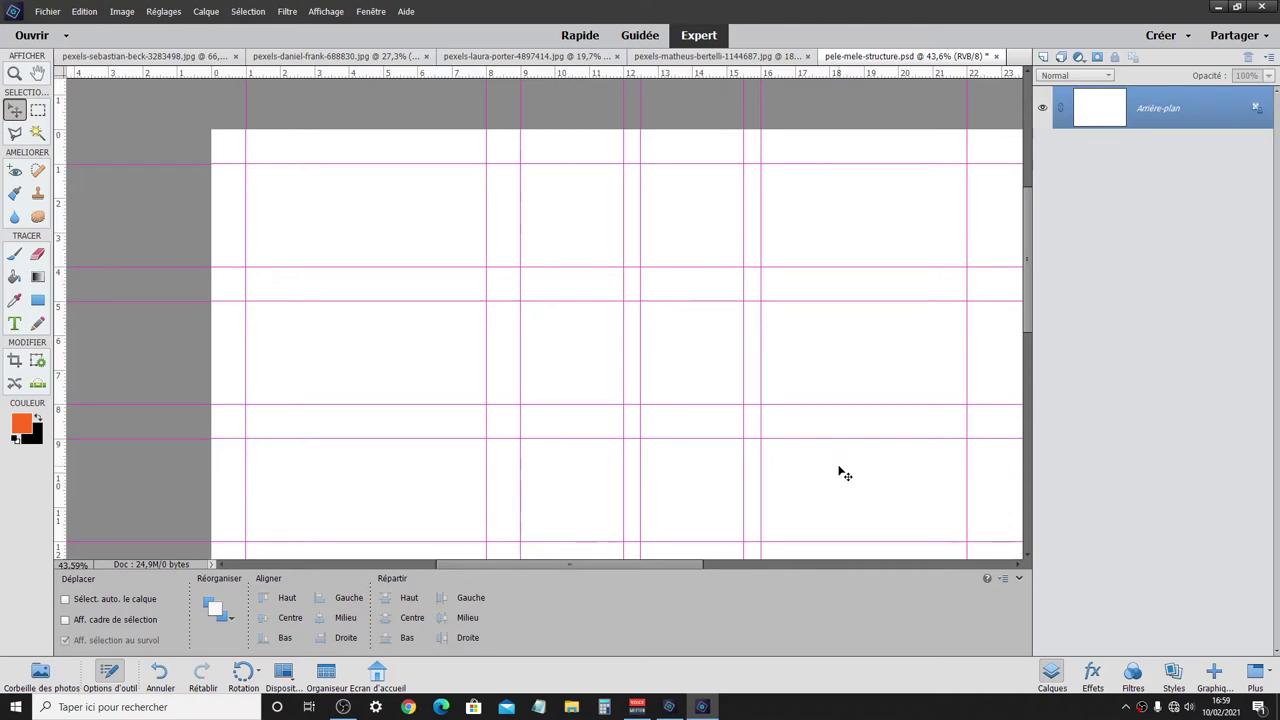
- Save the document and try a rough 7 × 3 cm marquee of the top-left zone
{"action": "left_click", "coordinate": [47, 11]}
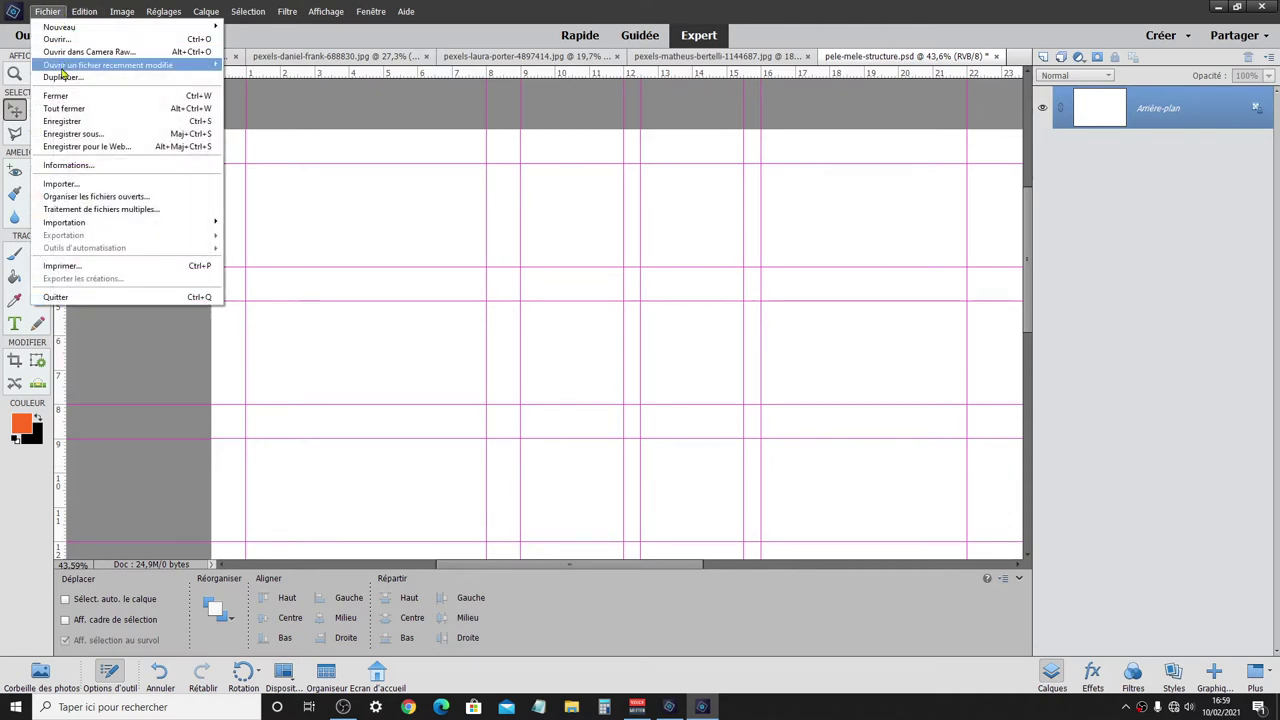
{"action": "left_click", "coordinate": [68, 123]}
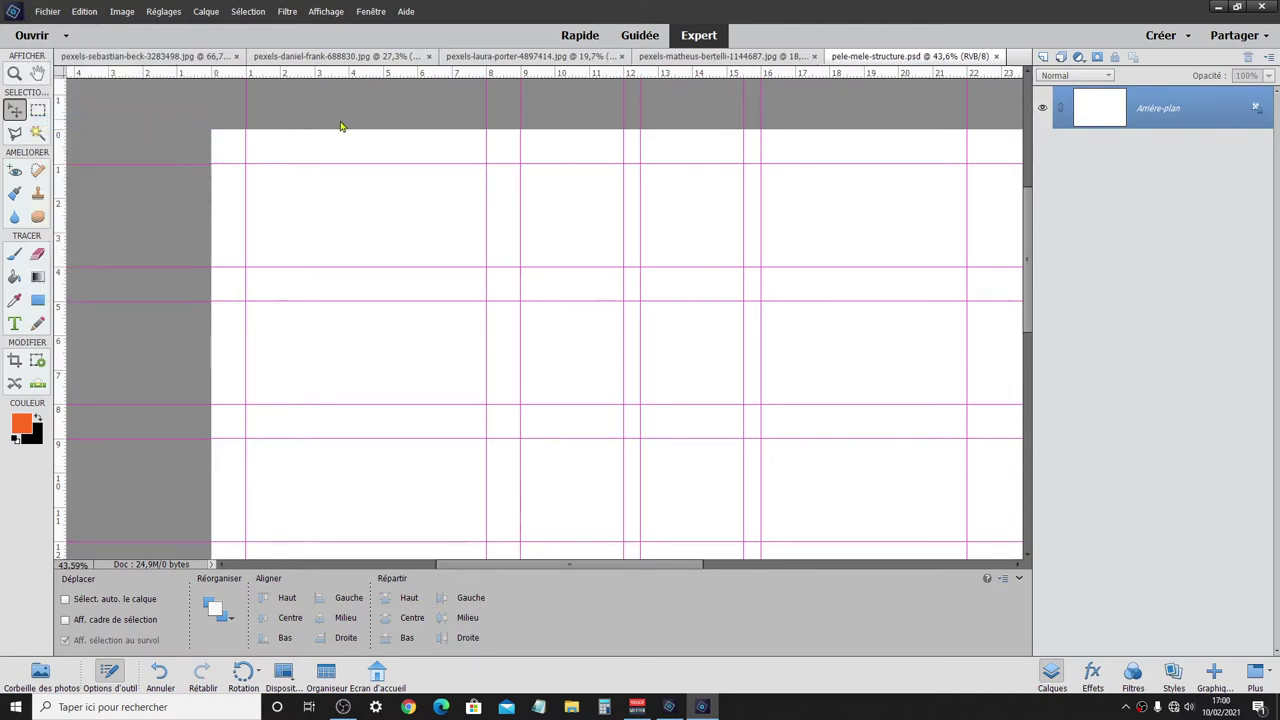
{"action": "left_click", "coordinate": [38, 111]}
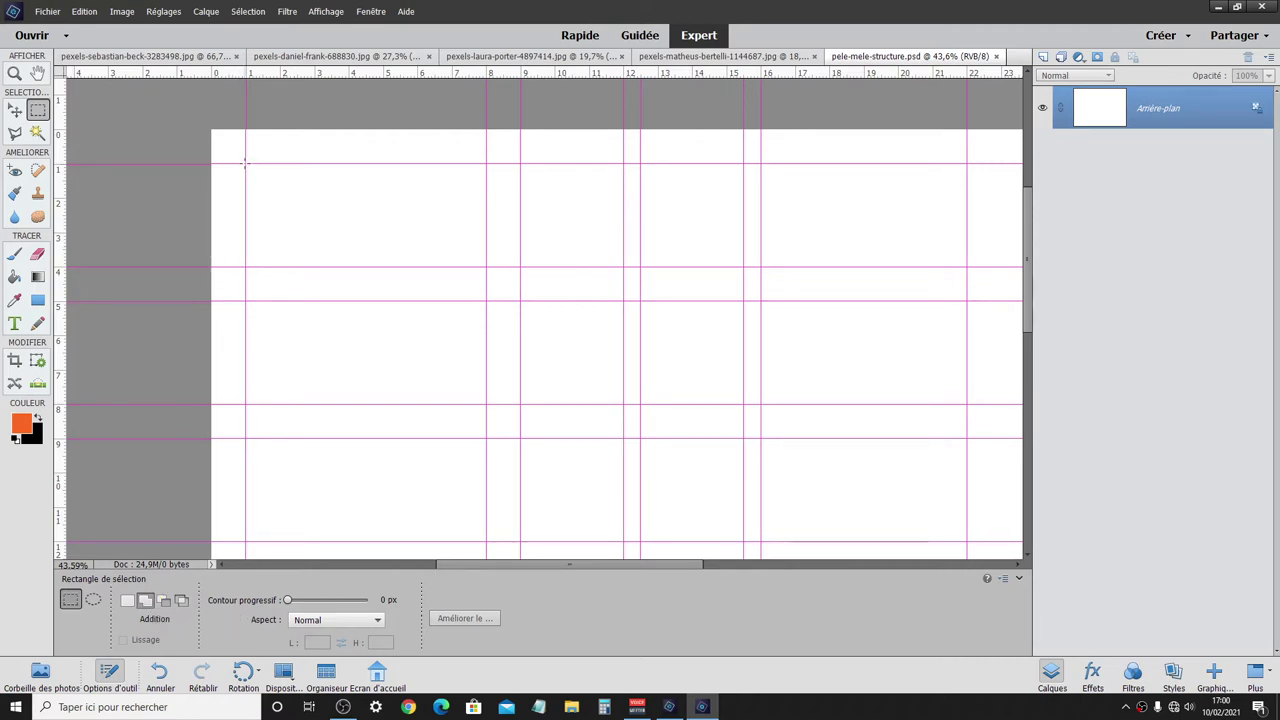
{"action": "left_click_drag", "start_coordinate": [245, 163], "coordinate": [484, 265]}
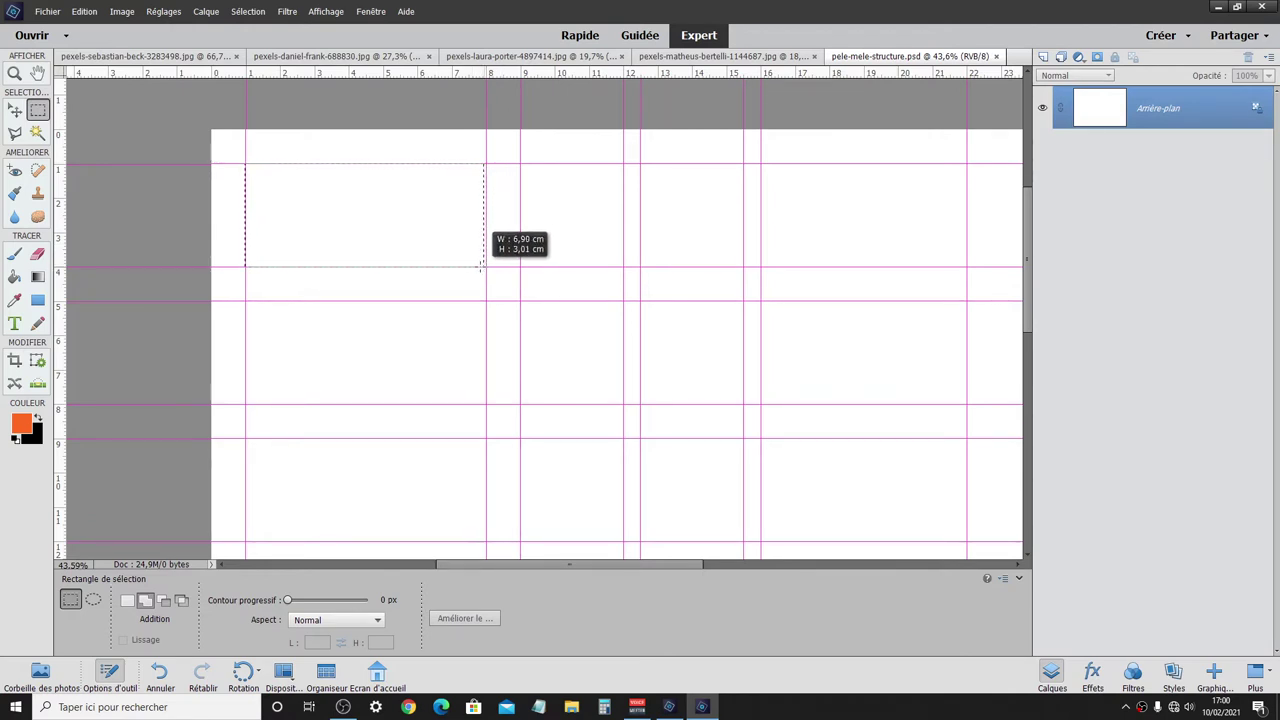
{"action": "left_click_drag", "start_coordinate": [484, 265], "coordinate": [484, 267]}
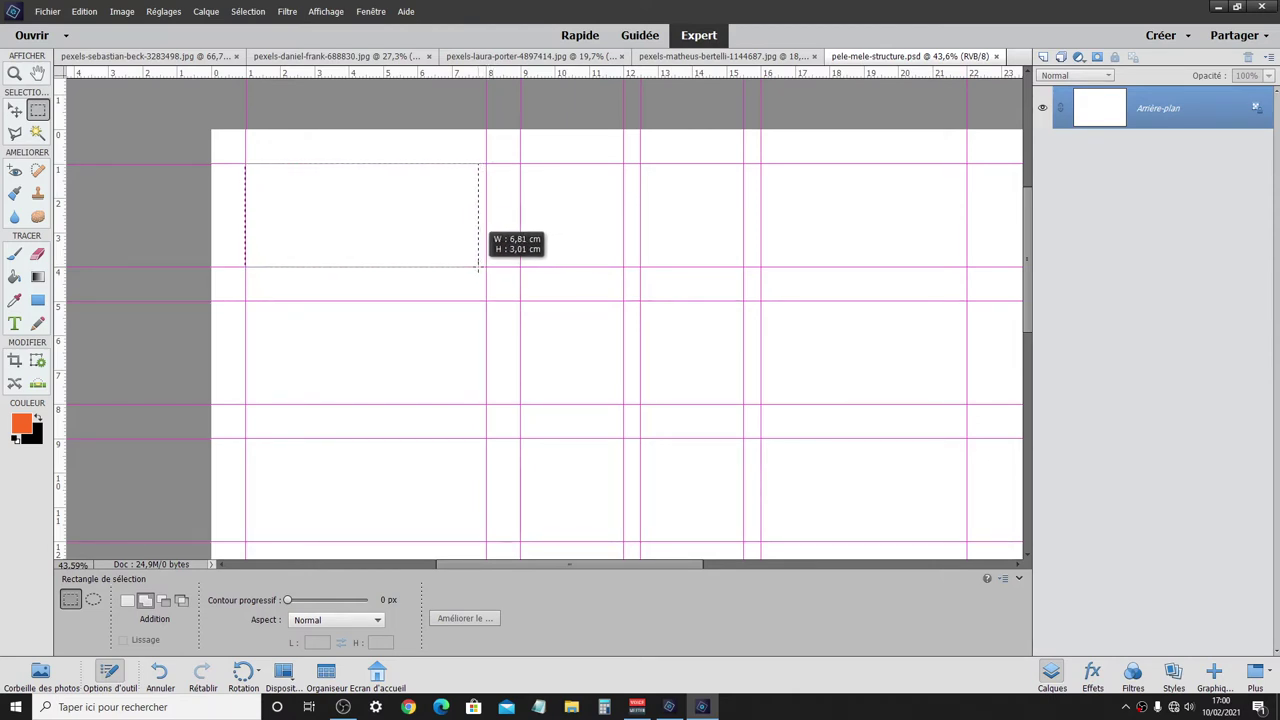
{"action": "left_click_drag", "start_coordinate": [484, 267], "coordinate": [477, 267]}
{"action": "left_click", "coordinate": [469, 266]}
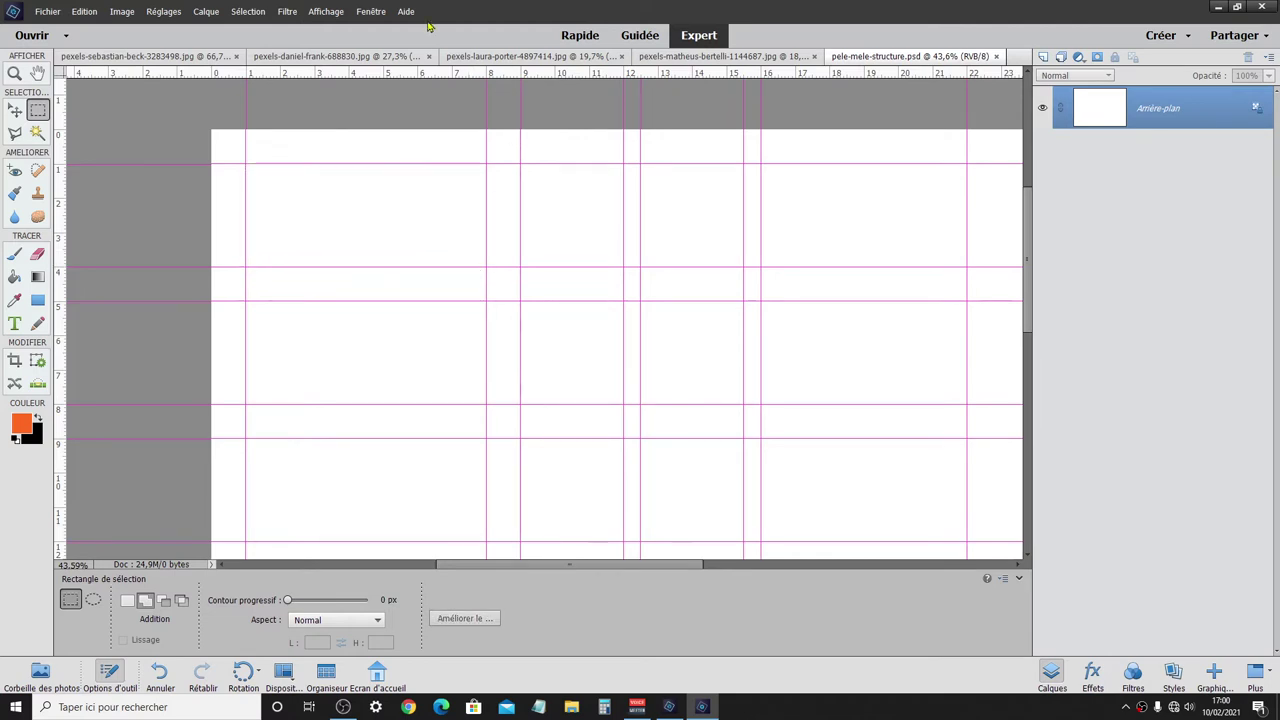
- Enable snapping to guides and select the 7 × 3 cm top-left zone
{"action": "left_click", "coordinate": [348, 13]}
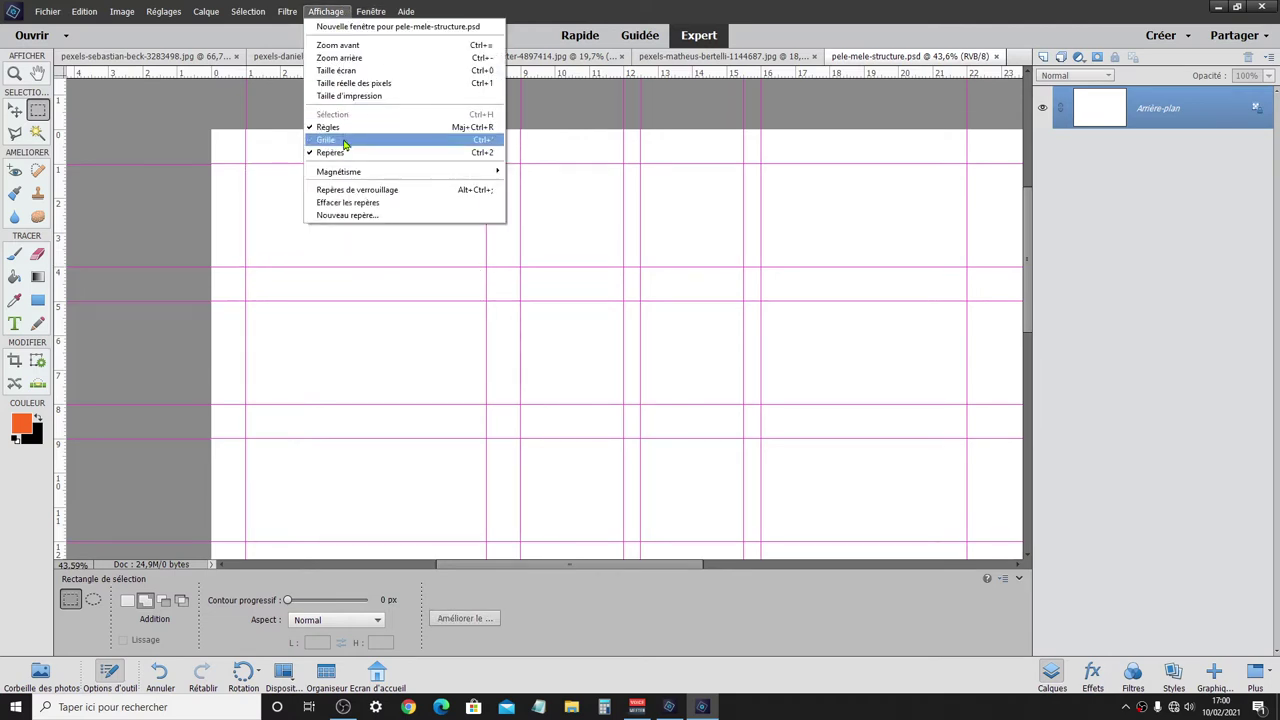
{"action": "mouse_move", "coordinate": [340, 172]}
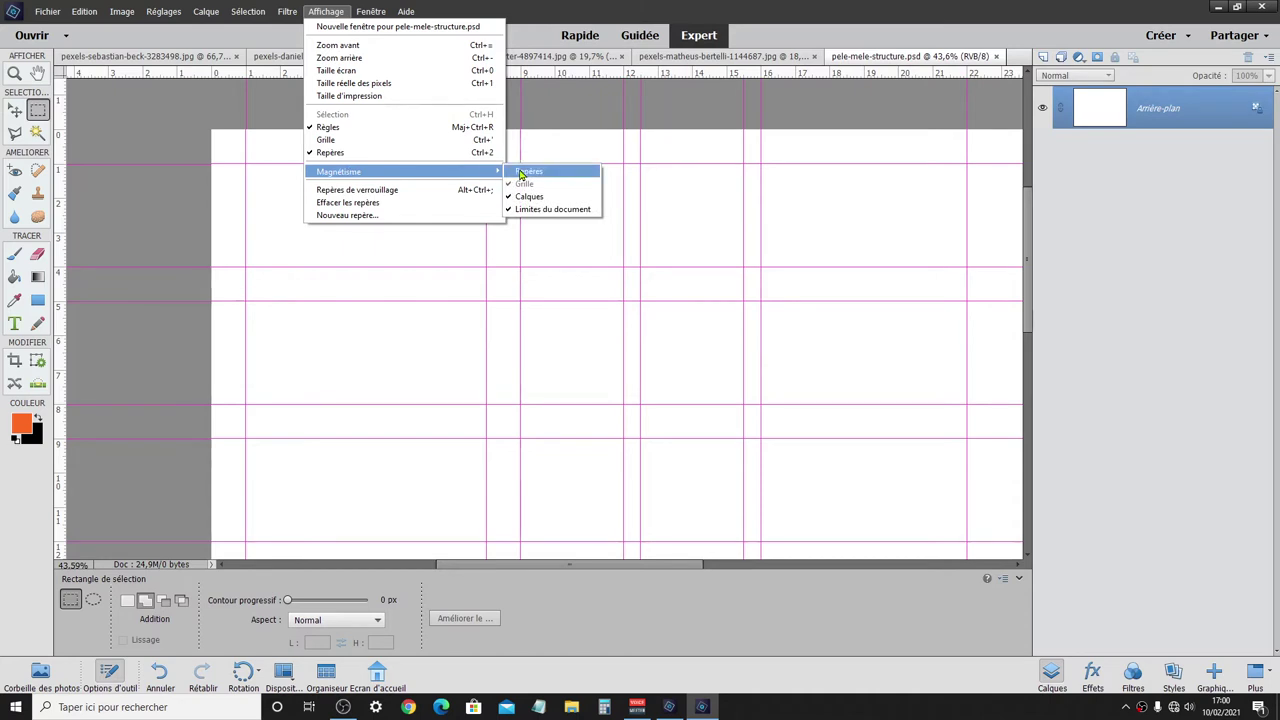
{"action": "left_click", "coordinate": [576, 178]}
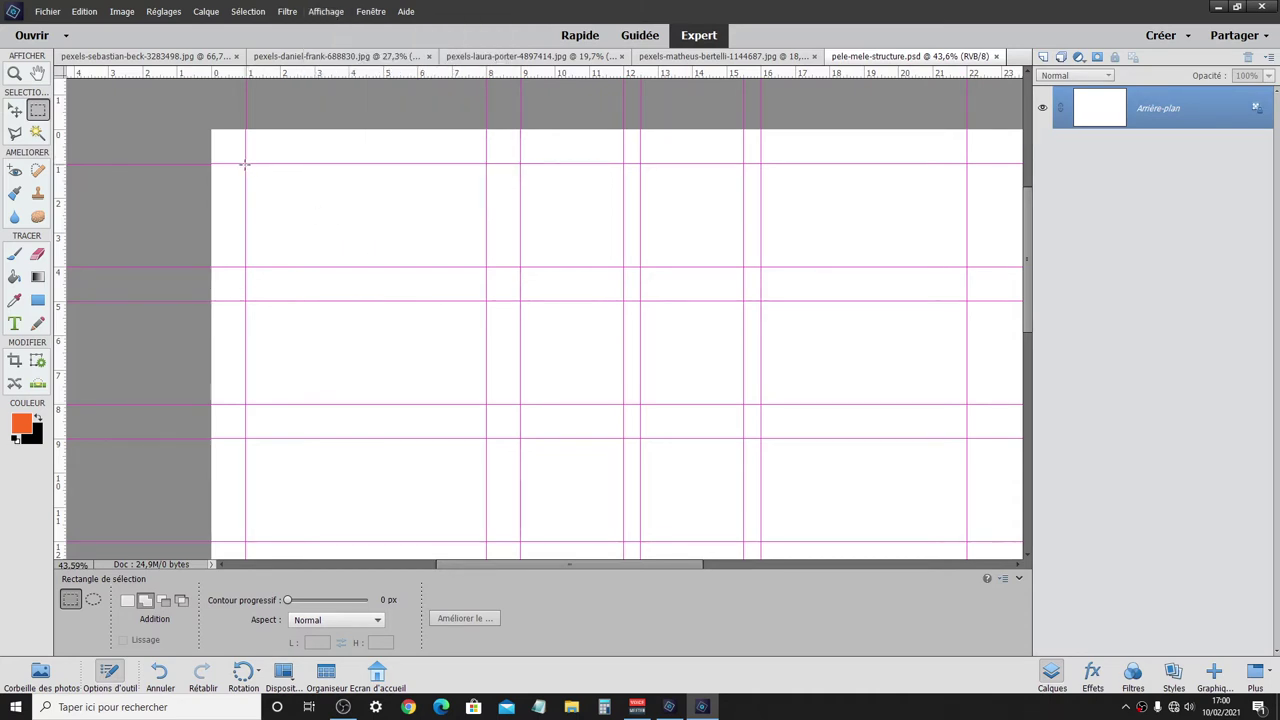
{"action": "scroll", "coordinate": [245, 165], "scroll_direction": "up", "scroll_amount": 3}
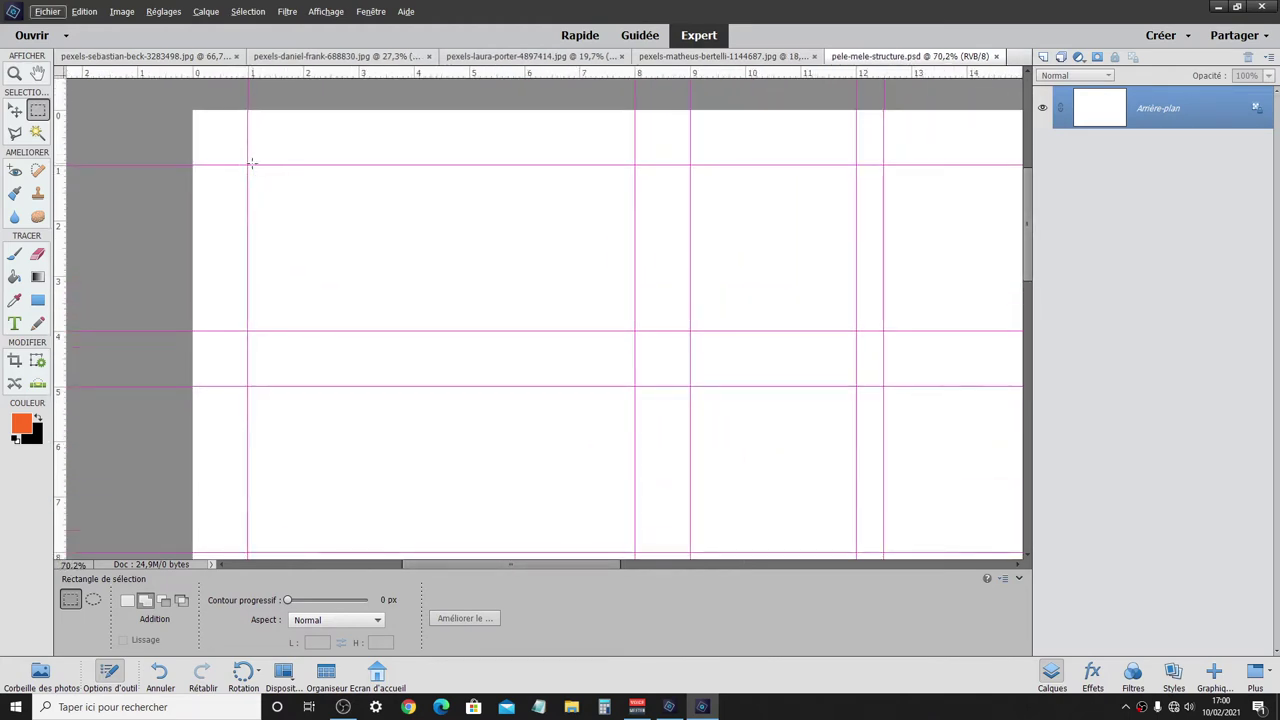
{"action": "mouse_move", "coordinate": [247, 166]}
{"action": "left_mouse_down"}
{"action": "mouse_move", "coordinate": [578, 331]}
{"action": "mouse_move", "coordinate": [621, 331]}
{"action": "left_mouse_up"}
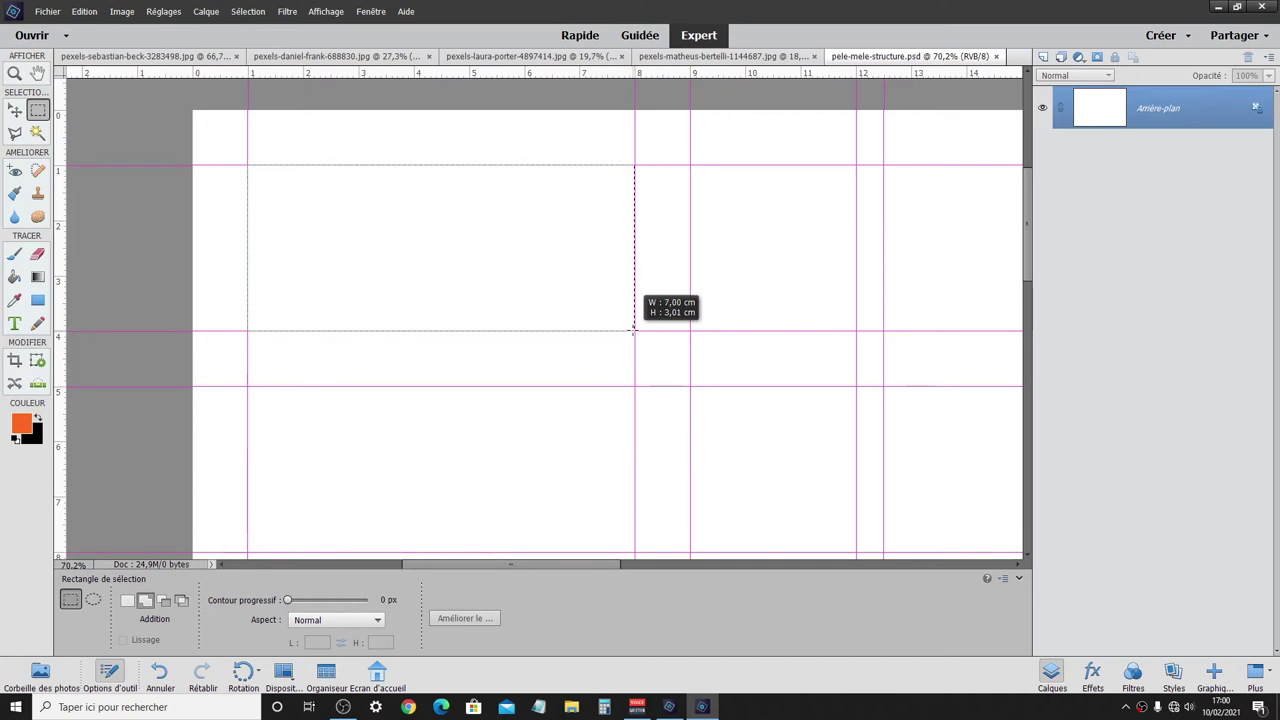
{"action": "left_click_drag", "start_coordinate": [621, 331], "coordinate": [634, 331]}
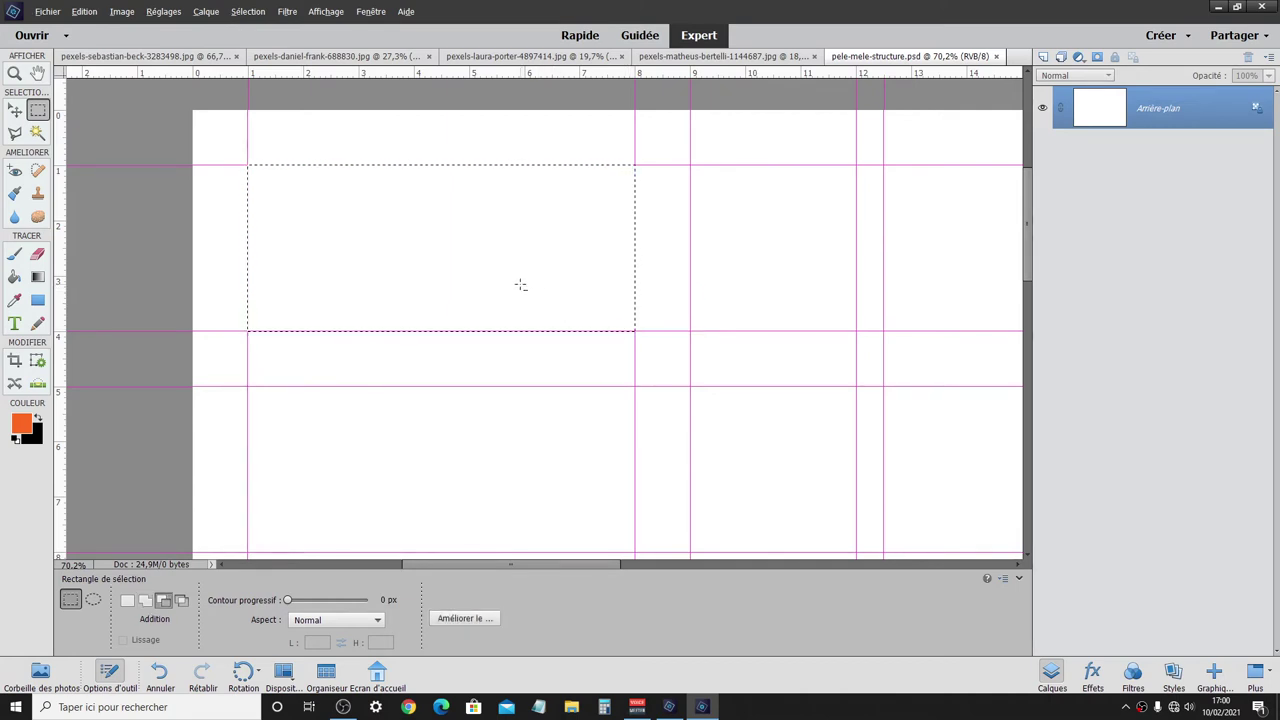
{"action": "scroll", "coordinate": [519, 285], "scroll_direction": "down", "scroll_amount": 2}
{"action": "scroll", "coordinate": [519, 285], "scroll_direction": "down", "scroll_amount": 1}
{"action": "scroll", "coordinate": [519, 285], "scroll_direction": "down", "scroll_amount": 5}
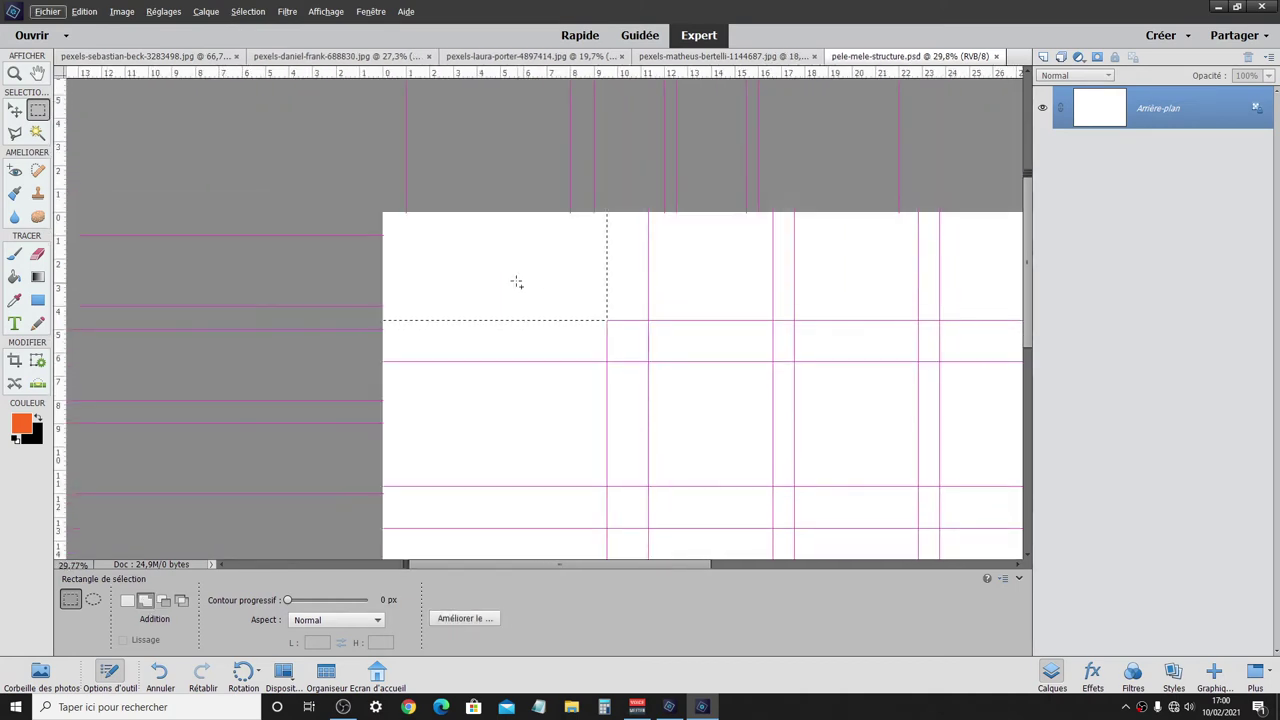
- Add six 3 × 3 cm squares, two columns of three rows, to the selection
{"action": "left_click_drag", "start_coordinate": [640, 434], "coordinate": [451, 328]}
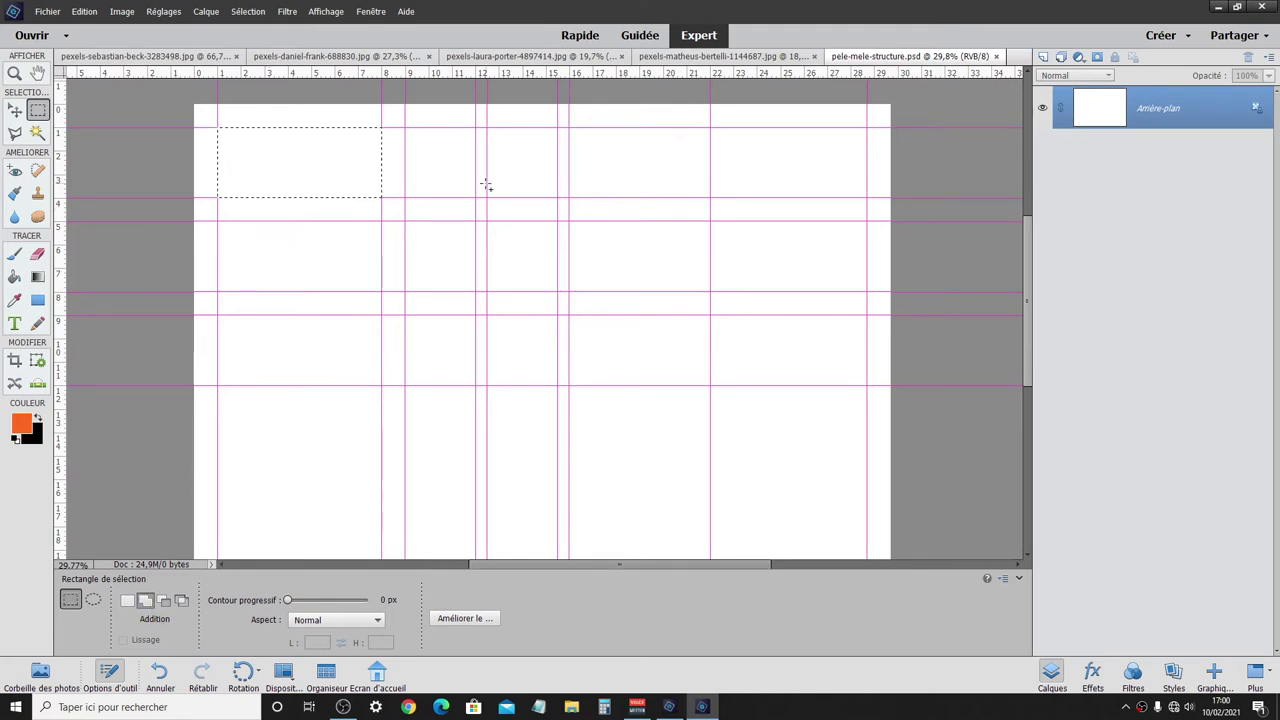
{"action": "left_click_drag", "start_coordinate": [406, 128], "coordinate": [472, 195]}
{"action": "left_click_drag", "start_coordinate": [487, 127], "coordinate": [558, 197]}
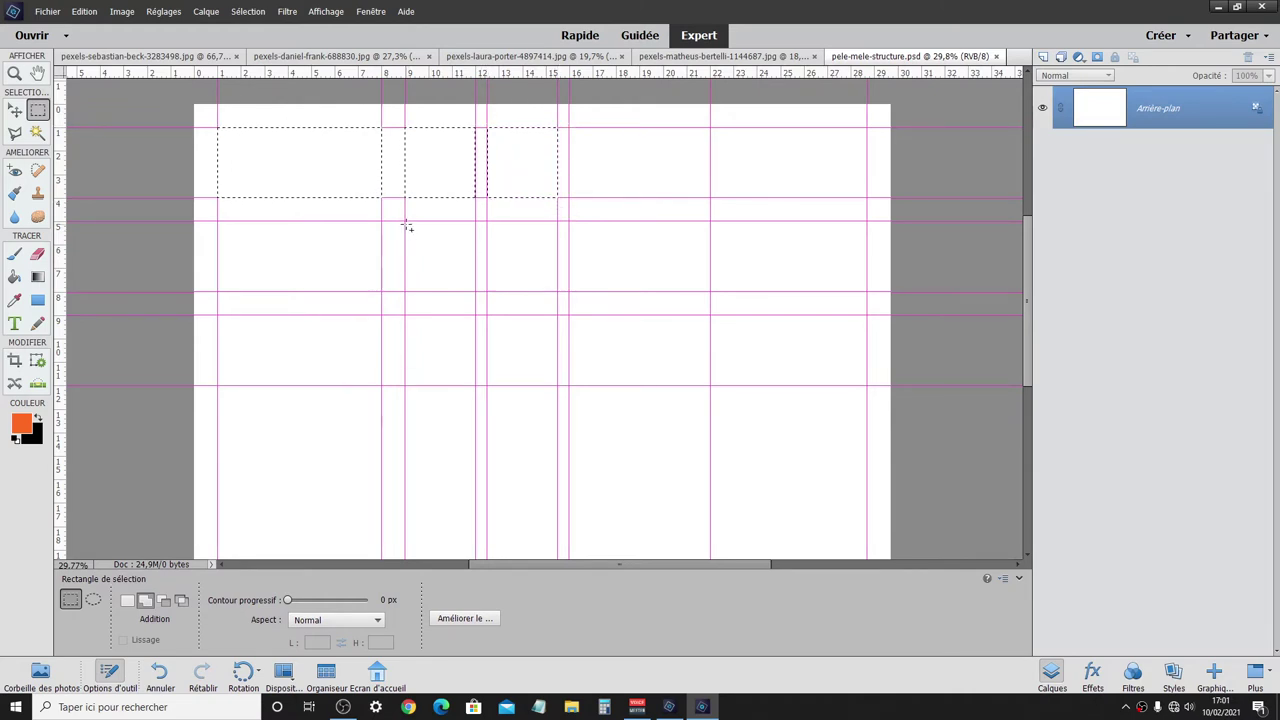
{"action": "mouse_move", "coordinate": [407, 227]}
{"action": "left_mouse_down"}
{"action": "mouse_move", "coordinate": [451, 286]}
{"action": "mouse_move", "coordinate": [475, 291]}
{"action": "left_mouse_up"}
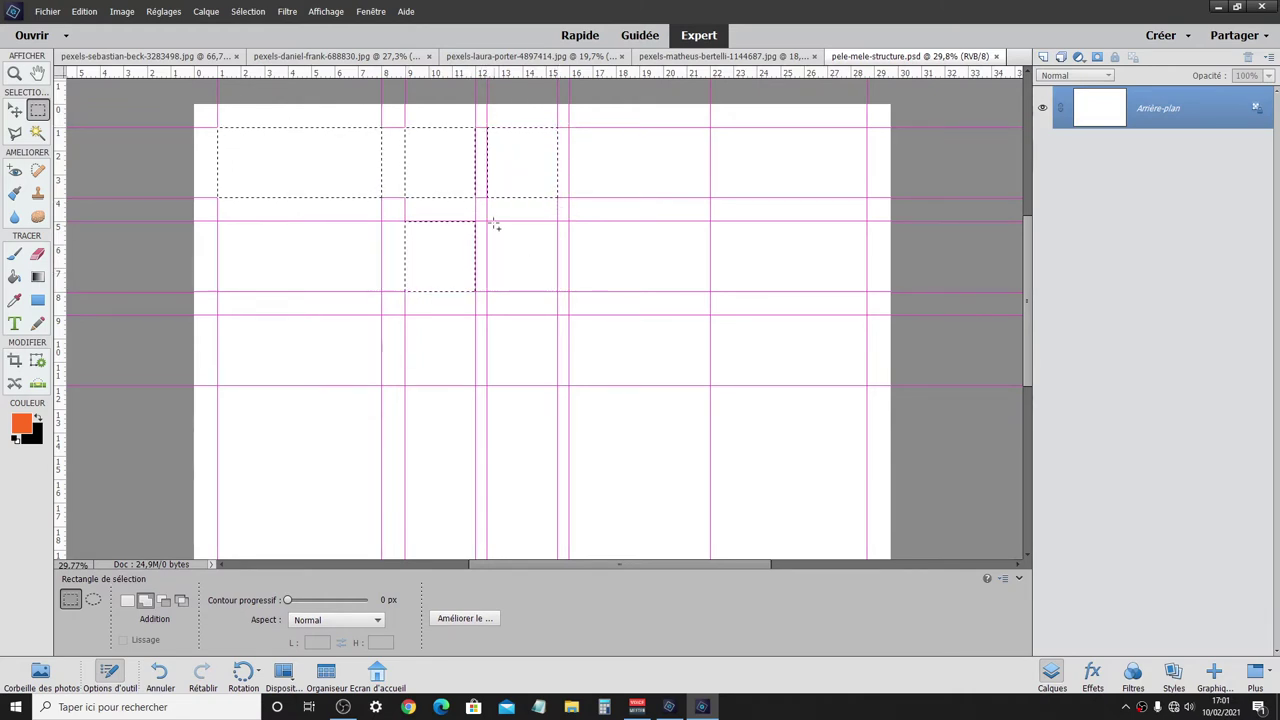
{"action": "left_click_drag", "start_coordinate": [487, 221], "coordinate": [558, 291]}
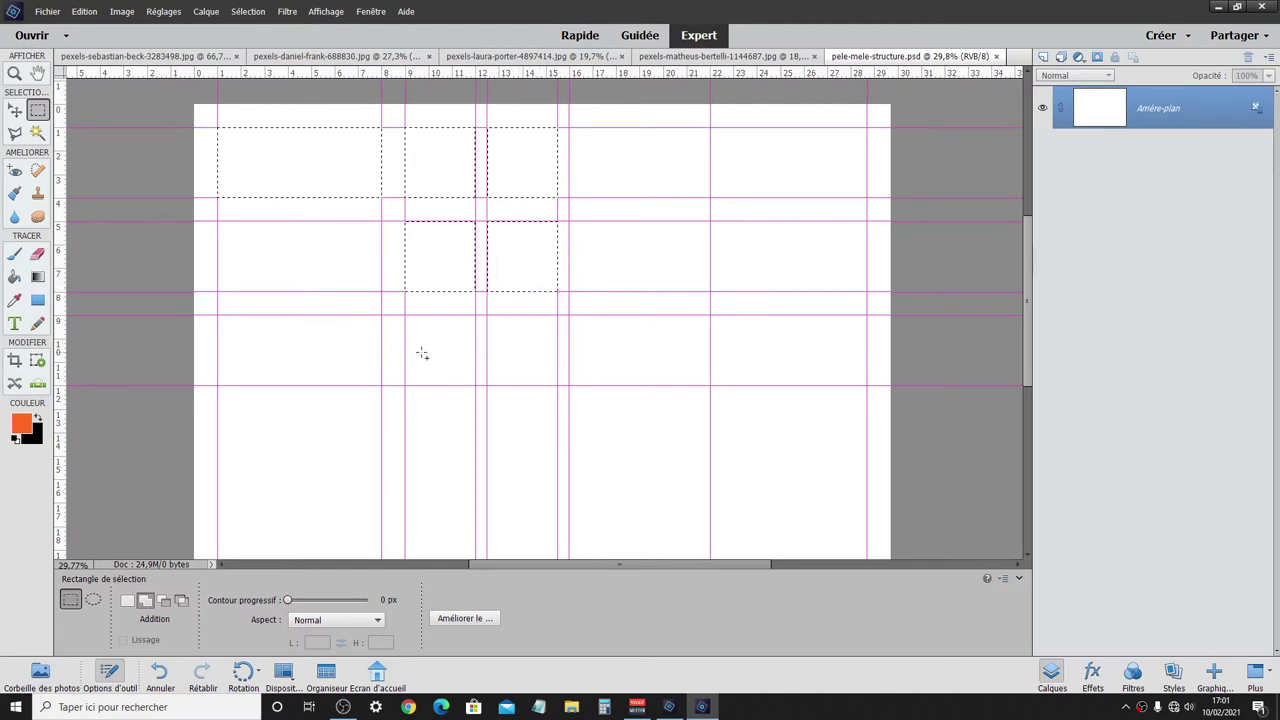
{"action": "left_click_drag", "start_coordinate": [405, 314], "coordinate": [475, 386]}
{"action": "left_click_drag", "start_coordinate": [488, 323], "coordinate": [557, 385]}
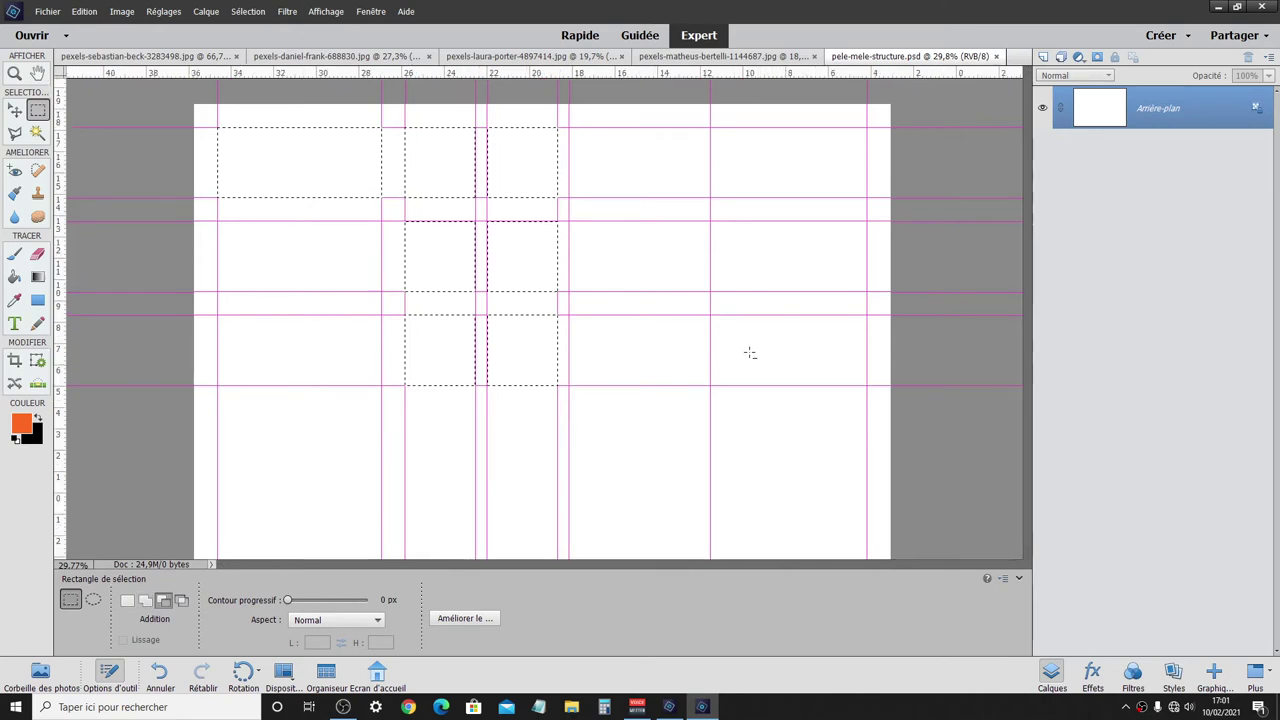
{"action": "scroll", "coordinate": [750, 353], "scroll_direction": "down", "scroll_amount": 2, "text": "alt"}
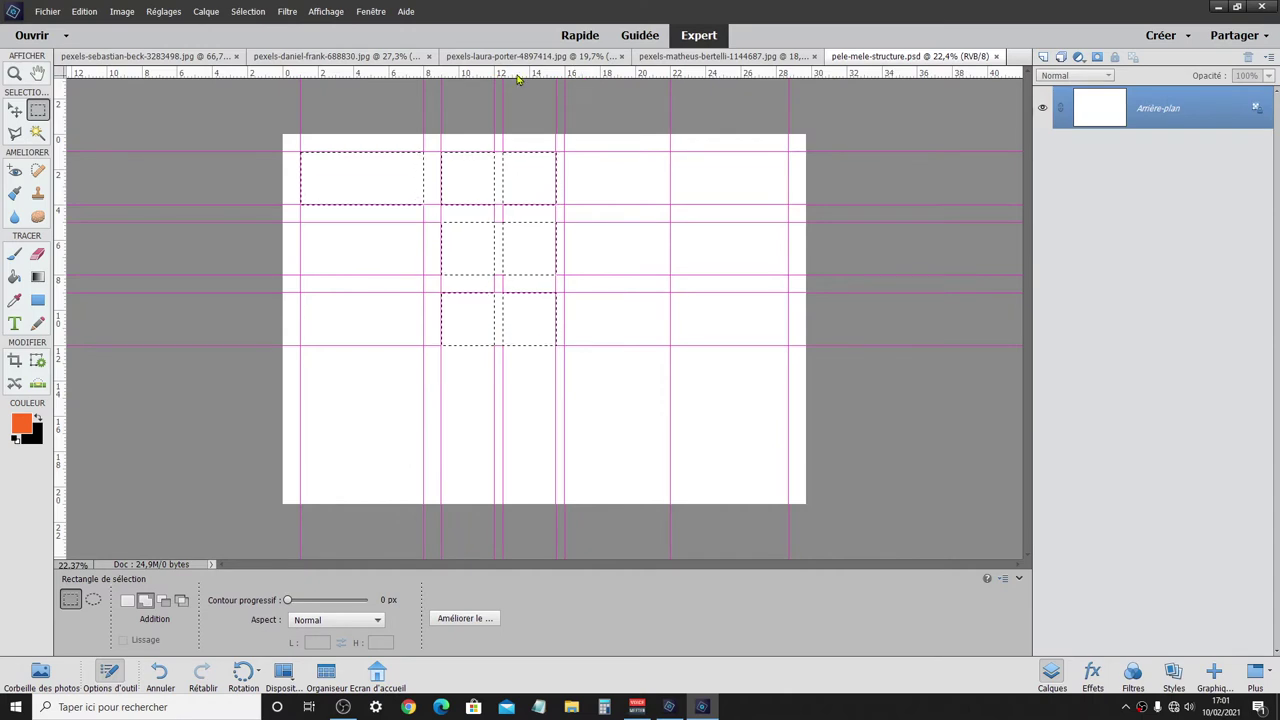
- Drag horizontal guides to 18 cm and about 12.8 cm, toggling the grid to check
{"action": "key", "text": "ctrl+apostrophe"}
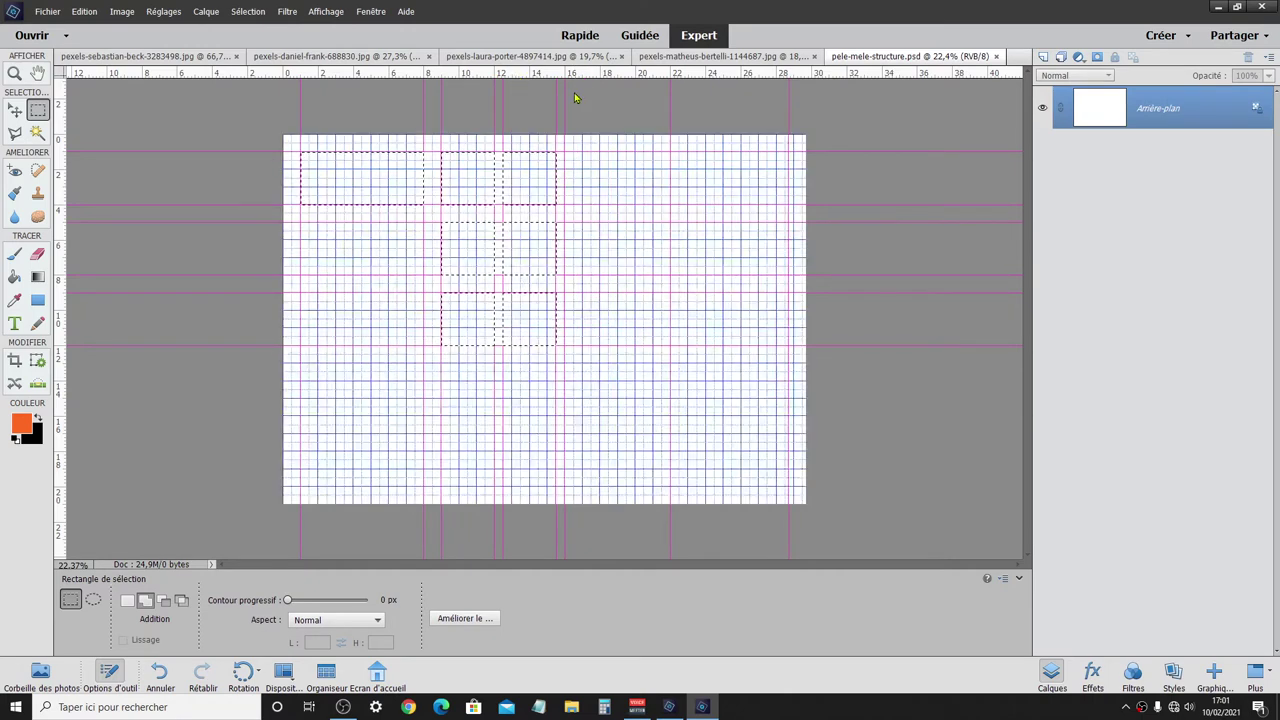
{"action": "left_click_drag", "start_coordinate": [607, 79], "coordinate": [631, 466]}
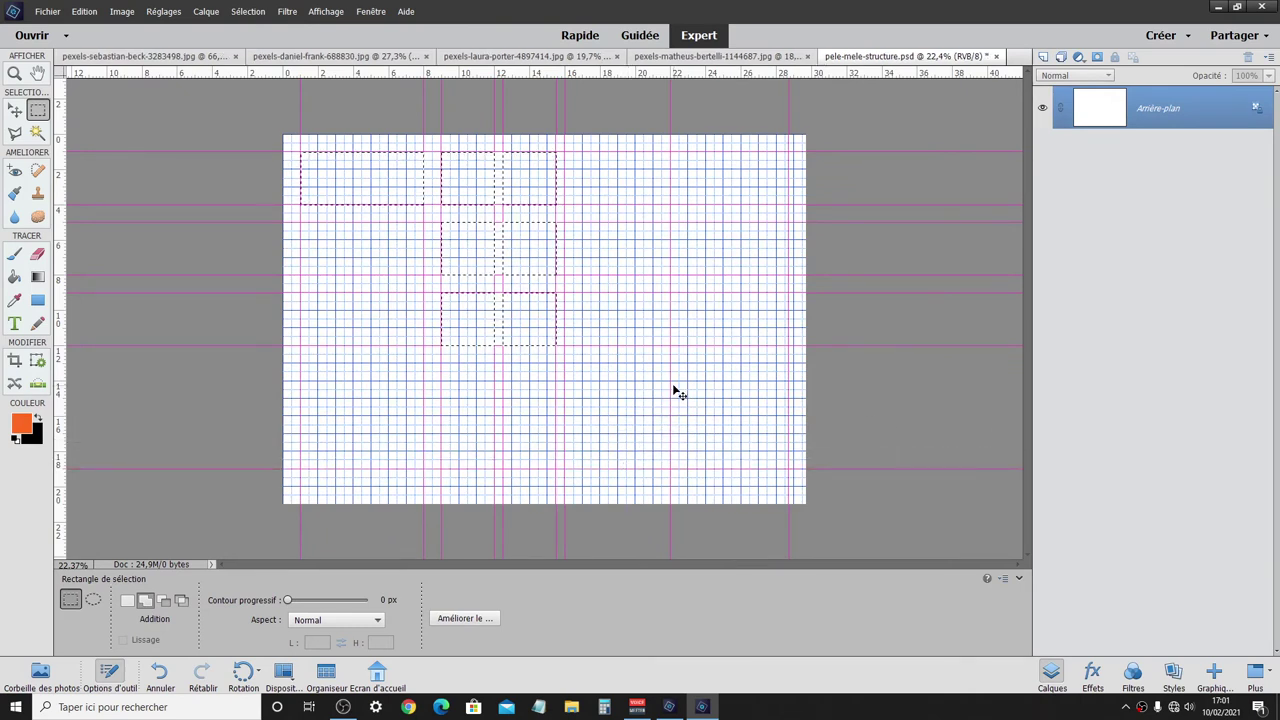
{"action": "key", "text": "ctrl+apostrophe"}
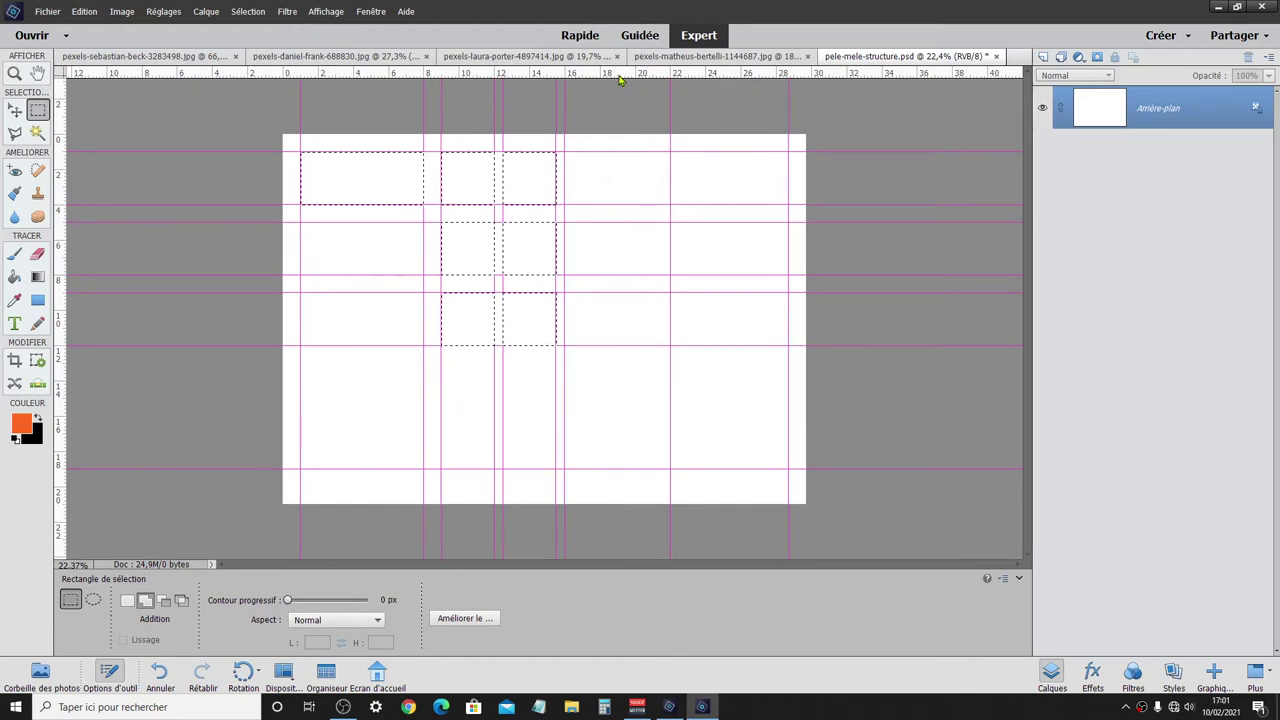
{"action": "left_click_drag", "start_coordinate": [619, 74], "coordinate": [631, 359]}
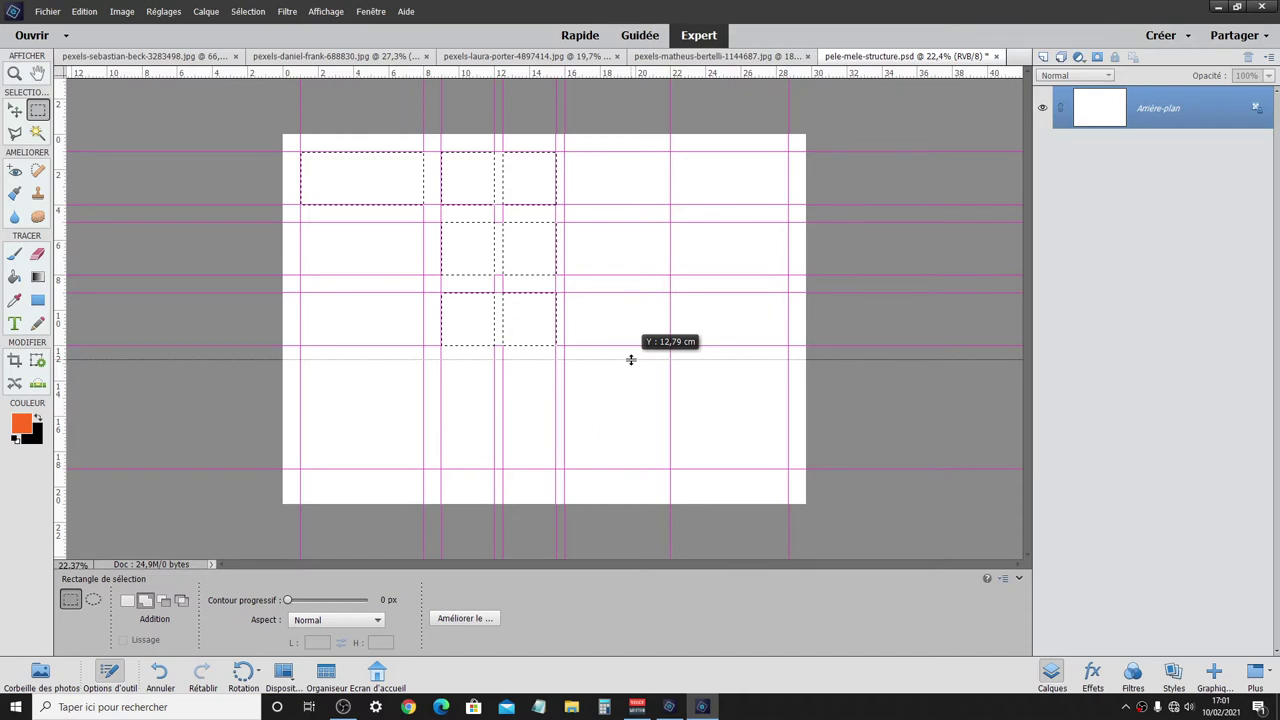
{"action": "left_click_drag", "start_coordinate": [631, 359], "coordinate": [631, 359]}
{"action": "key", "text": "ctrl+apostrophe"}
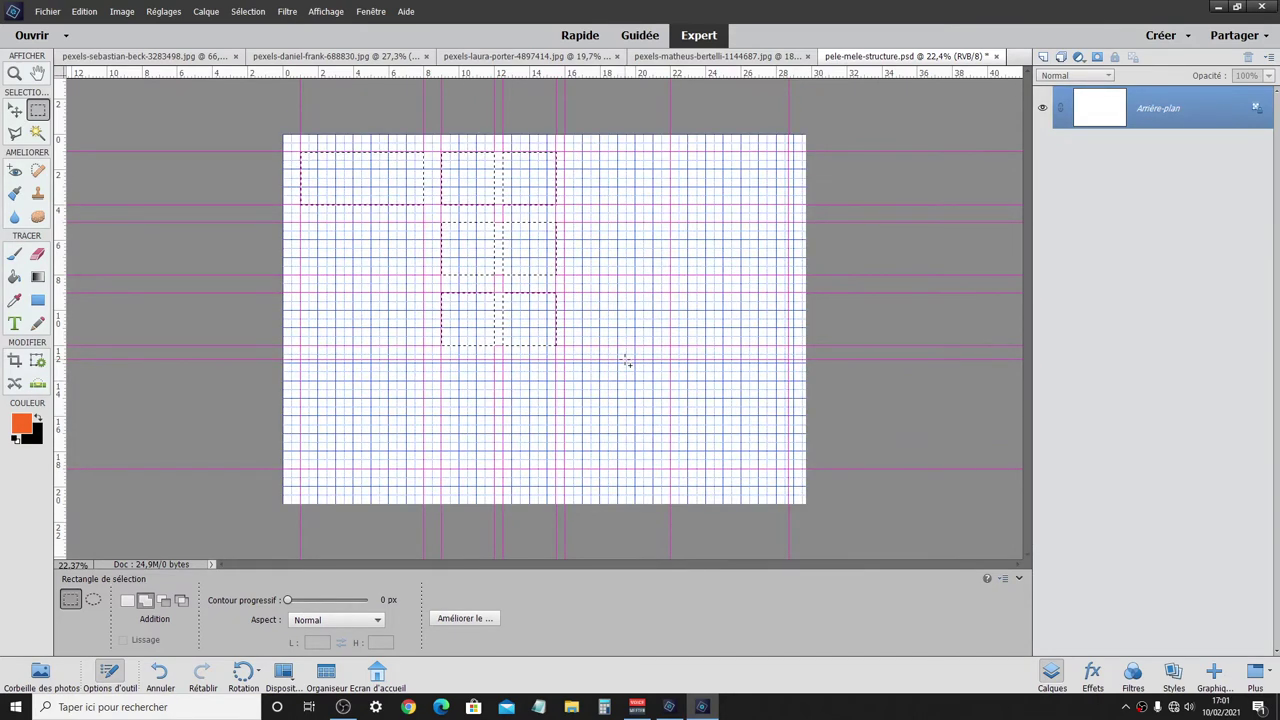
{"action": "left_click", "coordinate": [627, 362]}
{"action": "key", "text": "ctrl+apostrophe"}
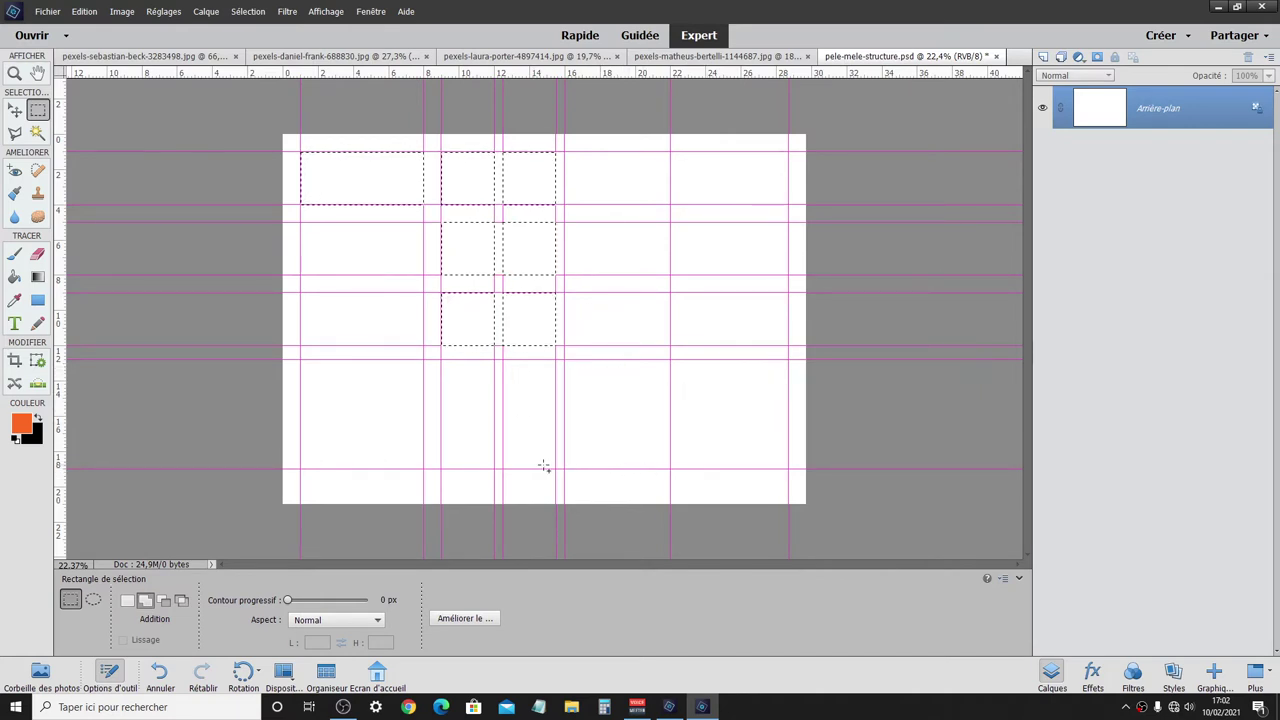
- Deselect the seven-zone selection so only the magenta guide layout remains
{"action": "key", "text": "ctrl+d"}
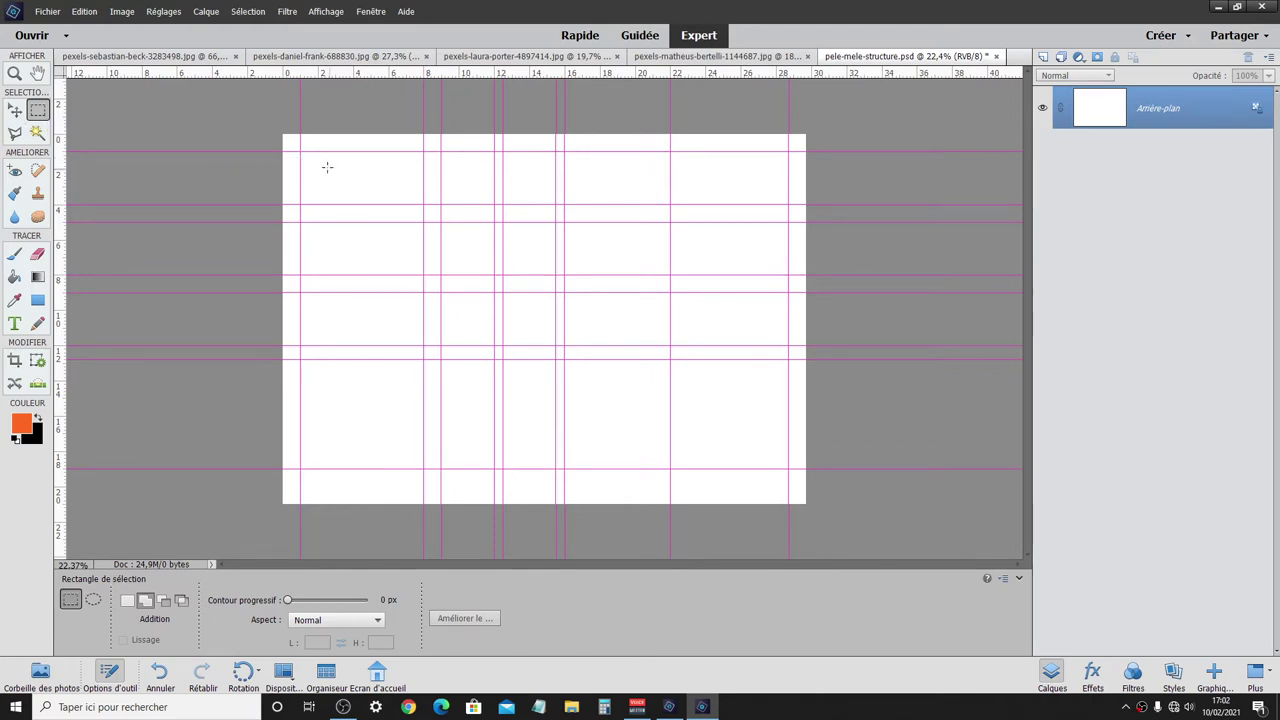
- Select the four top-row zones plus the long and square second-row zones along the guides
{"action": "left_click_drag", "start_coordinate": [300, 152], "coordinate": [456, 190]}
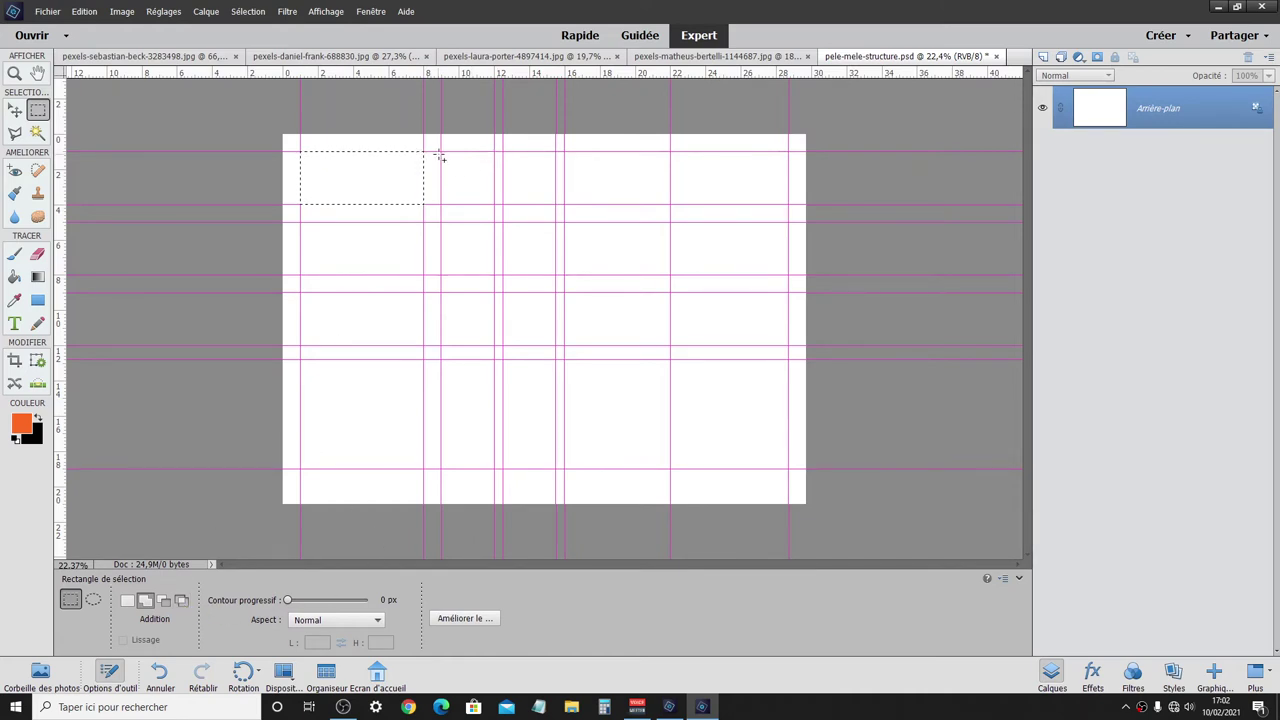
{"action": "left_click_drag", "start_coordinate": [441, 152], "coordinate": [498, 203]}
{"action": "left_click_drag", "start_coordinate": [502, 152], "coordinate": [558, 208]}
{"action": "left_click_drag", "start_coordinate": [568, 154], "coordinate": [672, 209]}
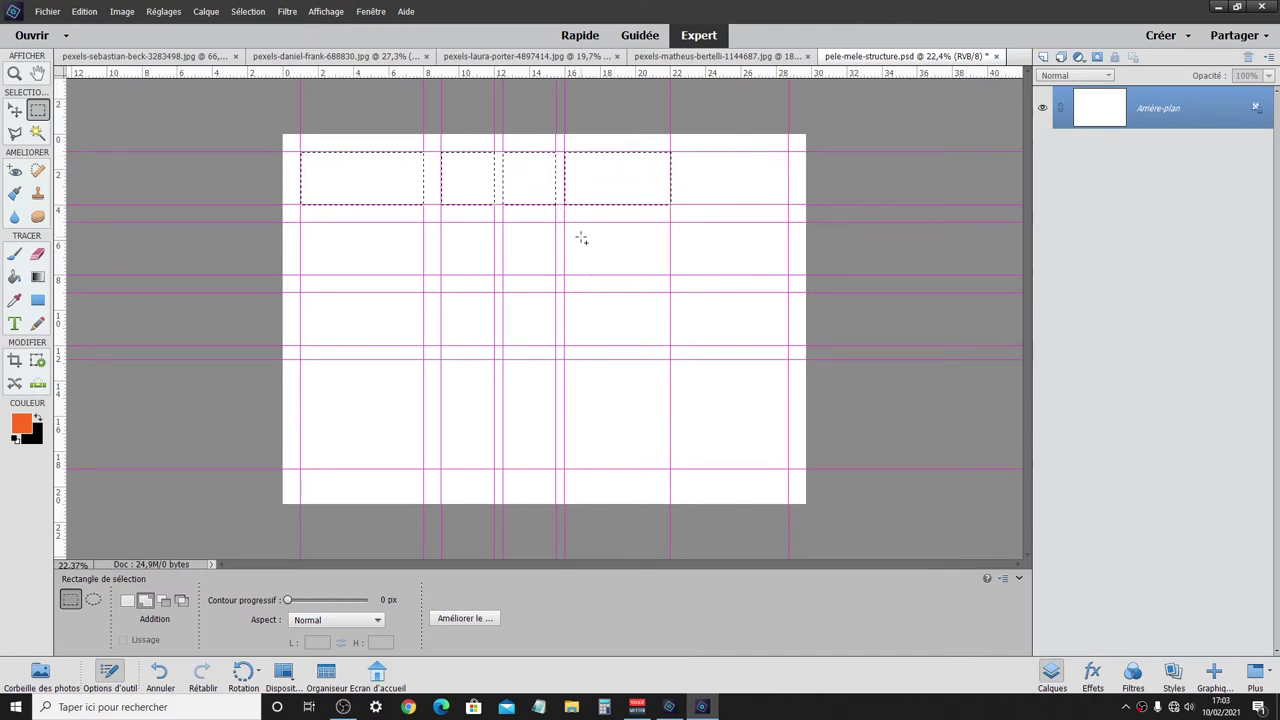
{"action": "left_click_drag", "start_coordinate": [566, 222], "coordinate": [786, 274]}
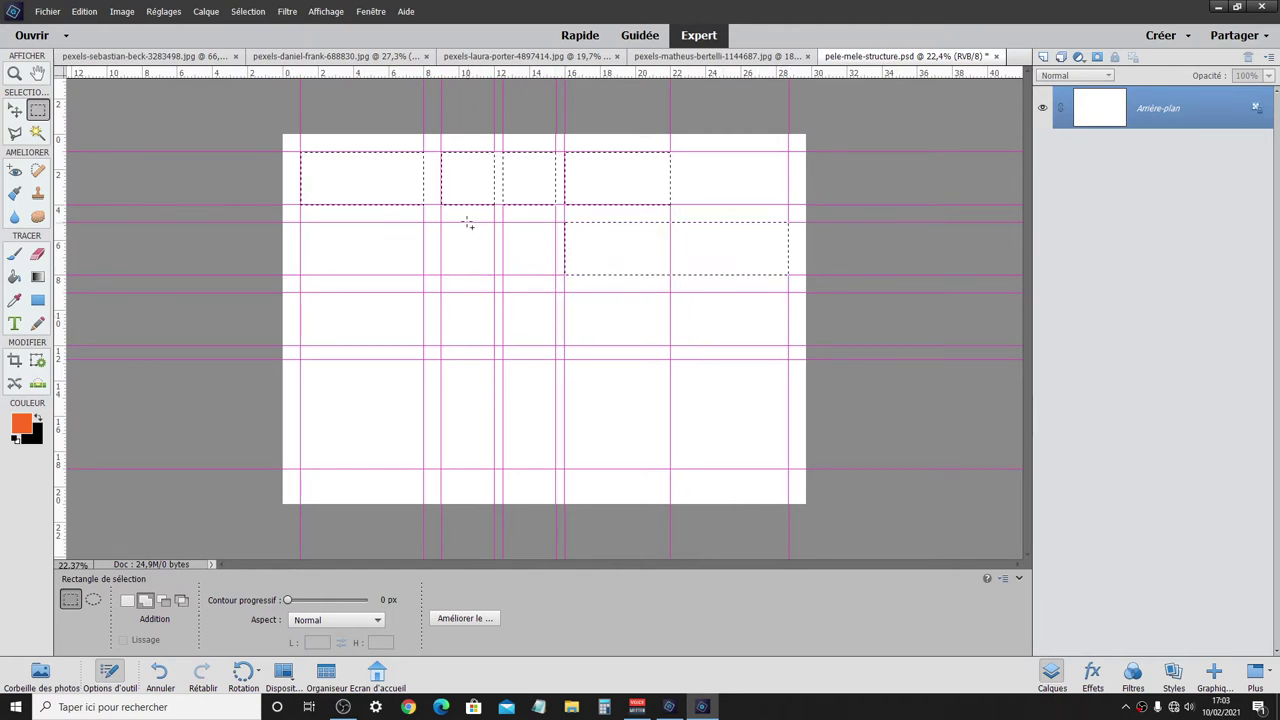
{"action": "left_click_drag", "start_coordinate": [446, 223], "coordinate": [495, 273]}
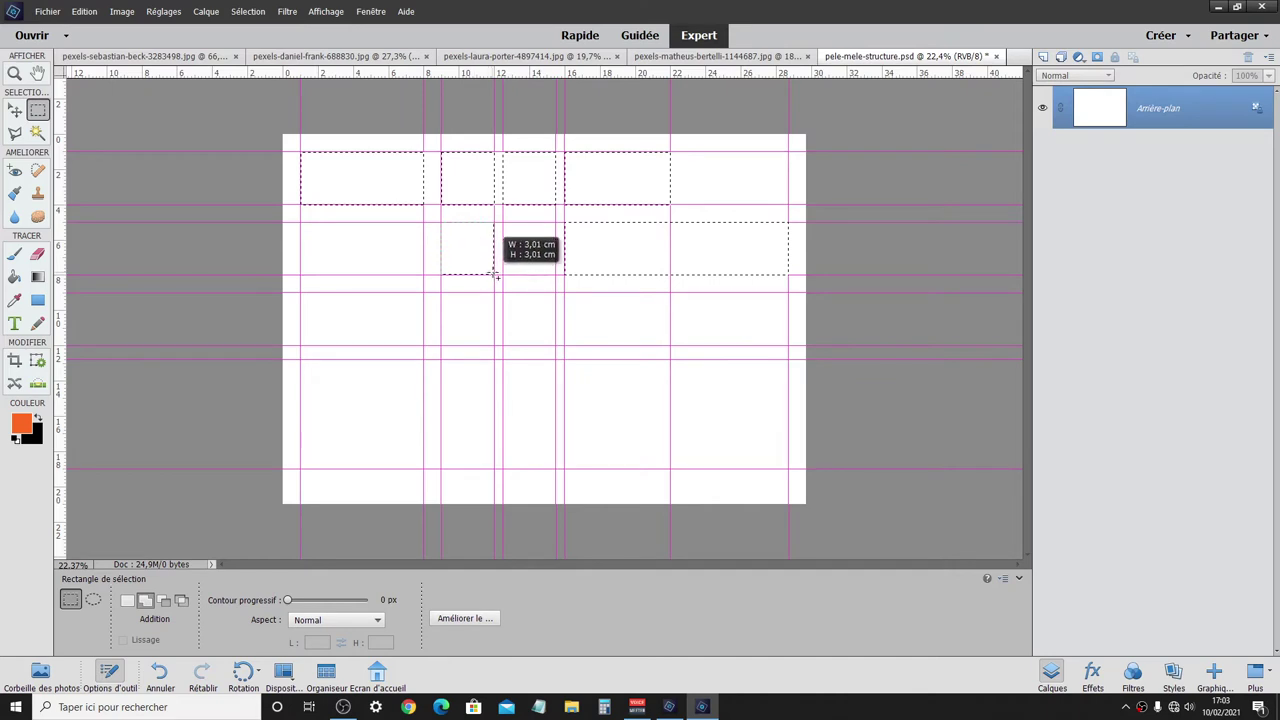
{"action": "left_click_drag", "start_coordinate": [503, 222], "coordinate": [555, 276]}
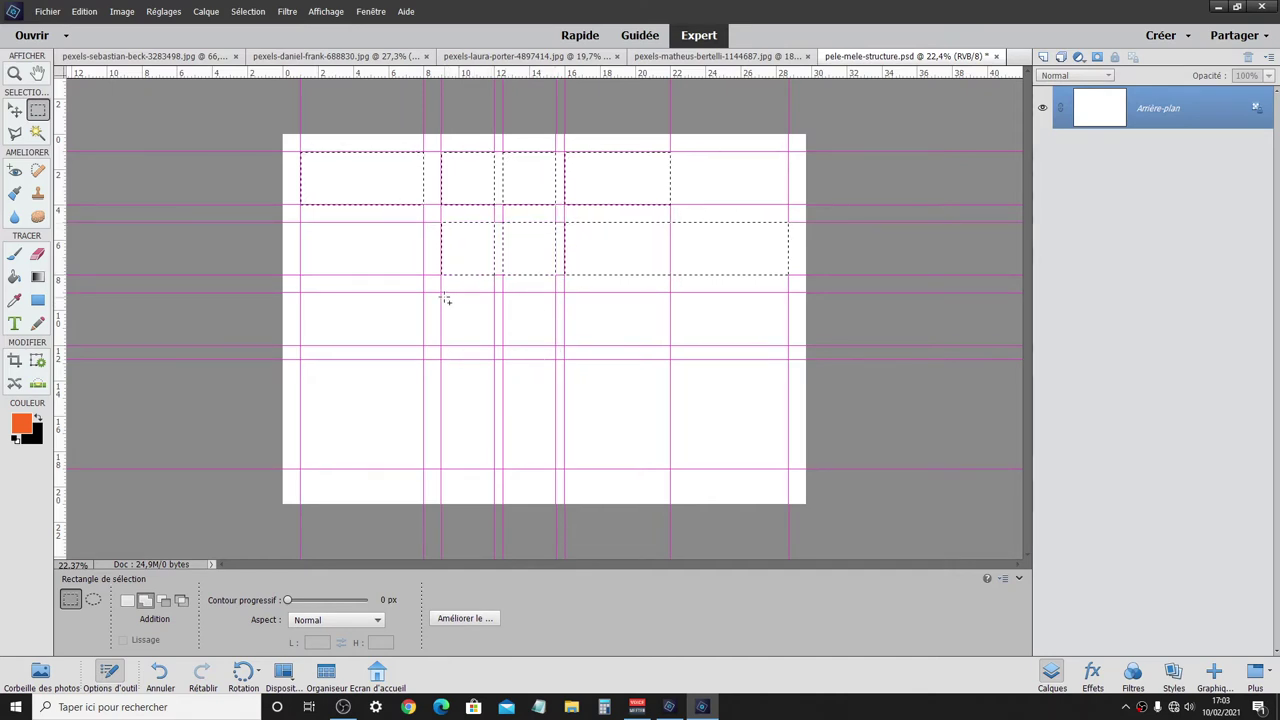
- Add the third-row zones, both large bottom zones and the tall left zone, then show the grid
{"action": "left_click_drag", "start_coordinate": [446, 296], "coordinate": [494, 345]}
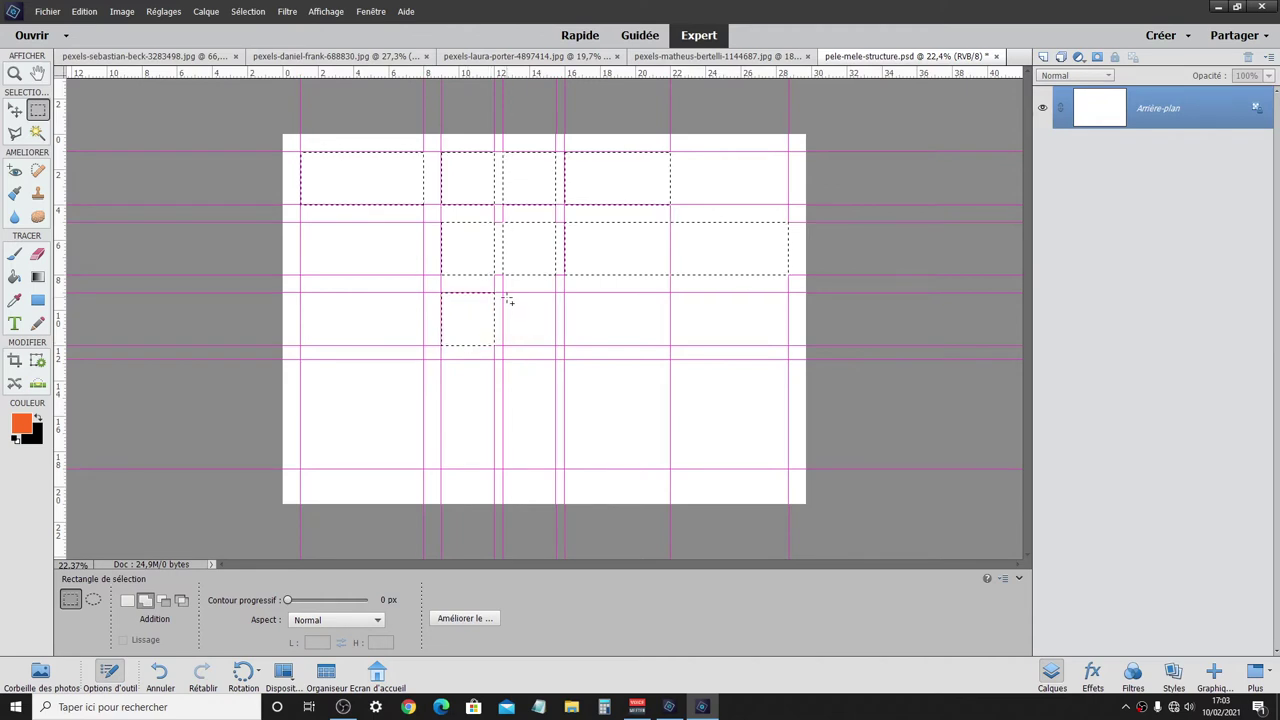
{"action": "left_click_drag", "start_coordinate": [504, 294], "coordinate": [555, 345]}
{"action": "left_click_drag", "start_coordinate": [566, 293], "coordinate": [670, 345]}
{"action": "mouse_move", "coordinate": [566, 359]}
{"action": "left_mouse_down"}
{"action": "mouse_move", "coordinate": [763, 476]}
{"action": "mouse_move", "coordinate": [789, 469]}
{"action": "left_mouse_up"}
{"action": "mouse_move", "coordinate": [494, 358]}
{"action": "left_mouse_down"}
{"action": "mouse_move", "coordinate": [340, 468]}
{"action": "mouse_move", "coordinate": [301, 469]}
{"action": "left_mouse_up"}
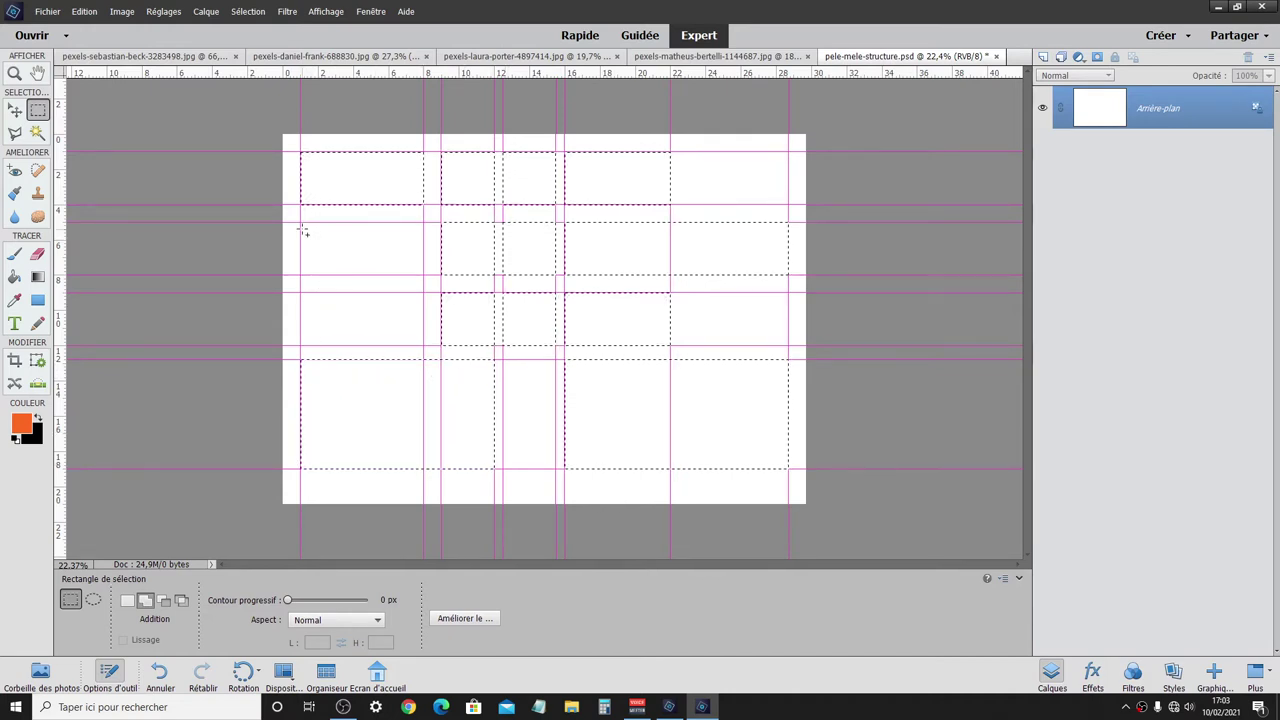
{"action": "left_click_drag", "start_coordinate": [305, 228], "coordinate": [420, 330]}
{"action": "key", "text": "ctrl+apostrophe"}
{"action": "key", "text": "ctrl+apostrophe"}
- Turn off the guides, store the thirteen zones as 'zones d'affichage', and add a layer mask from them
{"action": "left_click", "coordinate": [326, 11]}
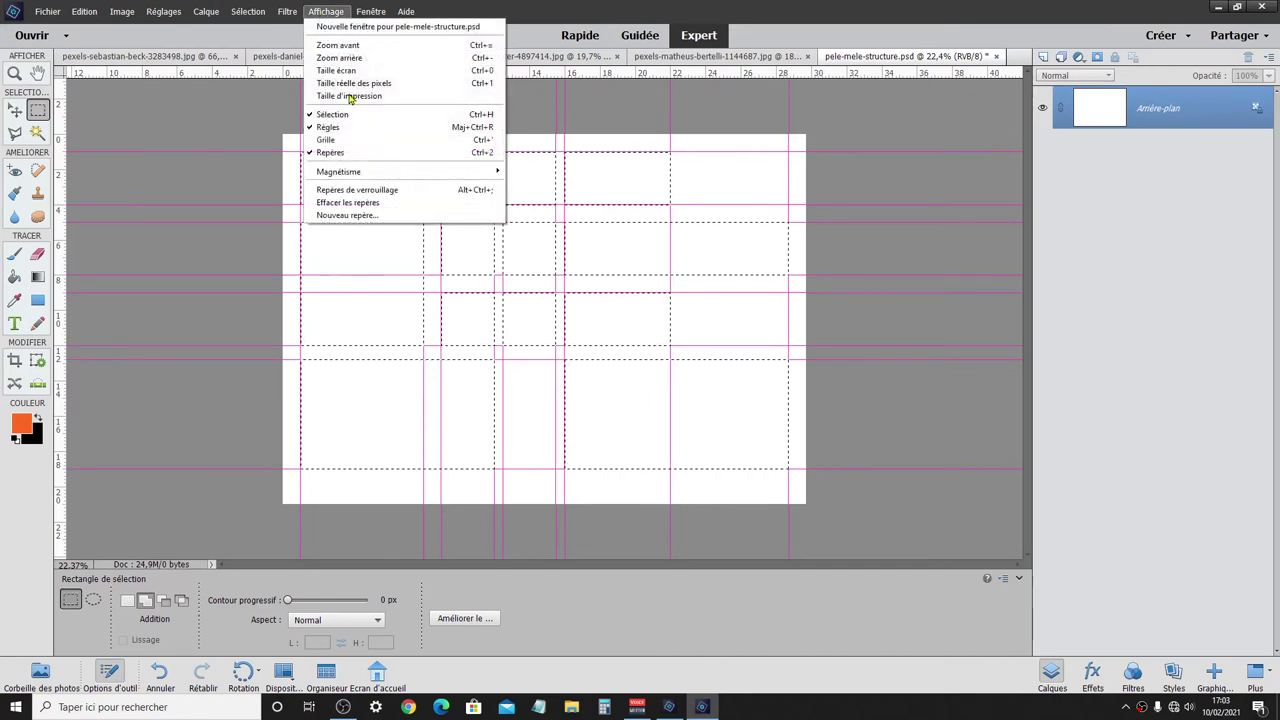
{"action": "left_click", "coordinate": [340, 153]}
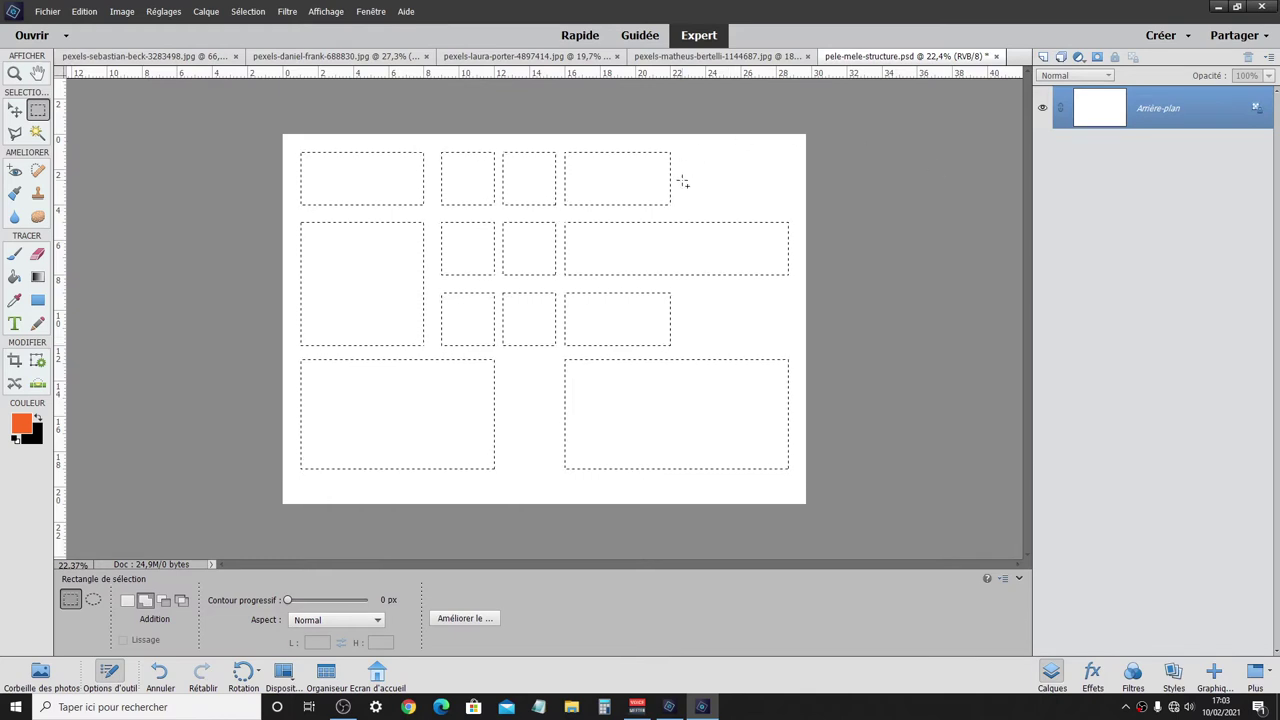
{"action": "left_click", "coordinate": [248, 11]}
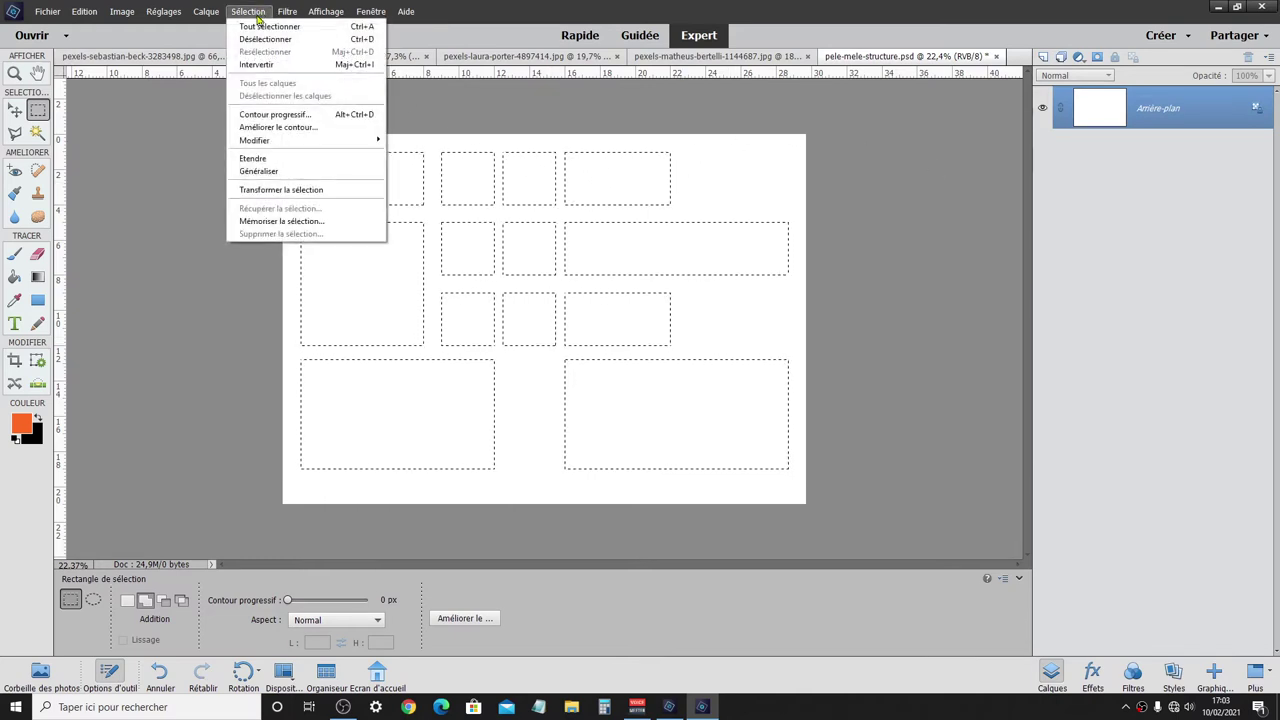
{"action": "left_click", "coordinate": [272, 221]}
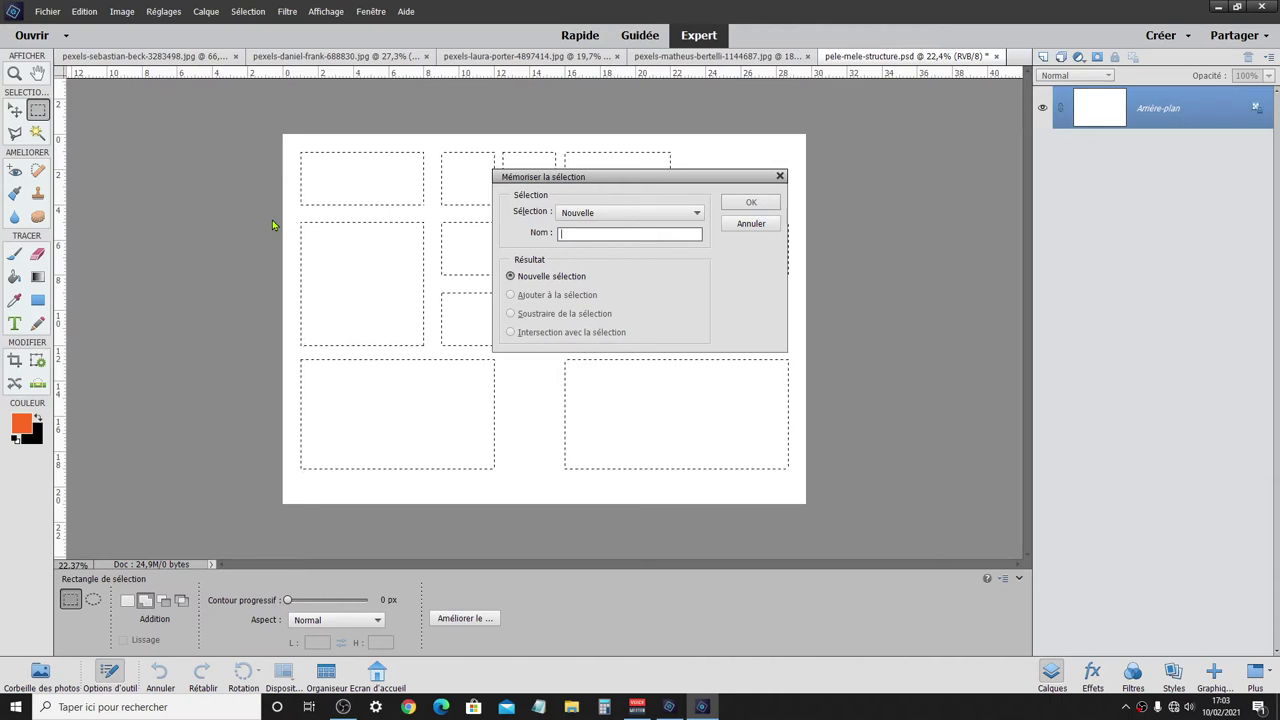
{"action": "type", "text": "zones"}
{"action": "type", "text": " d'aff"}
{"action": "type", "text": "ichage"}
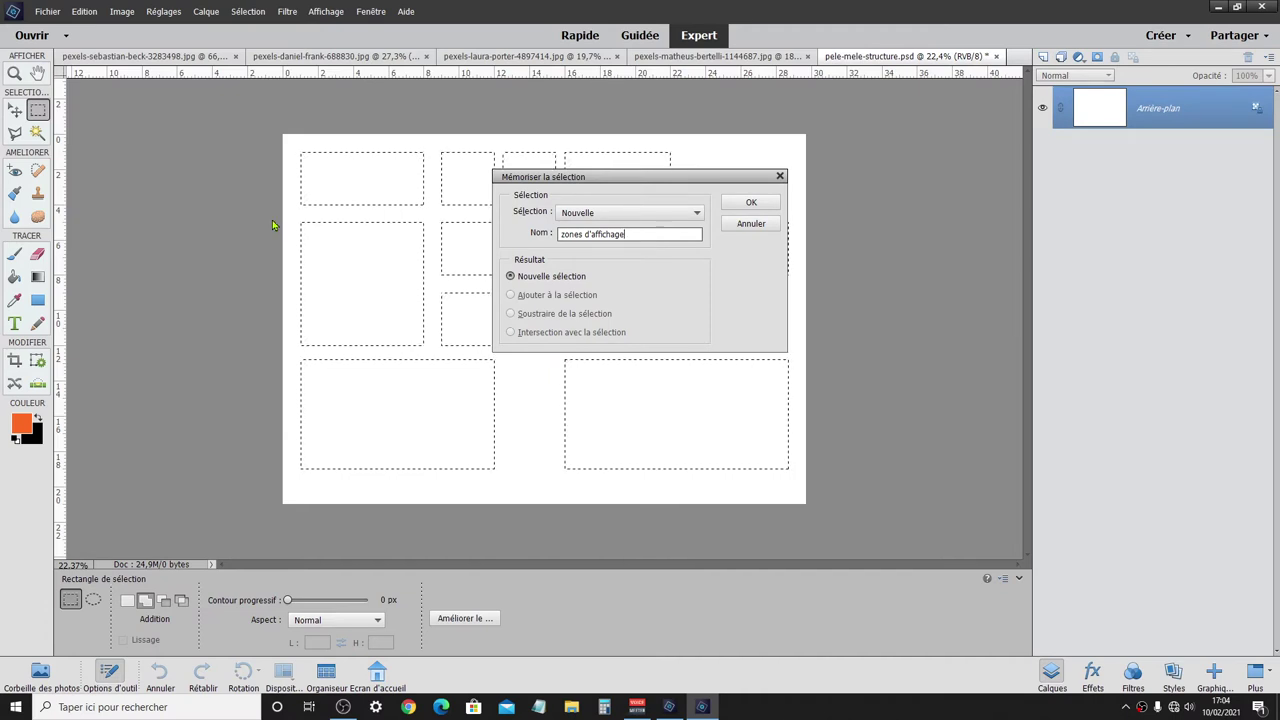
{"action": "left_click", "coordinate": [750, 202]}
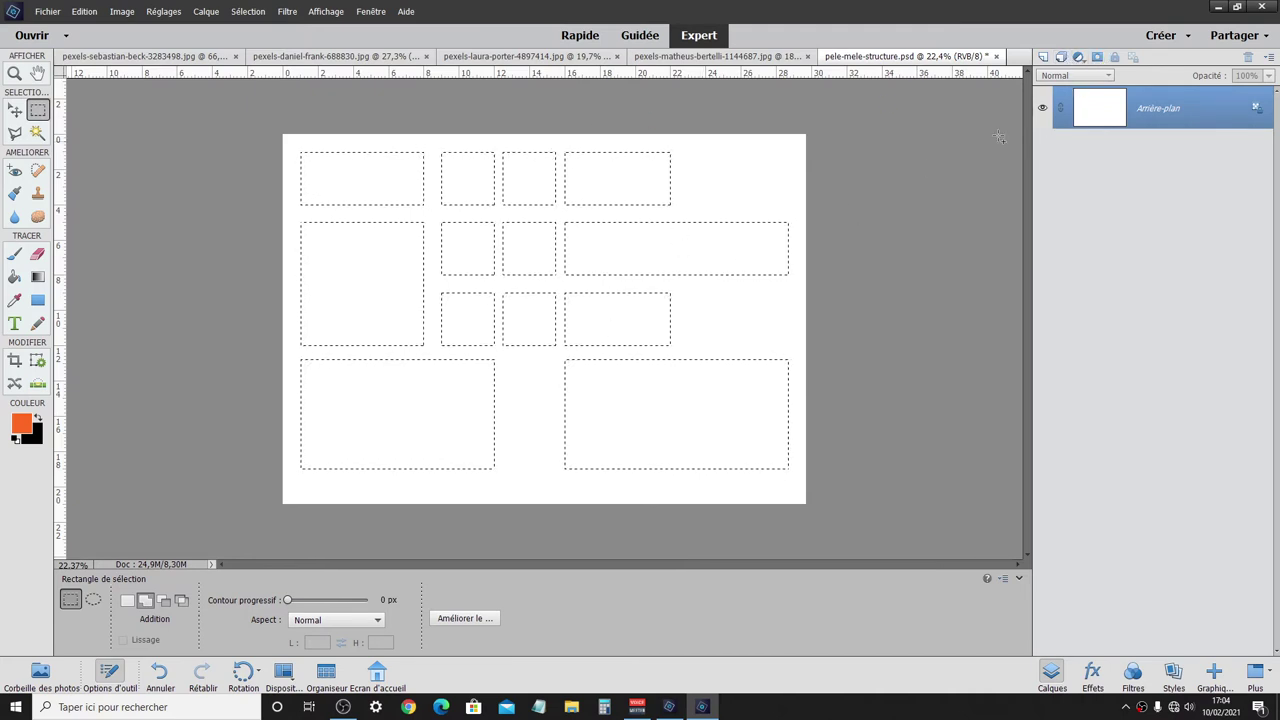
{"action": "left_click", "coordinate": [1097, 58]}
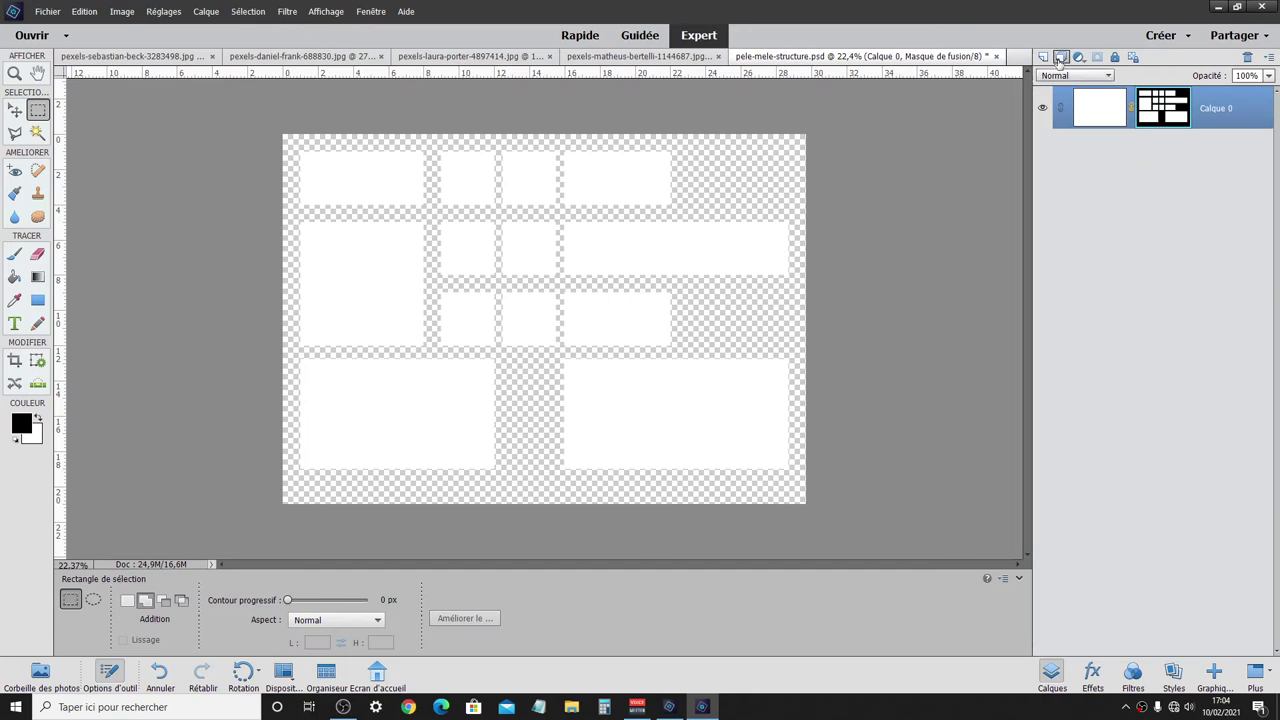
- Create Groupe 1, move the masked Calque 0 into it, and select the white background layer
{"action": "left_click", "coordinate": [1061, 58]}
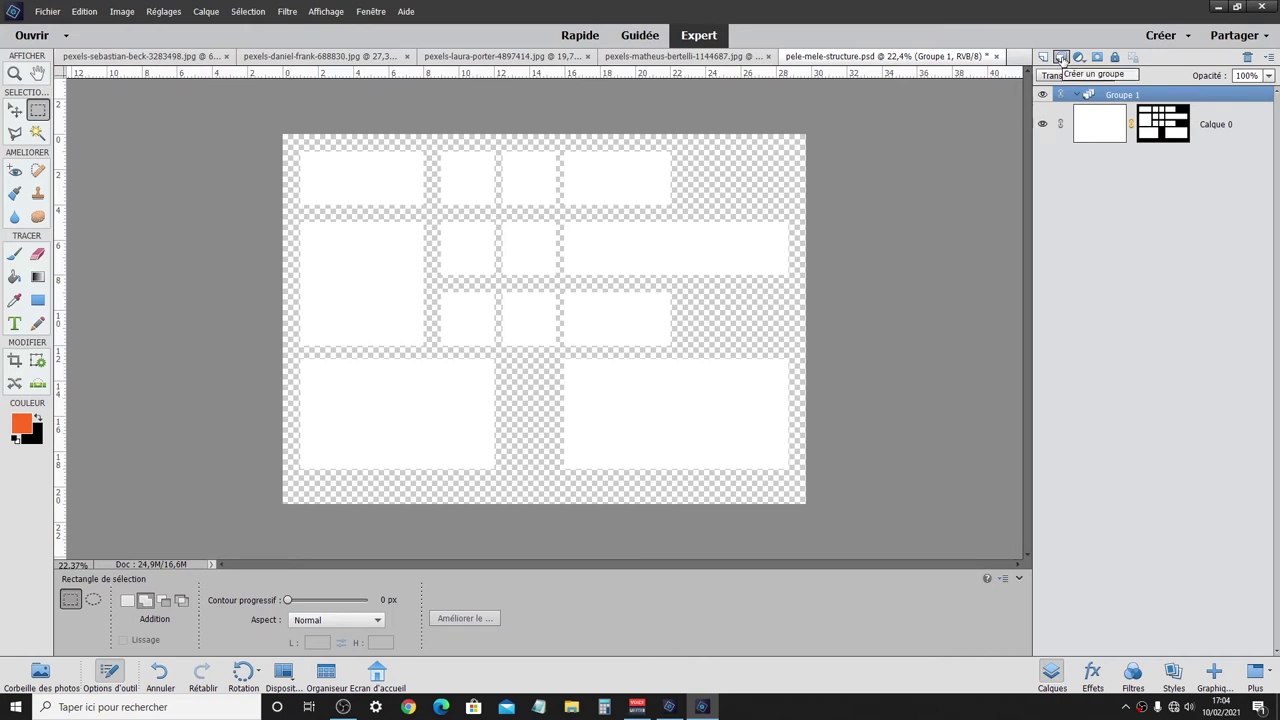
{"action": "left_click_drag", "start_coordinate": [1100, 130], "coordinate": [1116, 96]}
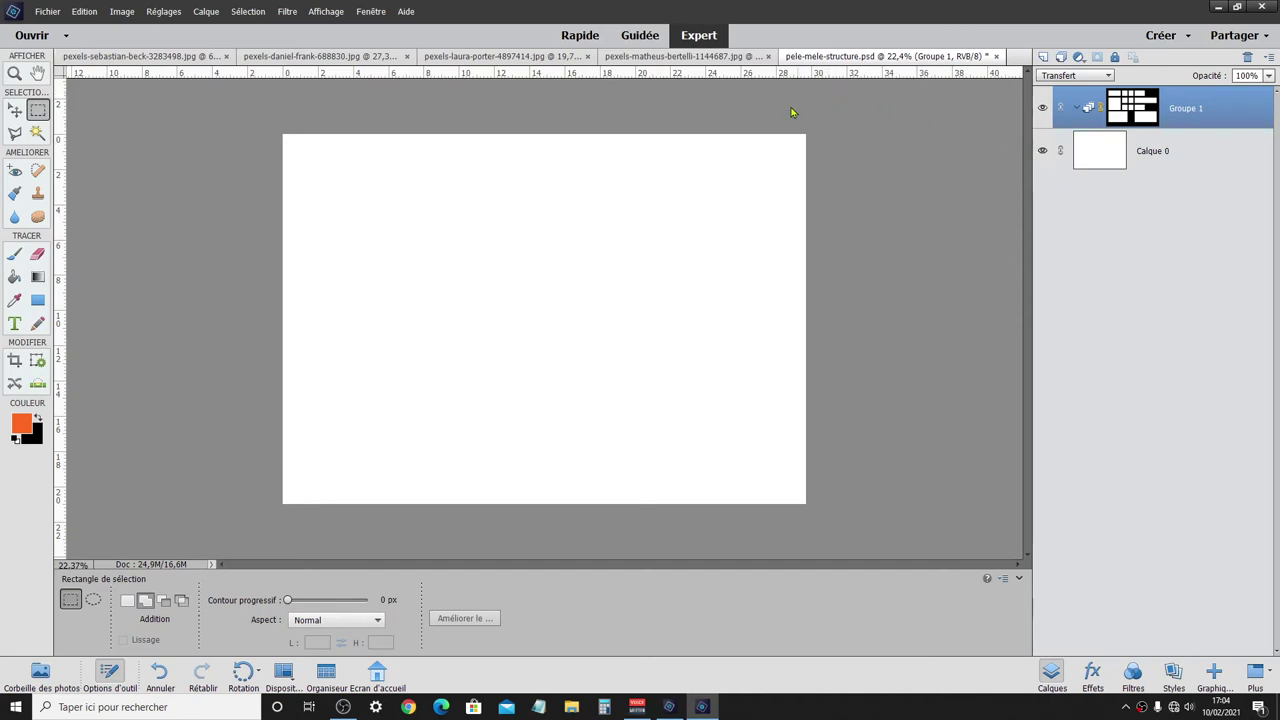
{"action": "left_click", "coordinate": [1097, 163]}
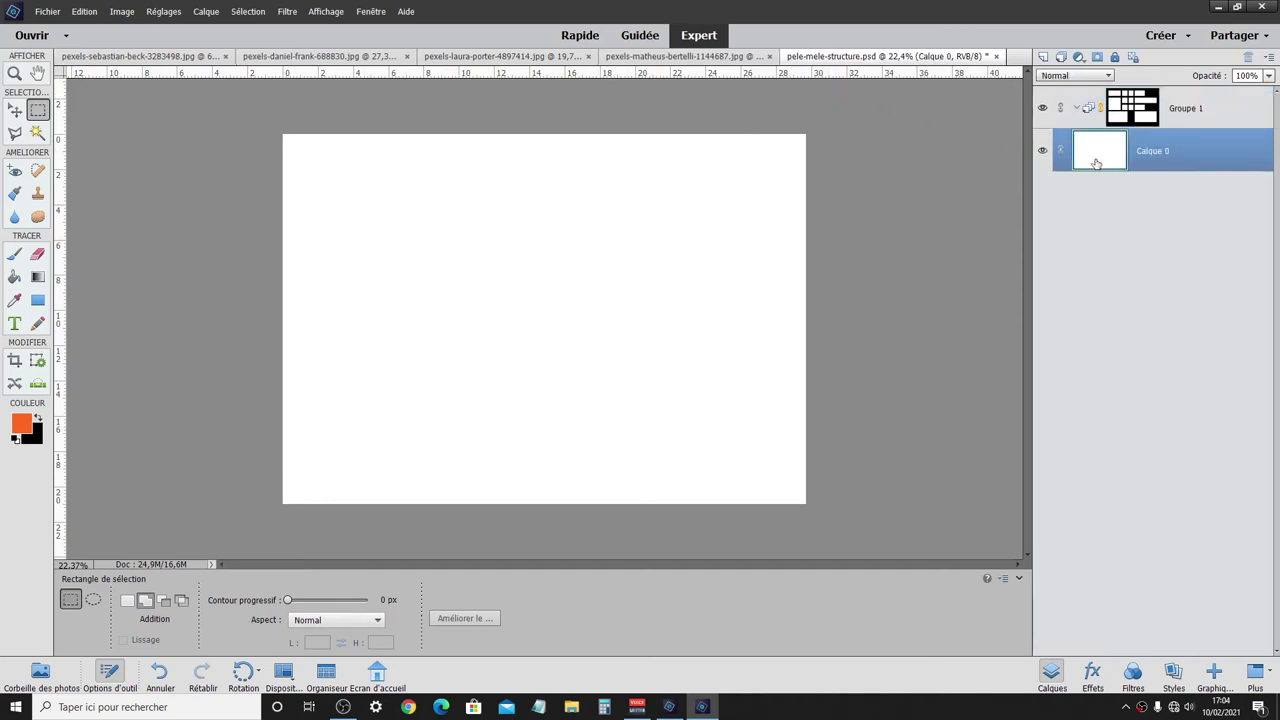
- Dismiss the background layer's context menu and bring the pexels-matheus-bertelli forest photo to front
{"action": "right_click", "coordinate": [1097, 163]}
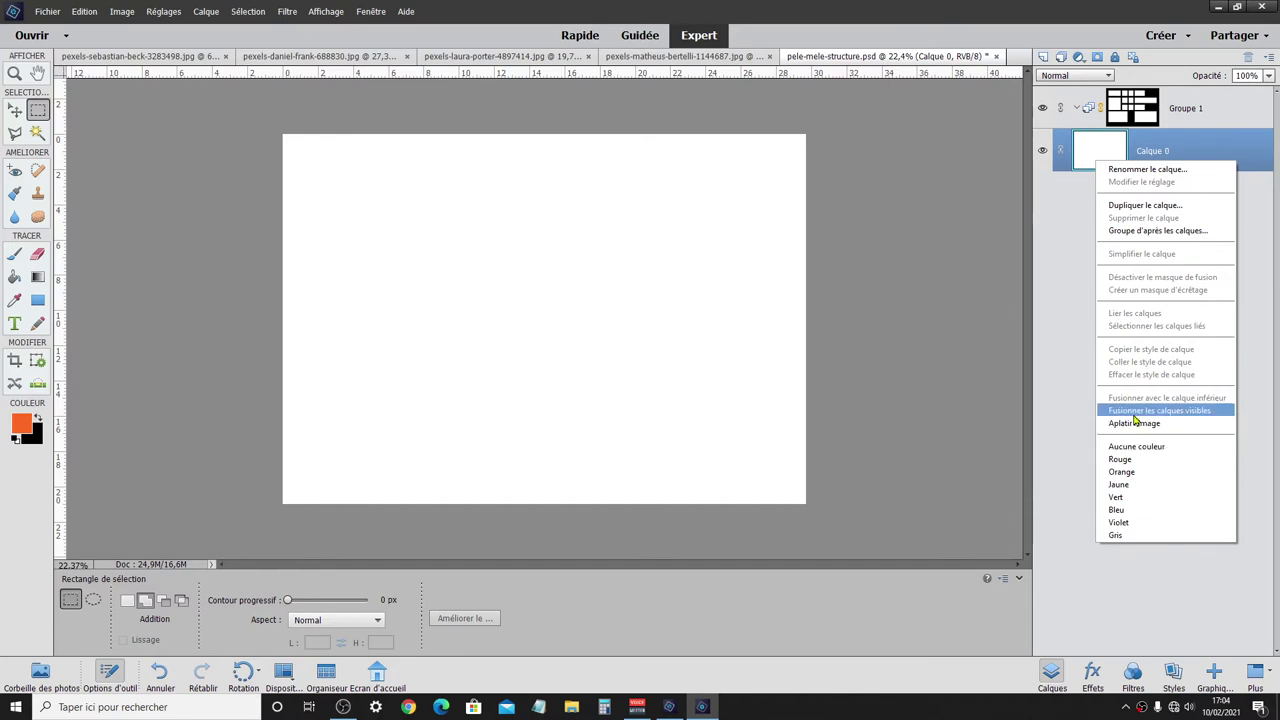
{"action": "left_click", "coordinate": [1069, 255]}
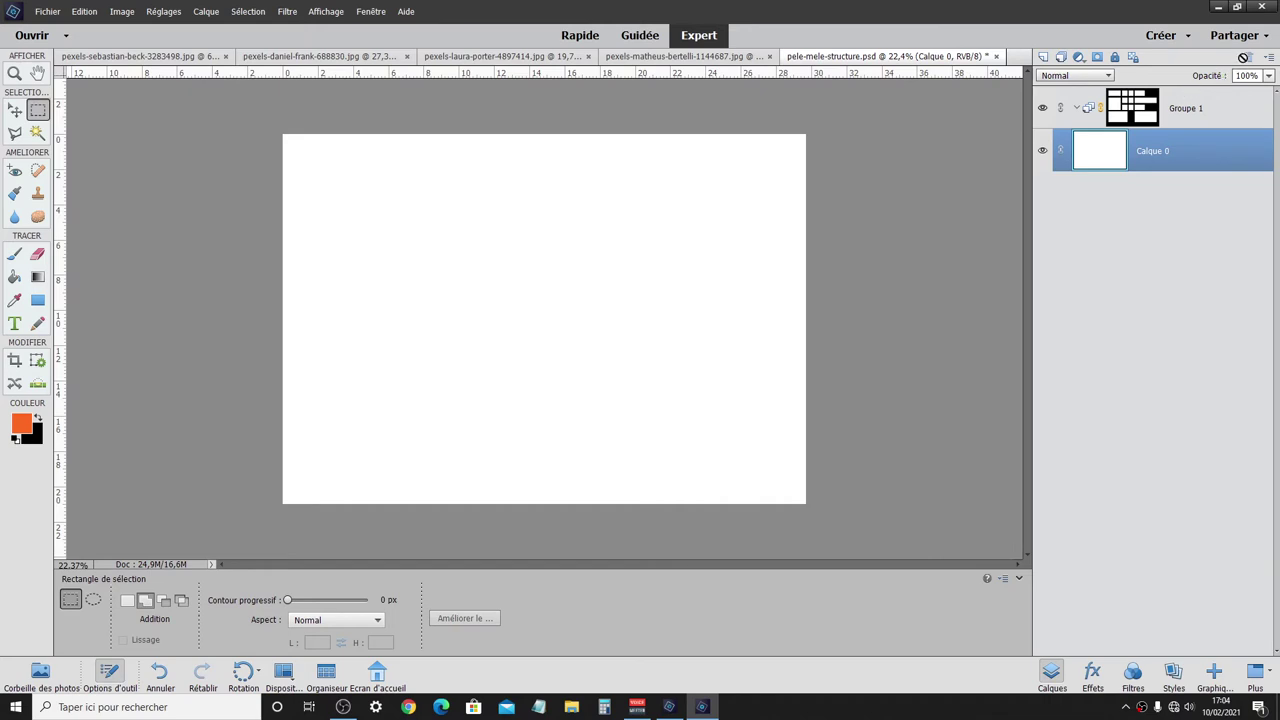
{"action": "left_click", "coordinate": [648, 58]}
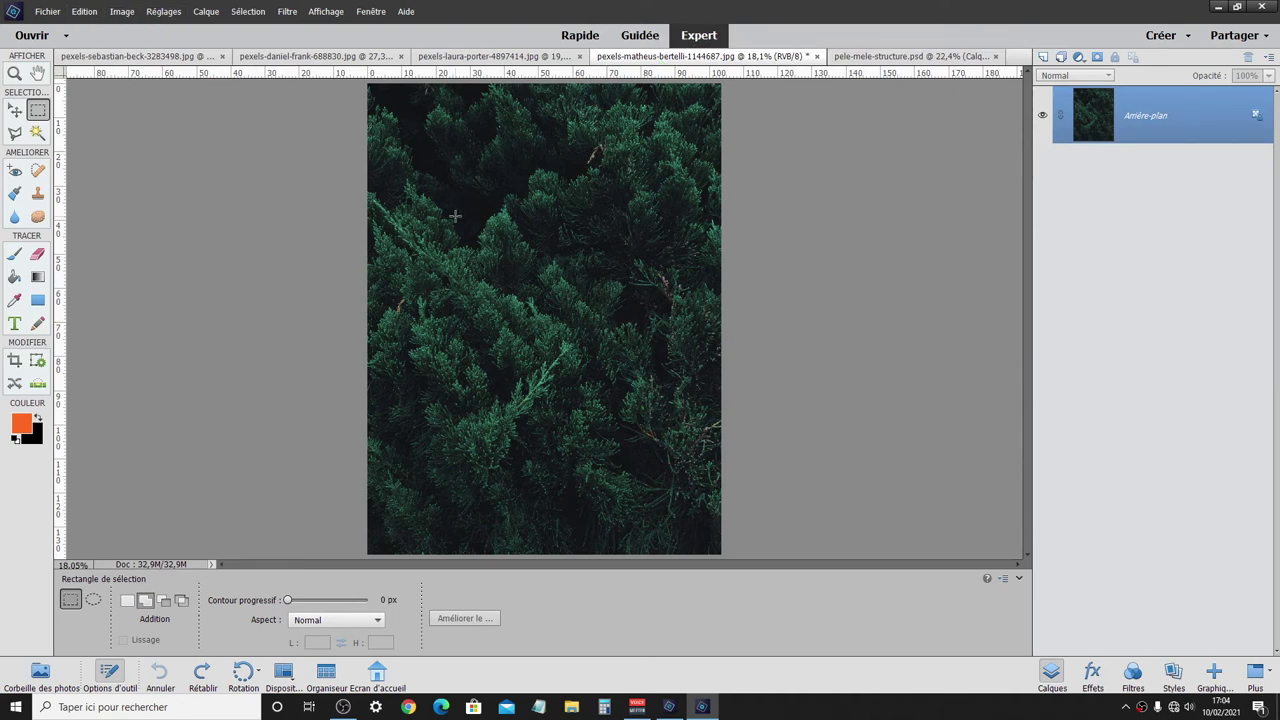
- Copy the forest photo's Arrière-plan layer onto the collage and place Calque 1 inside Groupe 1
{"action": "mouse_move", "coordinate": [1093, 118]}
{"action": "left_mouse_down"}
{"action": "mouse_move", "coordinate": [188, 111]}
{"action": "mouse_move", "coordinate": [148, 57]}
{"action": "left_mouse_up"}
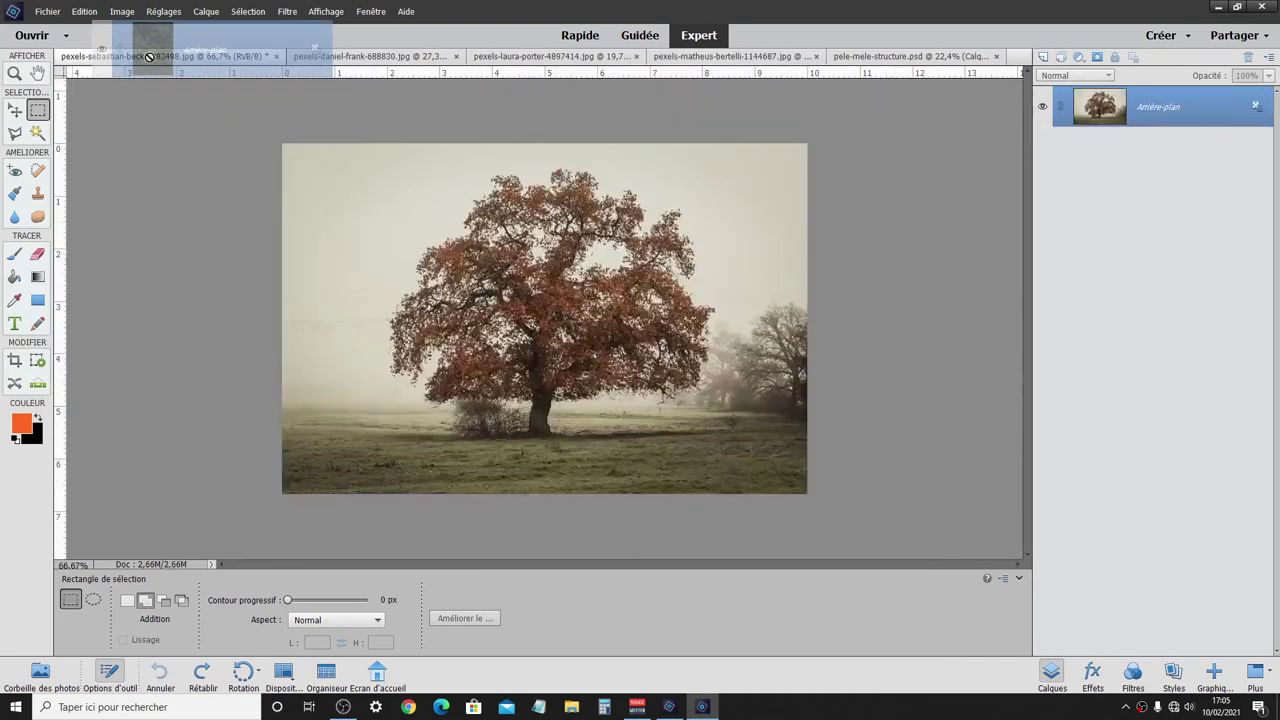
{"action": "left_click_drag", "start_coordinate": [148, 57], "coordinate": [562, 63]}
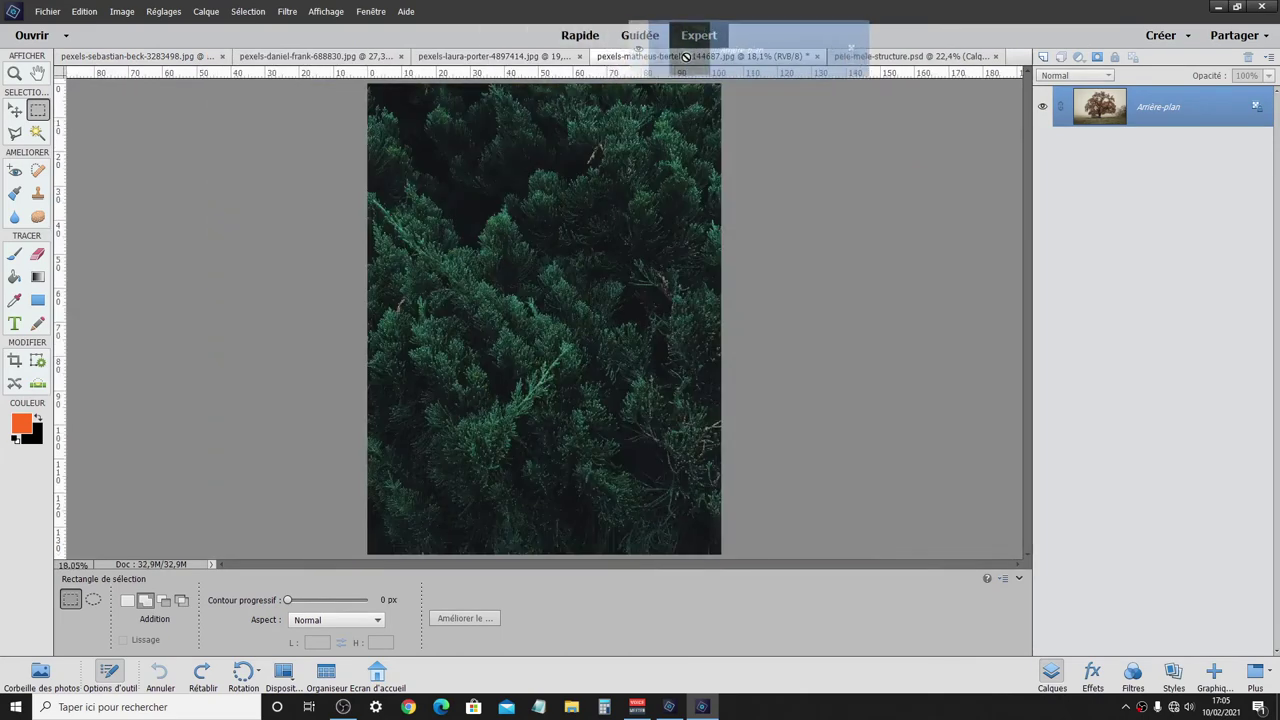
{"action": "left_click_drag", "start_coordinate": [562, 63], "coordinate": [848, 57]}
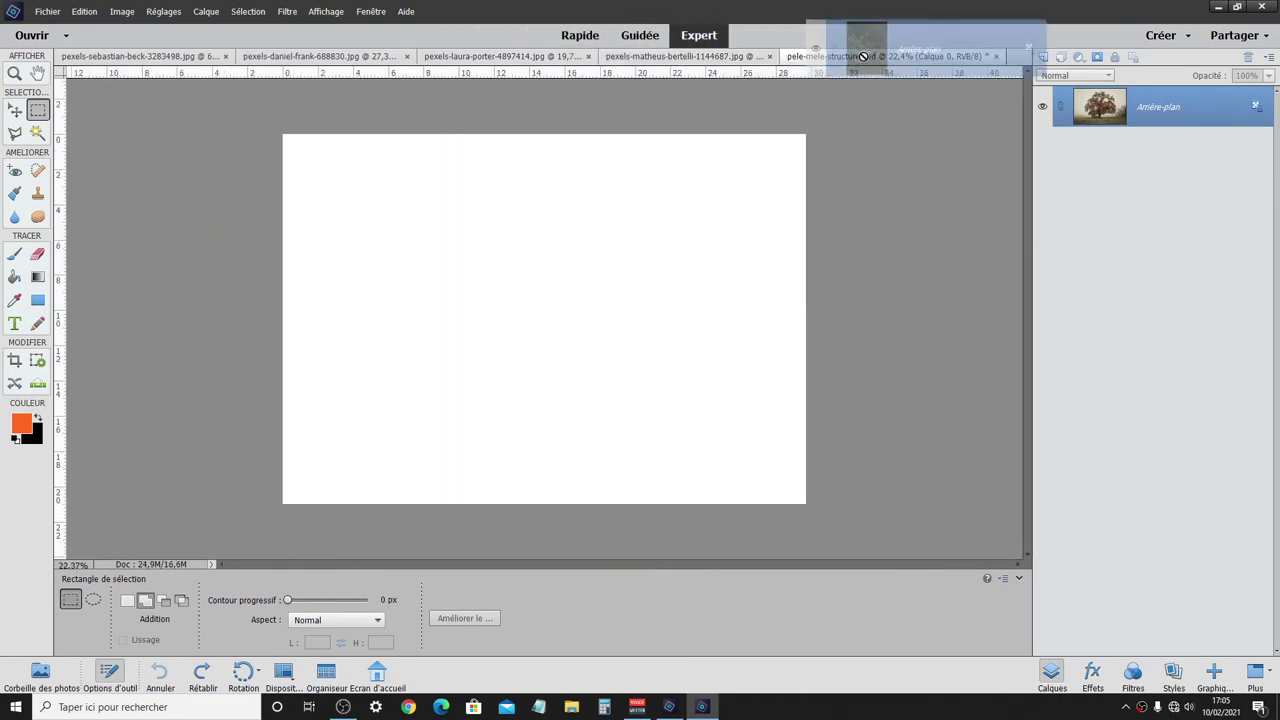
{"action": "mouse_move", "coordinate": [863, 56]}
{"action": "left_mouse_down"}
{"action": "mouse_move", "coordinate": [565, 269]}
{"action": "mouse_move", "coordinate": [514, 271]}
{"action": "left_mouse_up"}
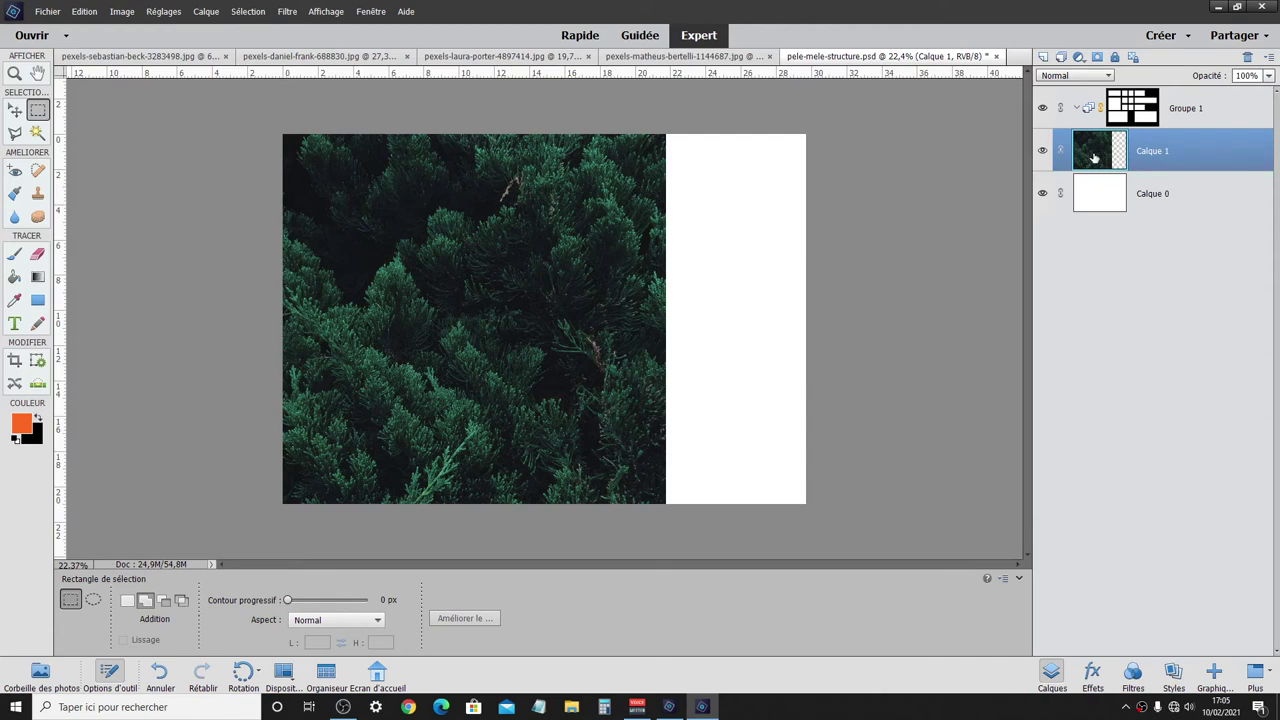
{"action": "left_click_drag", "start_coordinate": [1094, 157], "coordinate": [1095, 110]}
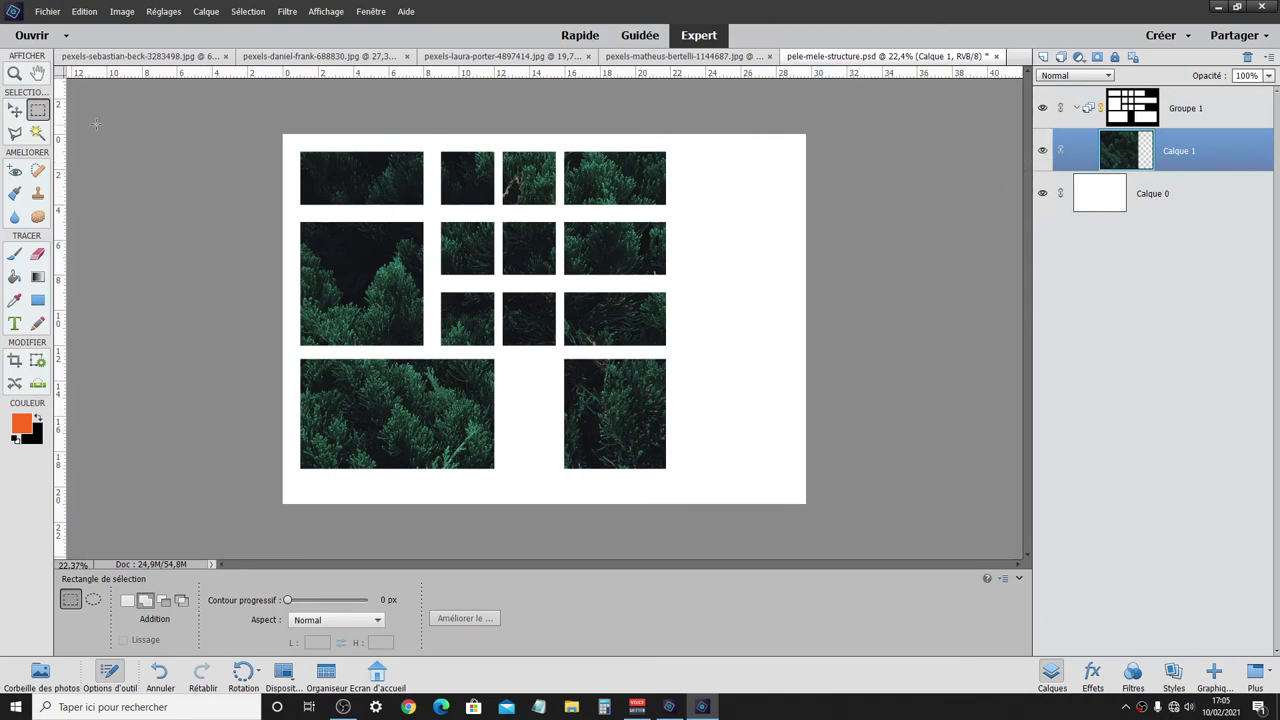
- Nudge the forest photo right, then tilt and widen it with proportions kept until it fills every zone
{"action": "left_click", "coordinate": [16, 112]}
{"action": "mouse_move", "coordinate": [632, 440]}
{"action": "left_mouse_down"}
{"action": "mouse_move", "coordinate": [756, 440]}
{"action": "mouse_move", "coordinate": [705, 437]}
{"action": "left_mouse_up"}
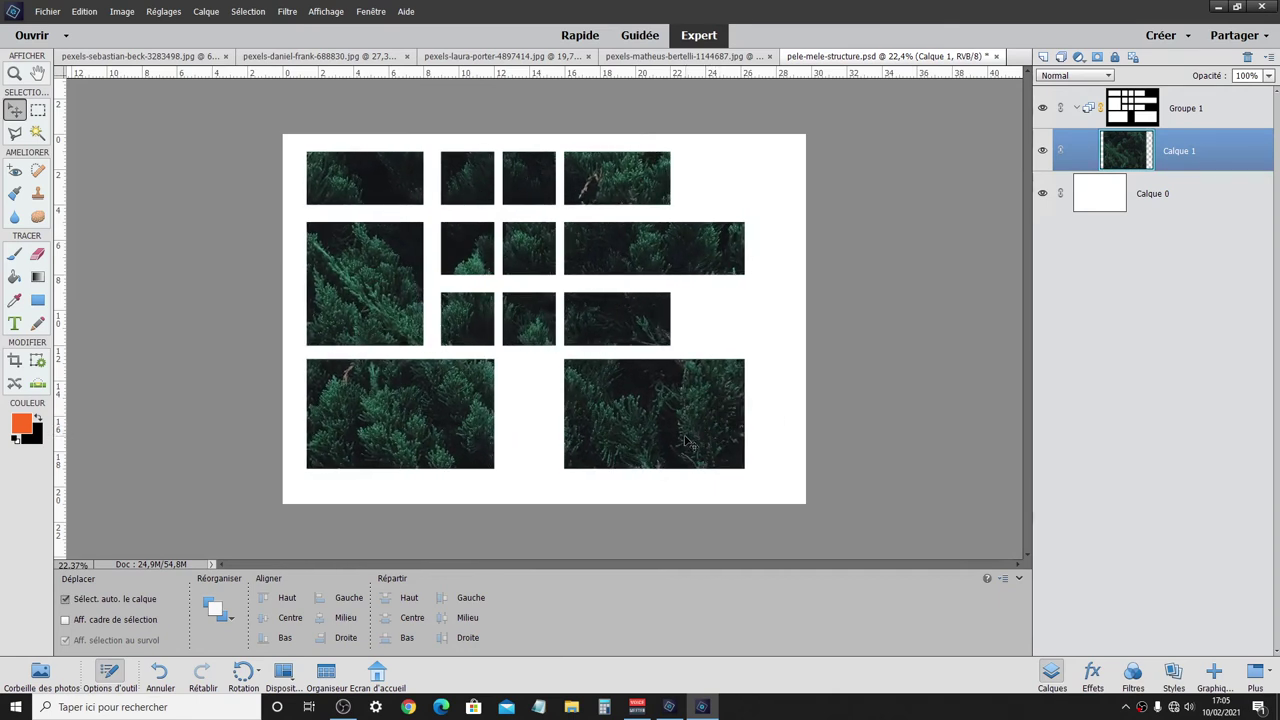
{"action": "key", "text": "ctrl+t"}
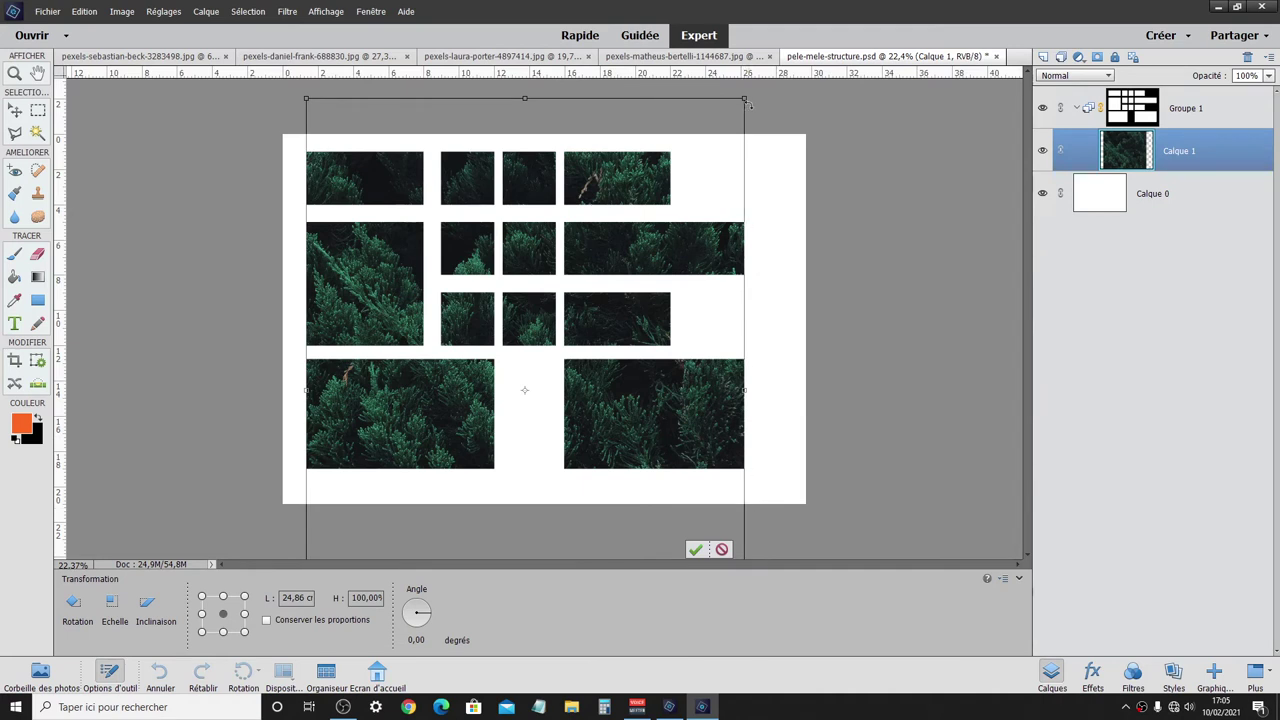
{"action": "left_click_drag", "start_coordinate": [748, 104], "coordinate": [692, 79]}
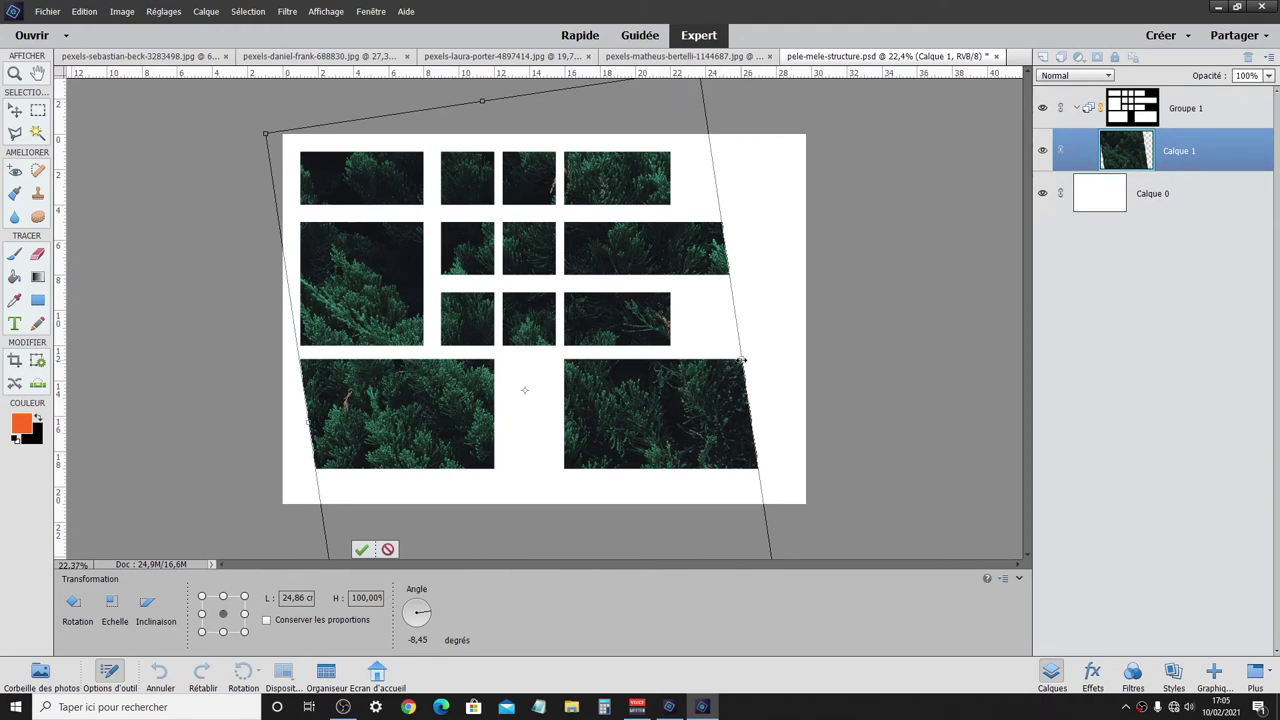
{"action": "left_click_drag", "start_coordinate": [741, 359], "coordinate": [845, 346]}
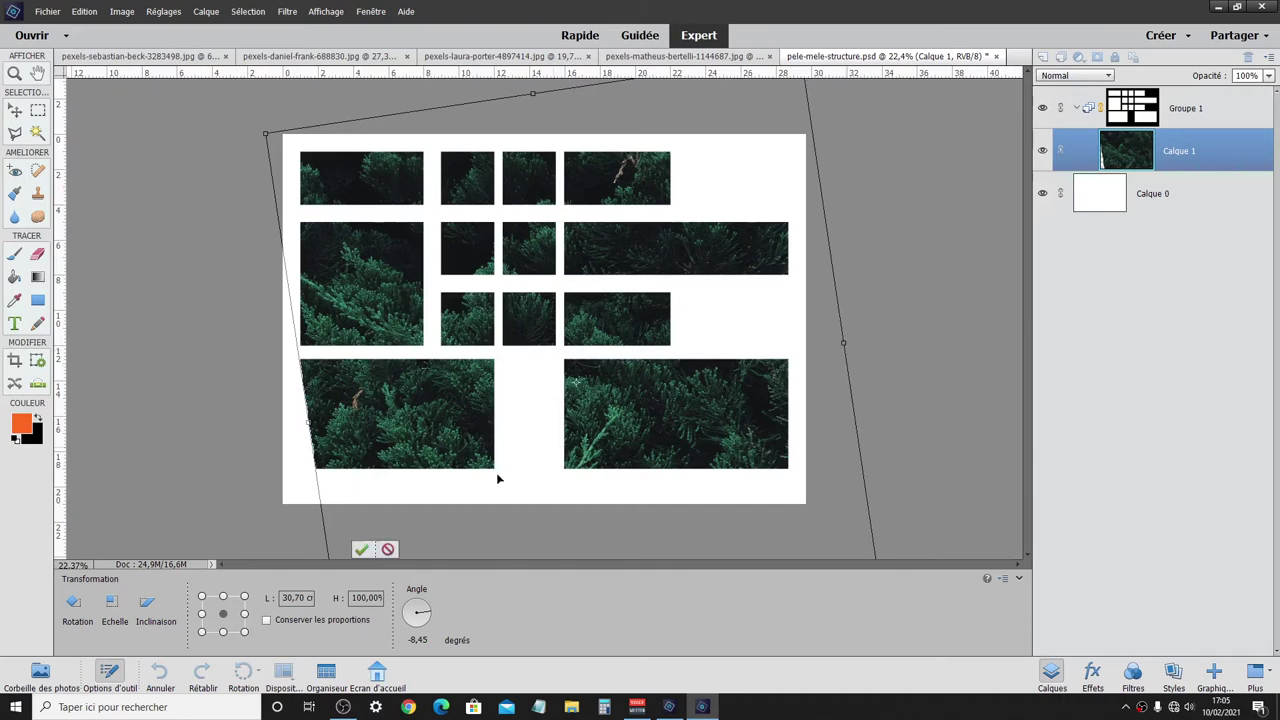
{"action": "left_click", "coordinate": [309, 624]}
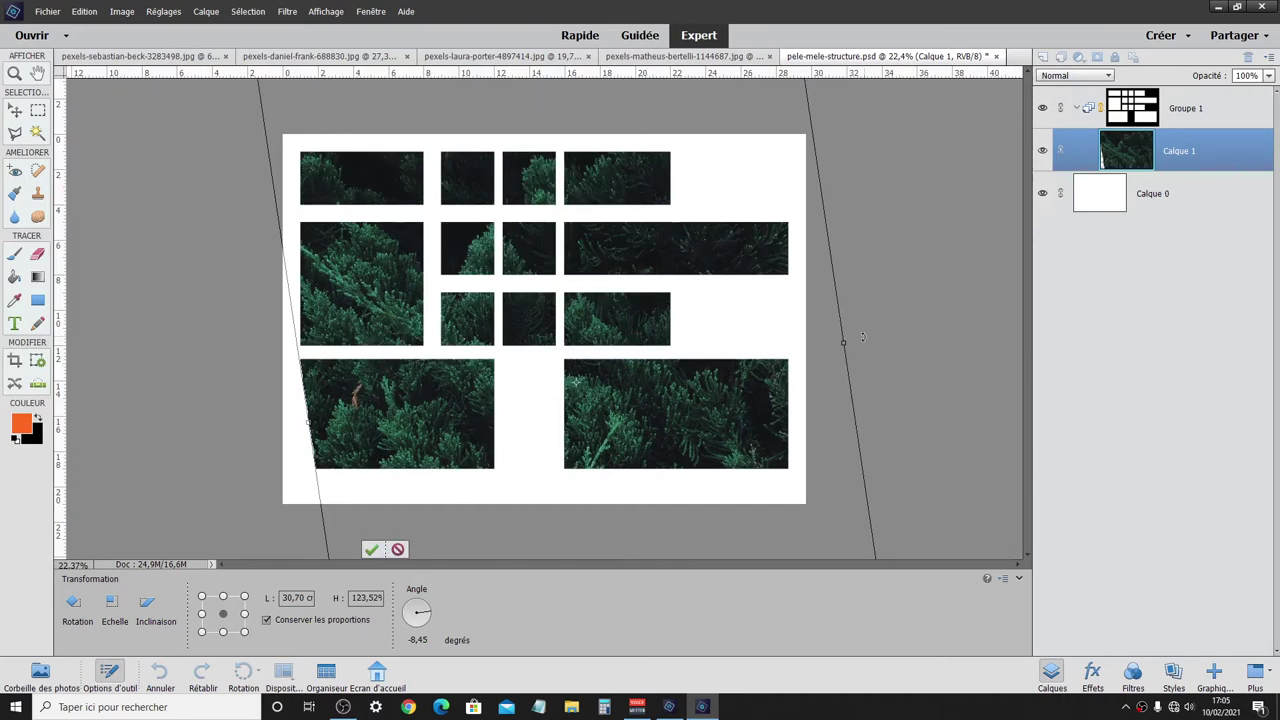
{"action": "left_click_drag", "start_coordinate": [844, 341], "coordinate": [872, 327]}
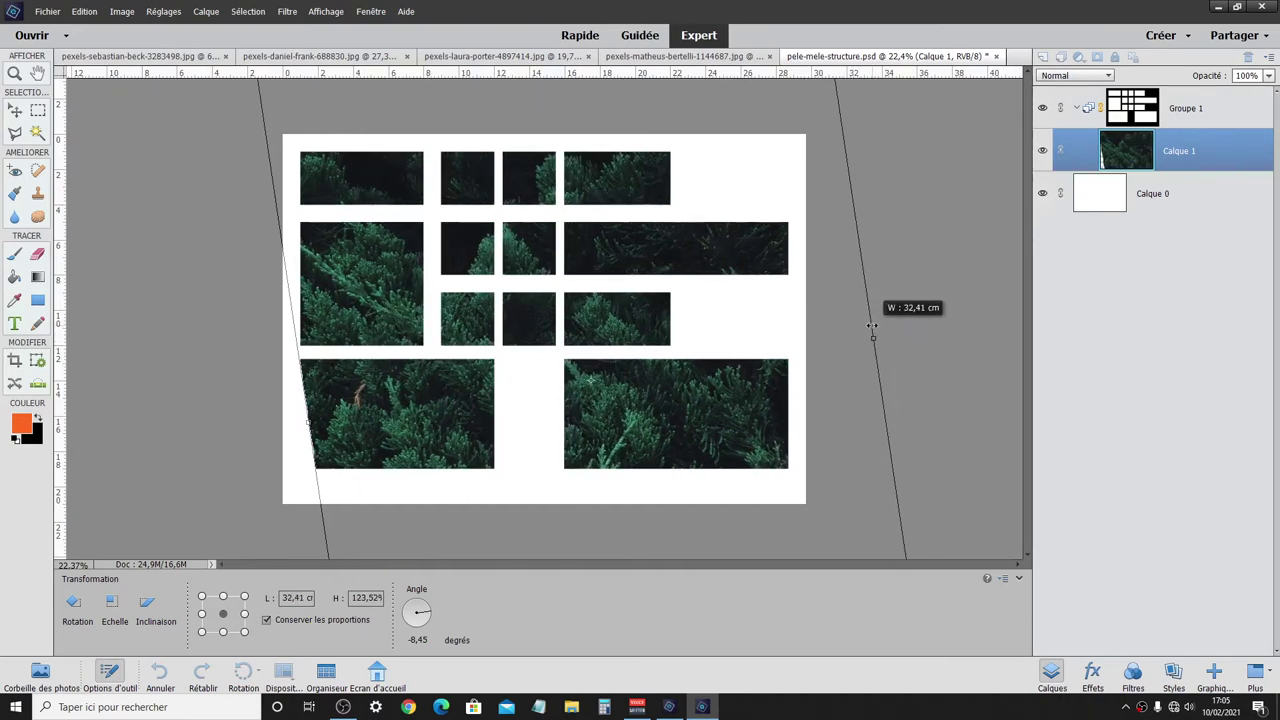
{"action": "left_click_drag", "start_coordinate": [309, 428], "coordinate": [248, 432]}
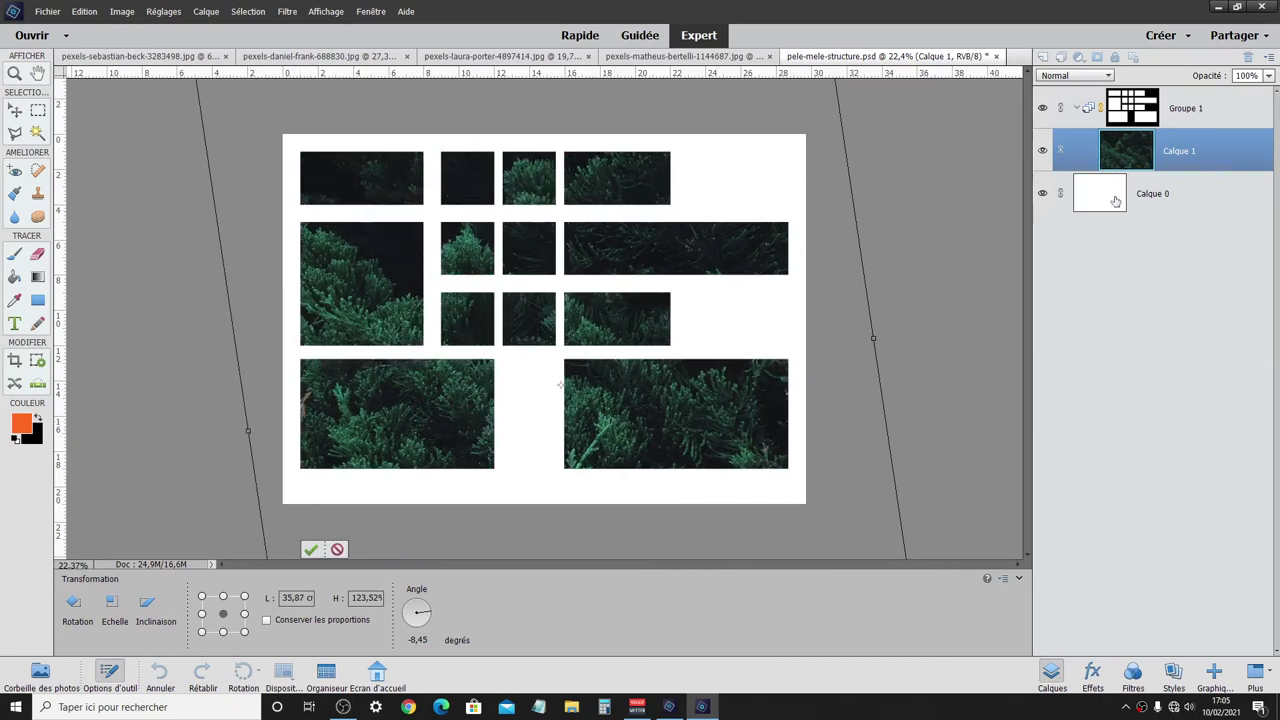
{"action": "left_click", "coordinate": [311, 550]}
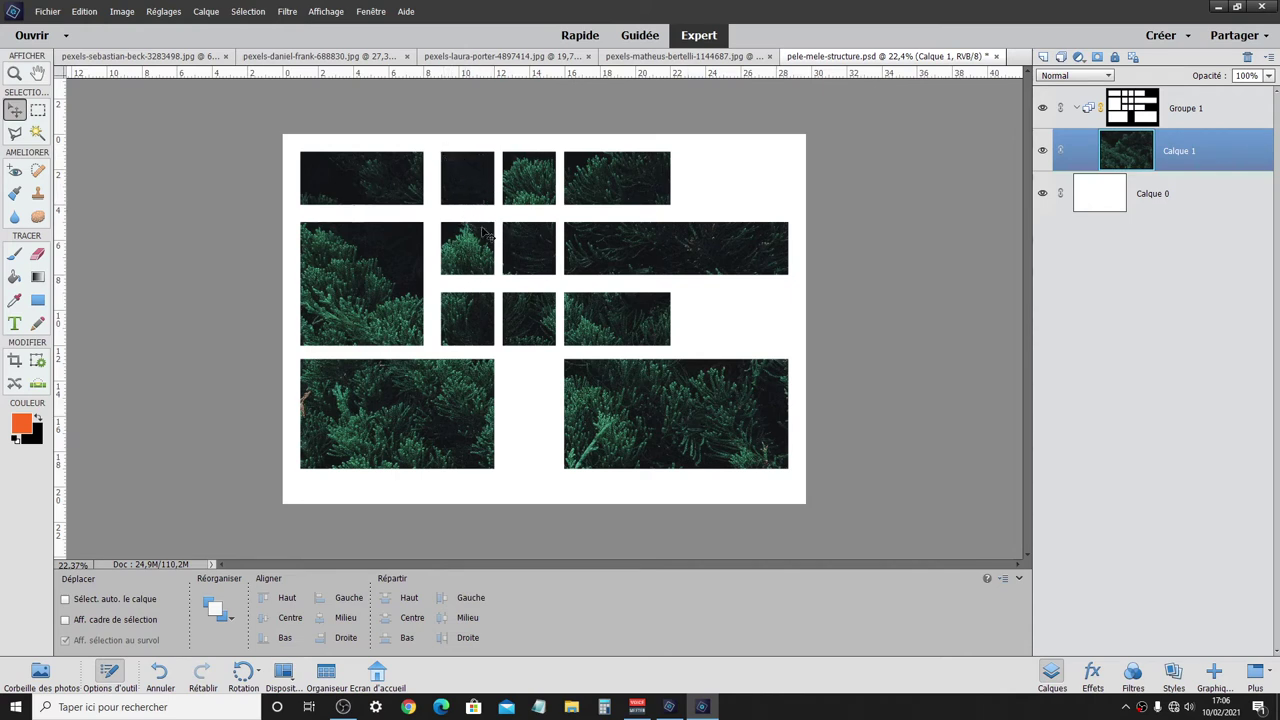
- Copy the laura-porter green leaves photo onto the collage and move Calque 2 into Groupe 1
{"action": "left_click", "coordinate": [676, 57]}
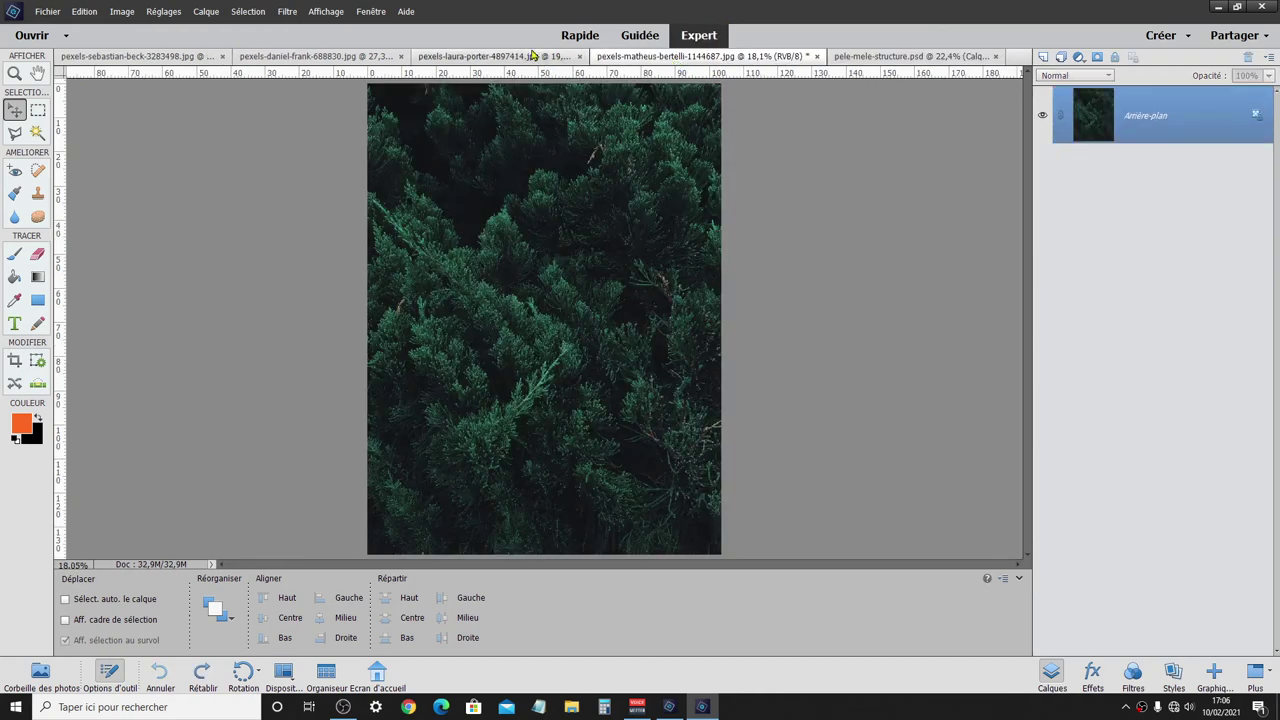
{"action": "left_click", "coordinate": [500, 57]}
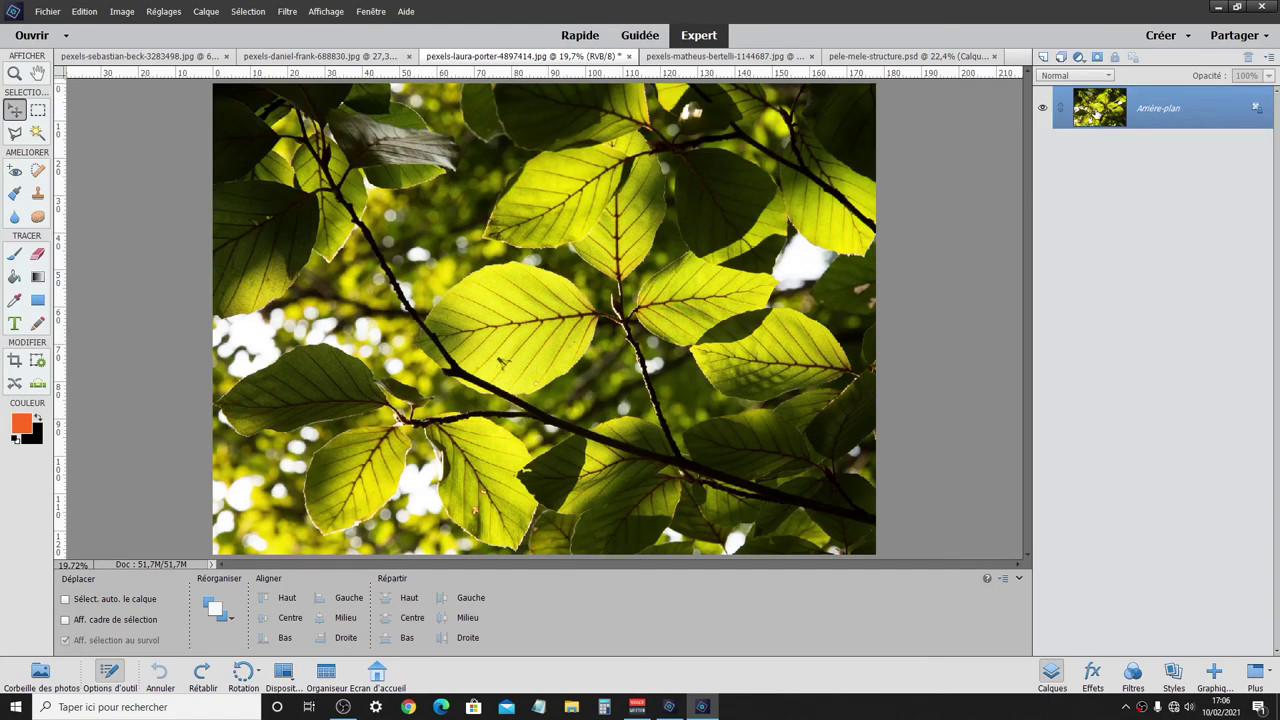
{"action": "left_click_drag", "start_coordinate": [1096, 115], "coordinate": [910, 54]}
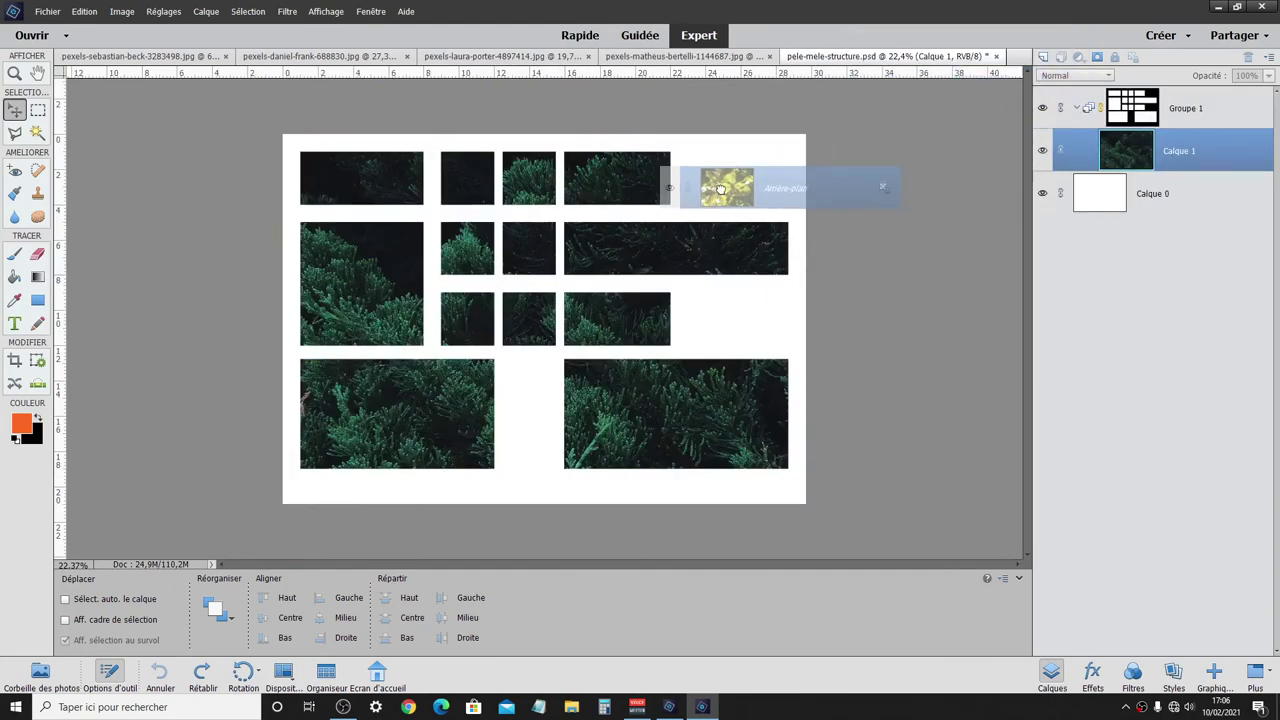
{"action": "left_click_drag", "start_coordinate": [910, 54], "coordinate": [750, 206]}
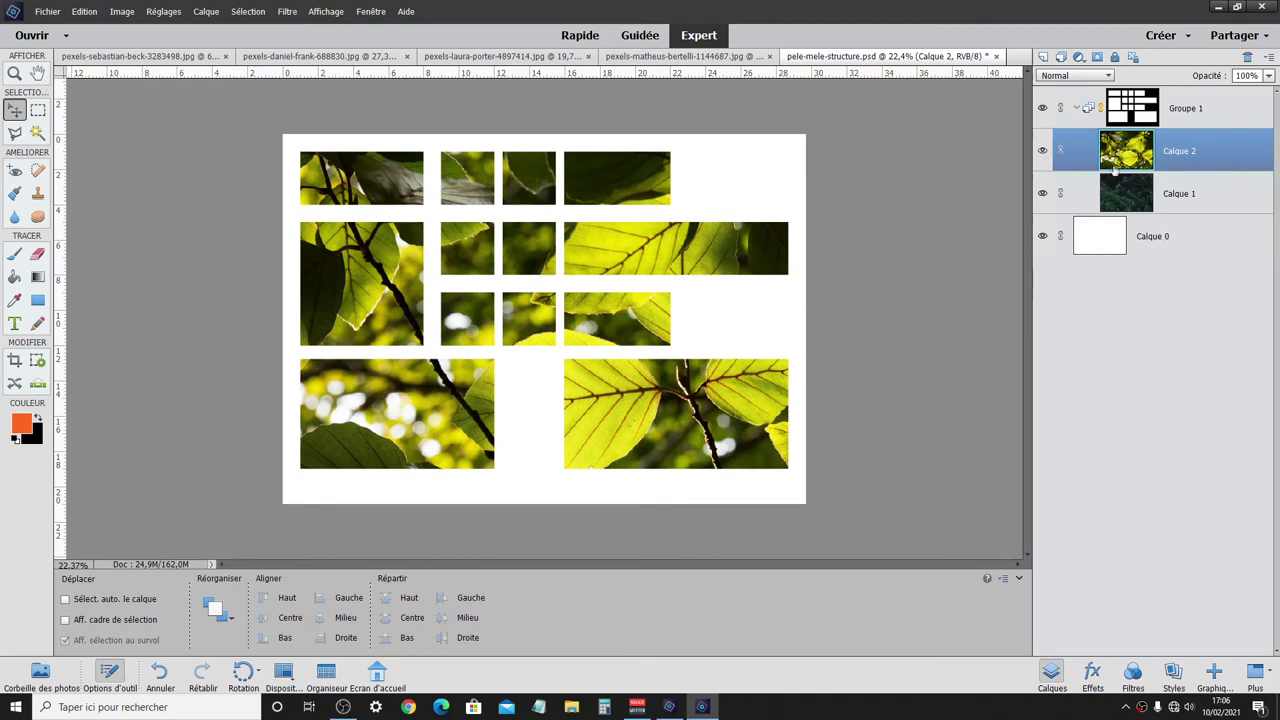
{"action": "left_click", "coordinate": [1074, 112]}
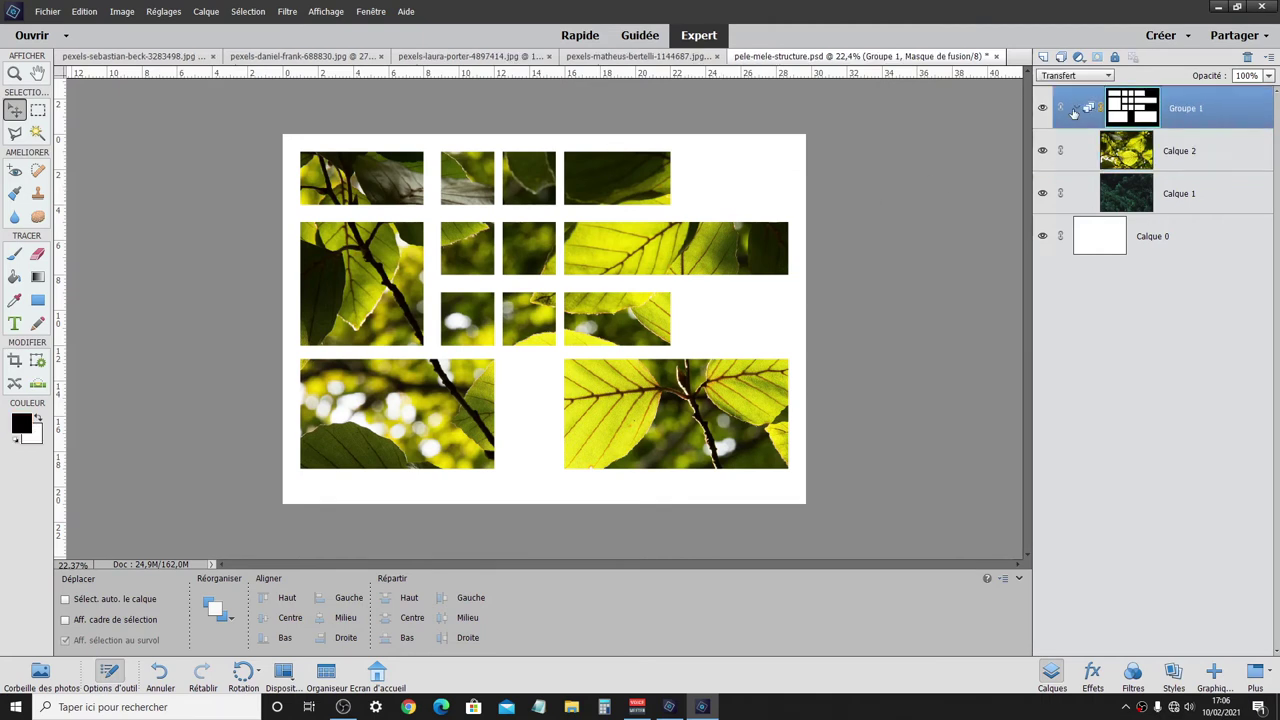
{"action": "left_click", "coordinate": [1074, 112]}
{"action": "left_click", "coordinate": [1074, 112]}
{"action": "mouse_move", "coordinate": [1118, 158]}
{"action": "left_mouse_down"}
{"action": "mouse_move", "coordinate": [1153, 147]}
{"action": "mouse_move", "coordinate": [1093, 112]}
{"action": "left_mouse_up"}
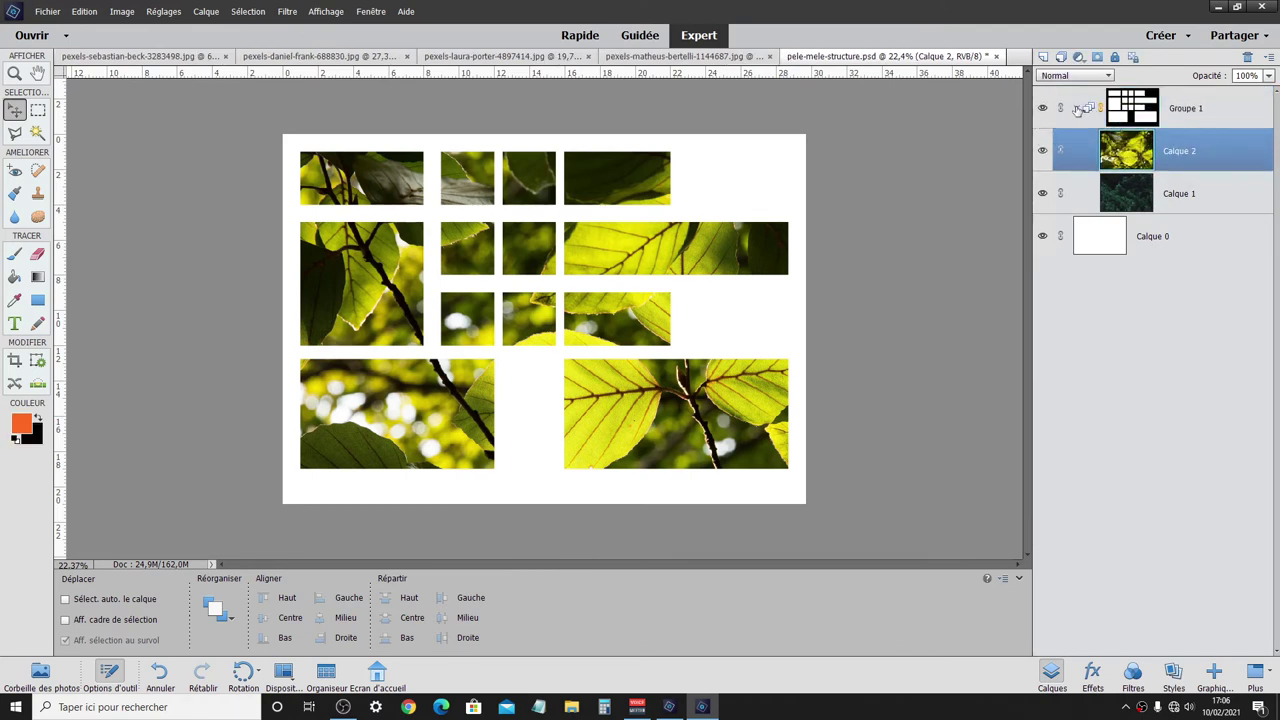
{"action": "left_click", "coordinate": [1076, 109]}
{"action": "left_click", "coordinate": [1077, 109]}
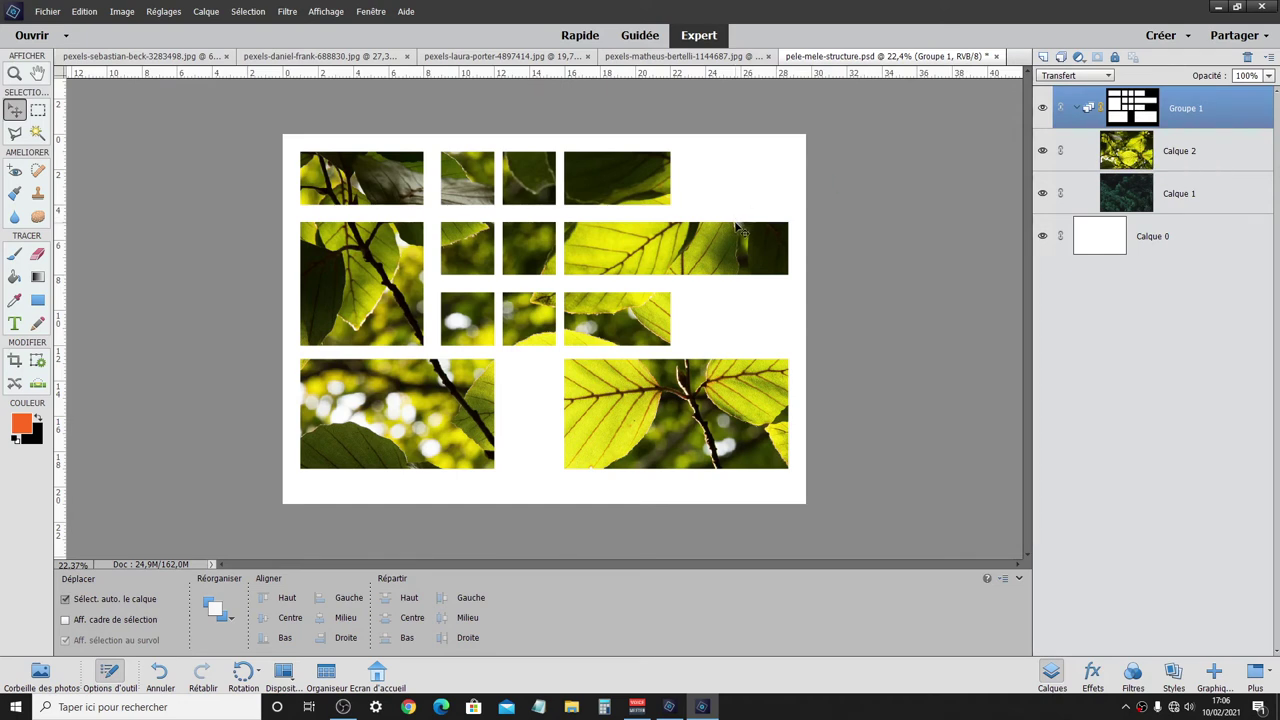
{"action": "key", "text": "ctrl+t"}
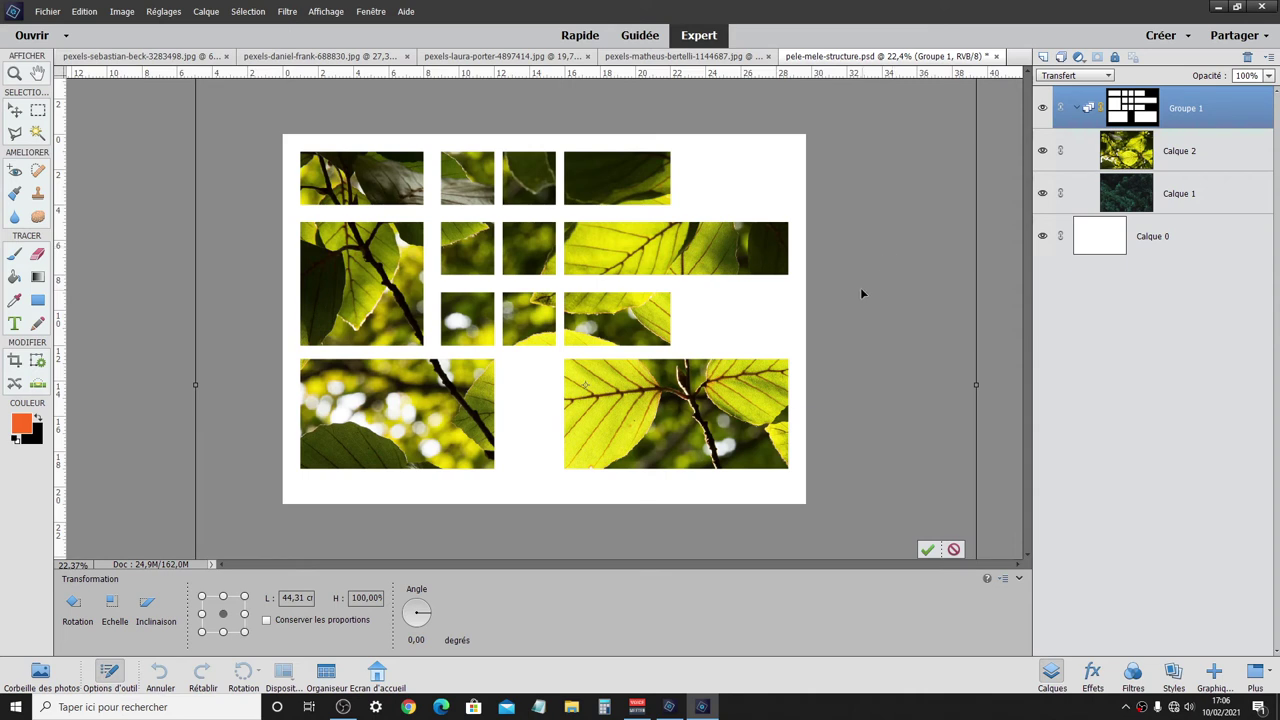
{"action": "key", "text": "ctrl+minus"}
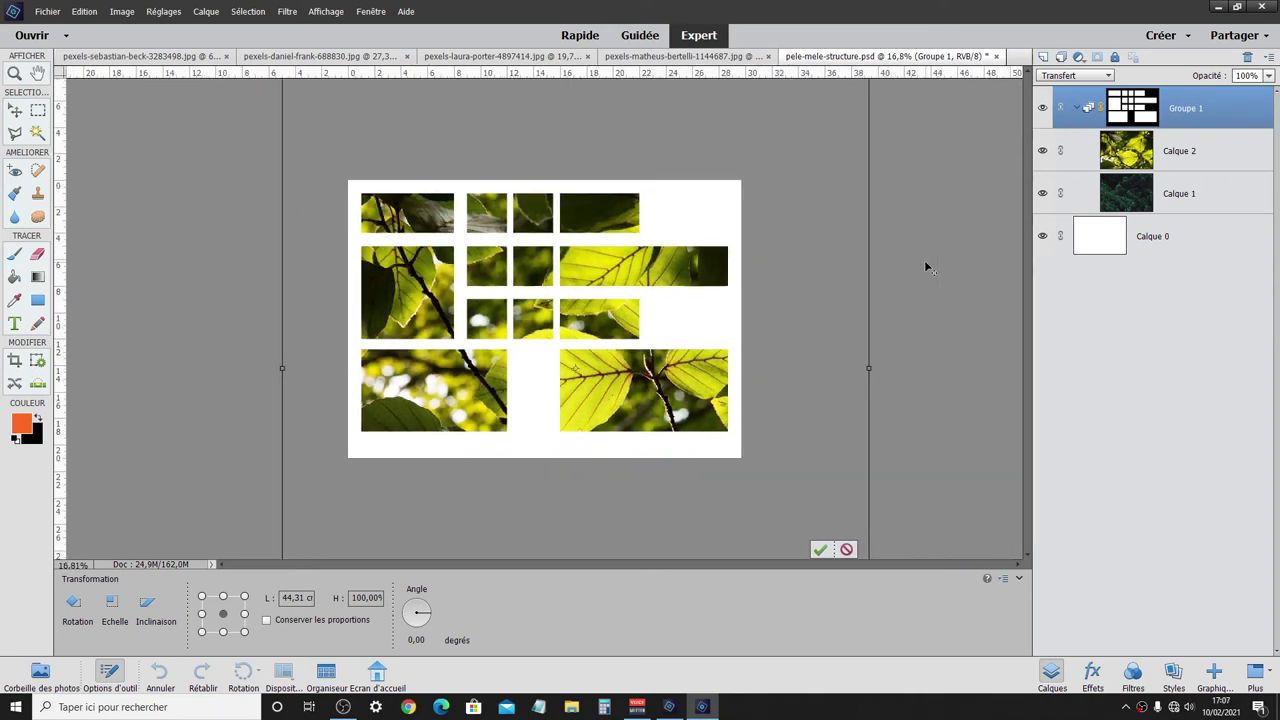
{"action": "key", "text": "ctrl+minus"}
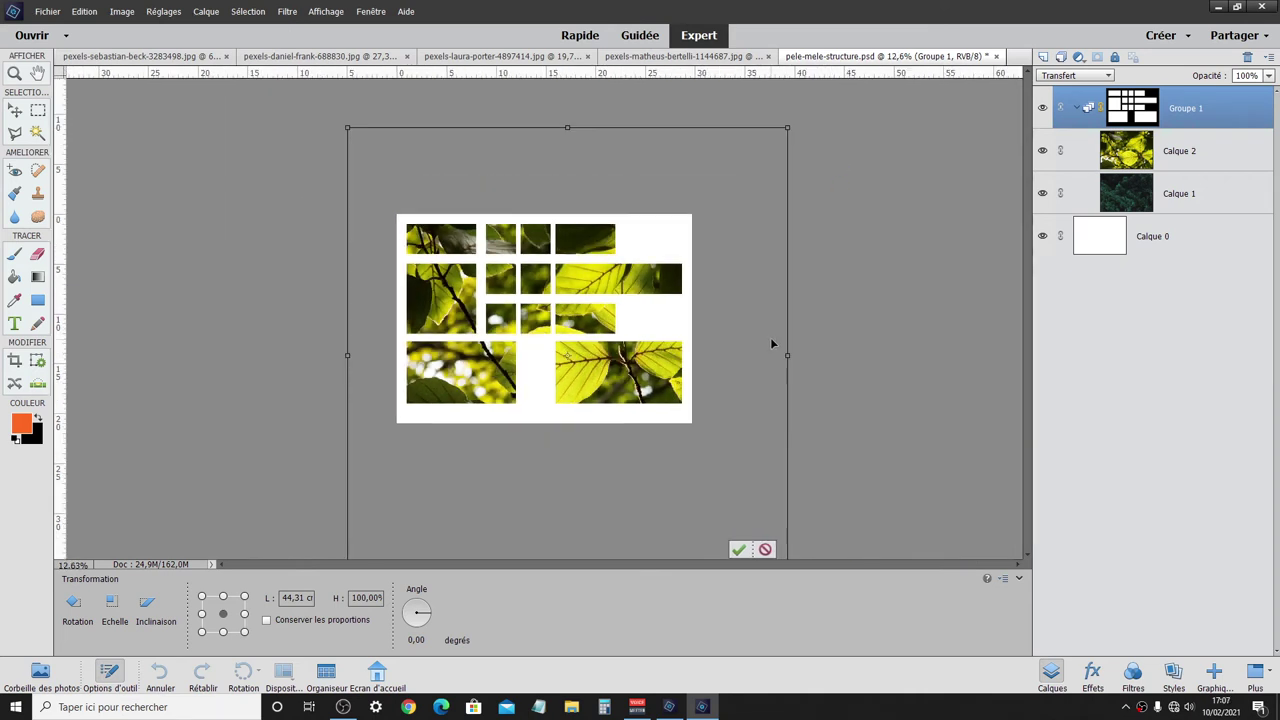
{"action": "left_click_drag", "start_coordinate": [788, 126], "coordinate": [576, 261]}
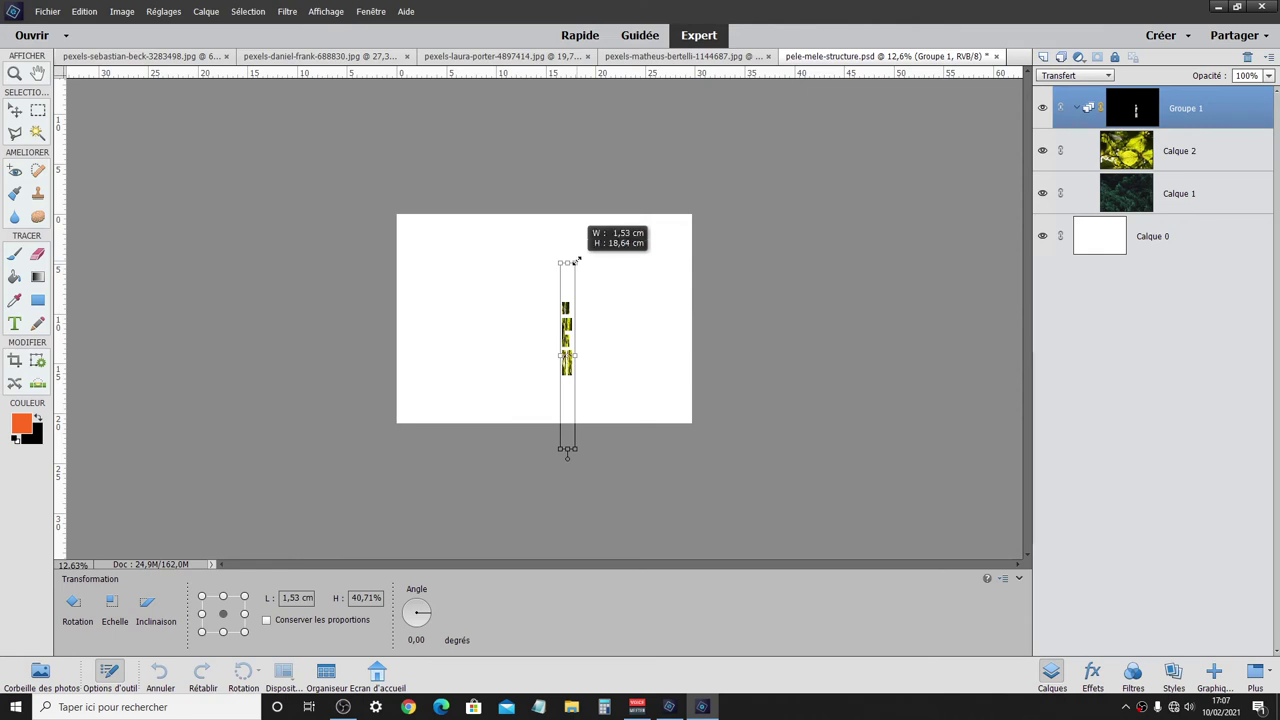
{"action": "key", "text": "Escape"}
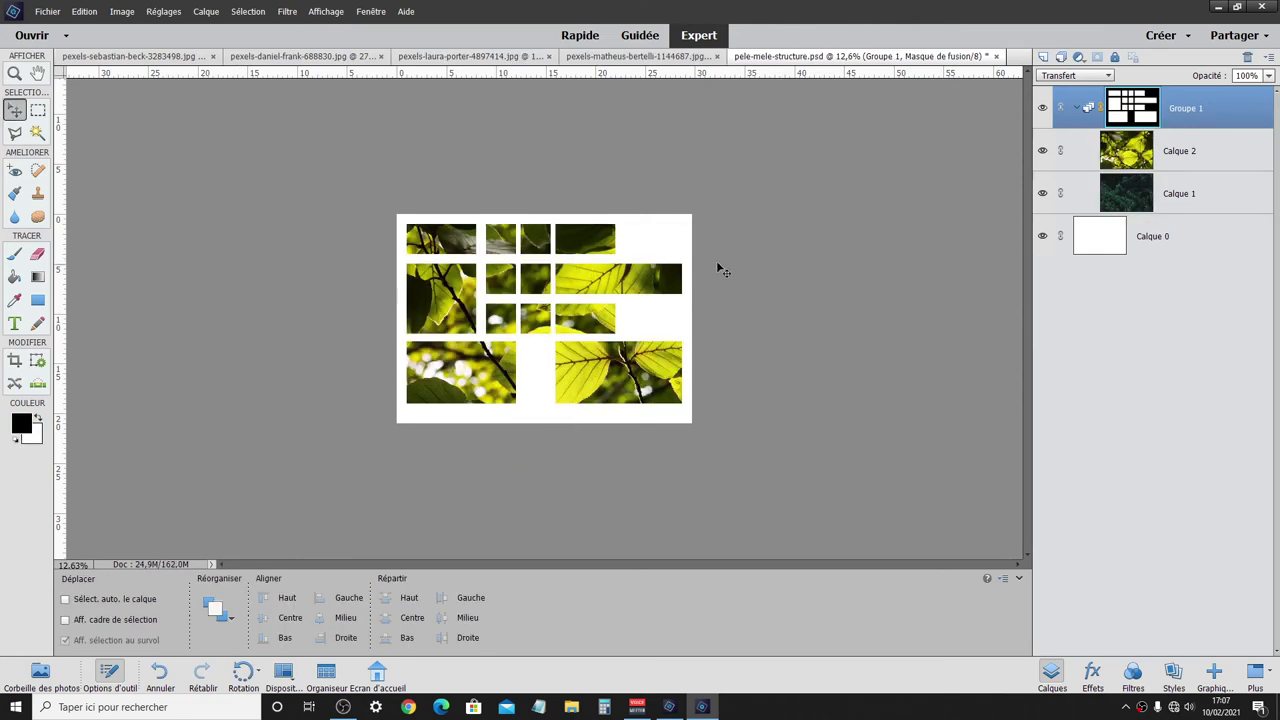
{"action": "left_click", "coordinate": [1110, 157]}
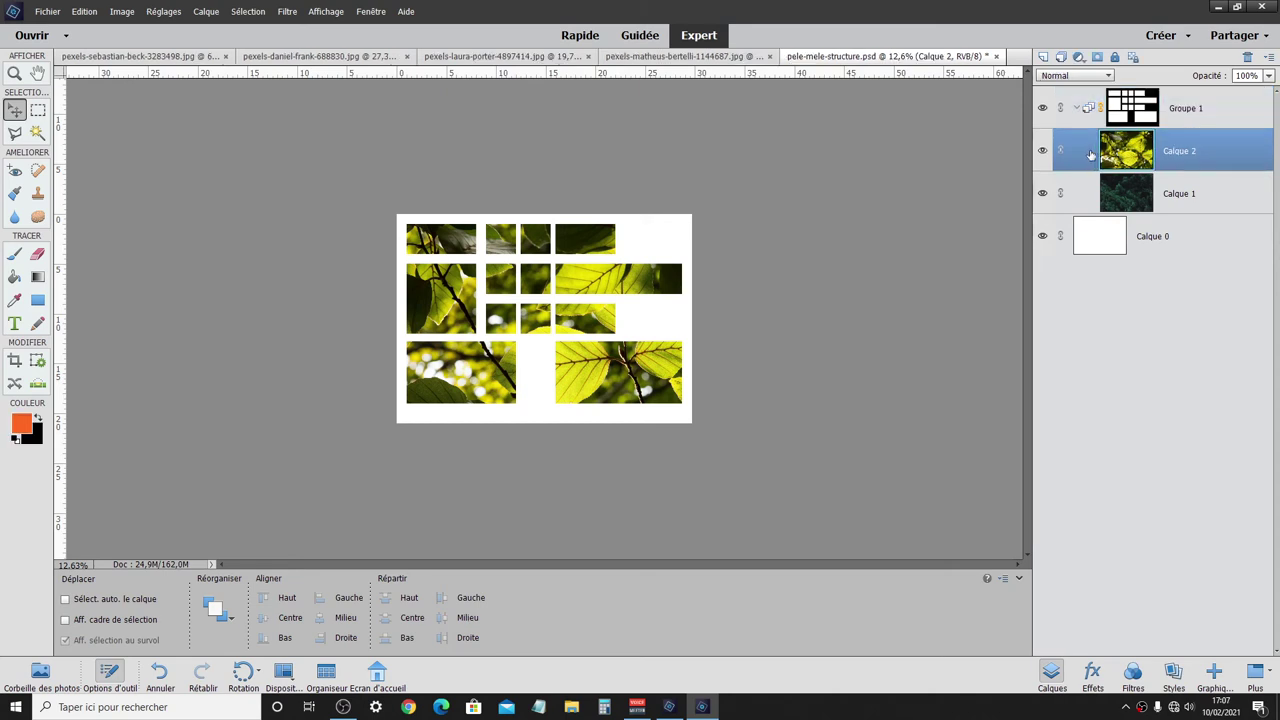
- Shrink the green leaves photo with proportions kept and commit the smaller size
{"action": "key", "text": "ctrl+t"}
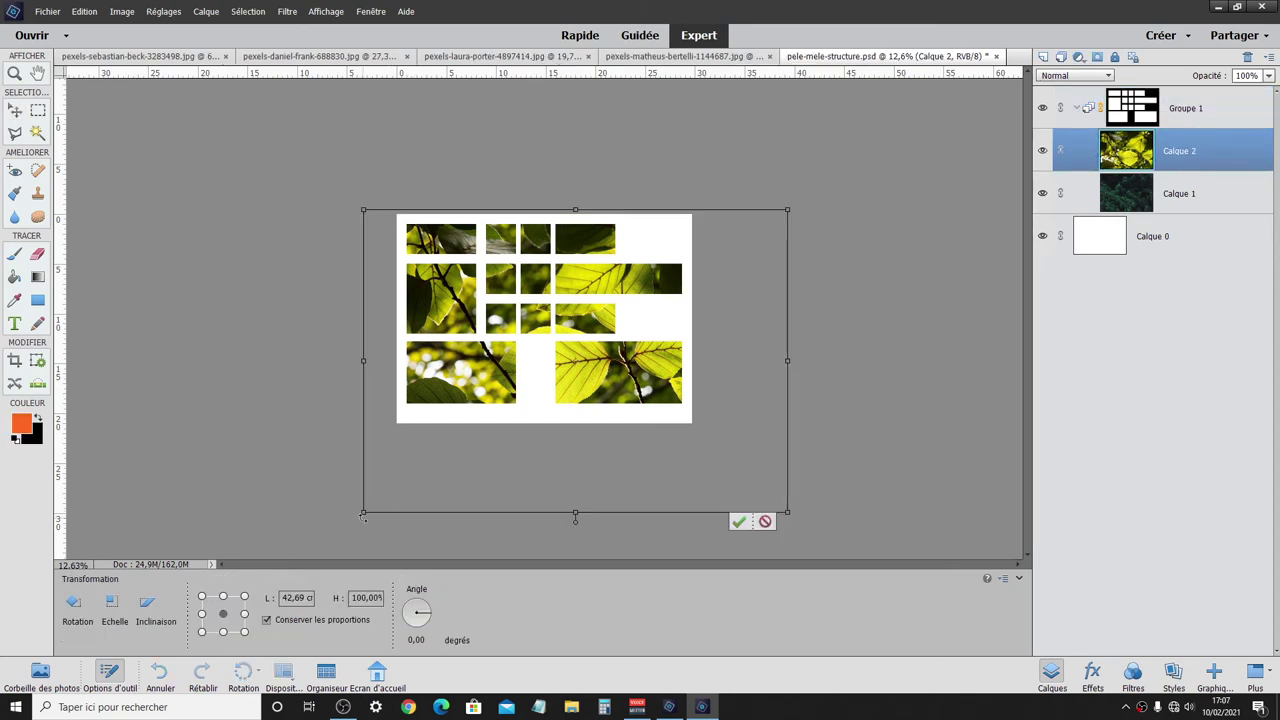
{"action": "left_click_drag", "start_coordinate": [363, 516], "coordinate": [474, 416]}
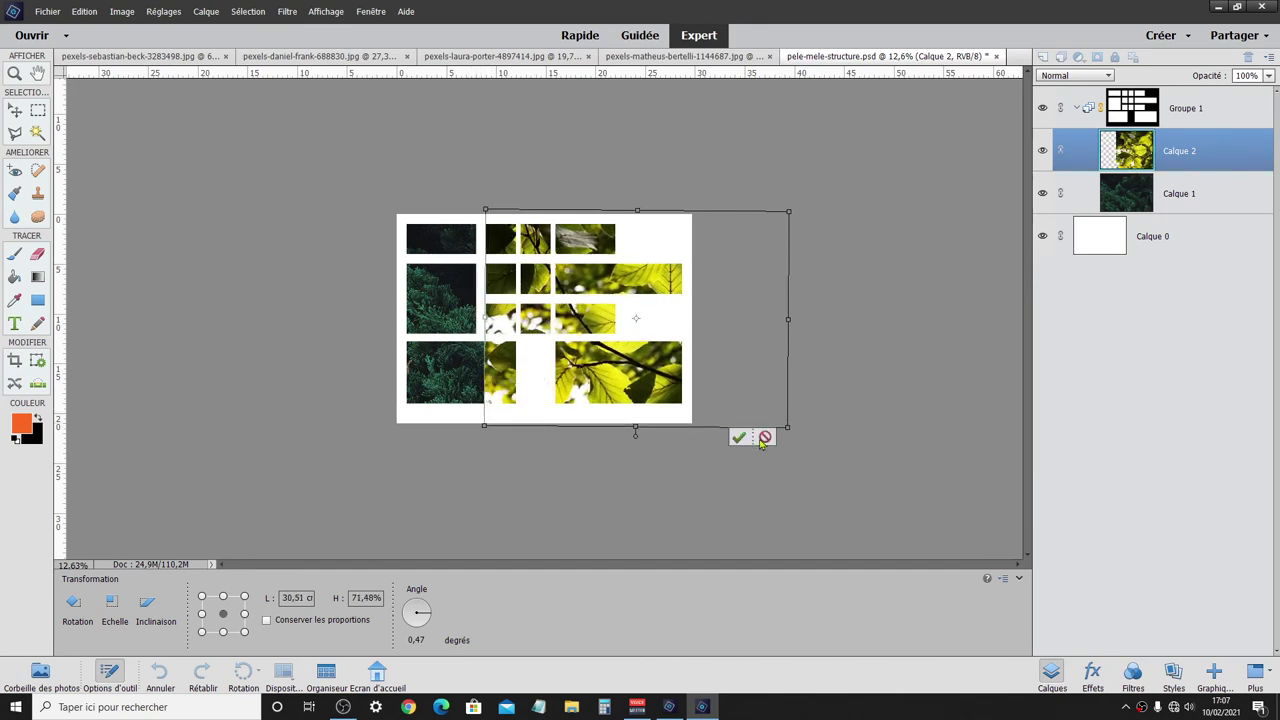
{"action": "left_click_drag", "start_coordinate": [788, 426], "coordinate": [761, 412]}
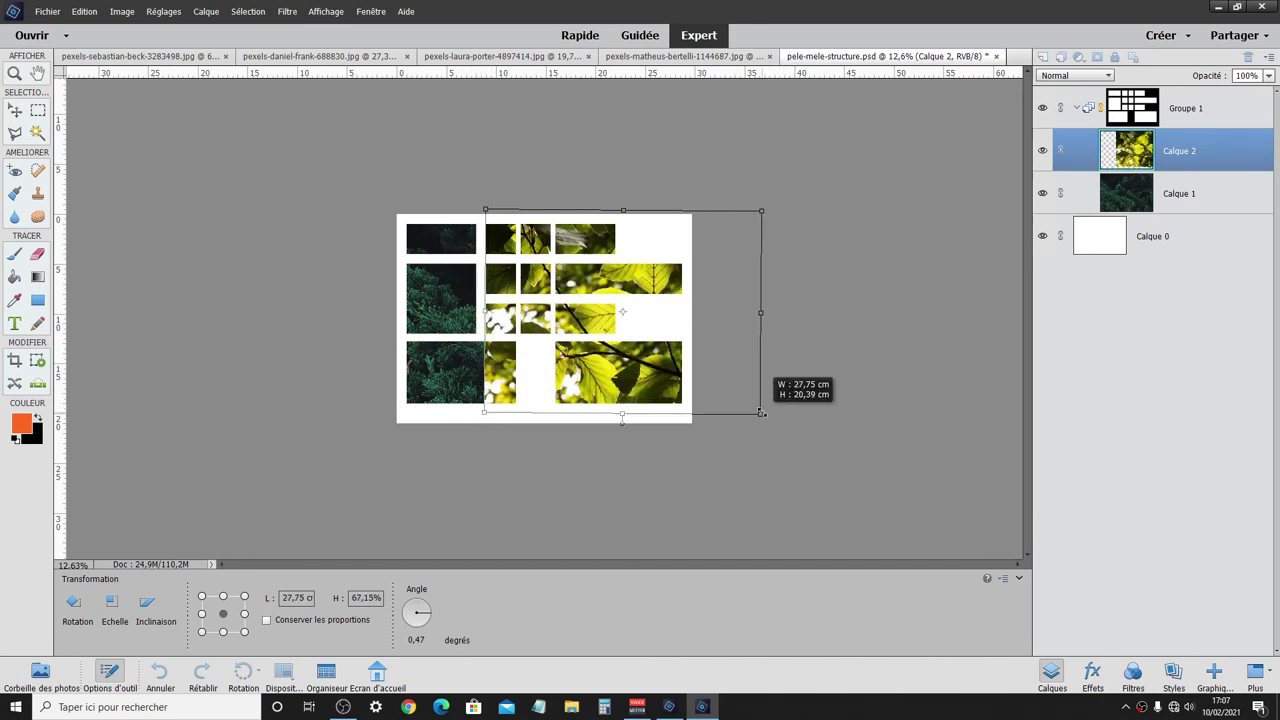
{"action": "left_click", "coordinate": [328, 620]}
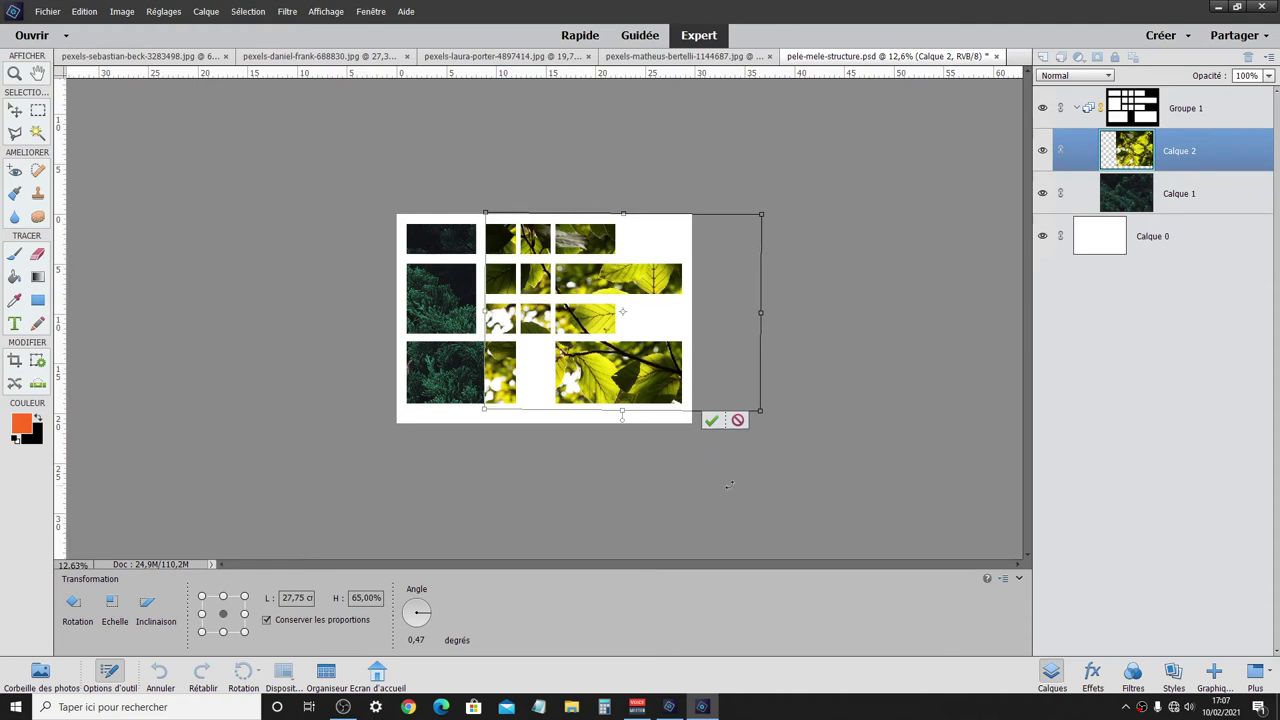
{"action": "left_click_drag", "start_coordinate": [760, 410], "coordinate": [517, 303]}
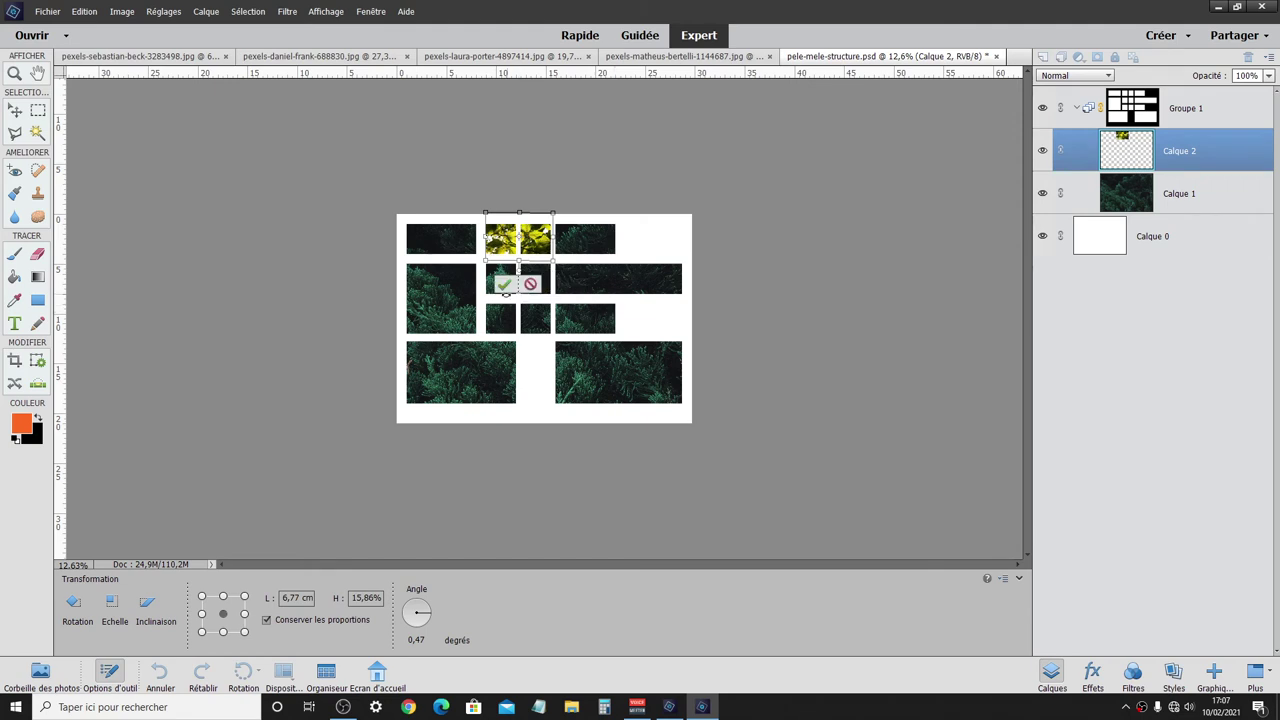
{"action": "left_click", "coordinate": [504, 284]}
{"action": "key", "text": "alt+space"}
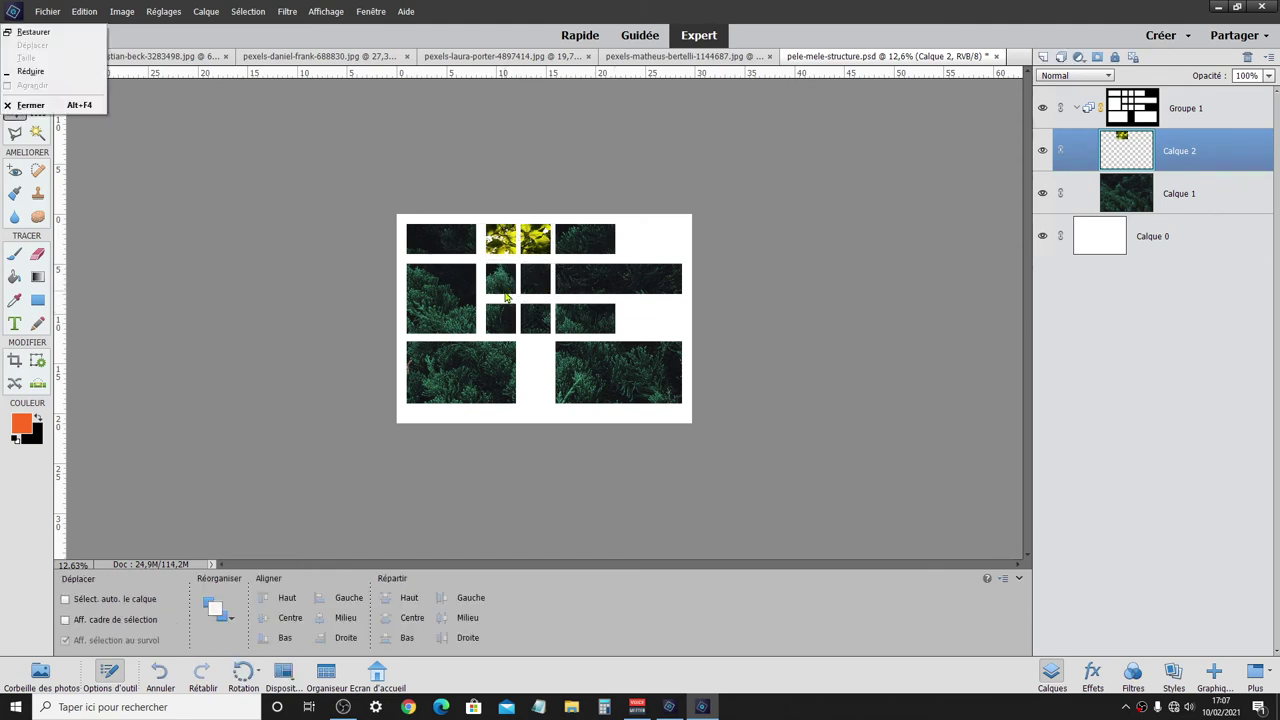
{"action": "key", "text": "Escape"}
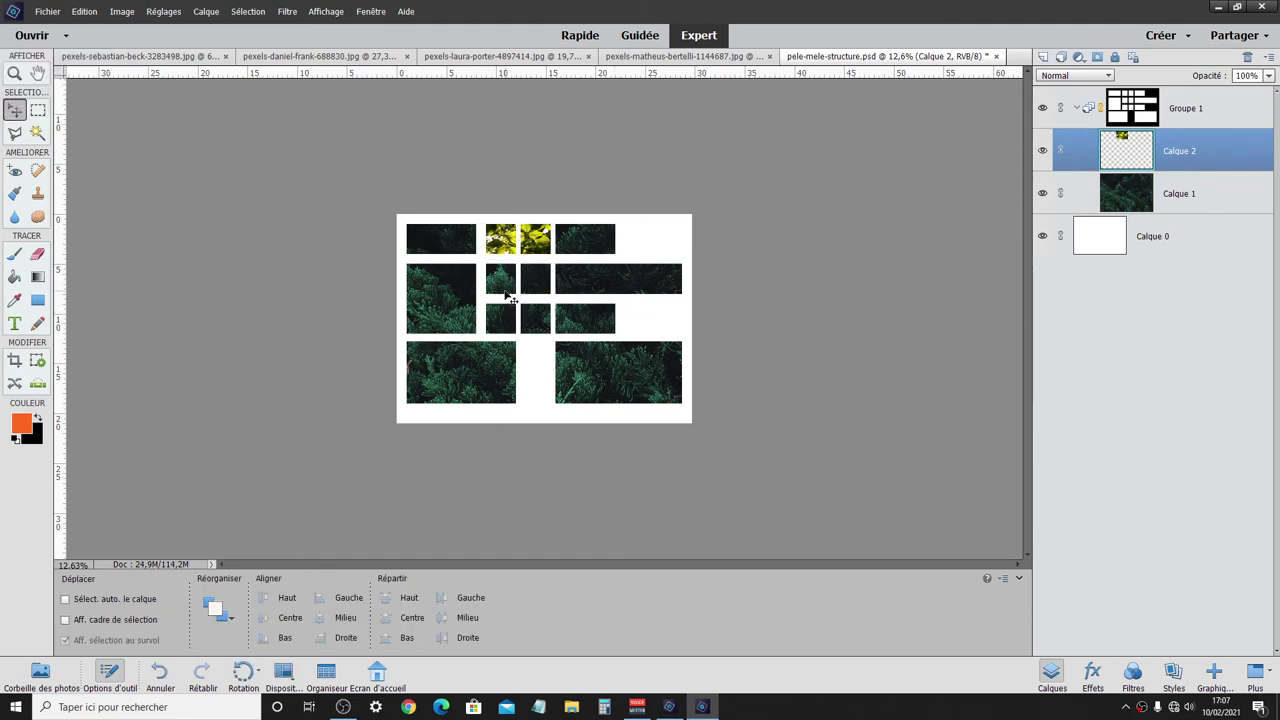
{"action": "scroll", "coordinate": [508, 297], "scroll_direction": "up", "scroll_amount": 1, "text": "alt"}
{"action": "scroll", "coordinate": [506, 290], "scroll_direction": "up", "scroll_amount": 1, "text": "alt"}
{"action": "scroll", "coordinate": [506, 291], "scroll_direction": "up", "scroll_amount": 1, "text": "alt"}
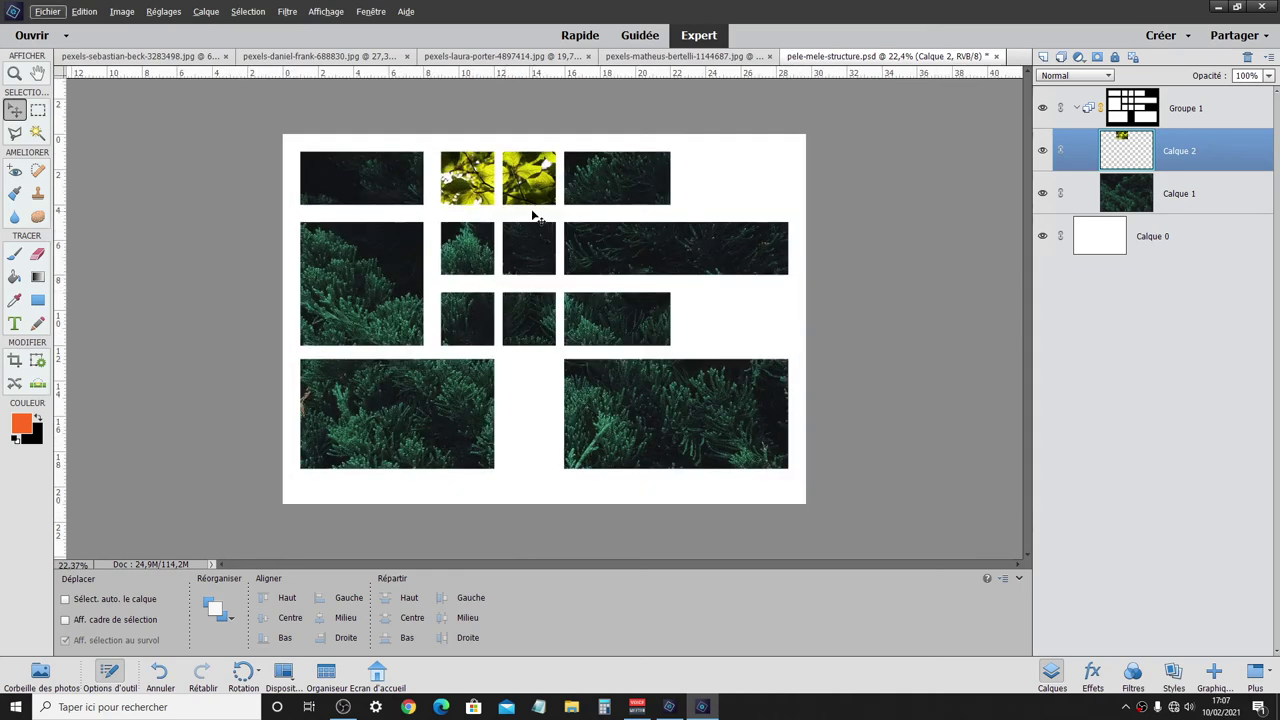
- Move the leaves photo into the top-row zones, try enlarging it, then undo the enlargement
{"action": "left_click_drag", "start_coordinate": [517, 209], "coordinate": [517, 218]}
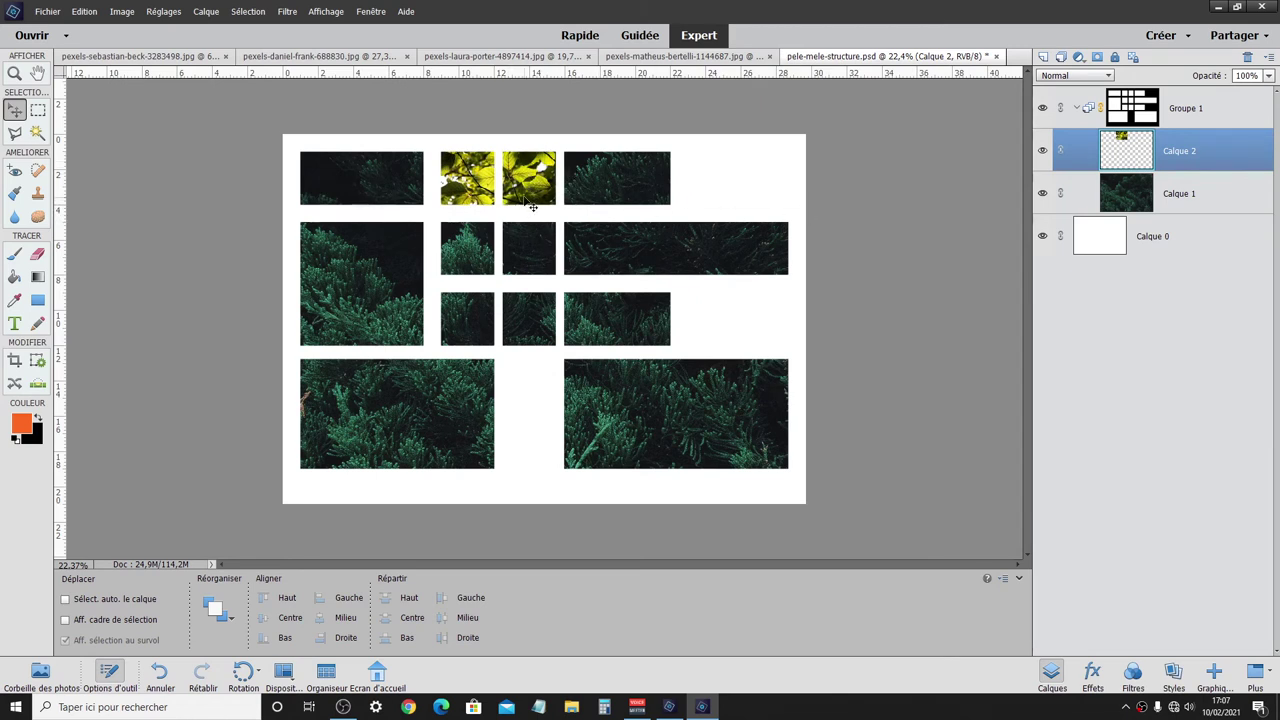
{"action": "mouse_move", "coordinate": [532, 207]}
{"action": "left_mouse_down"}
{"action": "mouse_move", "coordinate": [527, 230]}
{"action": "mouse_move", "coordinate": [523, 206]}
{"action": "left_mouse_up"}
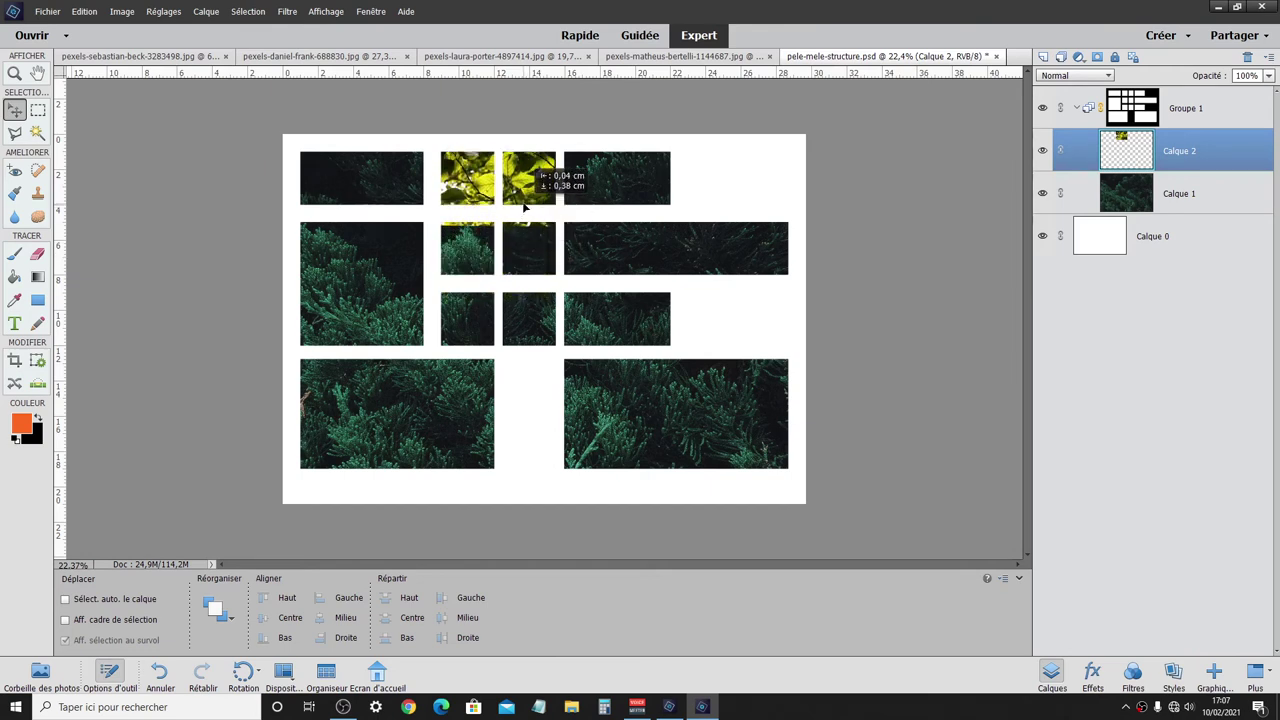
{"action": "left_click_drag", "start_coordinate": [523, 206], "coordinate": [530, 204]}
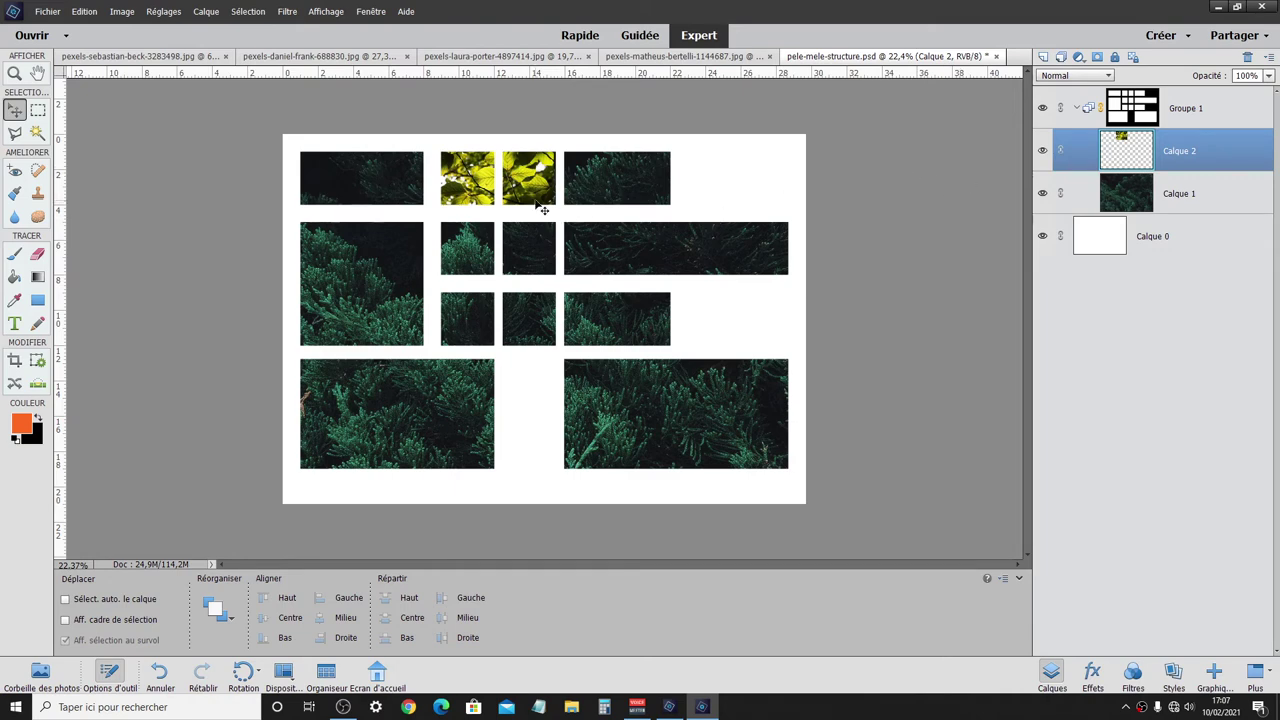
{"action": "left_click", "coordinate": [541, 208]}
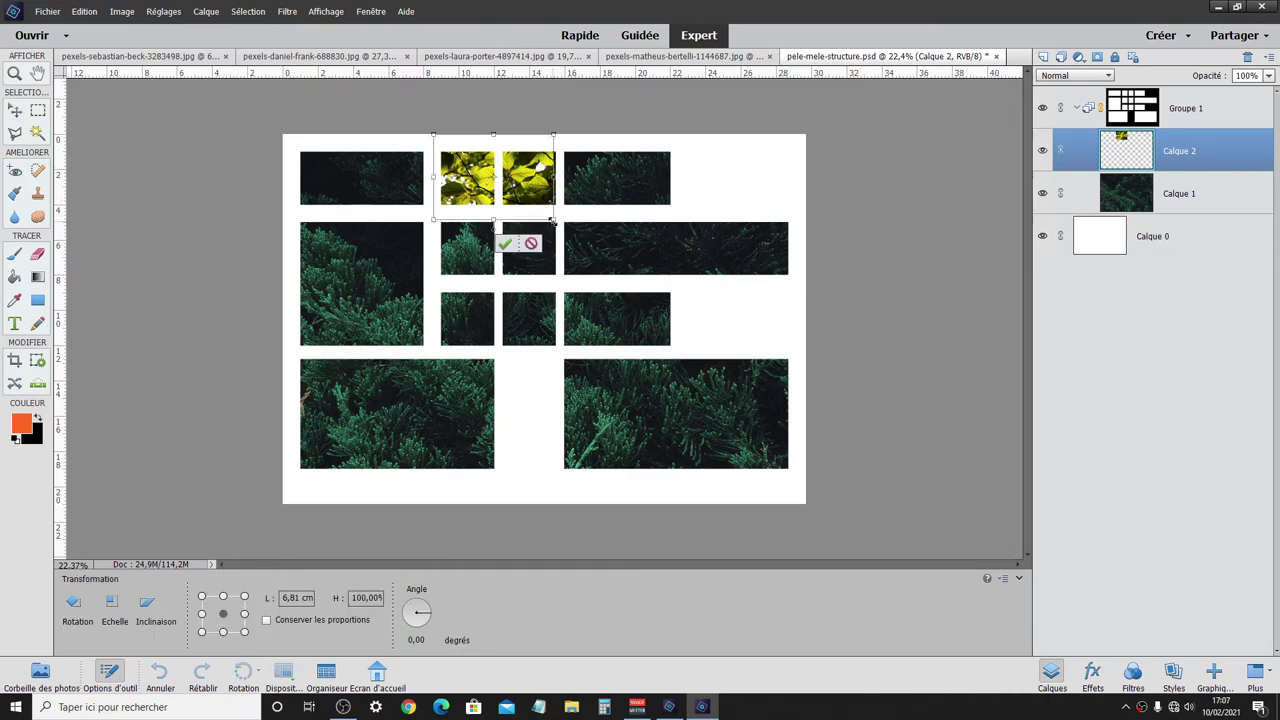
{"action": "left_click_drag", "start_coordinate": [553, 220], "coordinate": [672, 360]}
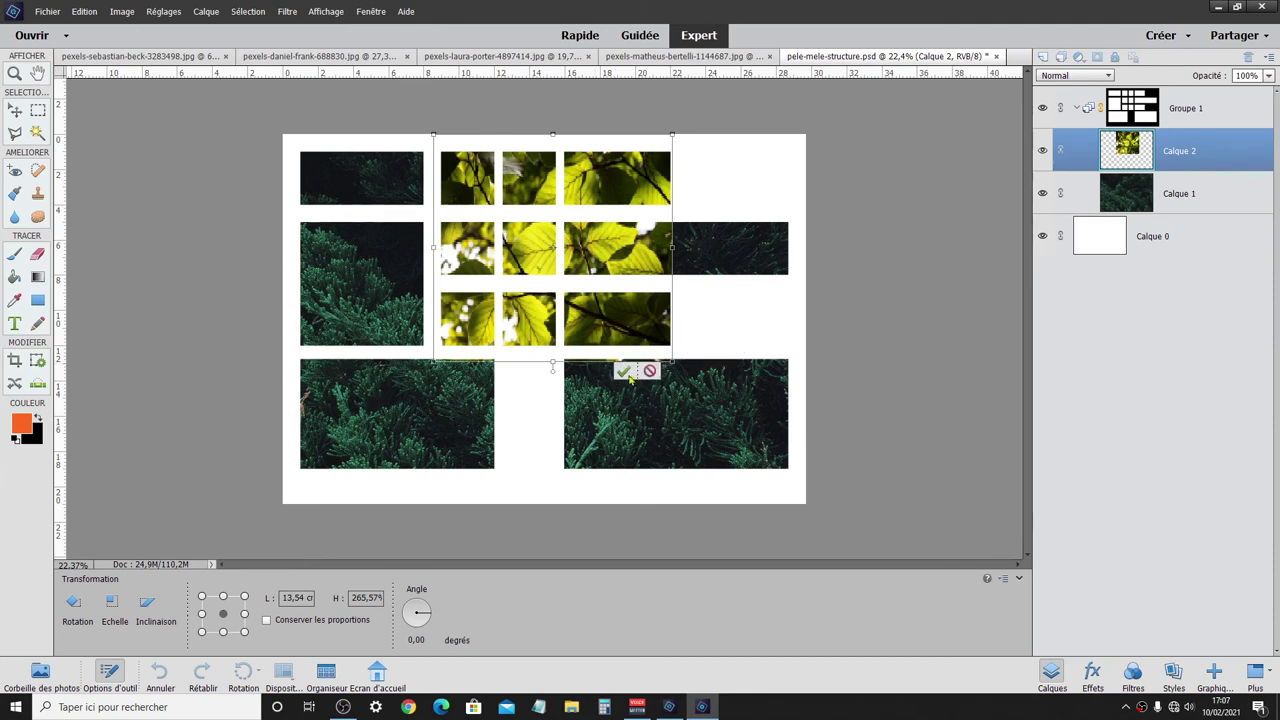
{"action": "left_click", "coordinate": [624, 372]}
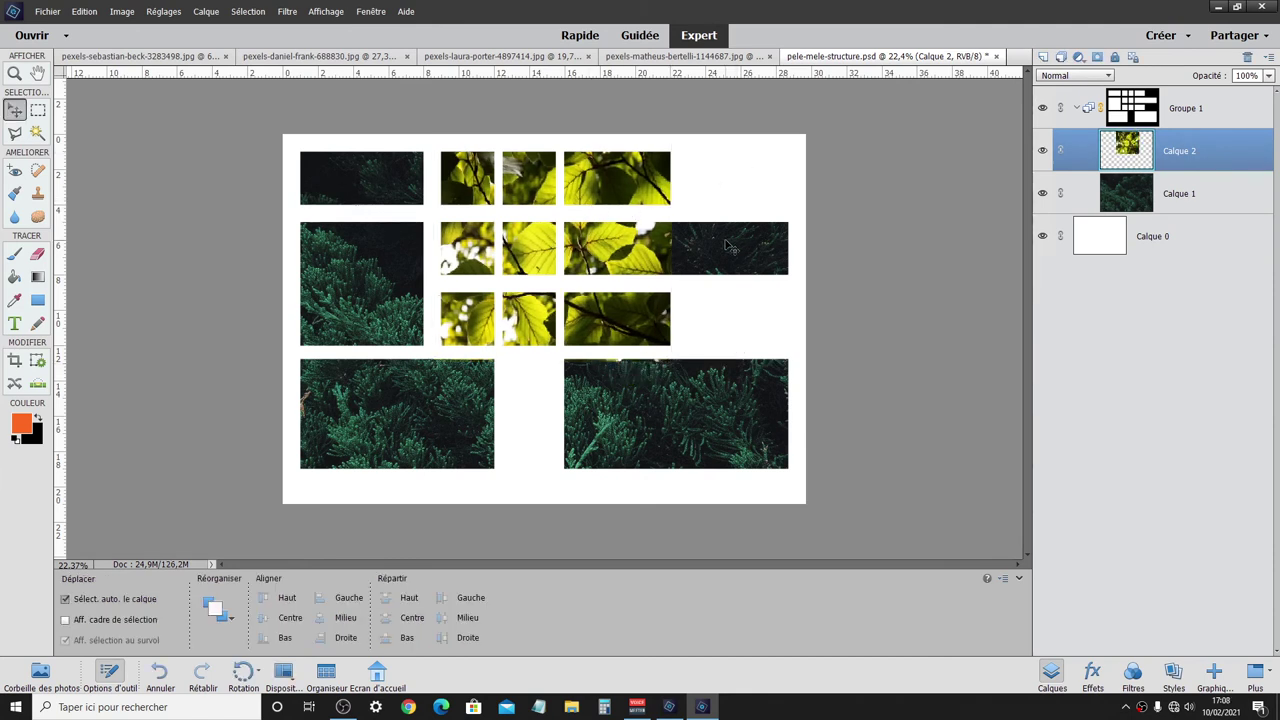
{"action": "key", "text": "ctrl+z"}
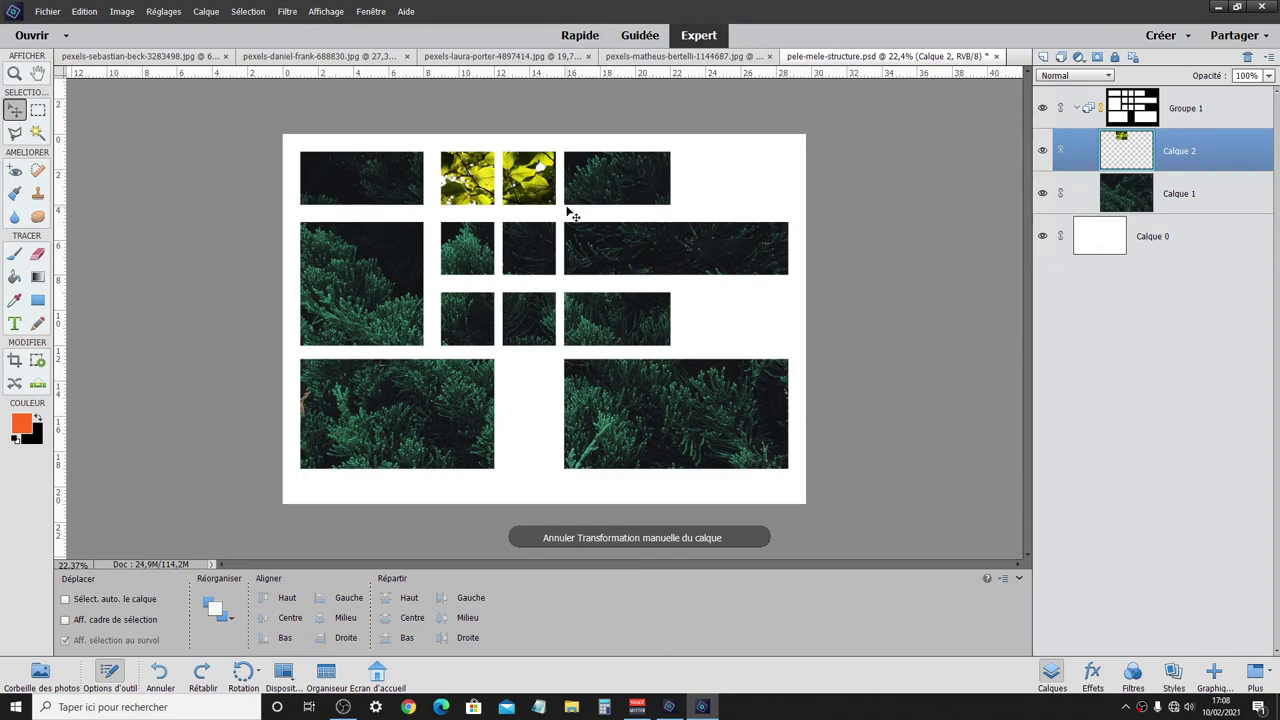
- Resize the leaves photo to about 10,92 × 7,81 cm over the upper middle zones
{"action": "key", "text": "ctrl"}
{"action": "key", "text": "ctrl+t"}
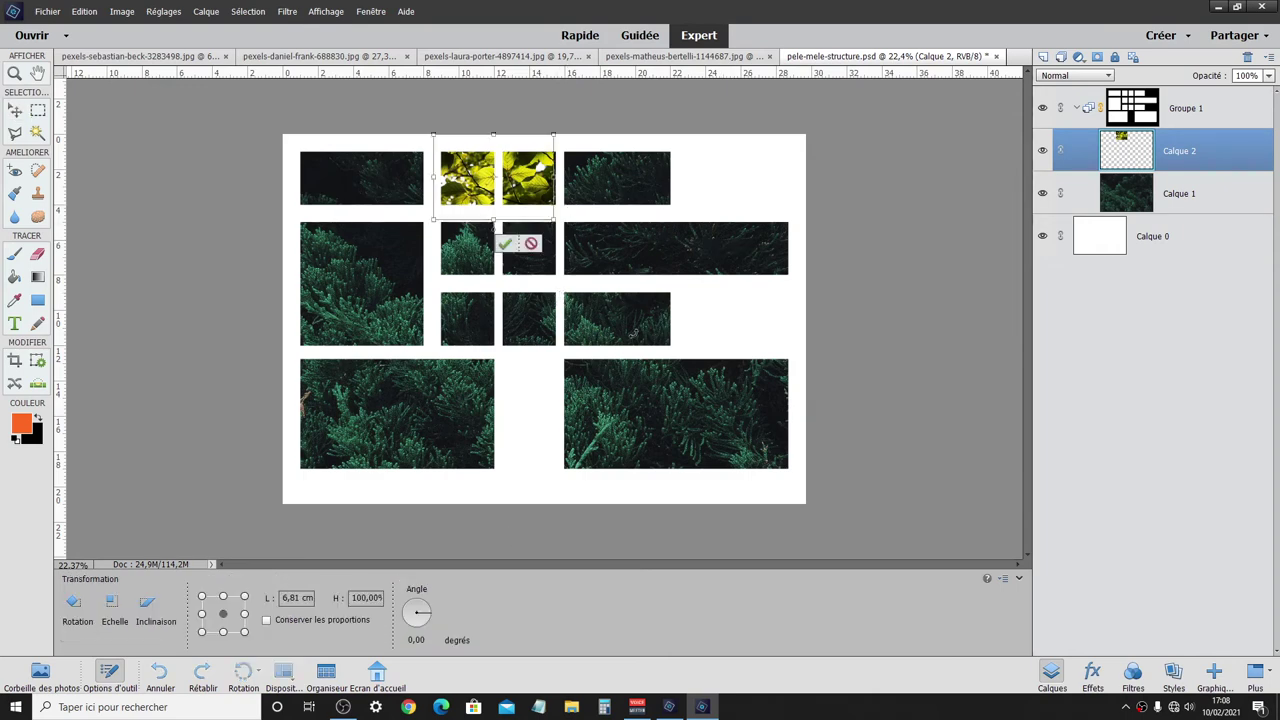
{"action": "mouse_move", "coordinate": [553, 219]}
{"action": "left_mouse_down"}
{"action": "mouse_move", "coordinate": [817, 453]}
{"action": "mouse_move", "coordinate": [837, 422]}
{"action": "mouse_move", "coordinate": [817, 453]}
{"action": "left_mouse_up"}
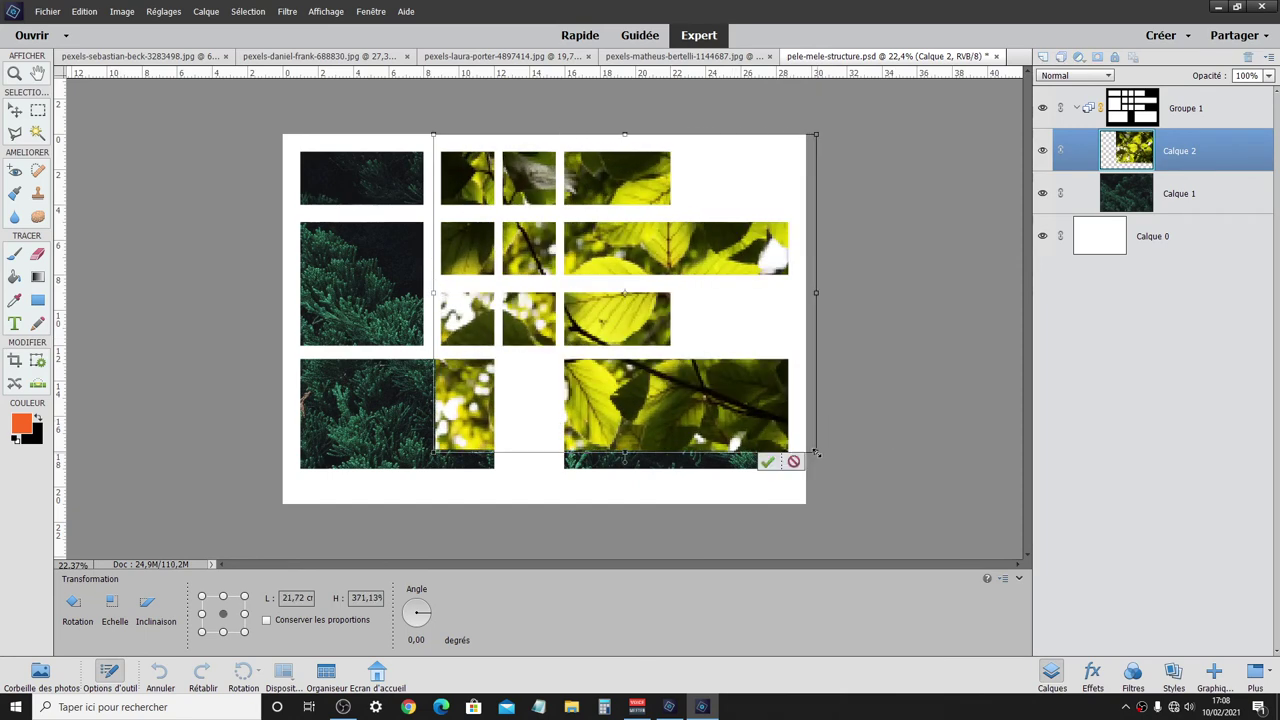
{"action": "left_click", "coordinate": [793, 461]}
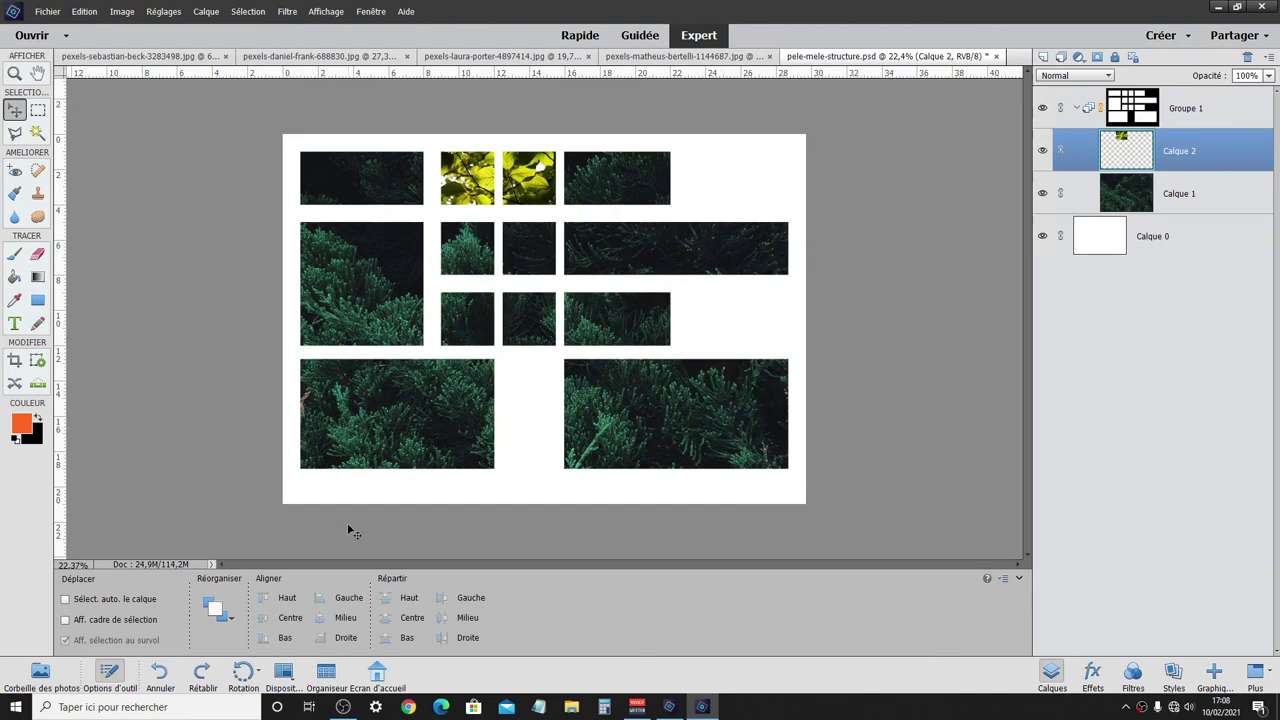
{"action": "key", "text": "ctrl+t"}
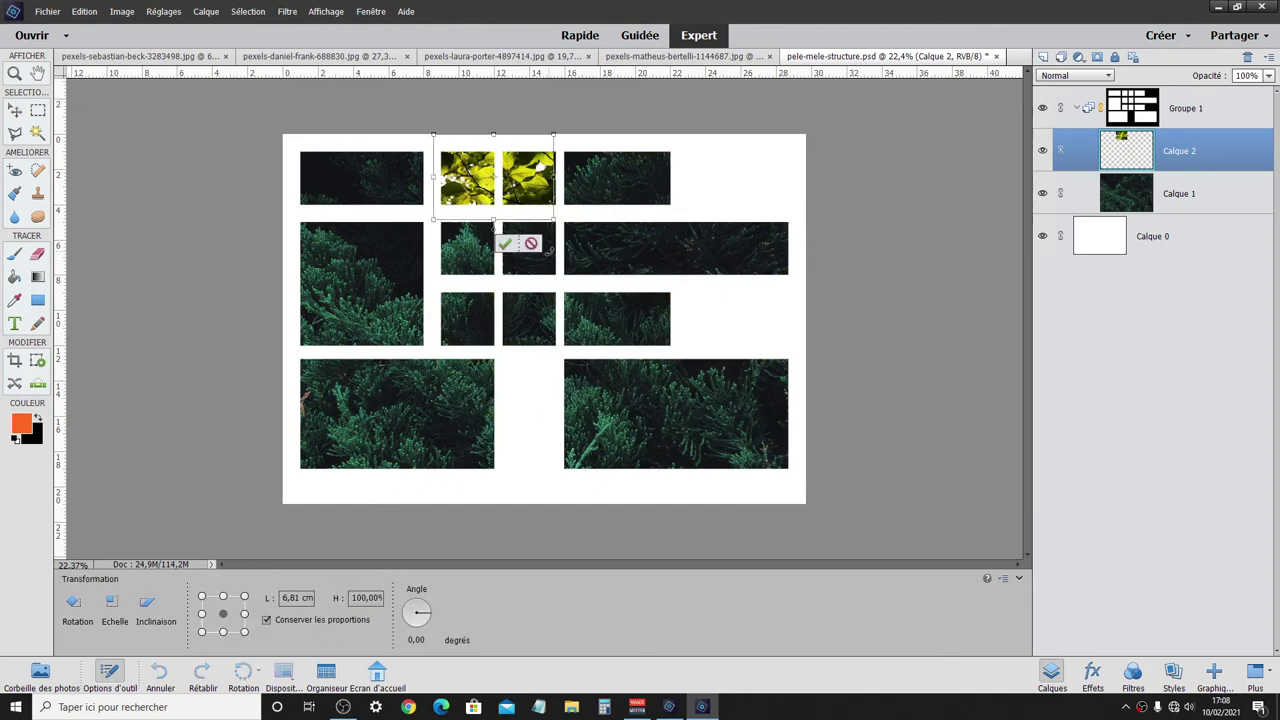
{"action": "left_click_drag", "start_coordinate": [553, 218], "coordinate": [635, 284]}
{"action": "left_click", "coordinate": [589, 294]}
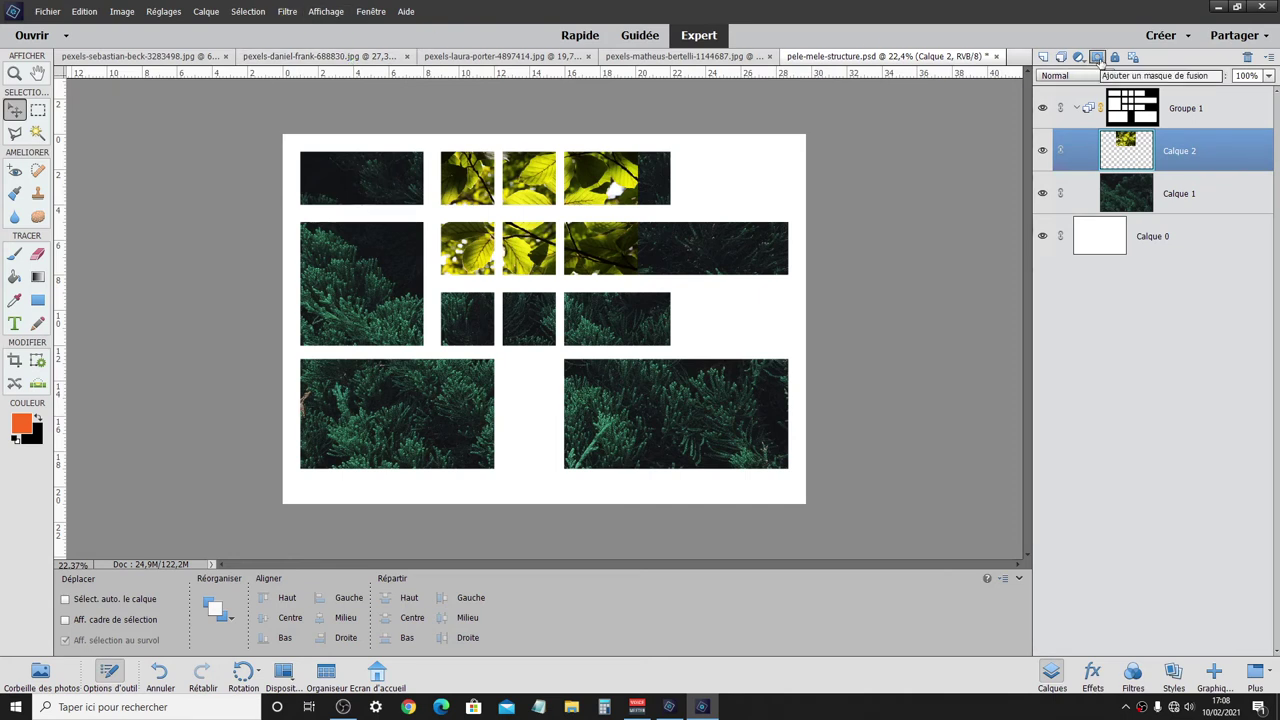
- Reload the saved 'zones d'affichage' selection with Récupérer la sélection
{"action": "left_click", "coordinate": [248, 12]}
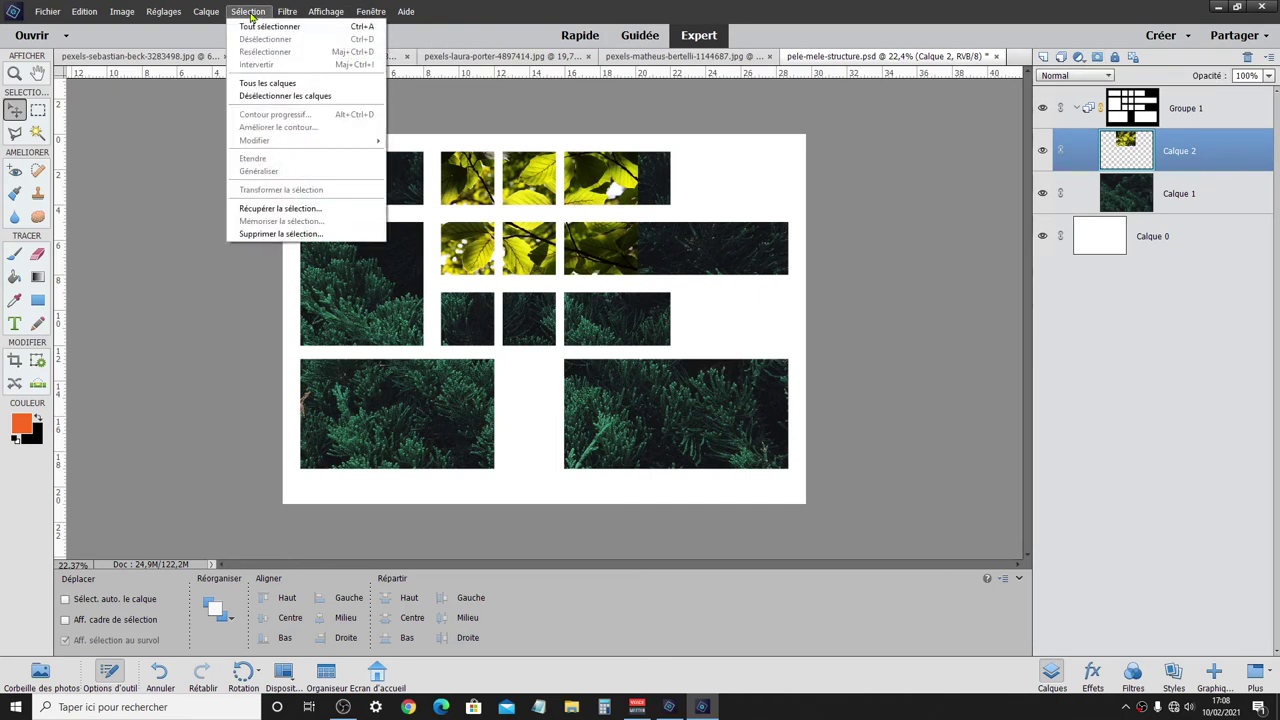
{"action": "left_click", "coordinate": [306, 215]}
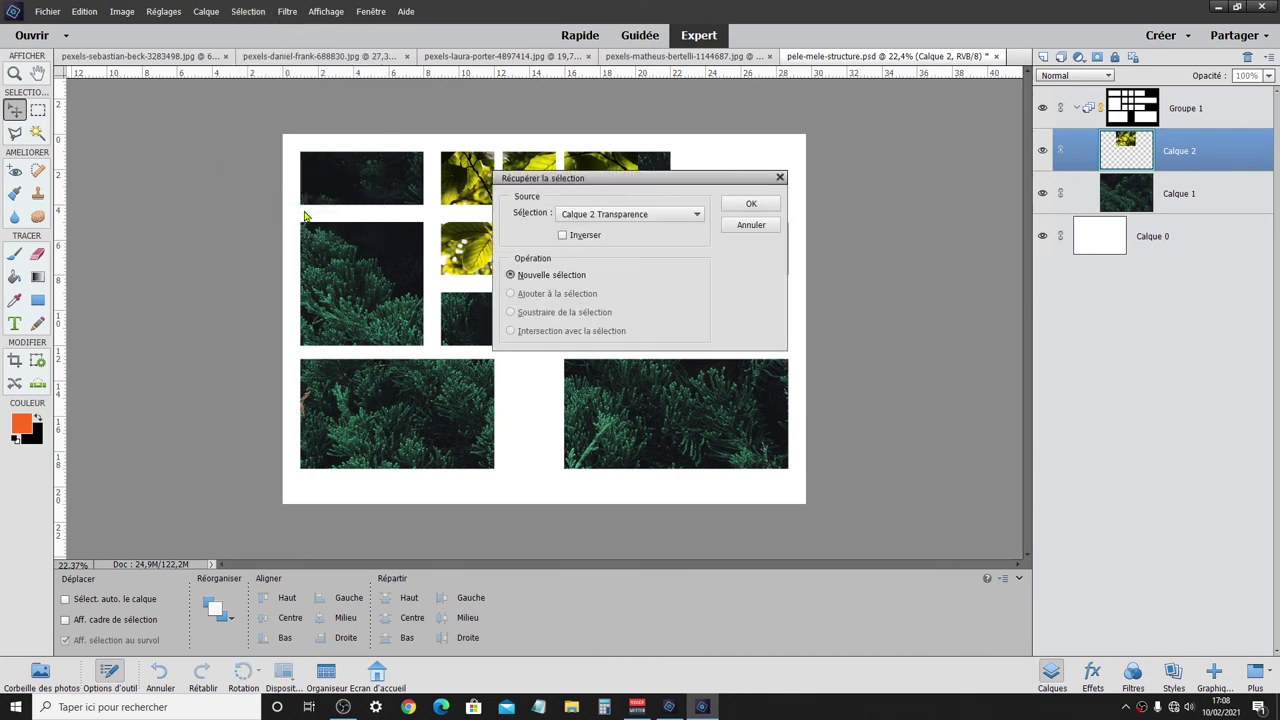
{"action": "left_click", "coordinate": [628, 214]}
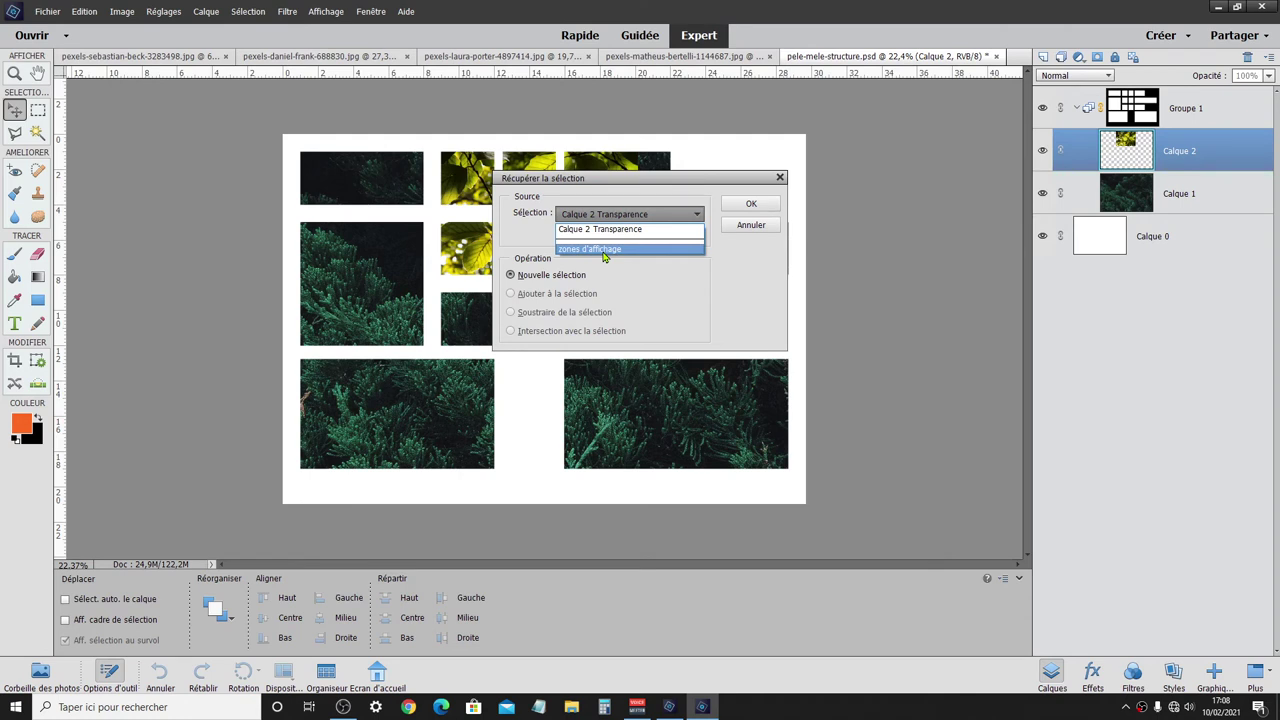
{"action": "left_click", "coordinate": [611, 251]}
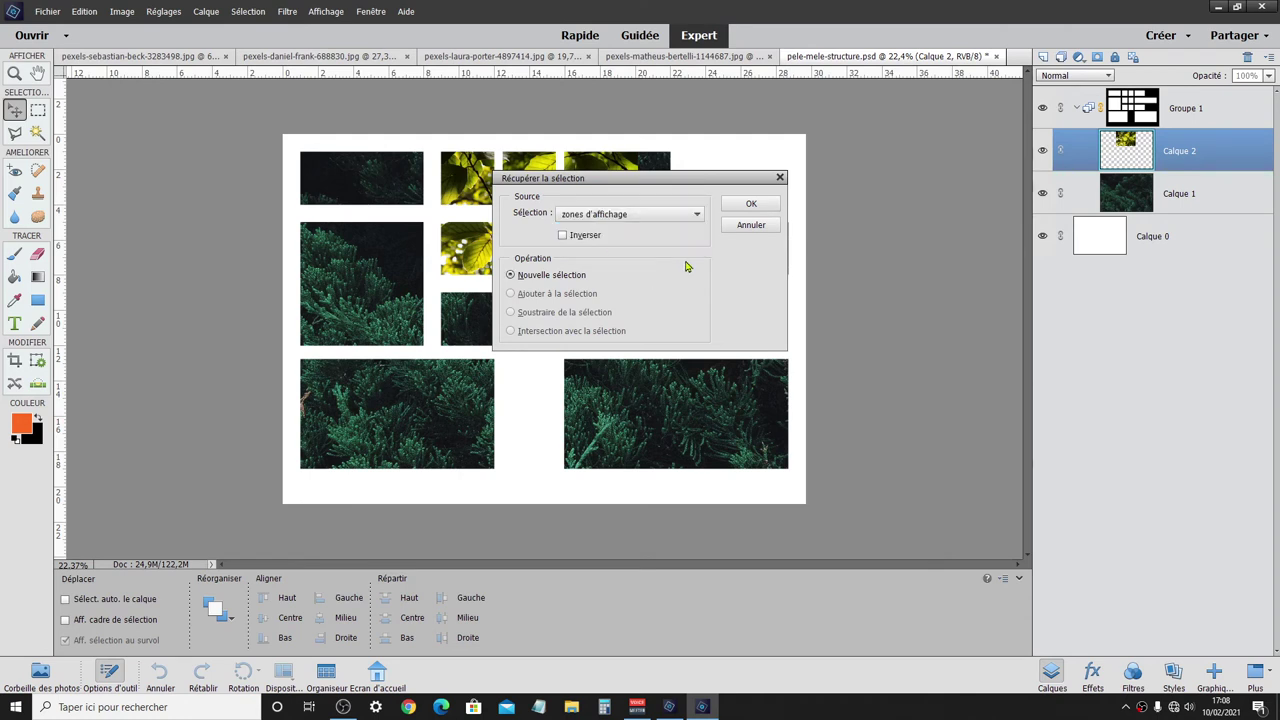
{"action": "left_click", "coordinate": [745, 205]}
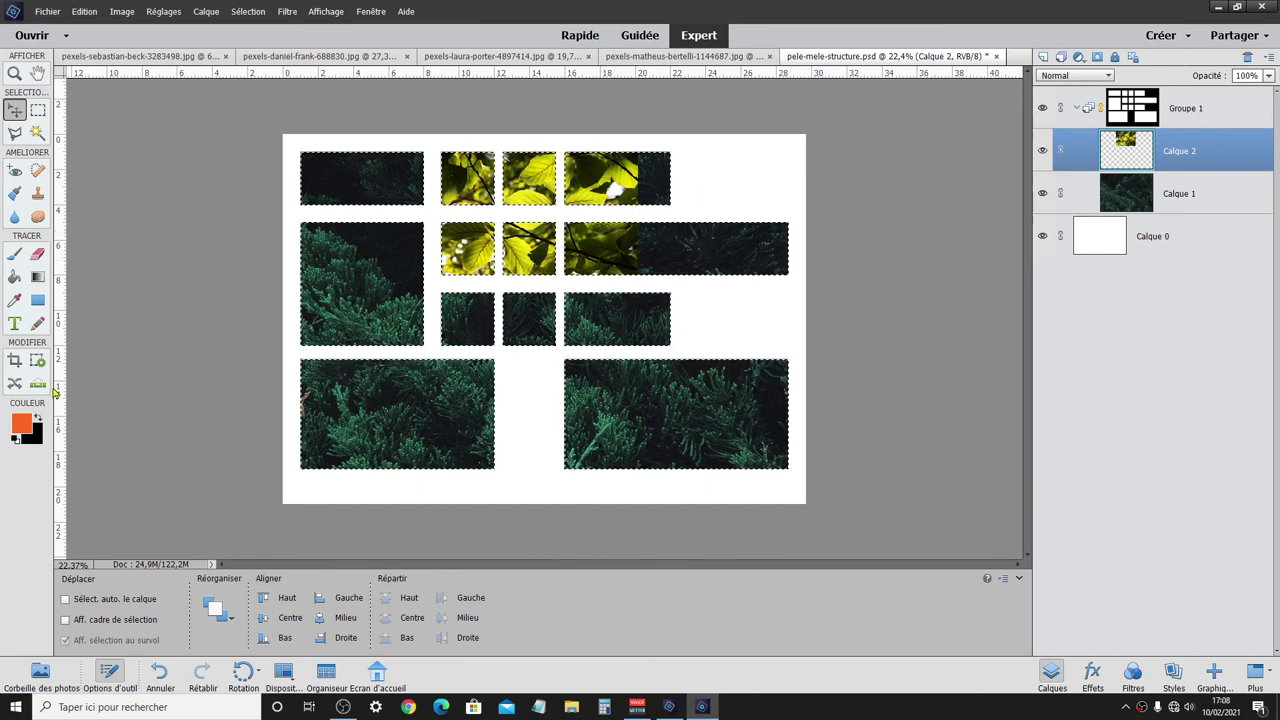
- Subtract the right, top-left, bottom-left and third-row zones, leaving the four centre squares selected
{"action": "left_click", "coordinate": [38, 110]}
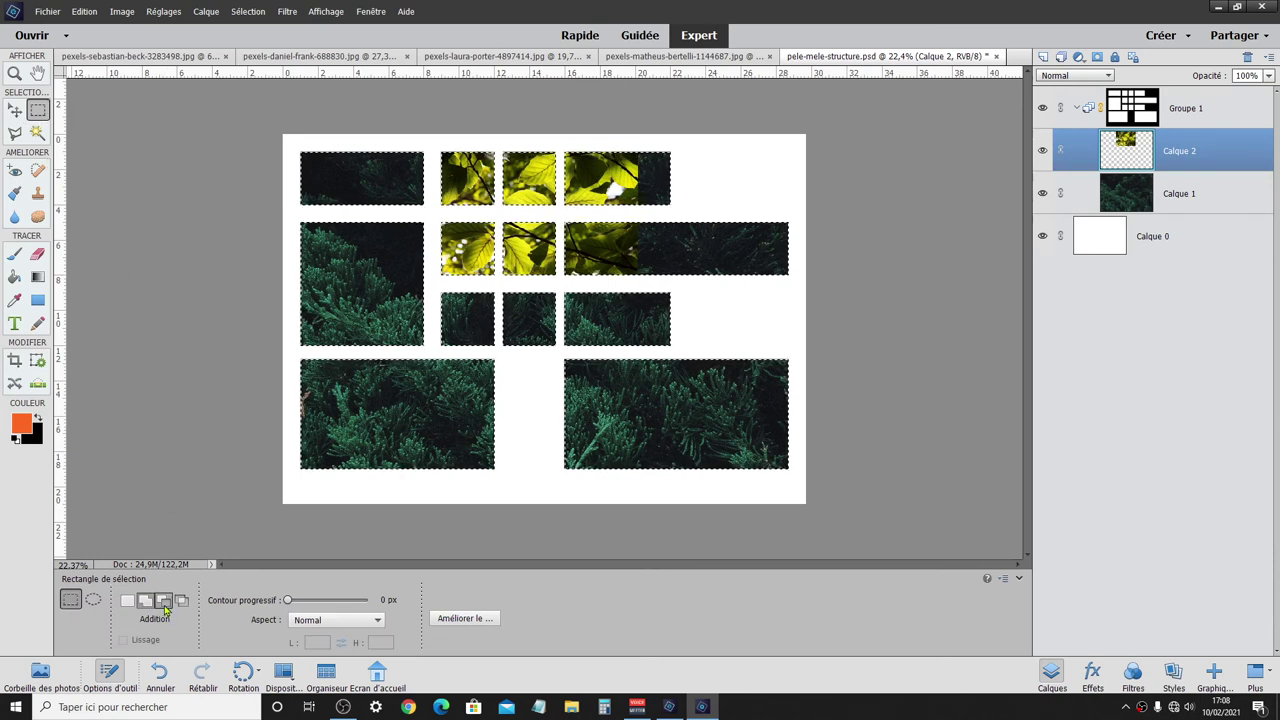
{"action": "left_click", "coordinate": [165, 601]}
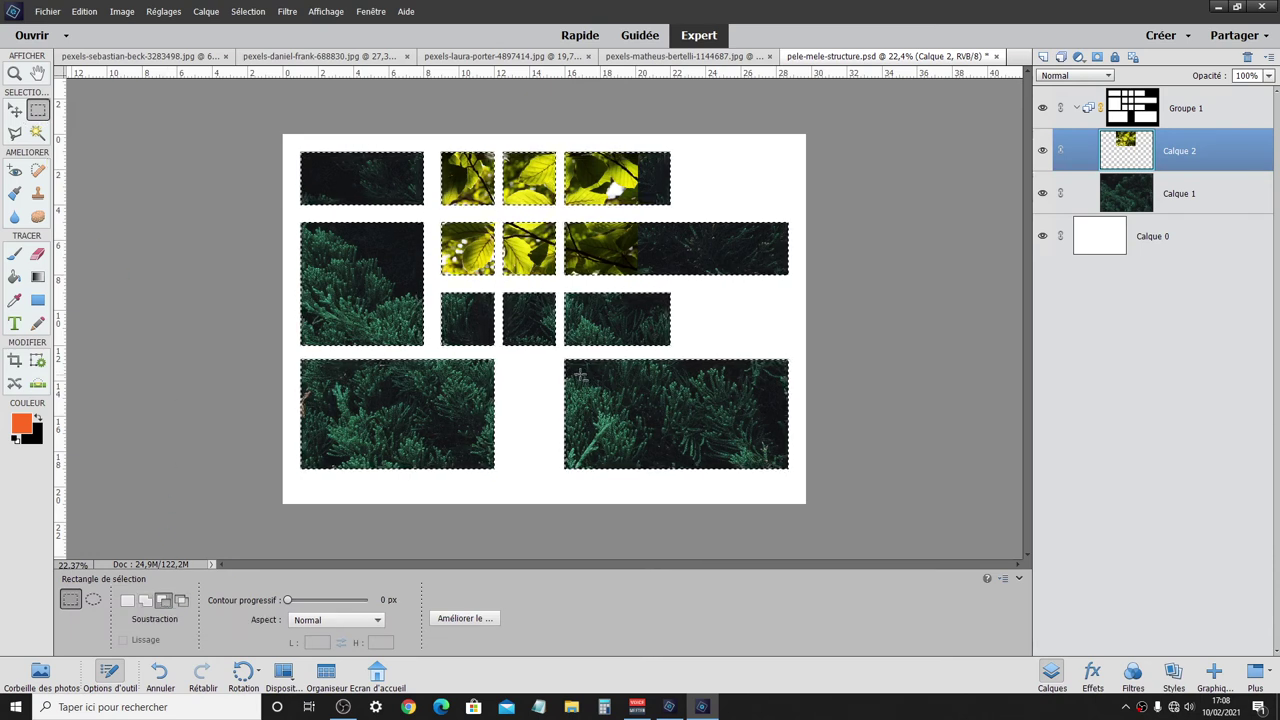
{"action": "left_click_drag", "start_coordinate": [562, 140], "coordinate": [797, 446]}
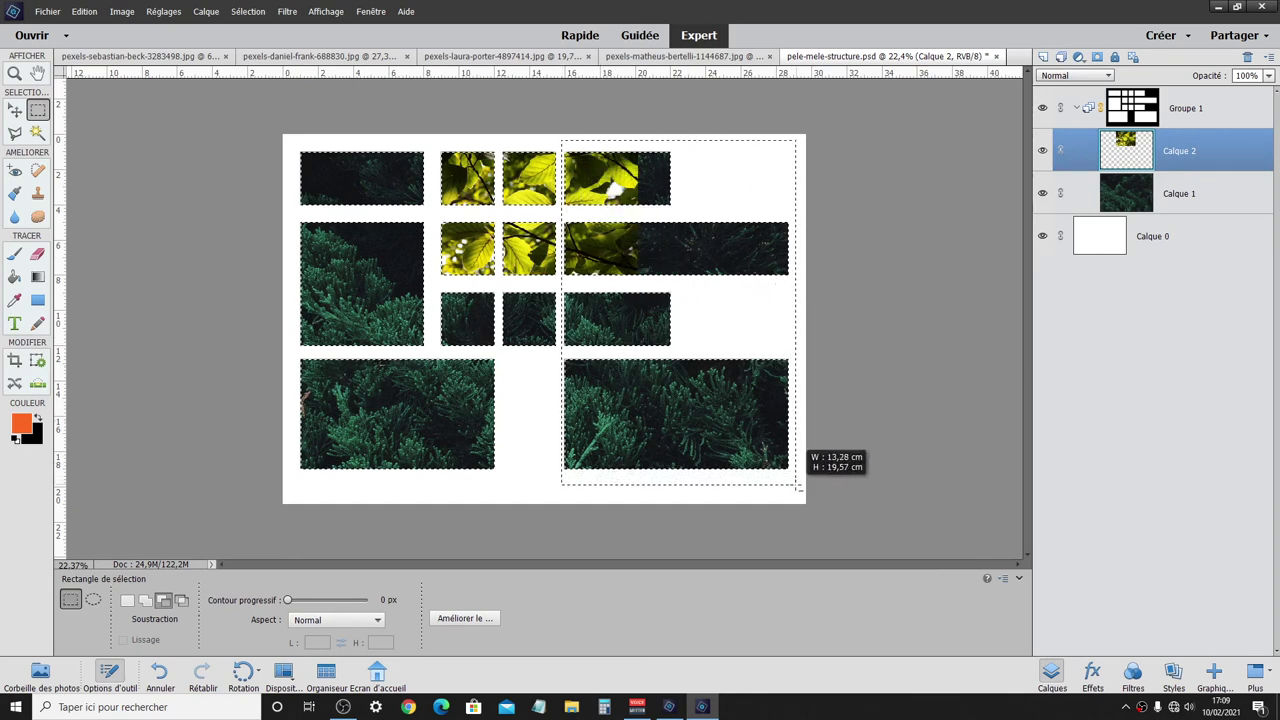
{"action": "left_click_drag", "start_coordinate": [797, 446], "coordinate": [796, 482]}
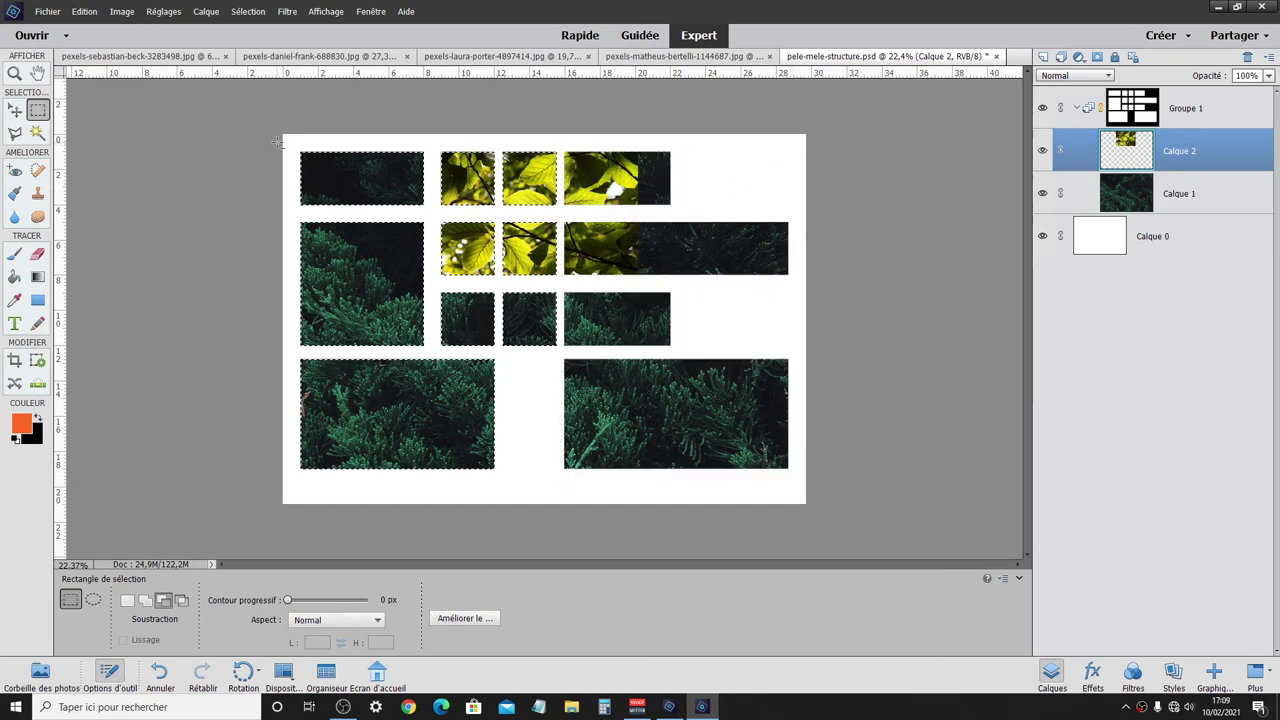
{"action": "mouse_move", "coordinate": [291, 143]}
{"action": "left_mouse_down"}
{"action": "mouse_move", "coordinate": [339, 242]}
{"action": "mouse_move", "coordinate": [429, 337]}
{"action": "mouse_move", "coordinate": [431, 474]}
{"action": "left_mouse_up"}
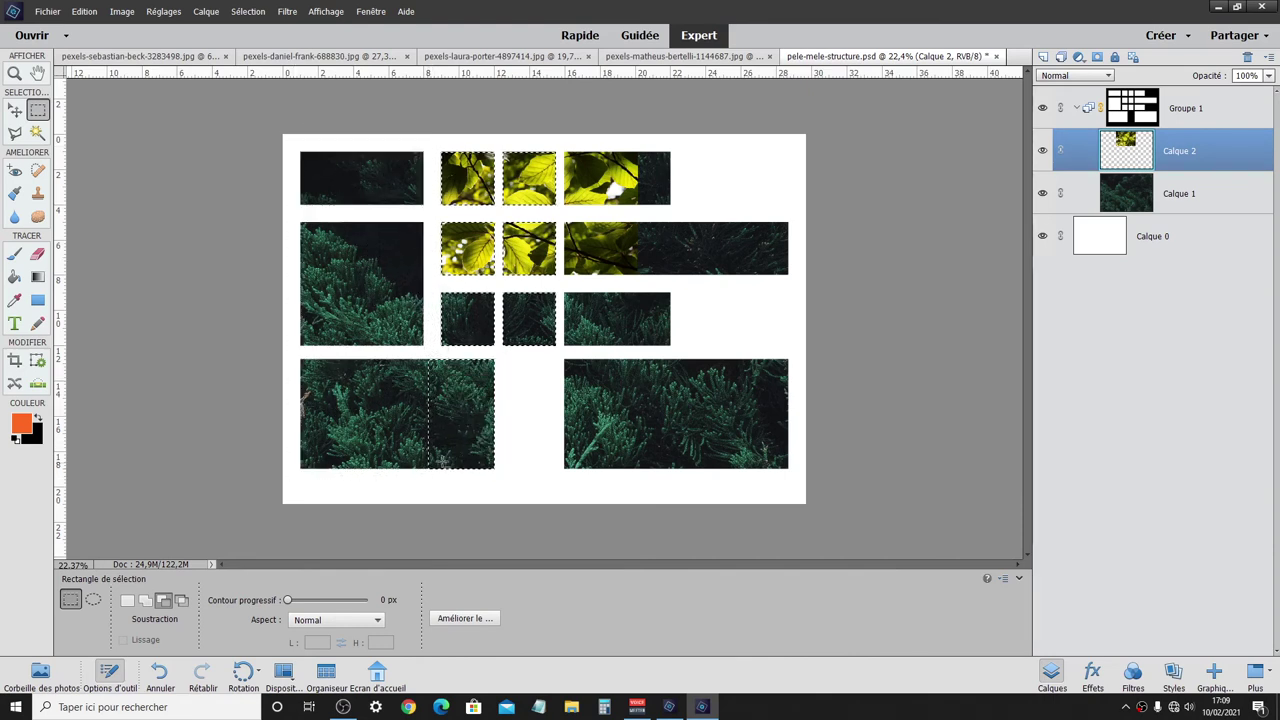
{"action": "left_click_drag", "start_coordinate": [374, 356], "coordinate": [600, 482]}
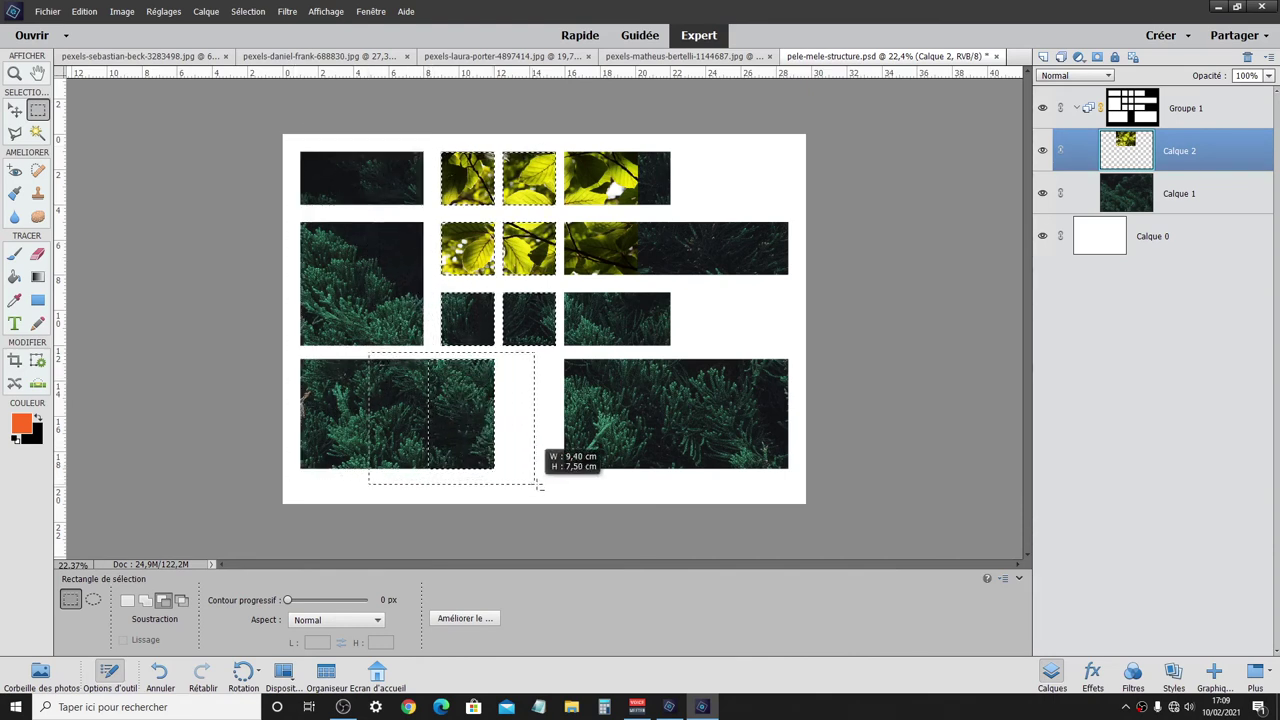
{"action": "left_click_drag", "start_coordinate": [436, 288], "coordinate": [585, 354]}
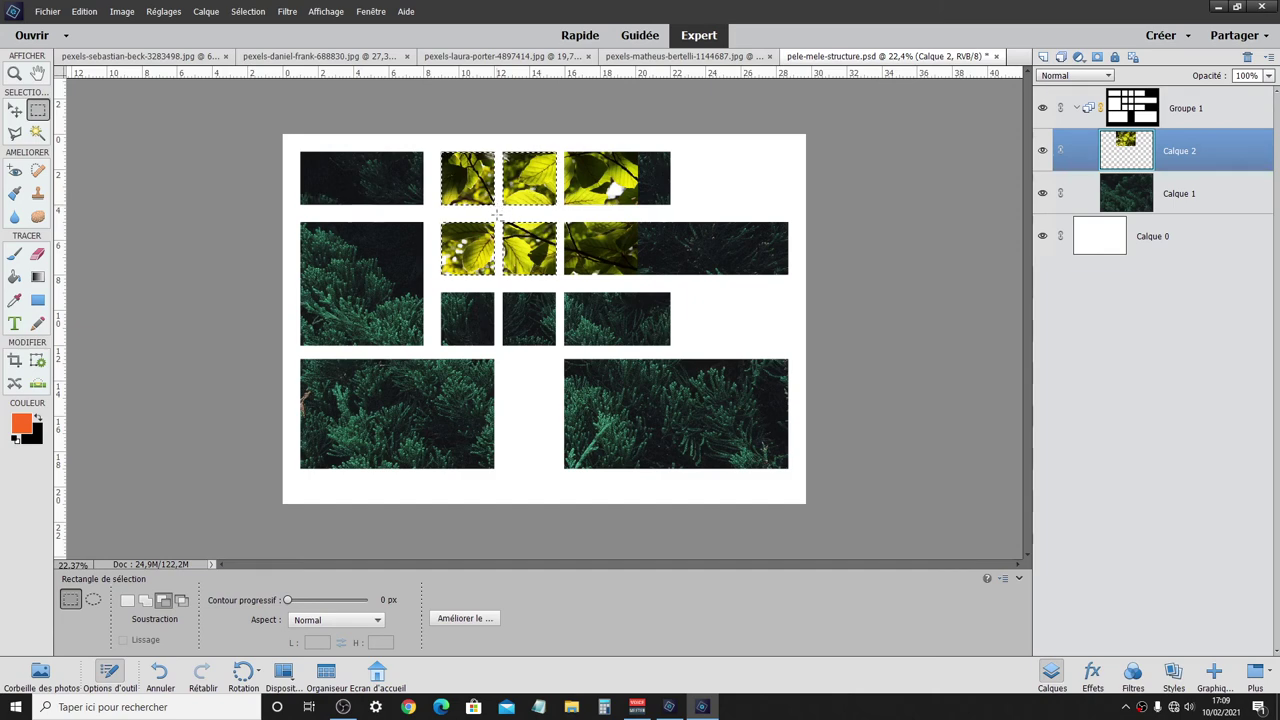
{"action": "scroll", "coordinate": [505, 203], "scroll_direction": "up", "scroll_amount": 2}
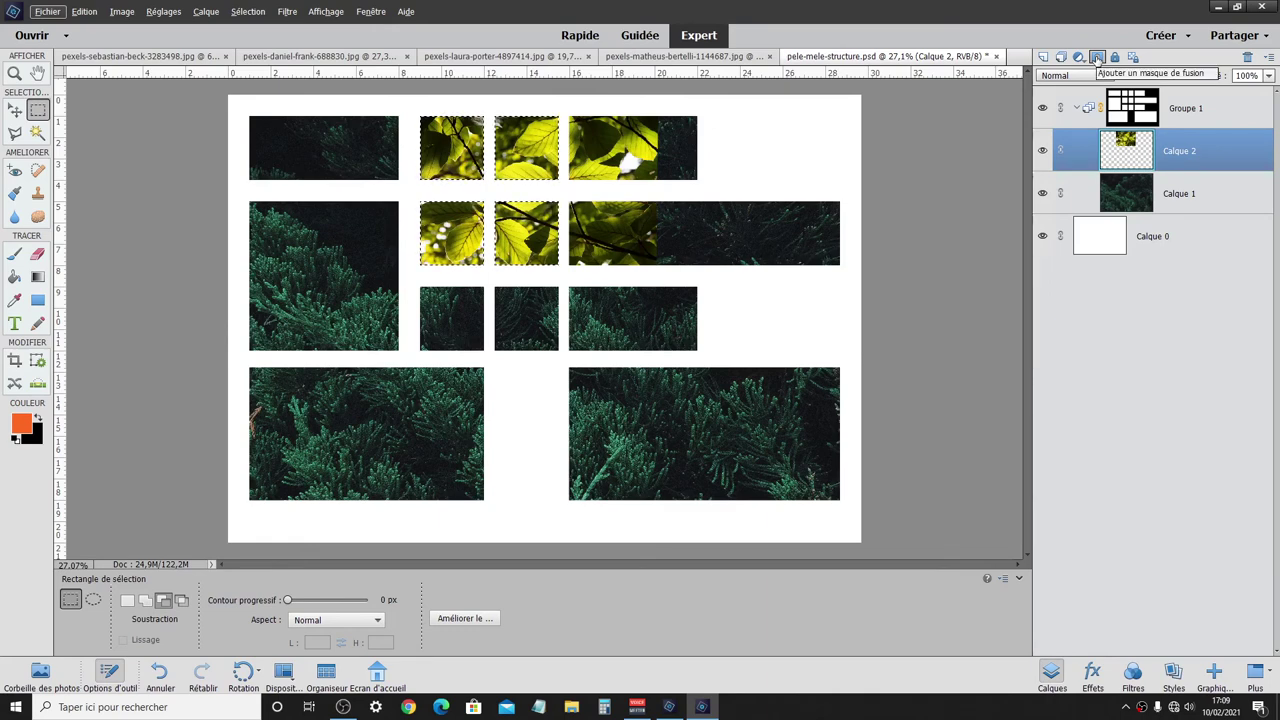
- Mask Calque 2 to the selected centre cells and unlink the mask from the leaves photo
{"action": "left_click", "coordinate": [1097, 57]}
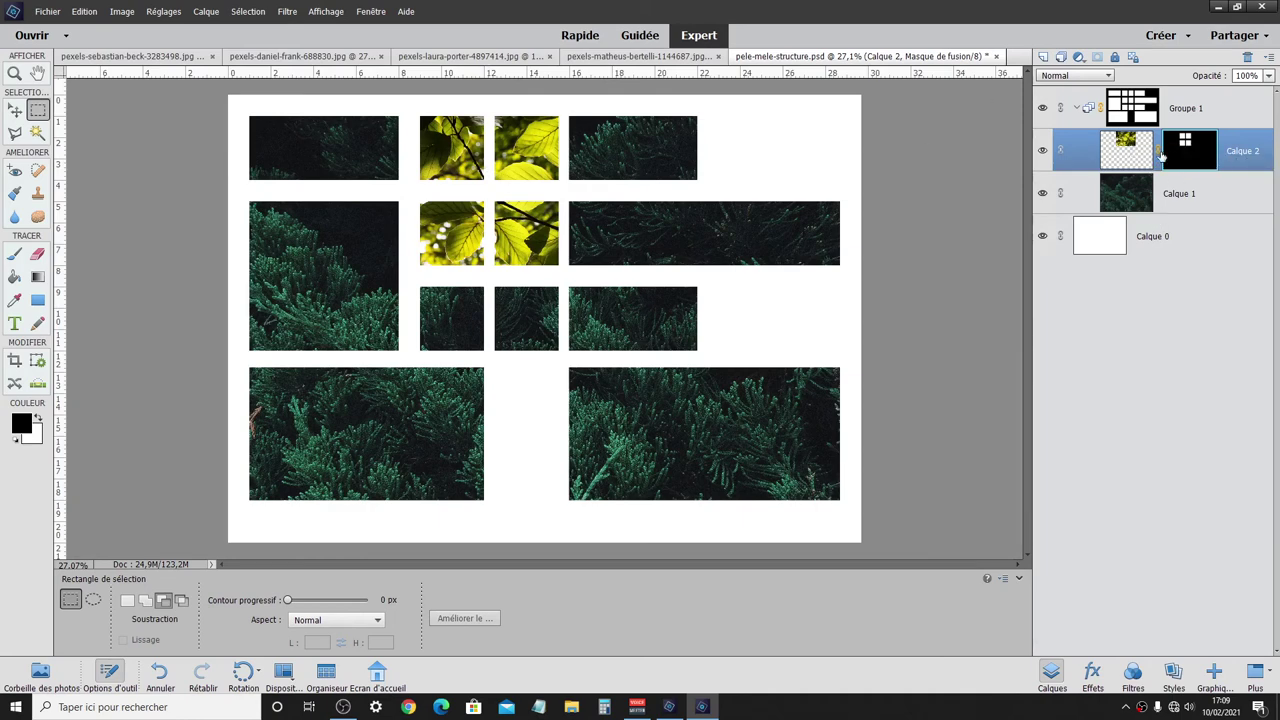
{"action": "left_click", "coordinate": [1159, 152]}
{"action": "left_click", "coordinate": [1125, 143]}
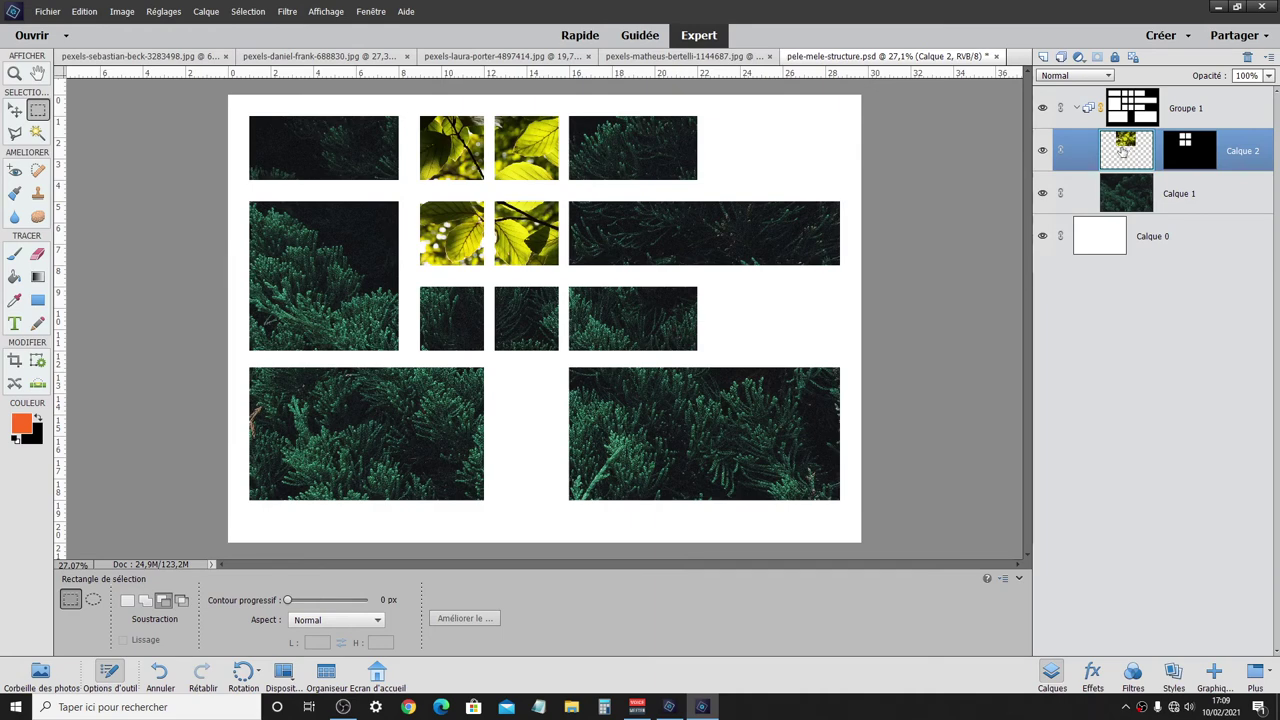
- Enlarge the green leaves photo proportionally and reposition it within the four centre squares
{"action": "key", "text": "ctrl+t"}
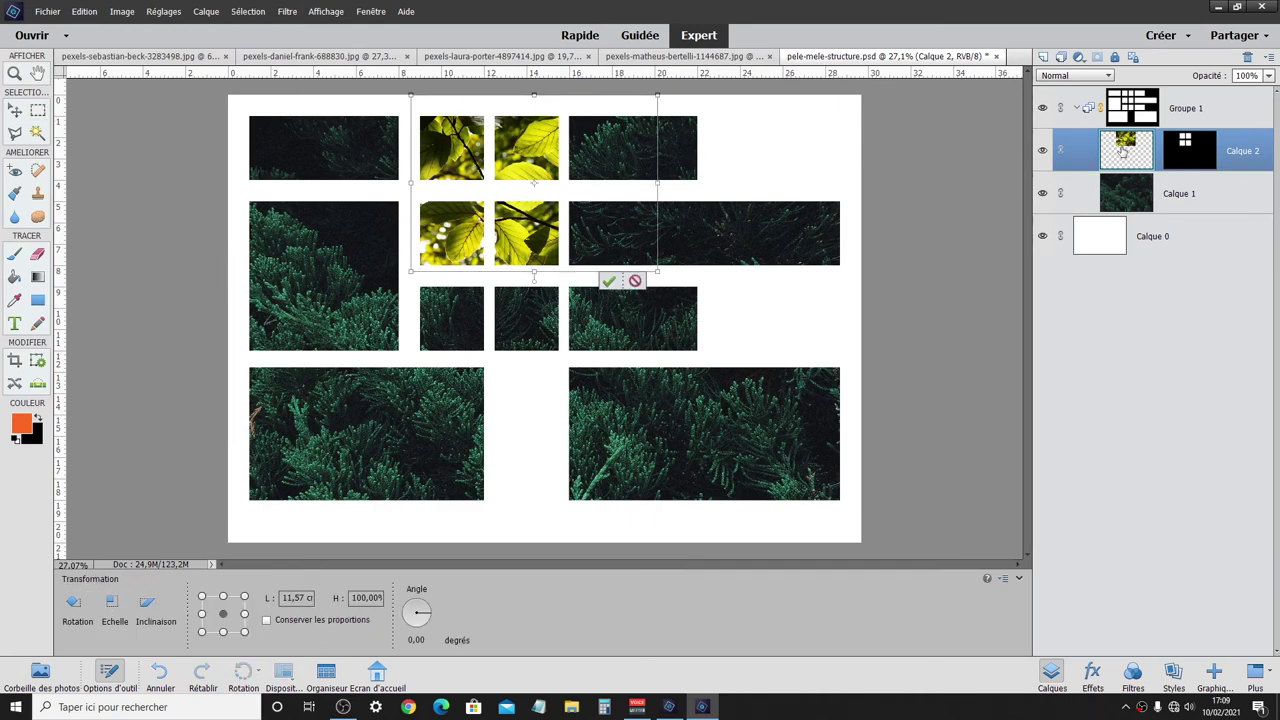
{"action": "left_click_drag", "start_coordinate": [657, 271], "coordinate": [698, 327]}
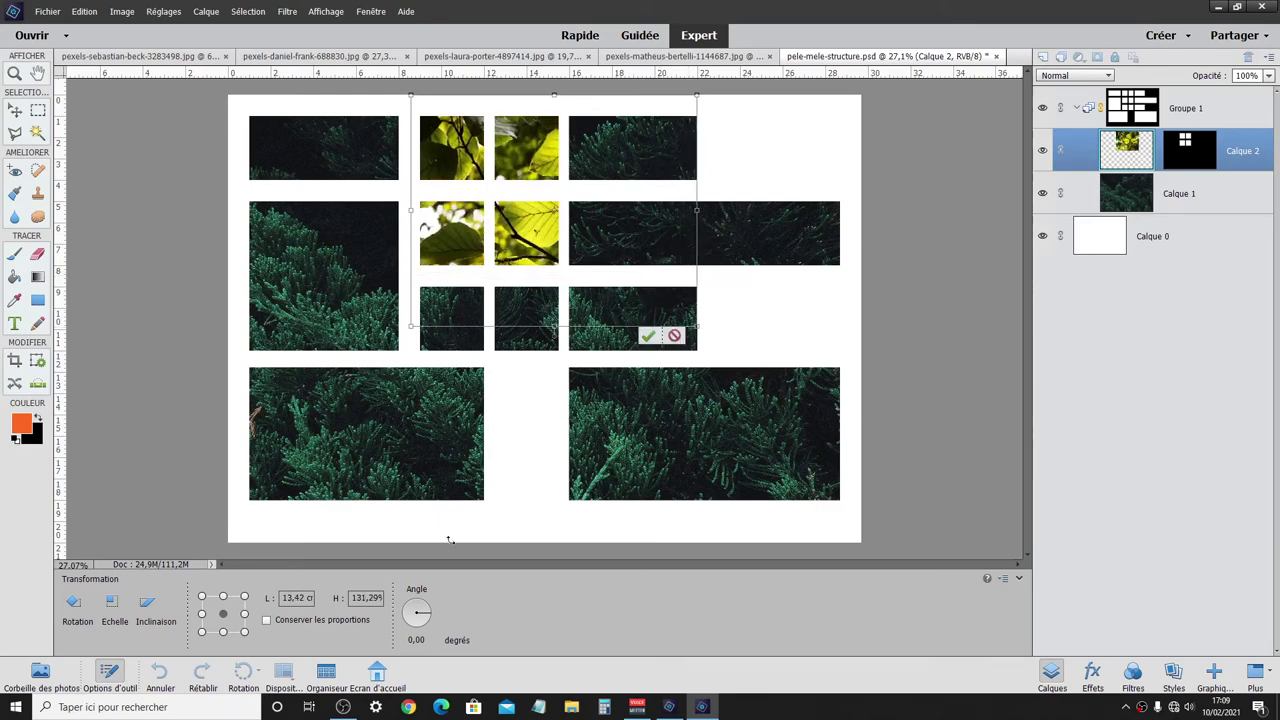
{"action": "left_click", "coordinate": [345, 622]}
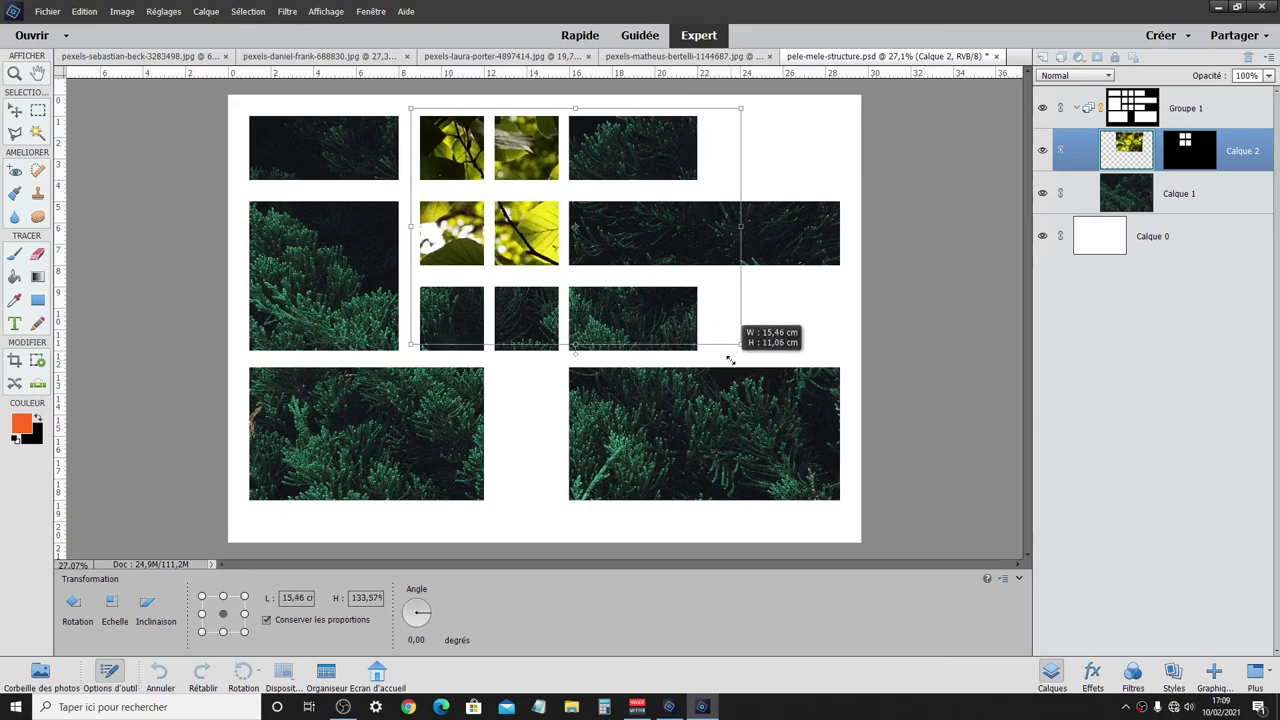
{"action": "left_click_drag", "start_coordinate": [697, 316], "coordinate": [740, 345]}
{"action": "left_click_drag", "start_coordinate": [542, 248], "coordinate": [510, 213]}
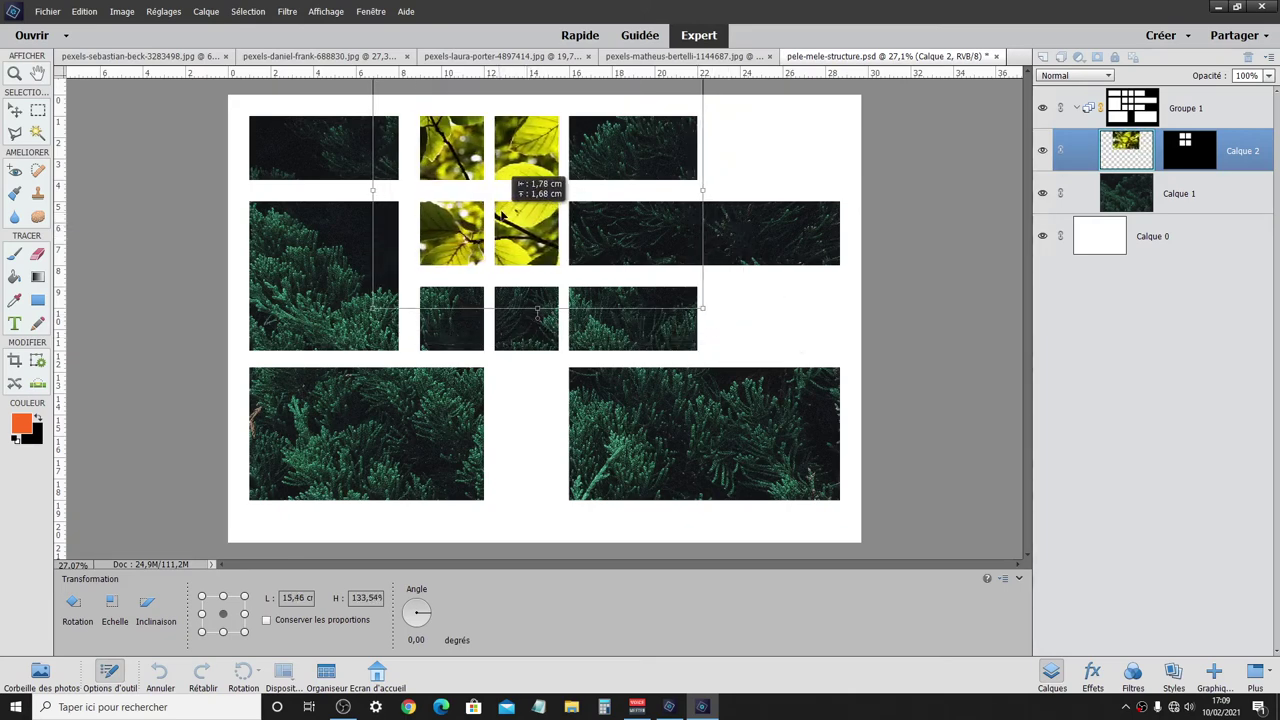
{"action": "left_click_drag", "start_coordinate": [514, 185], "coordinate": [508, 185]}
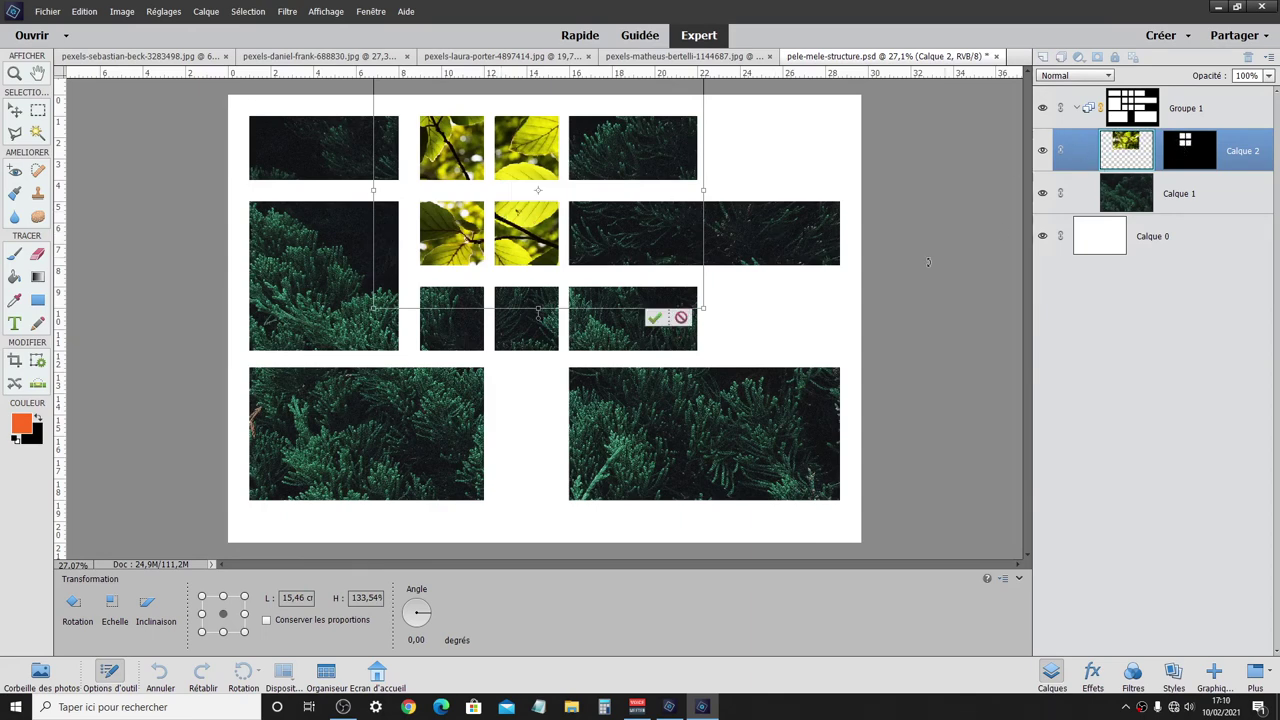
{"action": "left_click", "coordinate": [654, 318]}
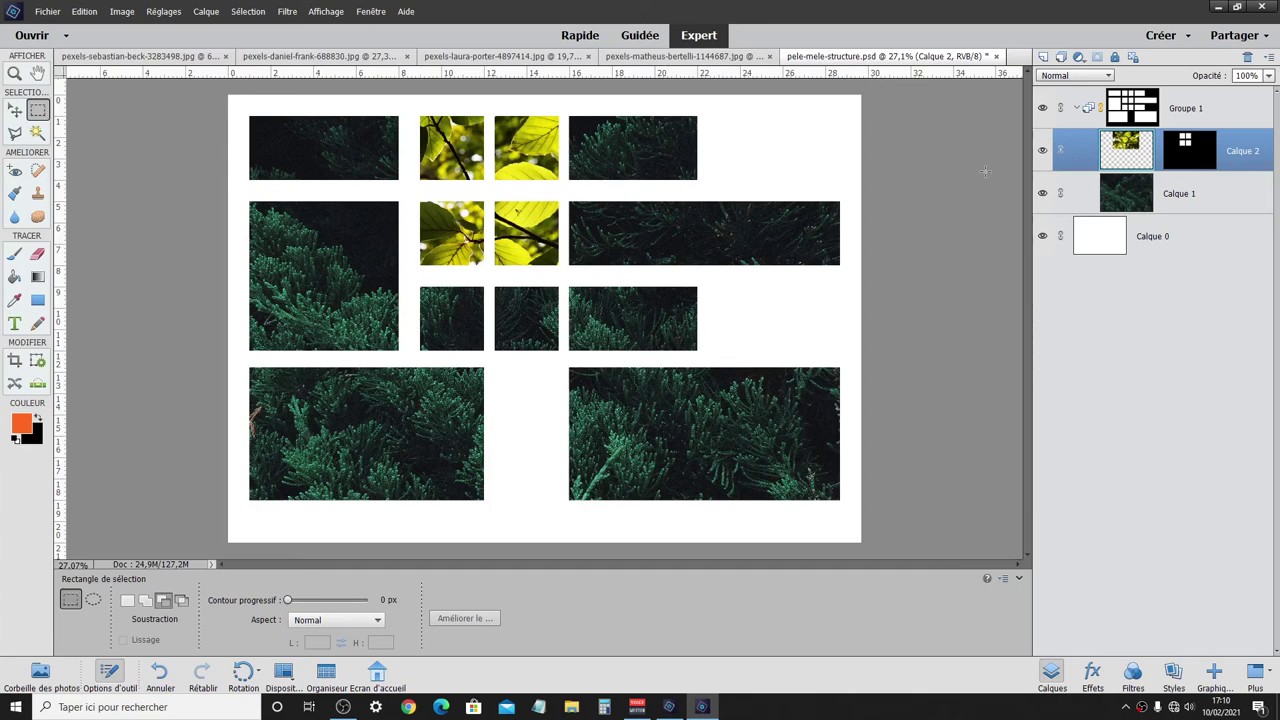
- On the forest layer Calque 1, load the saved 'zones d'affichage' selection
{"action": "left_click", "coordinate": [1130, 205]}
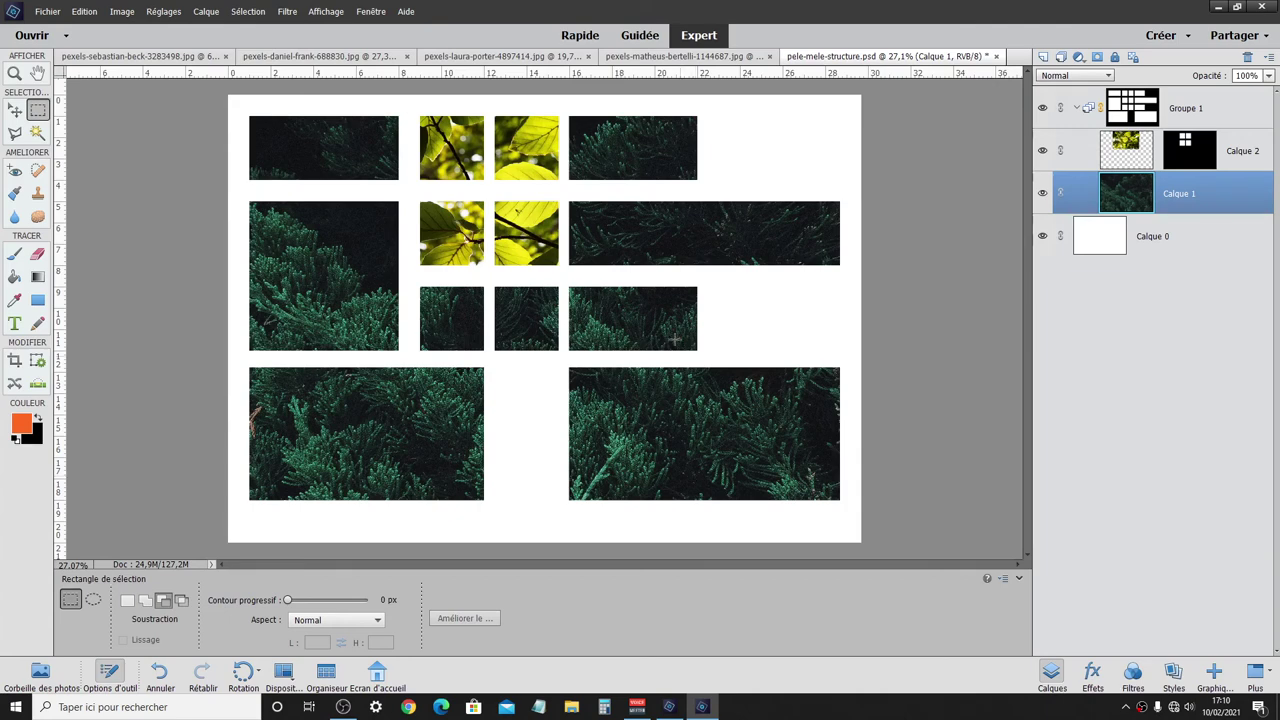
{"action": "left_click", "coordinate": [246, 11]}
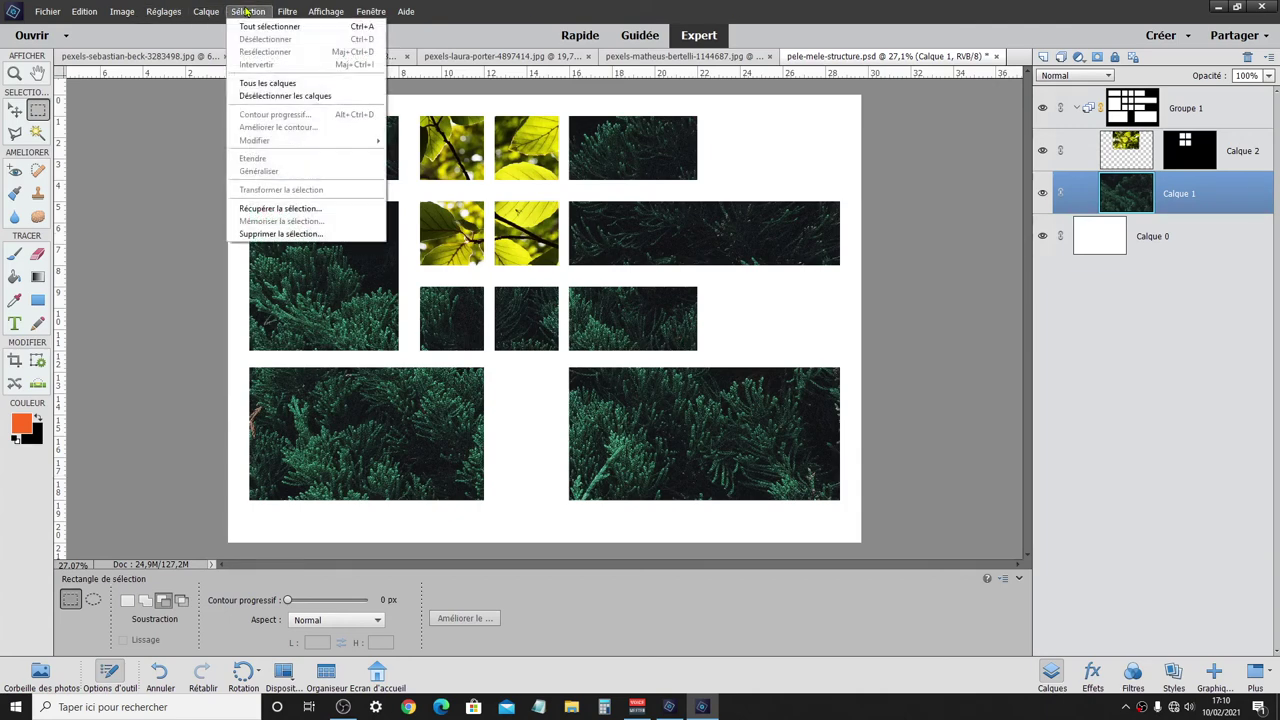
{"action": "left_click", "coordinate": [280, 208]}
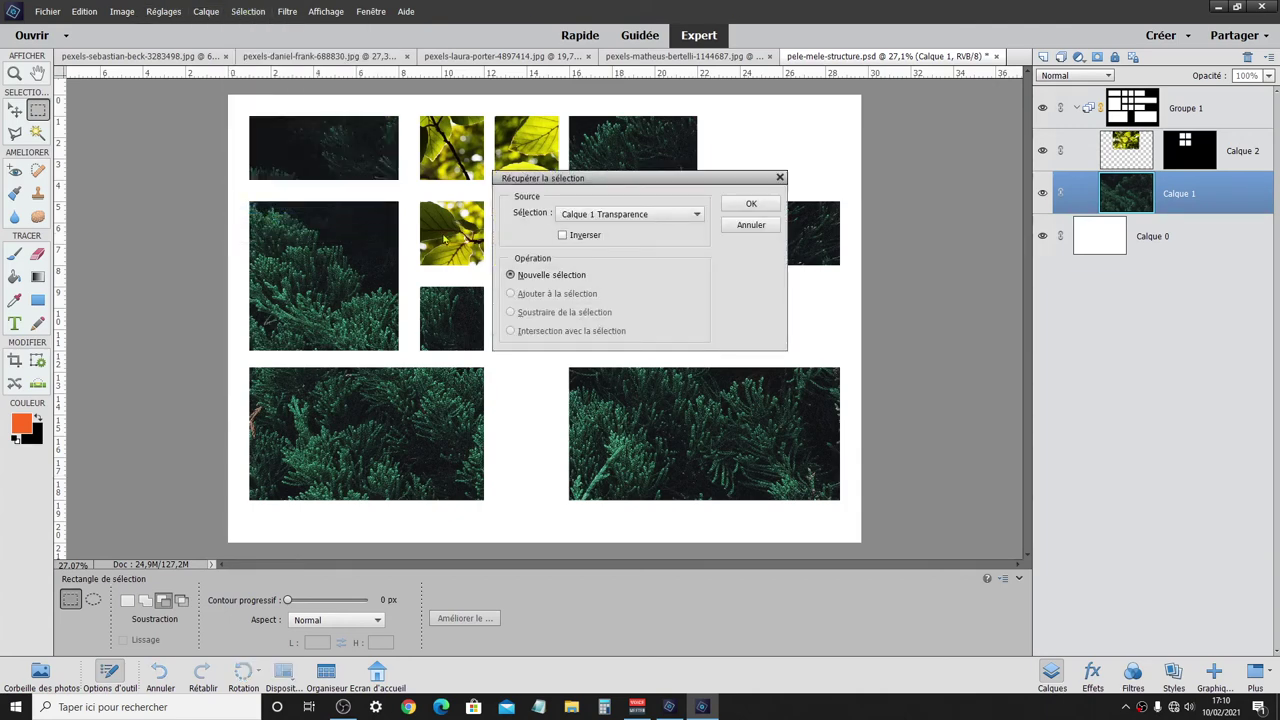
{"action": "left_click", "coordinate": [603, 215]}
{"action": "left_click", "coordinate": [592, 250]}
{"action": "left_click", "coordinate": [751, 204]}
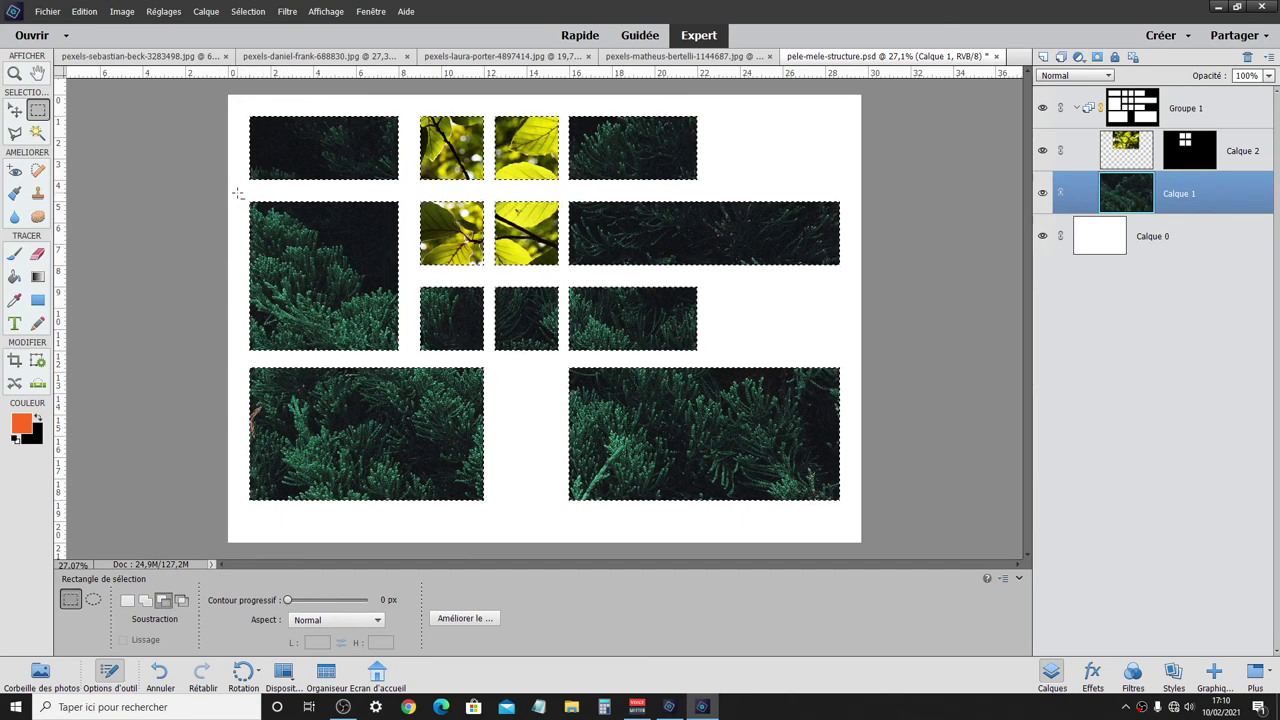
- Subtract the left-middle, centre leaves, third-row right and bottom-left zones from the selection
{"action": "left_click_drag", "start_coordinate": [236, 193], "coordinate": [406, 355]}
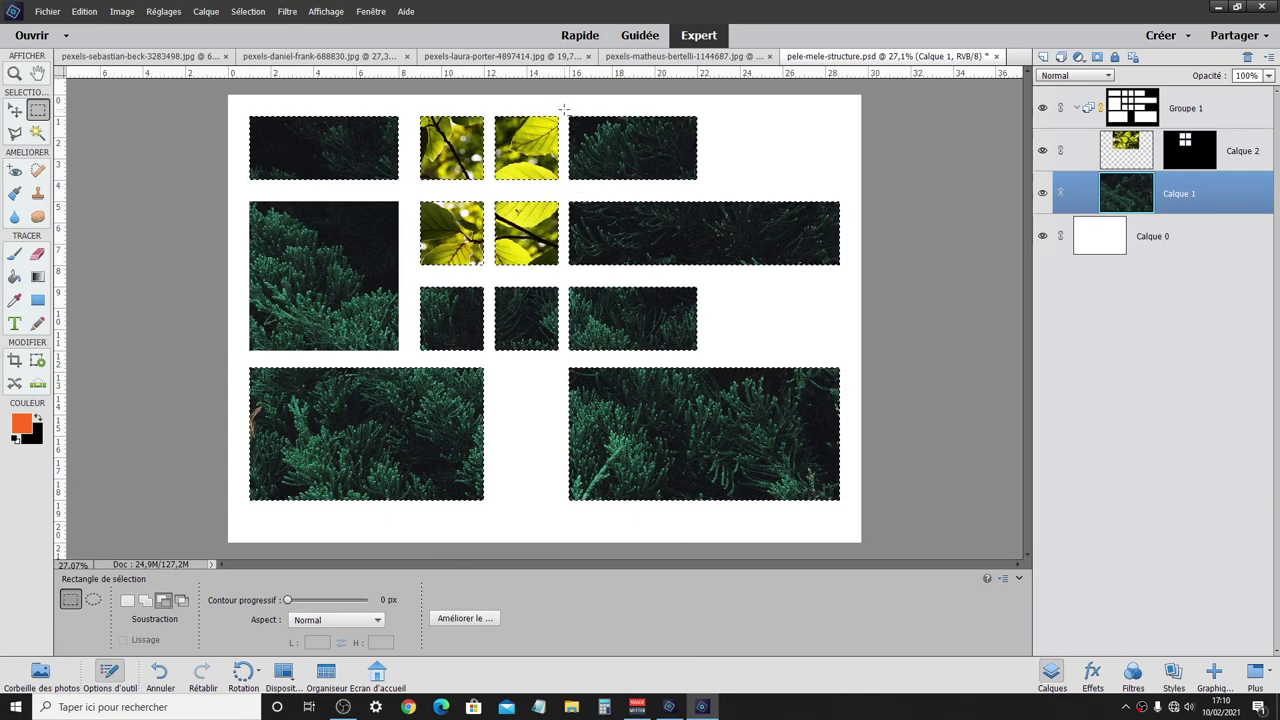
{"action": "mouse_move", "coordinate": [566, 110]}
{"action": "left_mouse_down"}
{"action": "mouse_move", "coordinate": [577, 161]}
{"action": "mouse_move", "coordinate": [702, 184]}
{"action": "left_mouse_up"}
{"action": "left_click_drag", "start_coordinate": [411, 106], "coordinate": [568, 272]}
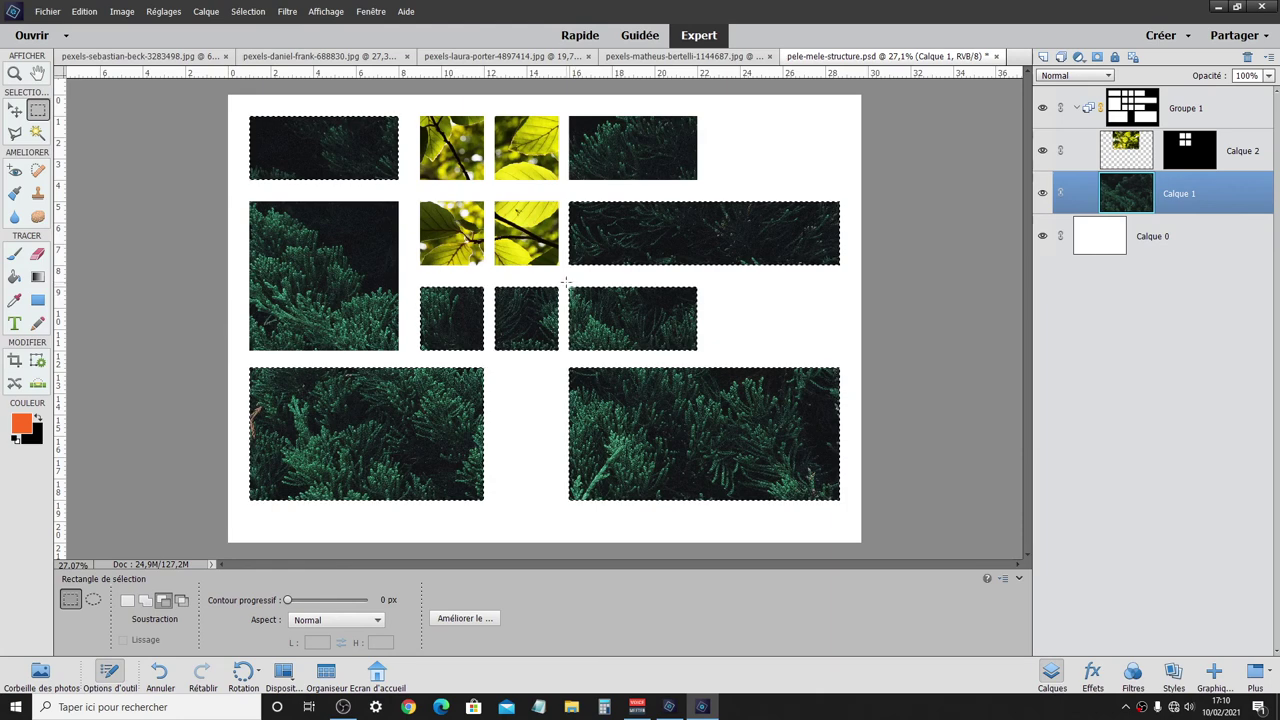
{"action": "left_click_drag", "start_coordinate": [566, 283], "coordinate": [716, 368]}
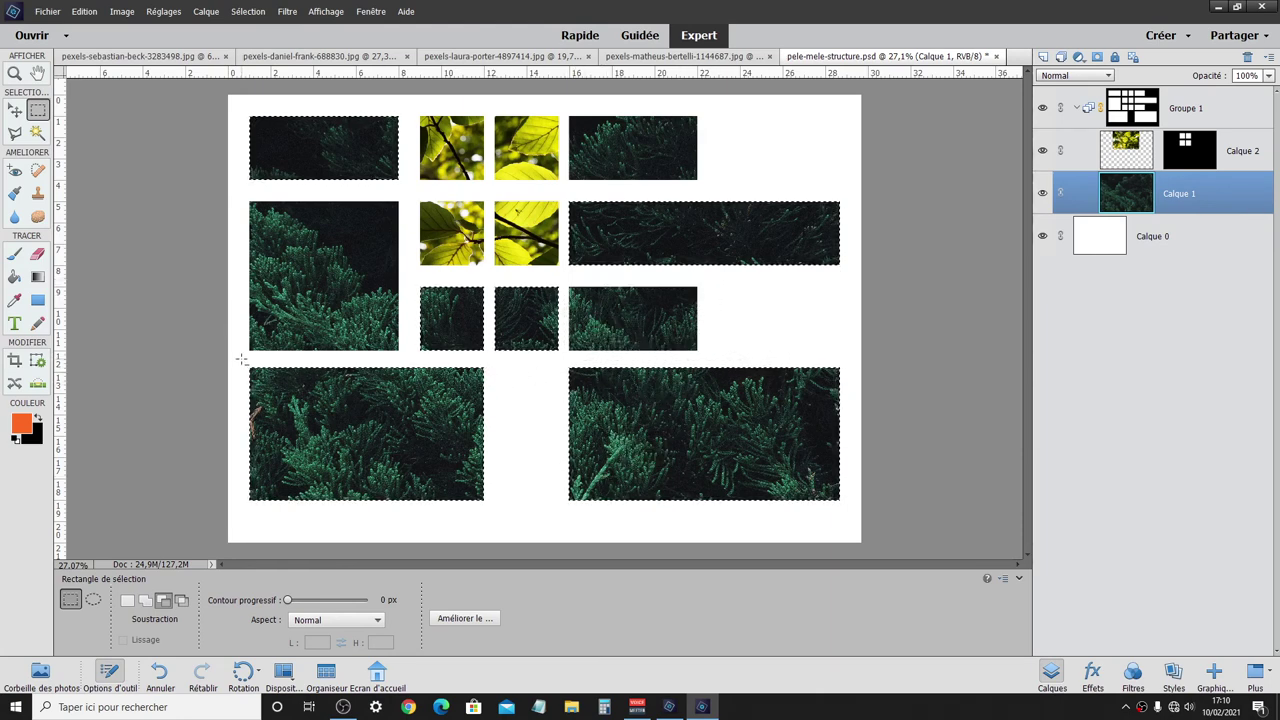
{"action": "left_click_drag", "start_coordinate": [241, 358], "coordinate": [497, 512]}
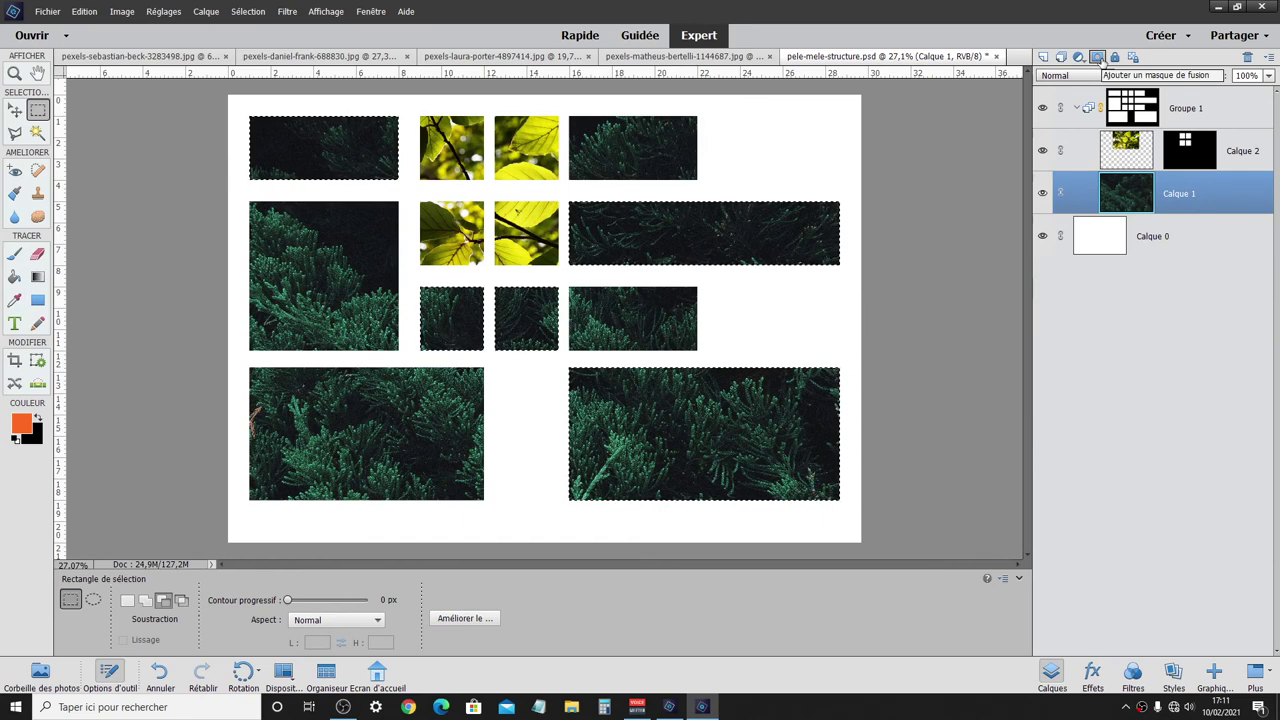
- Add a layer mask to Calque 1 from the selection, then check the other photo documents
{"action": "left_click", "coordinate": [1097, 57]}
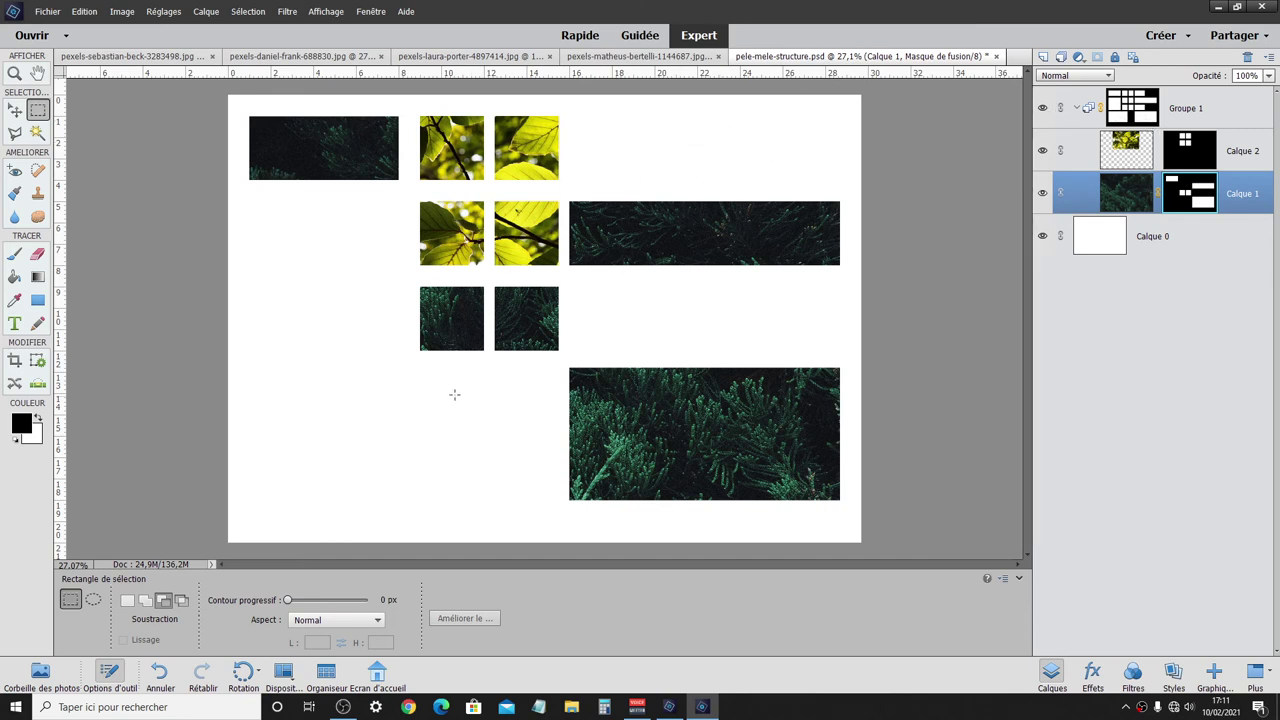
{"action": "left_click", "coordinate": [637, 57]}
{"action": "left_click", "coordinate": [881, 60]}
- Select the entire autumn leaves photo and drag it into pele-mele-structure.psd as Calque 3
{"action": "left_click", "coordinate": [480, 60]}
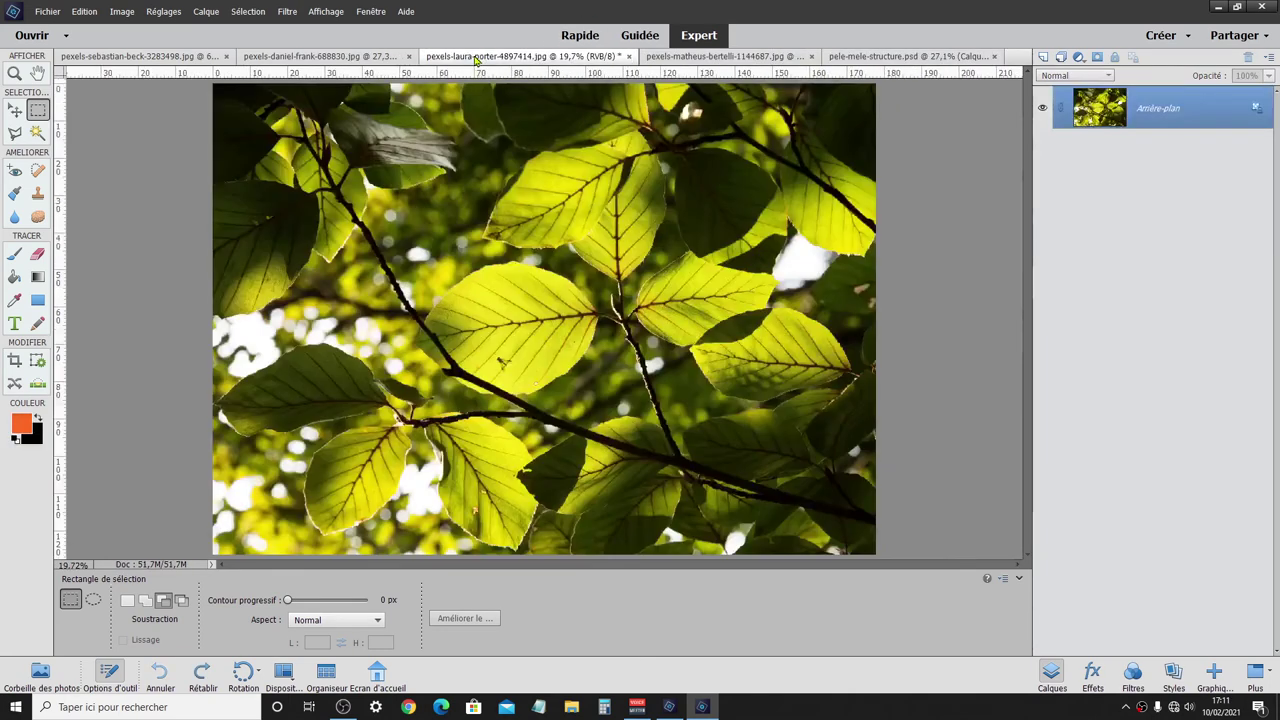
{"action": "left_click", "coordinate": [358, 58]}
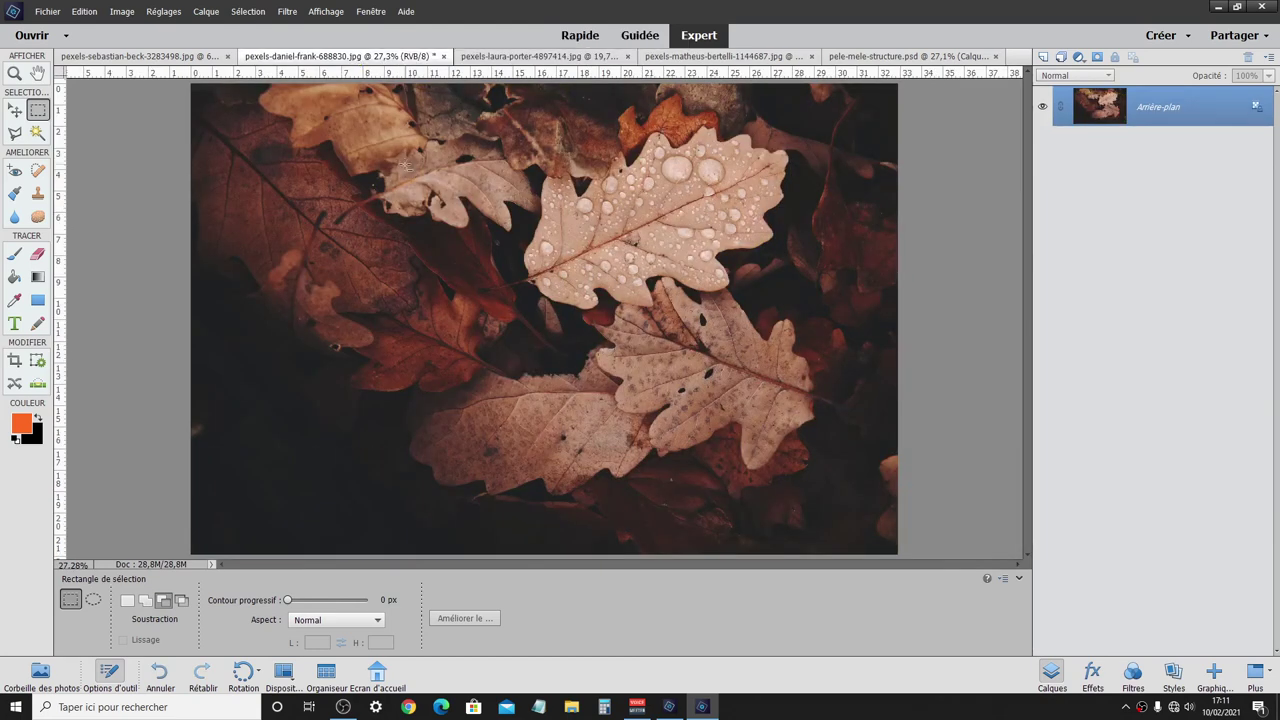
{"action": "key", "text": "ctrl+a"}
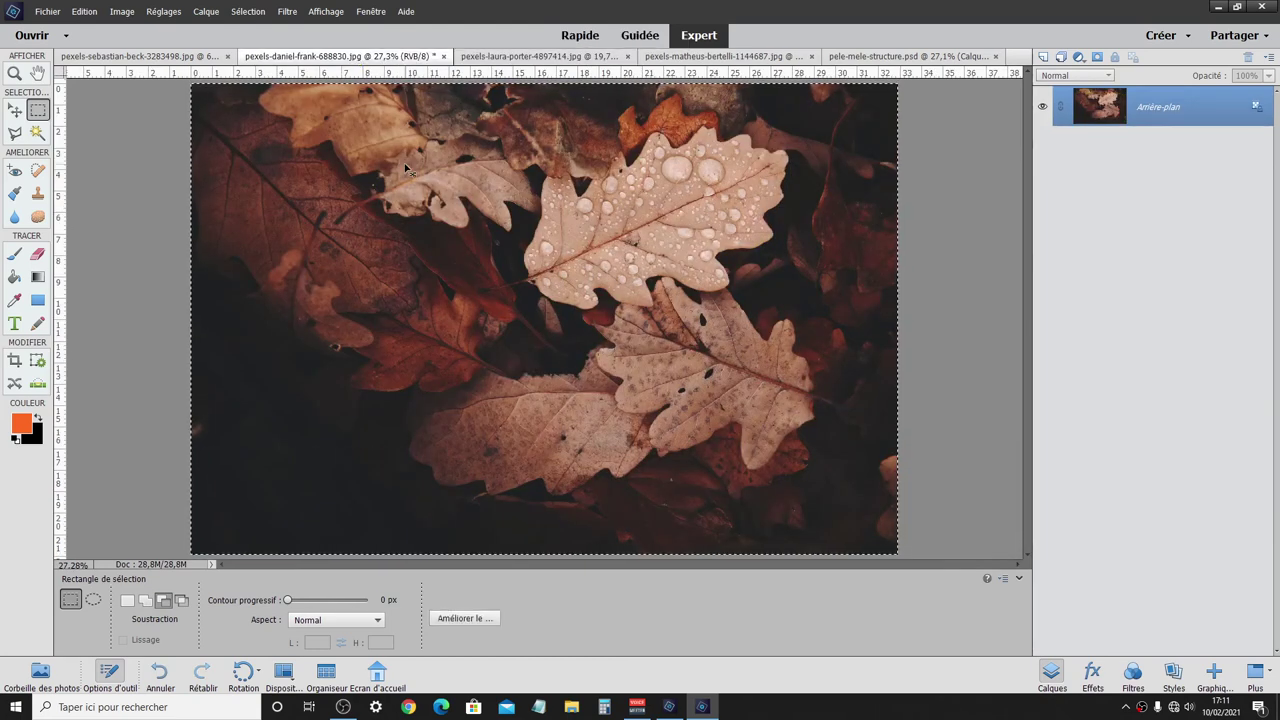
{"action": "left_click", "coordinate": [846, 57]}
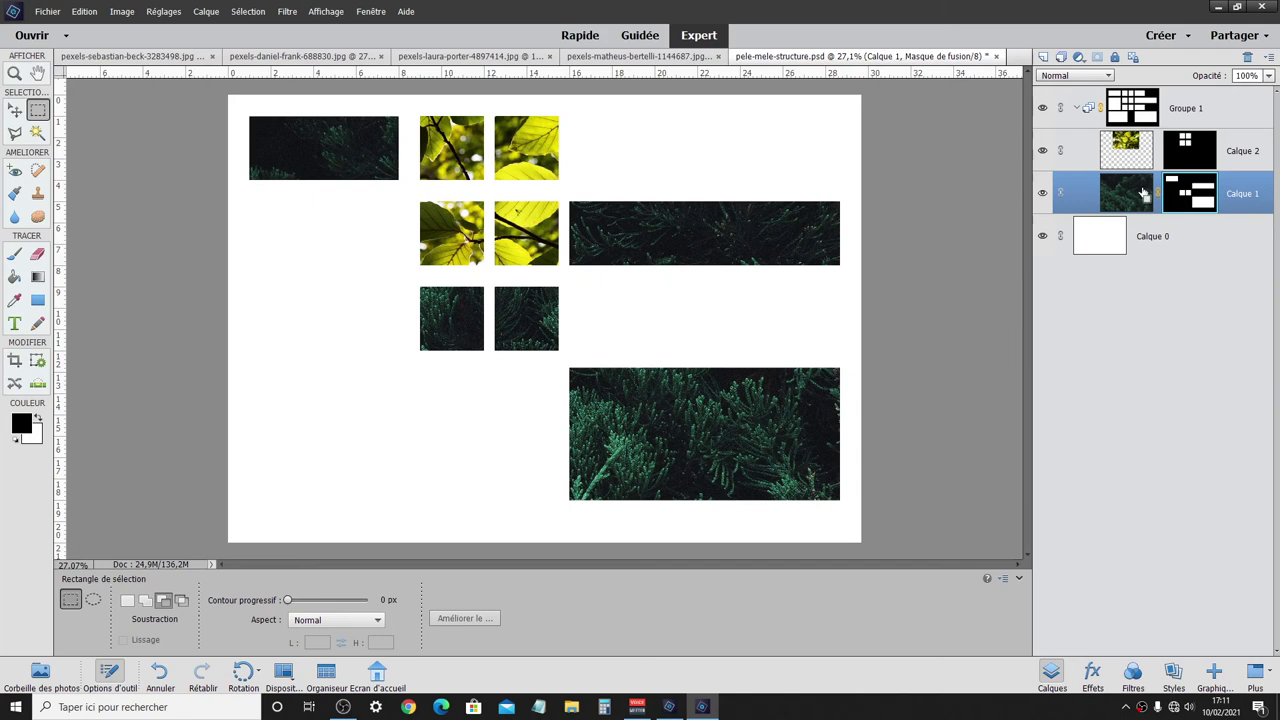
{"action": "left_click_drag", "start_coordinate": [1143, 193], "coordinate": [1140, 196]}
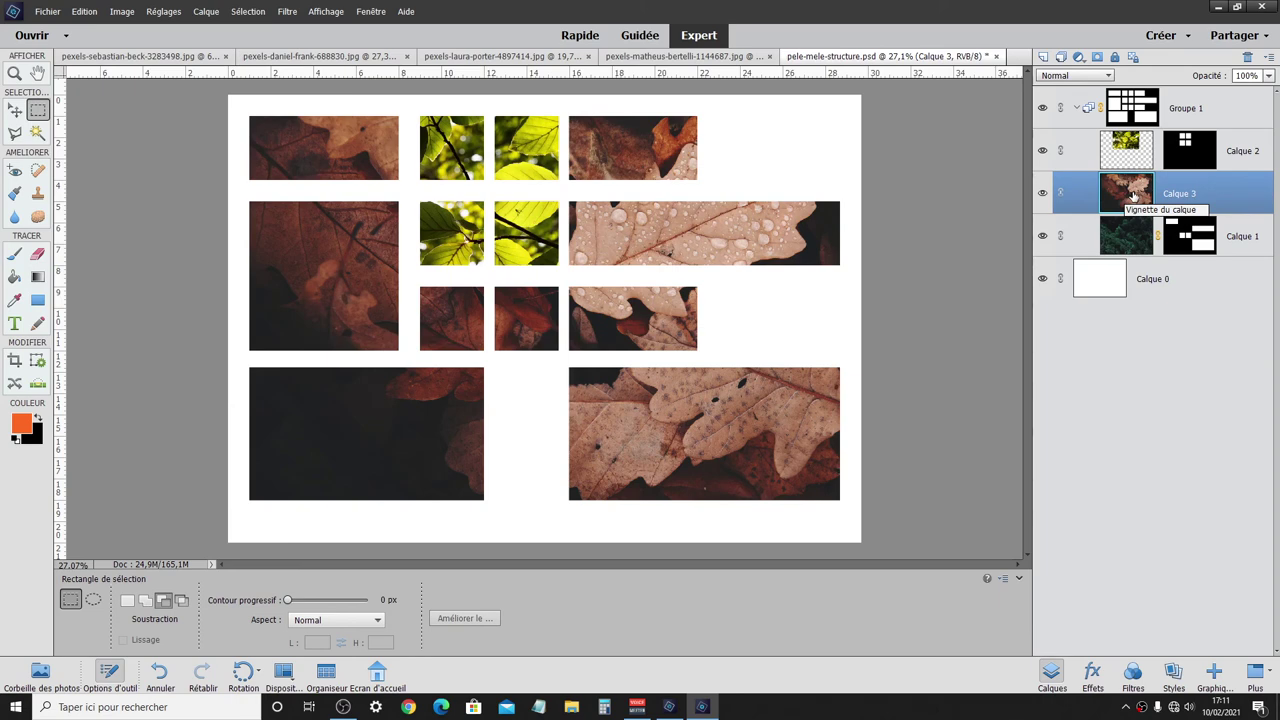
- Reorder Calque 3 in the Layers panel to sit directly below the forest layer Calque 1
{"action": "left_click_drag", "start_coordinate": [1133, 195], "coordinate": [1135, 143]}
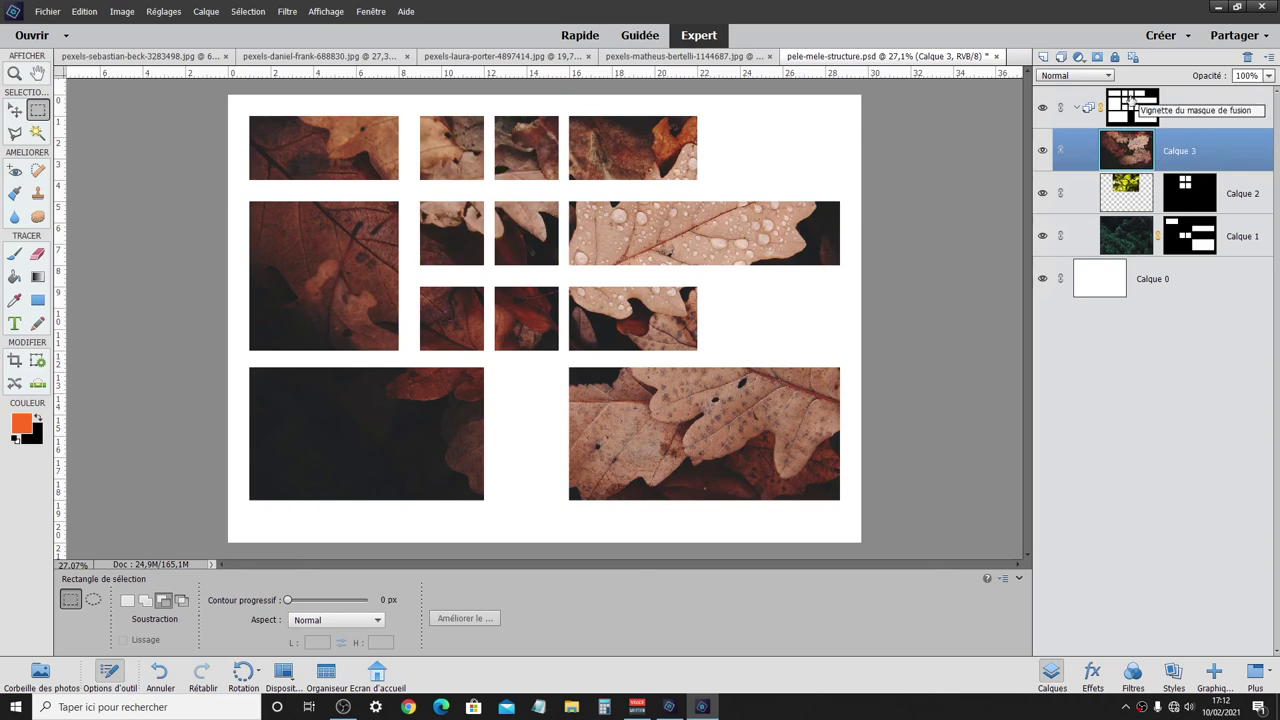
{"action": "left_click_drag", "start_coordinate": [1133, 145], "coordinate": [1136, 254]}
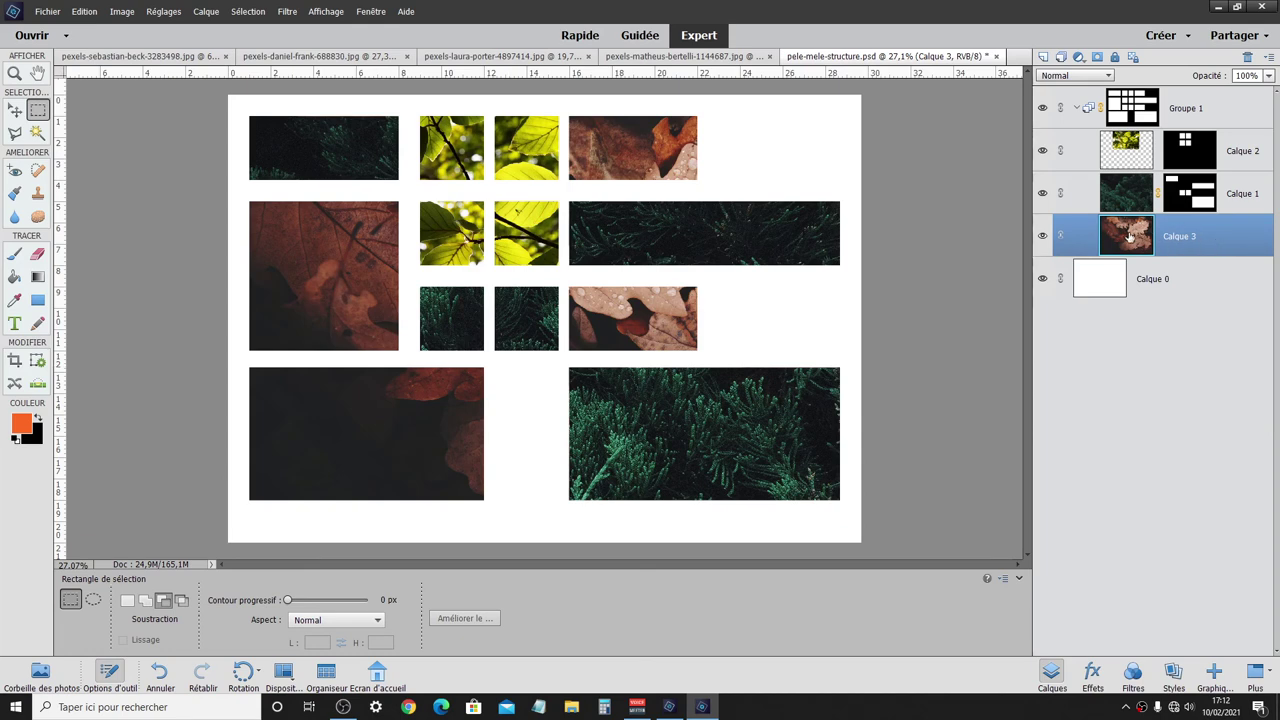
- Rotate the leaf photo on Calque 3 by about -8.5° and commit the transform
{"action": "key", "text": "ctrl+t"}
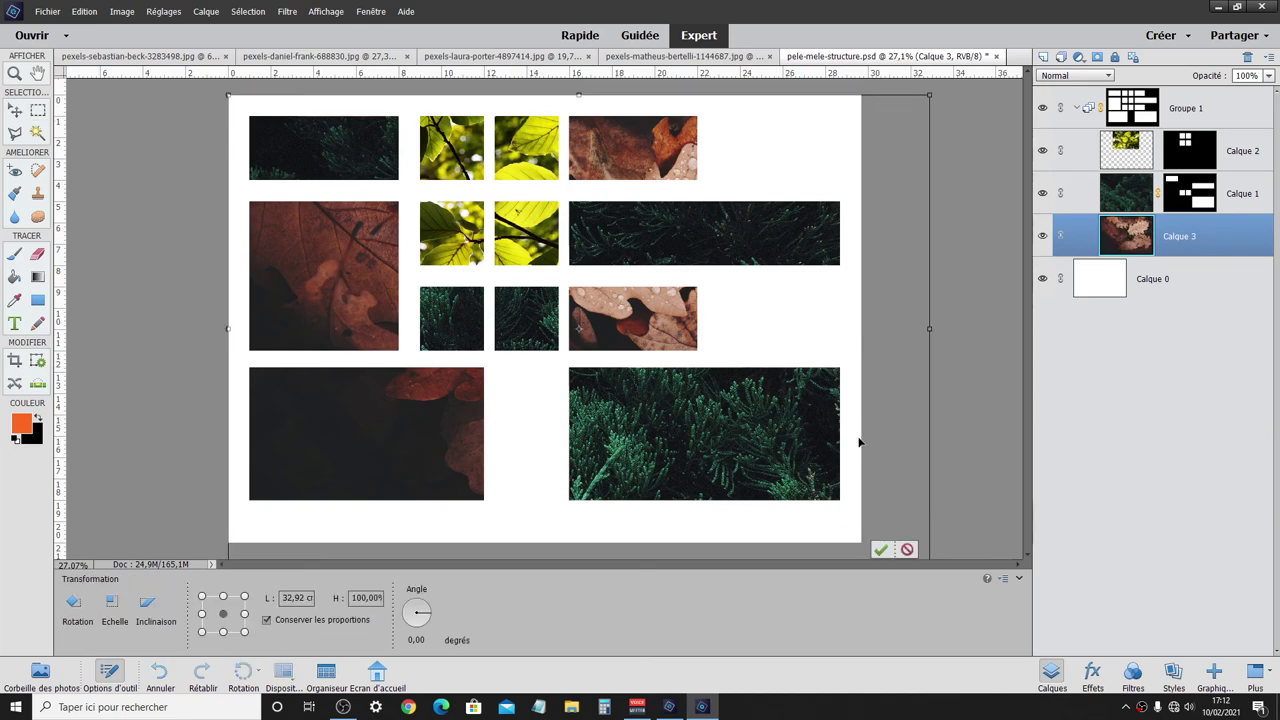
{"action": "mouse_move", "coordinate": [960, 90]}
{"action": "left_mouse_down"}
{"action": "mouse_move", "coordinate": [968, 178]}
{"action": "mouse_move", "coordinate": [822, 120]}
{"action": "left_mouse_up"}
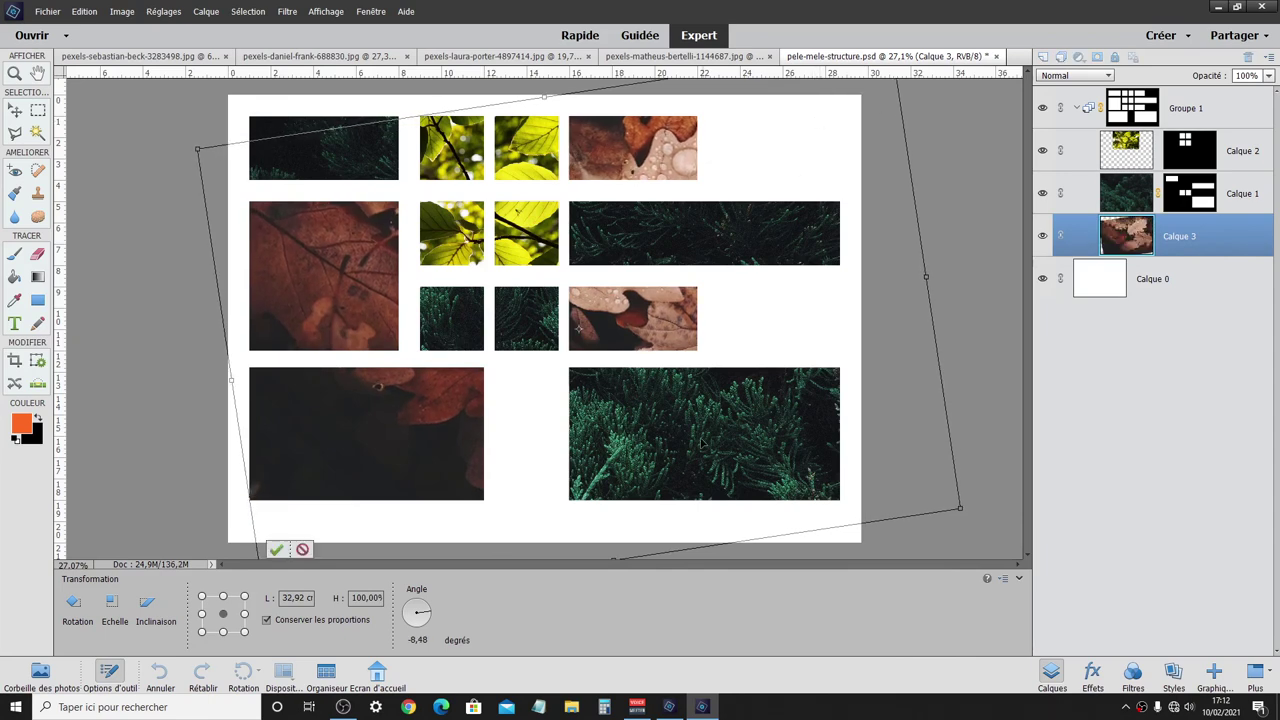
{"action": "left_click", "coordinate": [276, 549]}
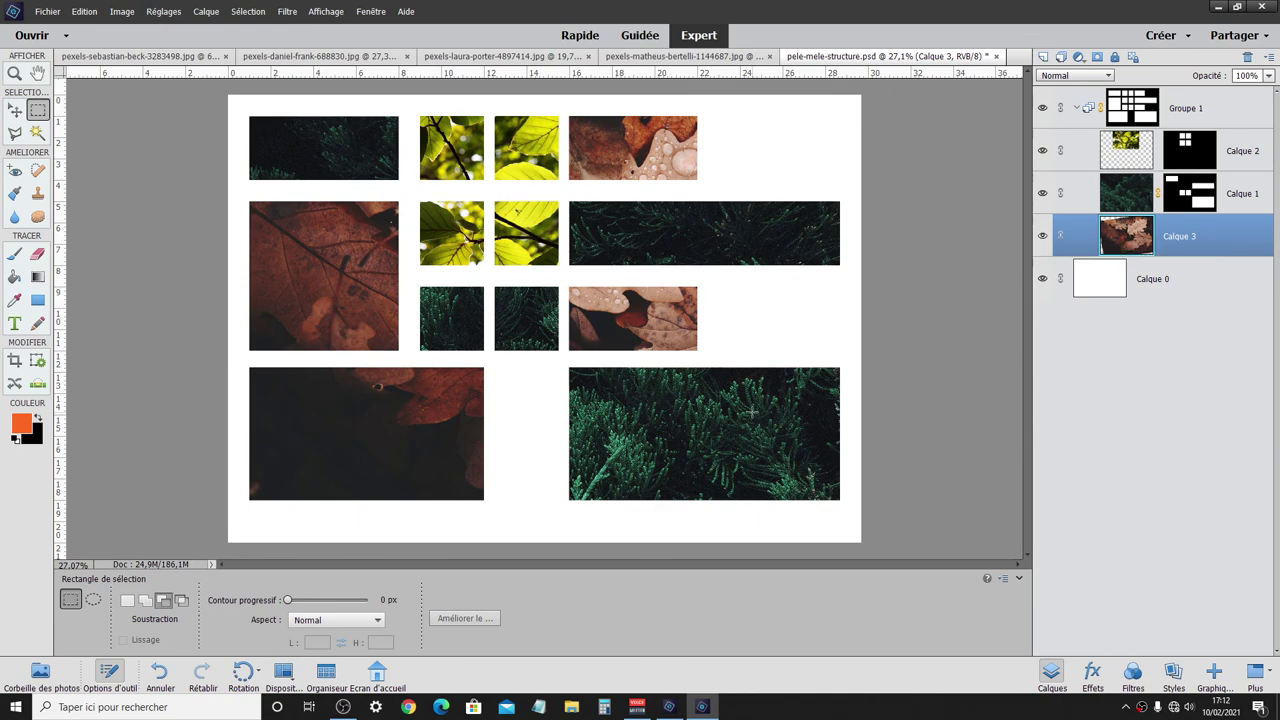
- Add a Niveaux layer above Calque 1, then load Calque 1's mask as a selection
{"action": "left_click", "coordinate": [1190, 203]}
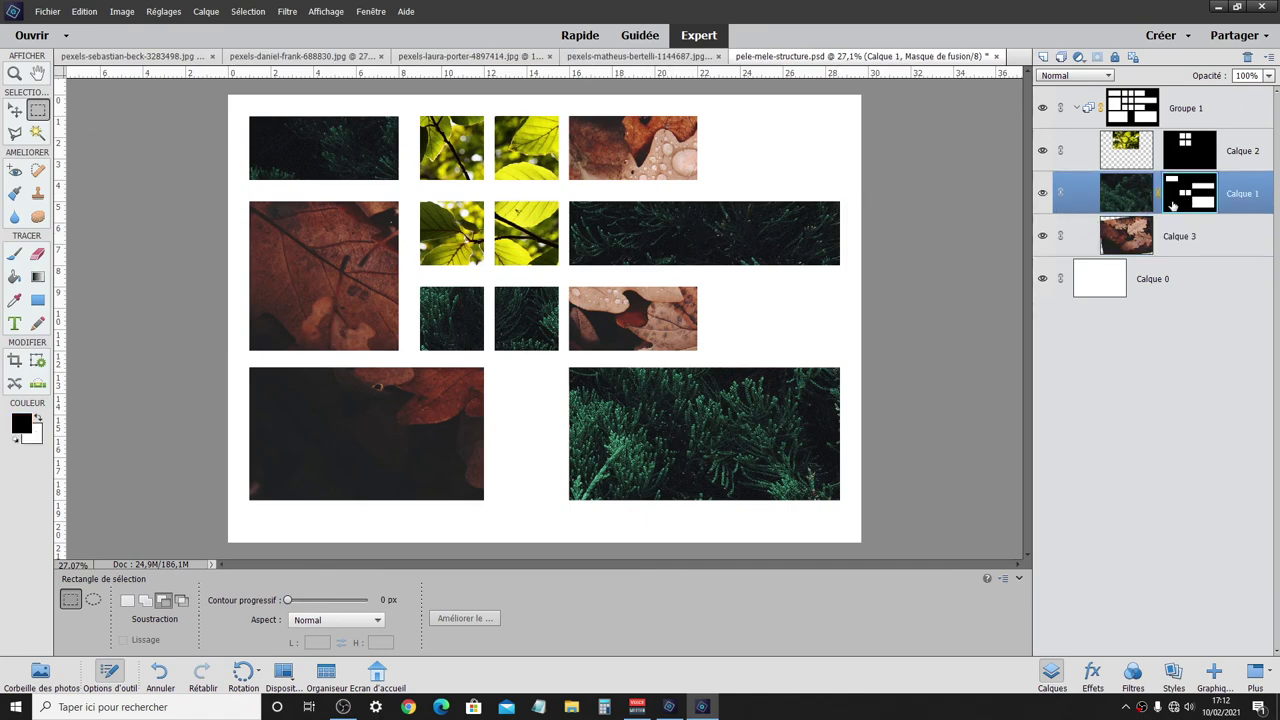
{"action": "left_click", "coordinate": [1079, 57]}
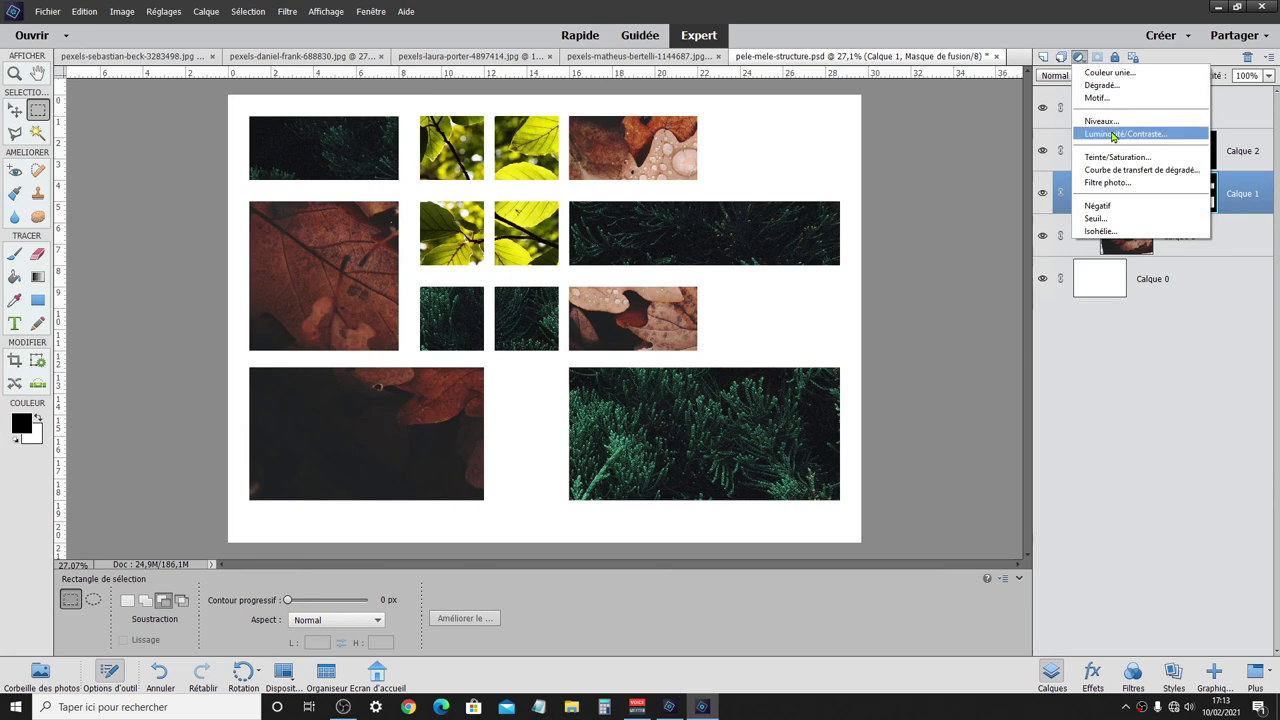
{"action": "left_click", "coordinate": [1104, 121]}
{"action": "left_click_drag", "start_coordinate": [1024, 269], "coordinate": [978, 180]}
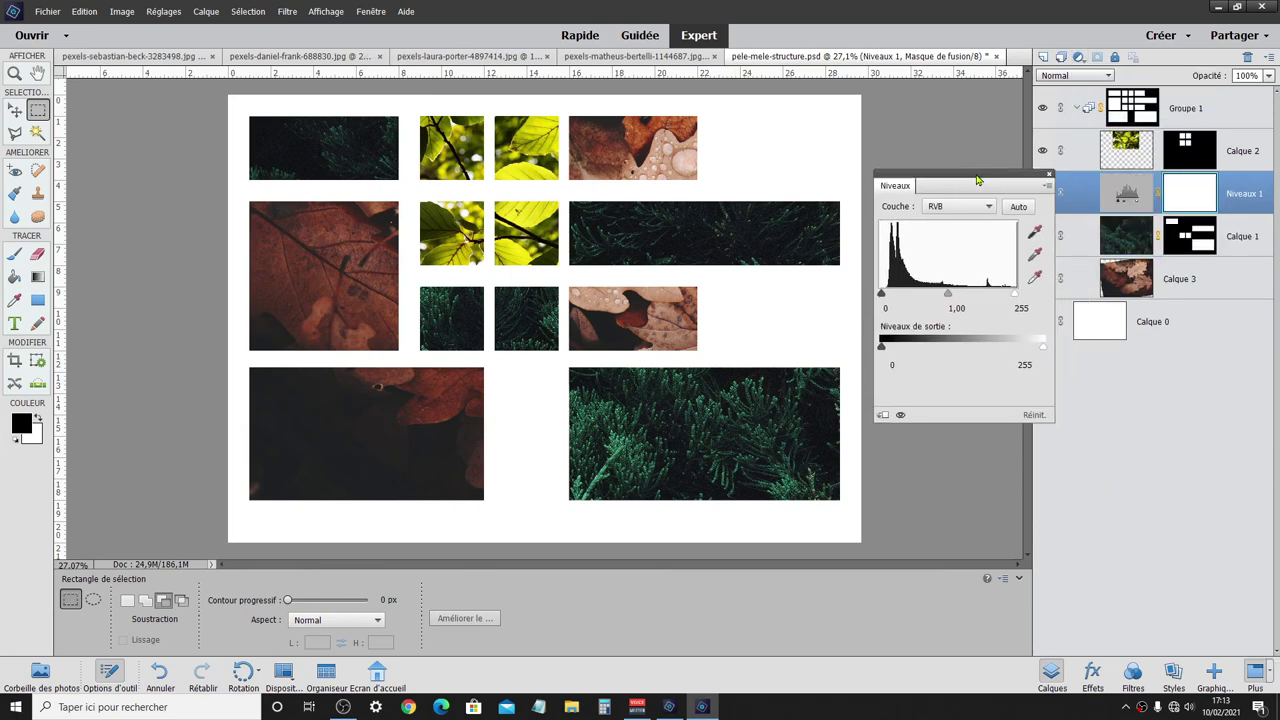
{"action": "left_click", "coordinate": [1049, 174]}
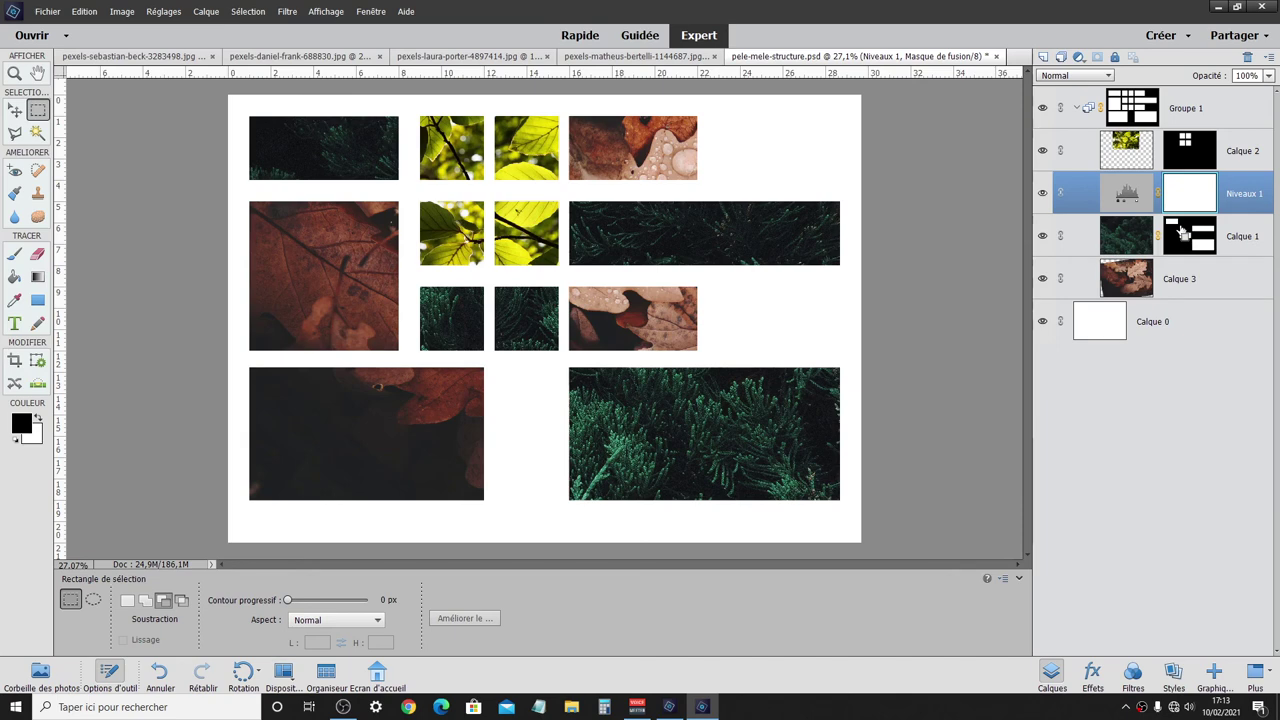
{"action": "left_click", "coordinate": [1181, 232], "text": "ctrl"}
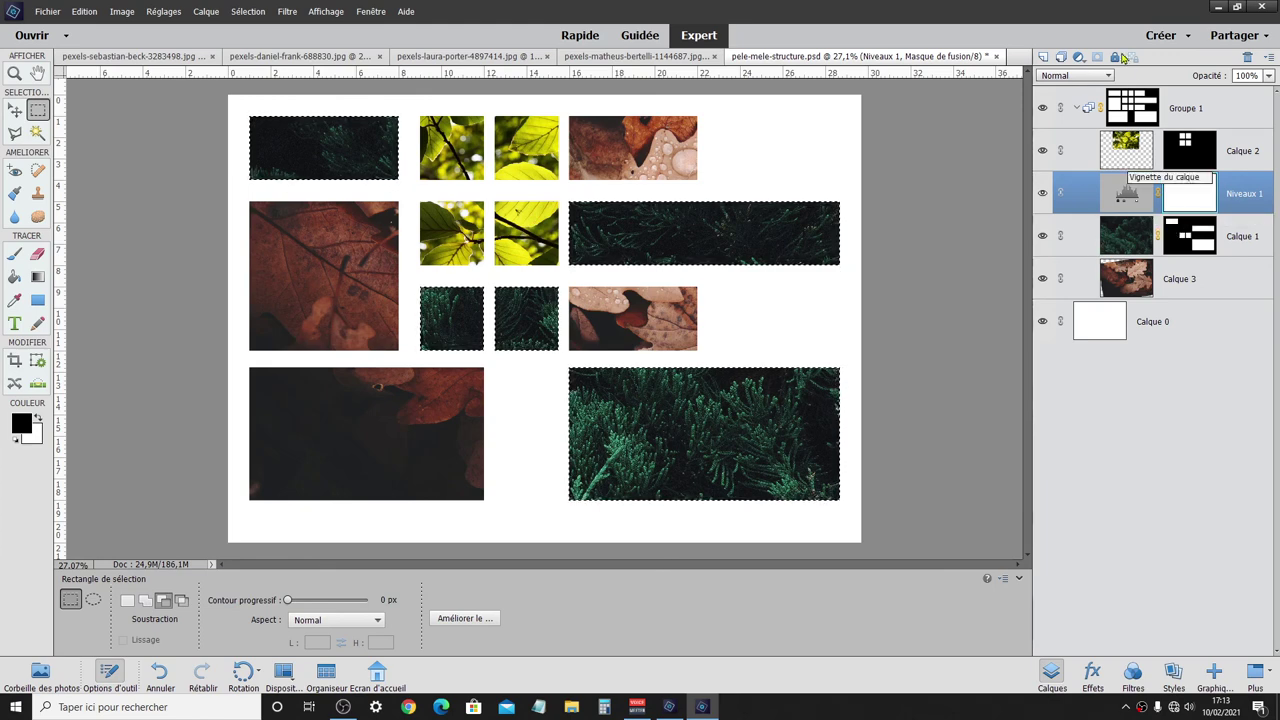
- Delete the Niveaux 1 layer and its mask
{"action": "left_click", "coordinate": [1247, 57]}
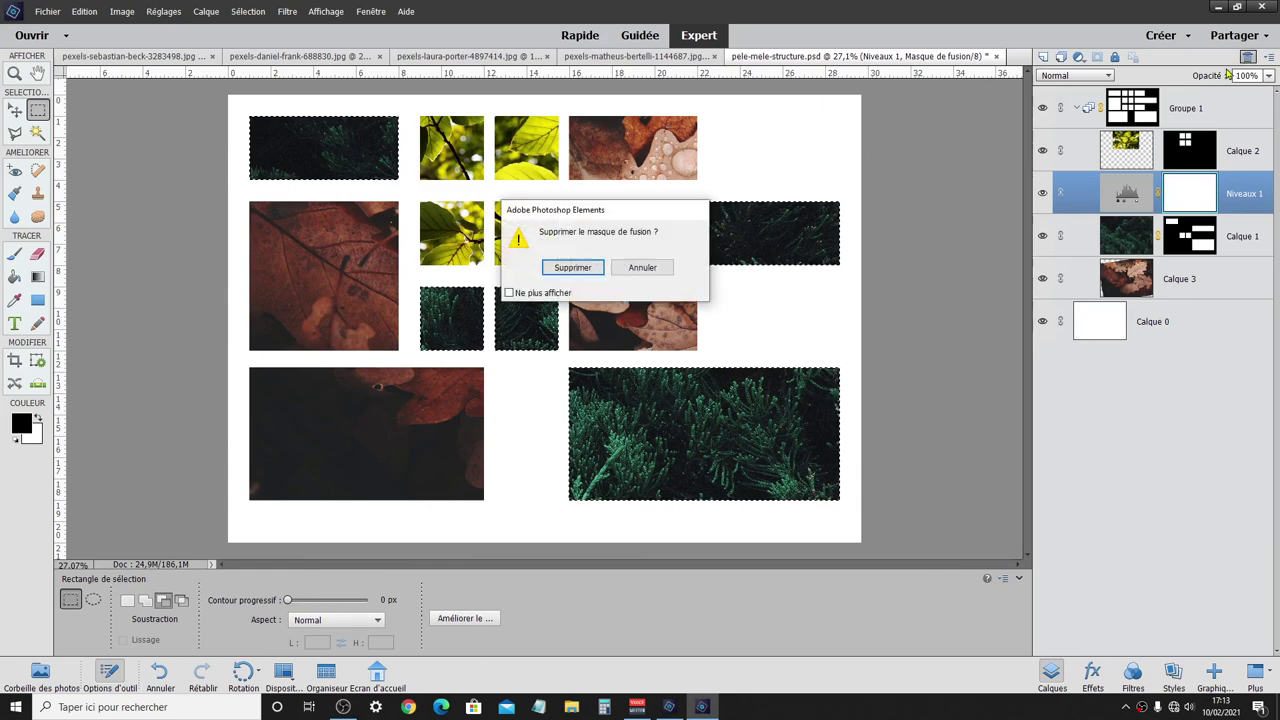
{"action": "left_click", "coordinate": [572, 267]}
{"action": "left_click", "coordinate": [1247, 57]}
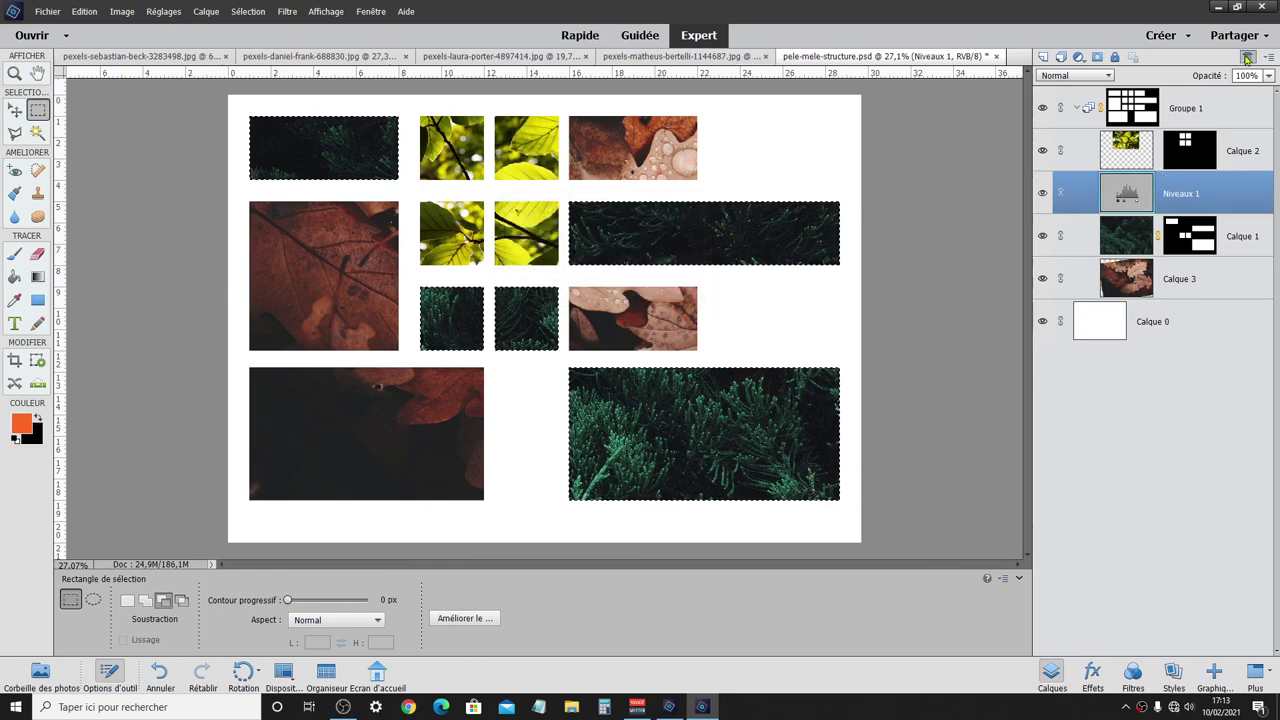
{"action": "left_click", "coordinate": [572, 267]}
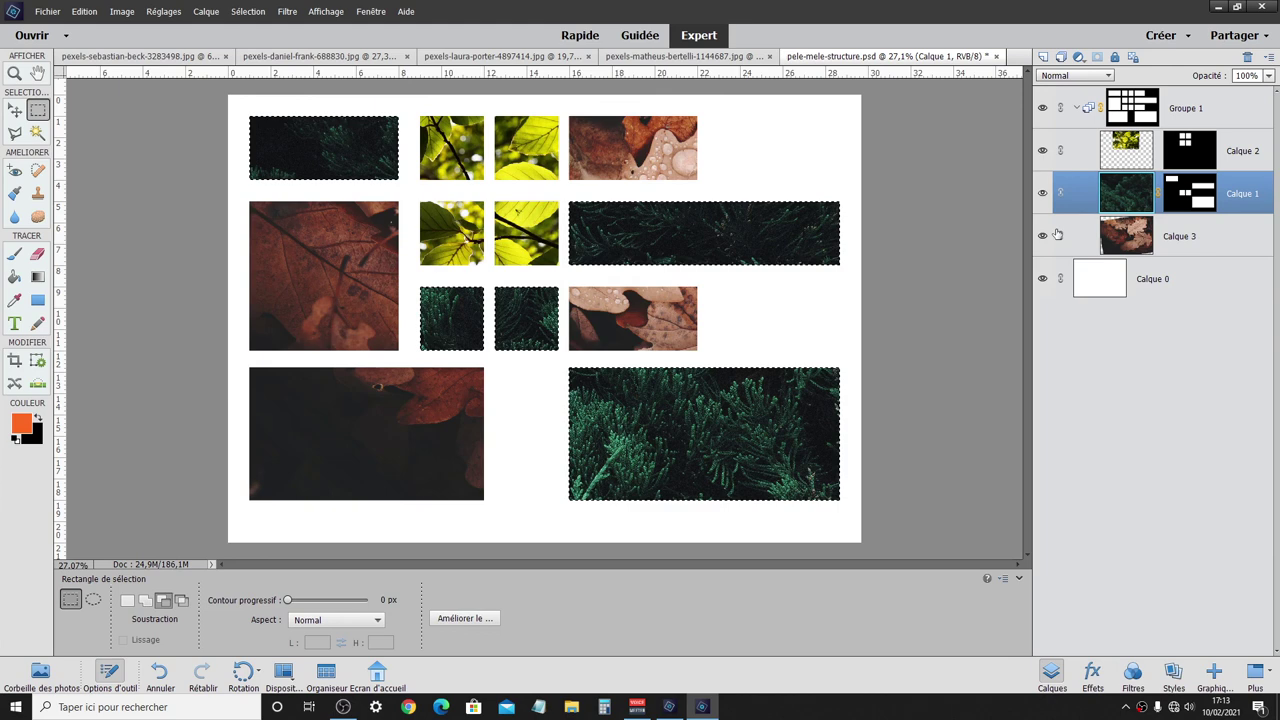
- Add a new Levels layer on the conifer tiles with inputs 18, 1.72 and 196
{"action": "left_click", "coordinate": [1193, 193]}
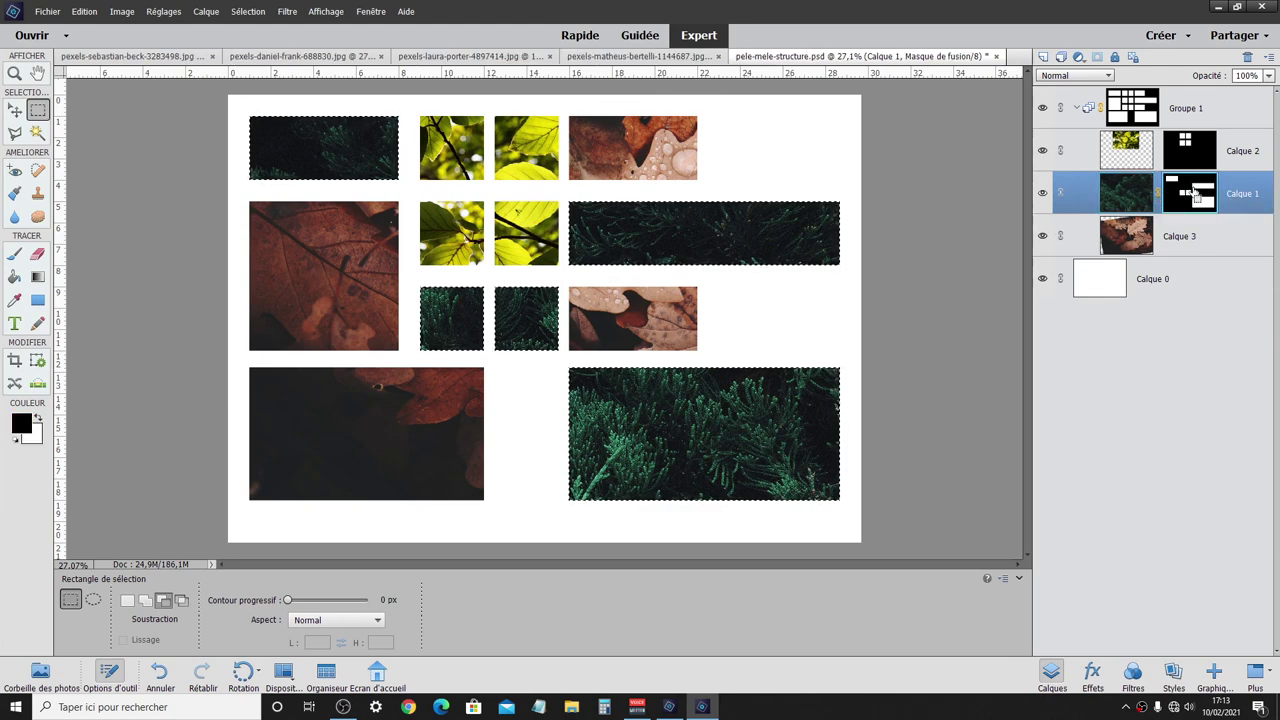
{"action": "left_click", "coordinate": [1079, 57]}
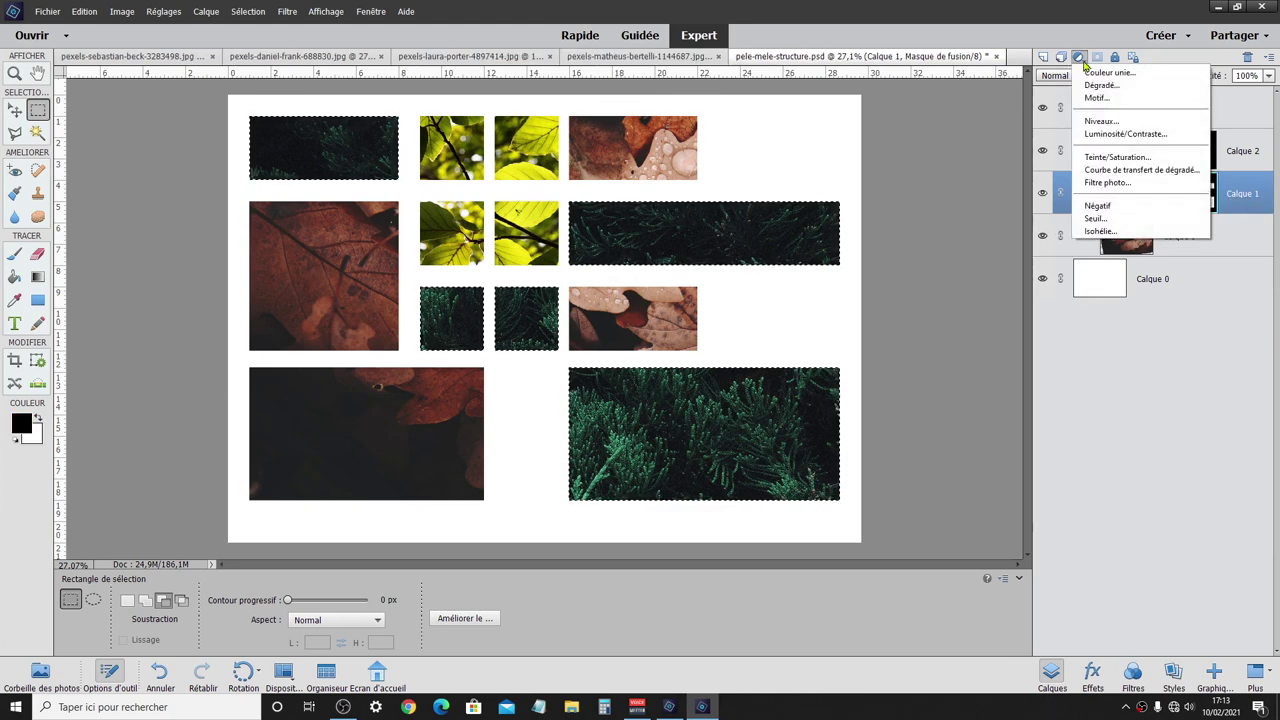
{"action": "left_click", "coordinate": [1103, 122]}
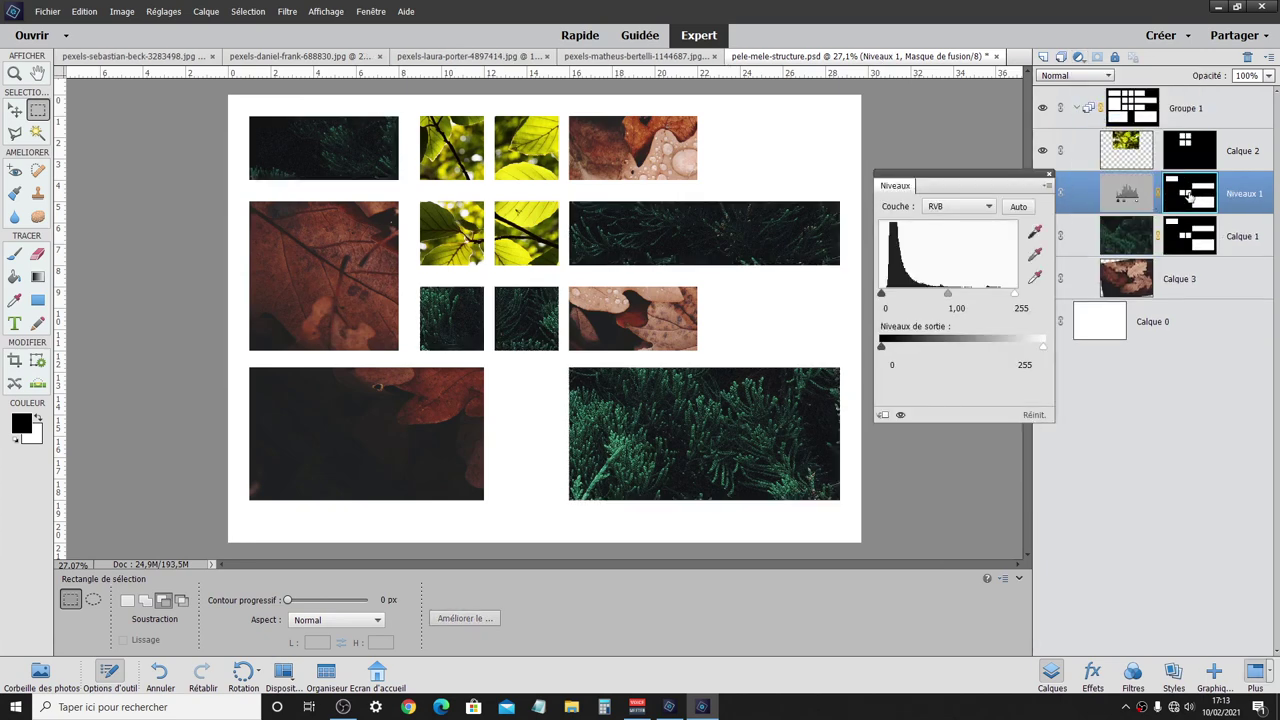
{"action": "left_click_drag", "start_coordinate": [882, 295], "coordinate": [913, 297]}
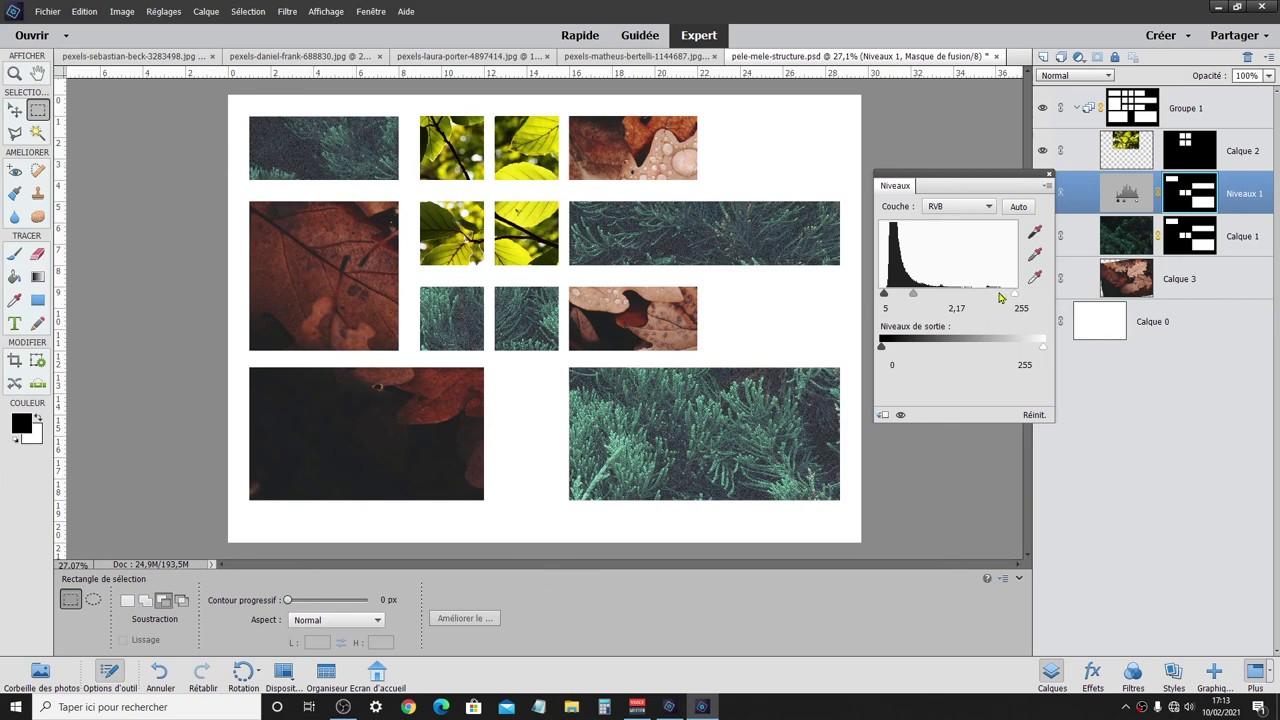
{"action": "mouse_move", "coordinate": [1015, 294]}
{"action": "left_mouse_down"}
{"action": "mouse_move", "coordinate": [973, 297]}
{"action": "mouse_move", "coordinate": [985, 295]}
{"action": "left_mouse_up"}
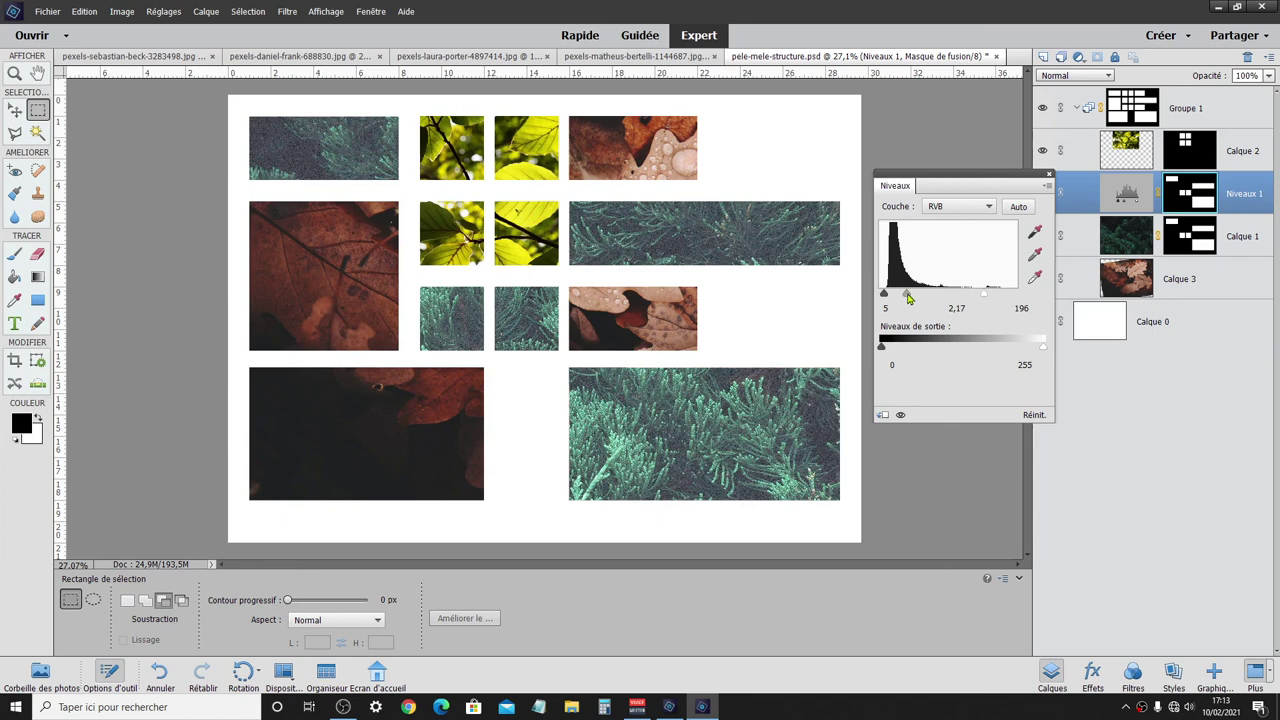
{"action": "left_click_drag", "start_coordinate": [907, 296], "coordinate": [892, 296]}
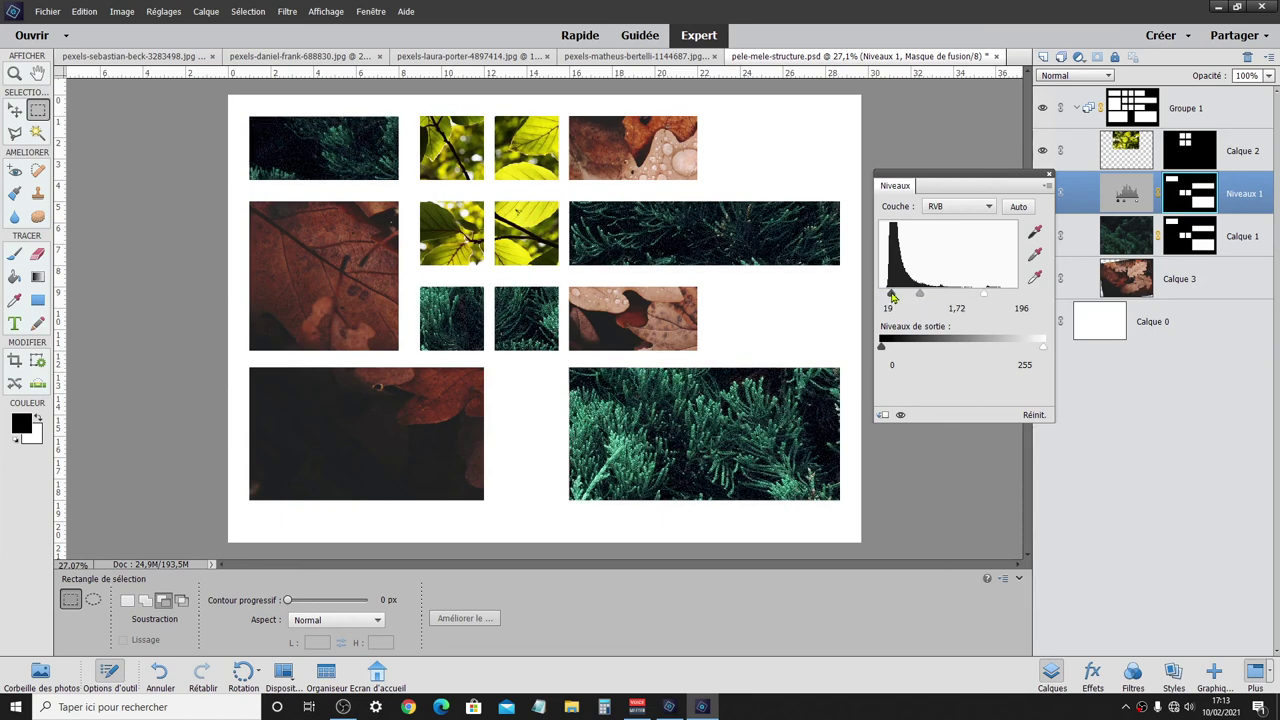
{"action": "left_click", "coordinate": [1048, 175]}
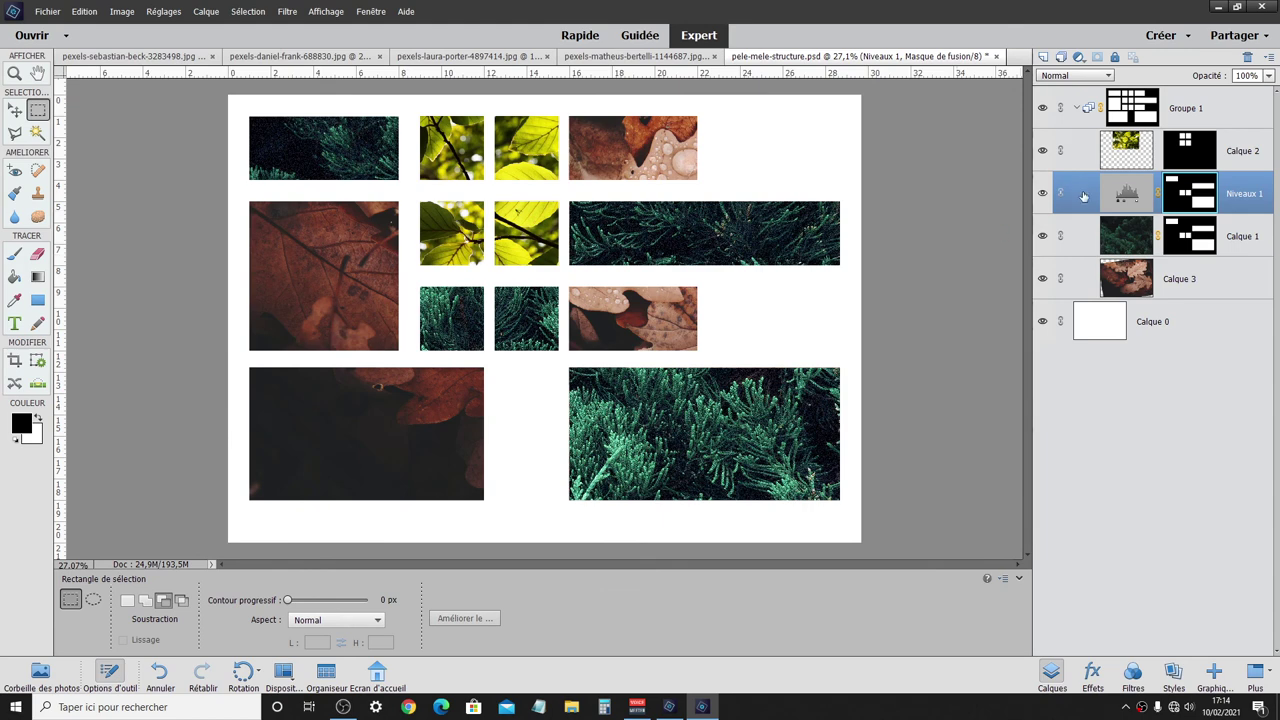
- Select Groupe 1 in the Layers panel and bring up the Fichier menu
{"action": "left_click", "coordinate": [1128, 110]}
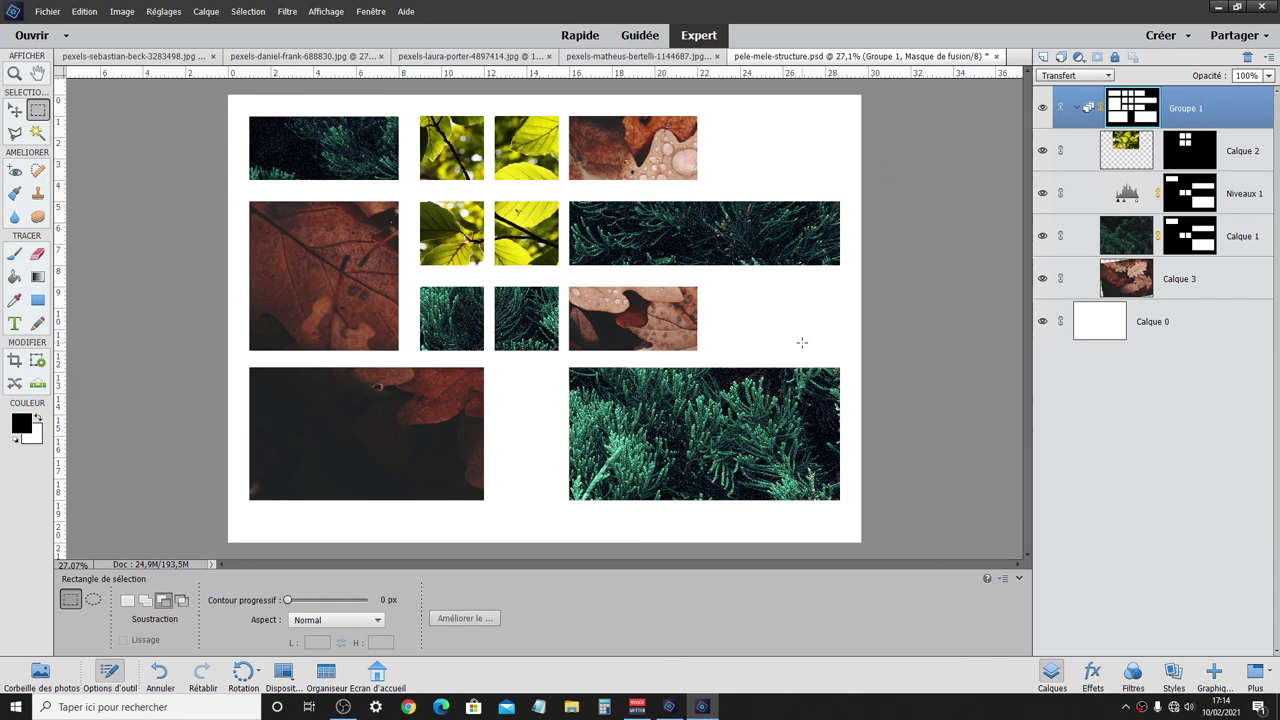
{"action": "left_click", "coordinate": [47, 11]}
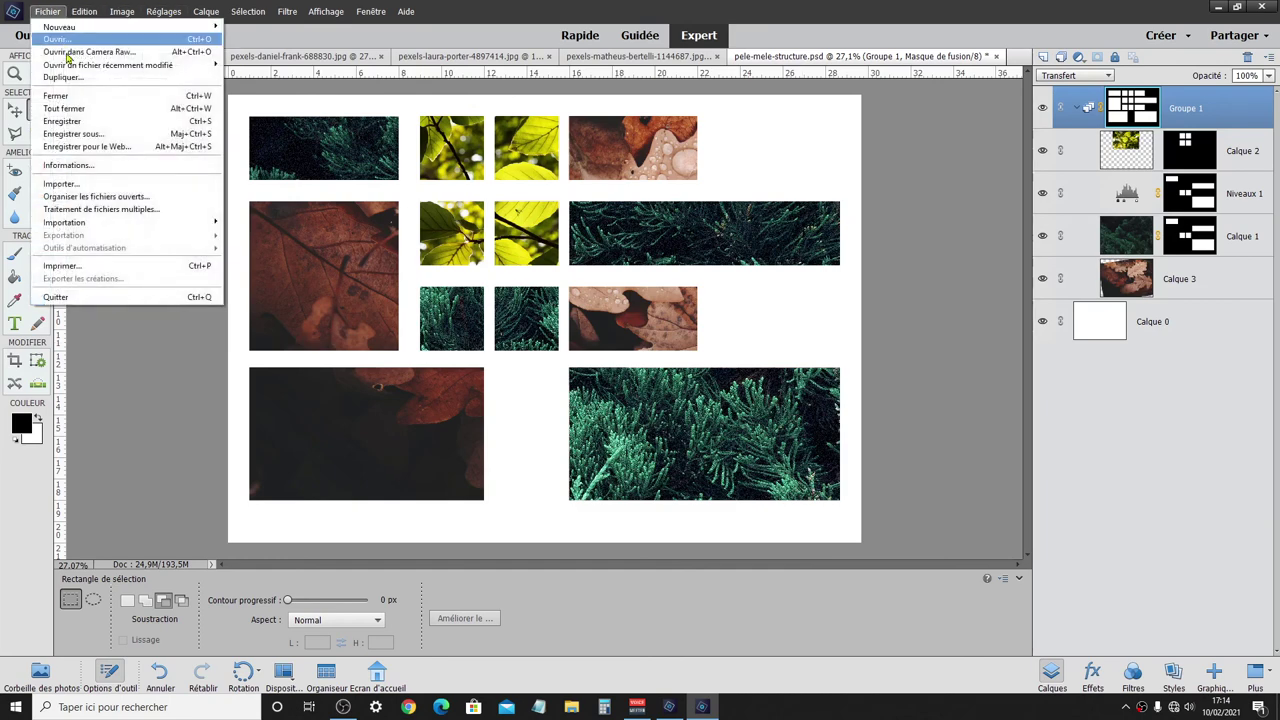
- Save the collage with Fichier > Enregistrer, then close all documents with Alt+Ctrl+W
{"action": "left_click", "coordinate": [75, 122]}
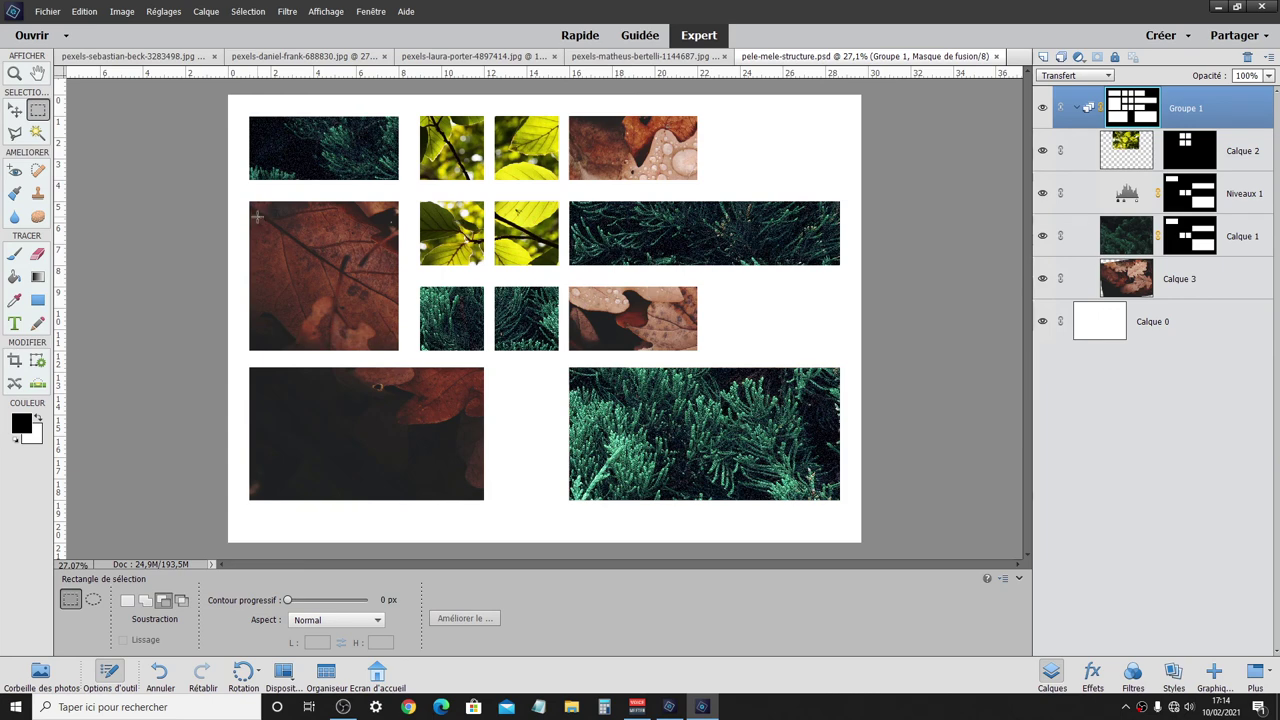
{"action": "key", "text": "ctrl+alt+w"}
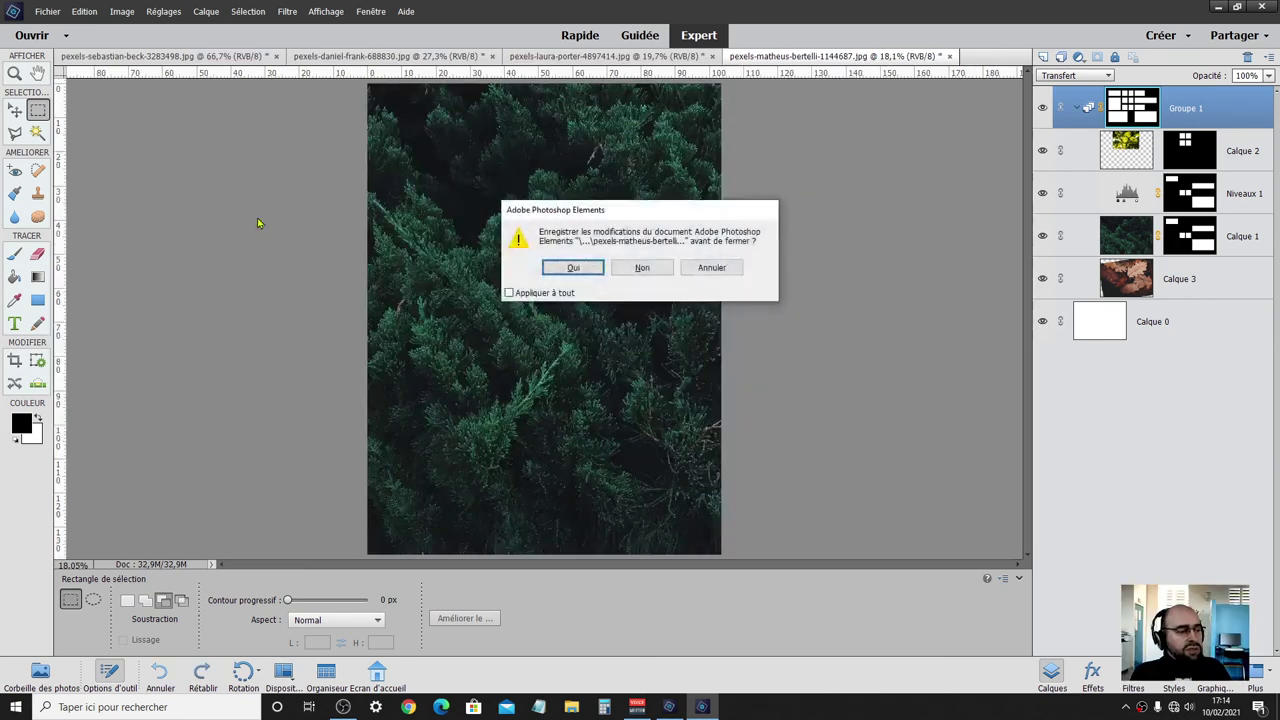